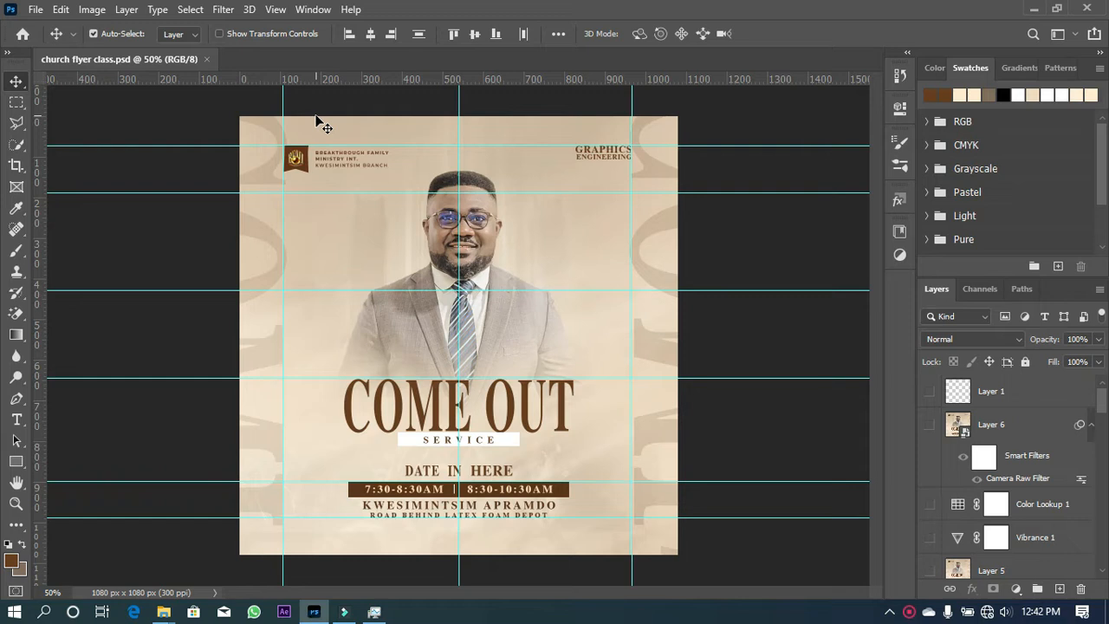
Create a new 1080 x 1080 px document at 300 pixels/inch in RGB Color, 8 bit, with a white background
click(46, 11)
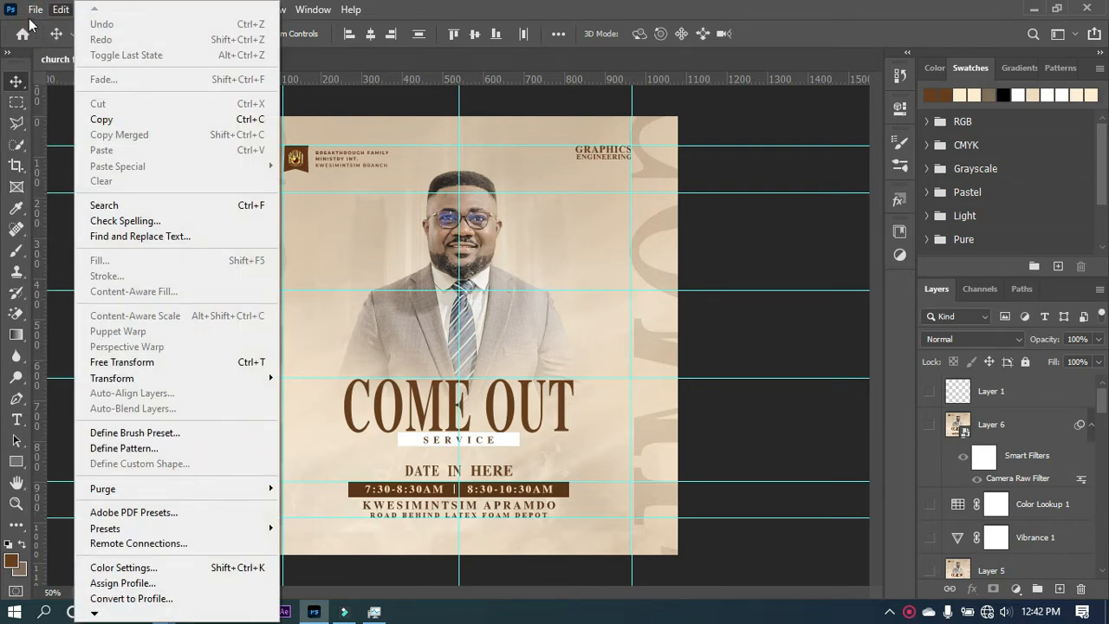
mouse_move(35, 9)
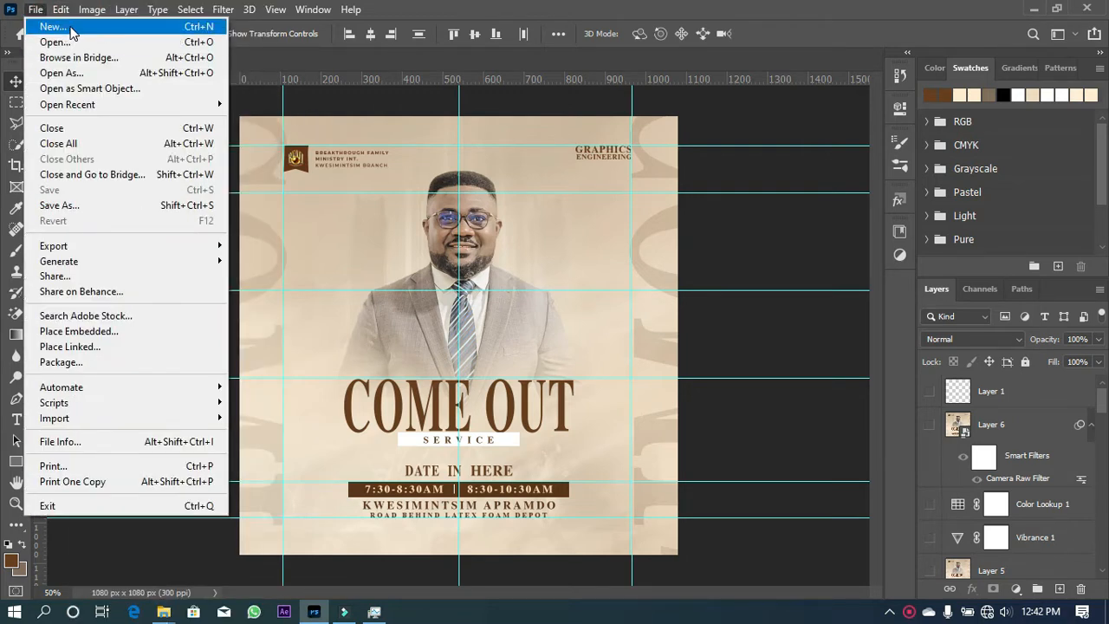
click(73, 28)
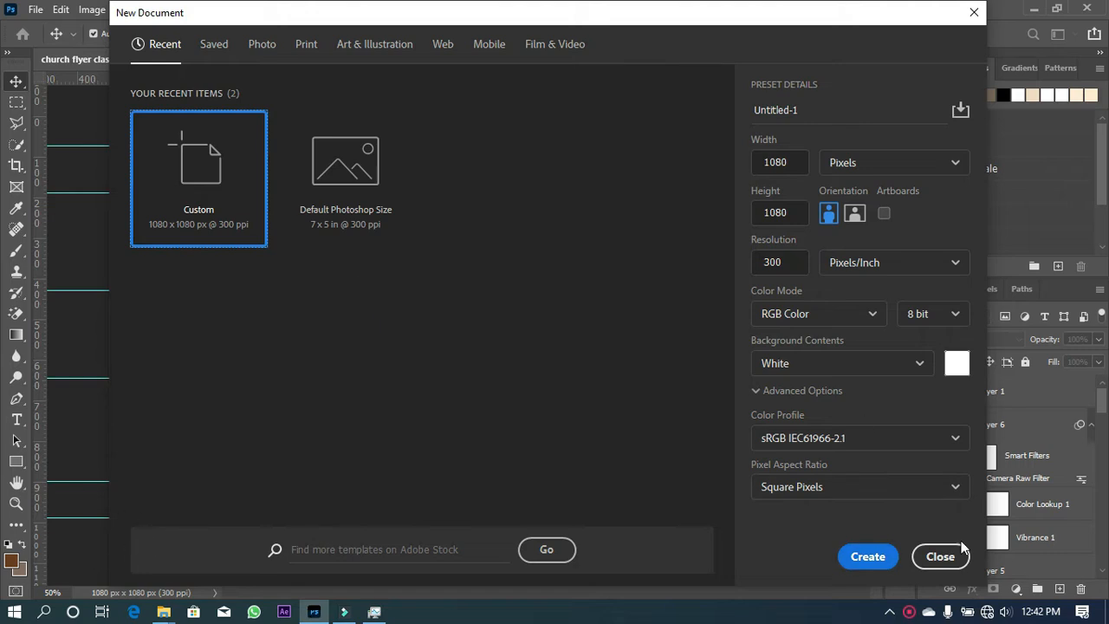
click(787, 163)
click(722, 208)
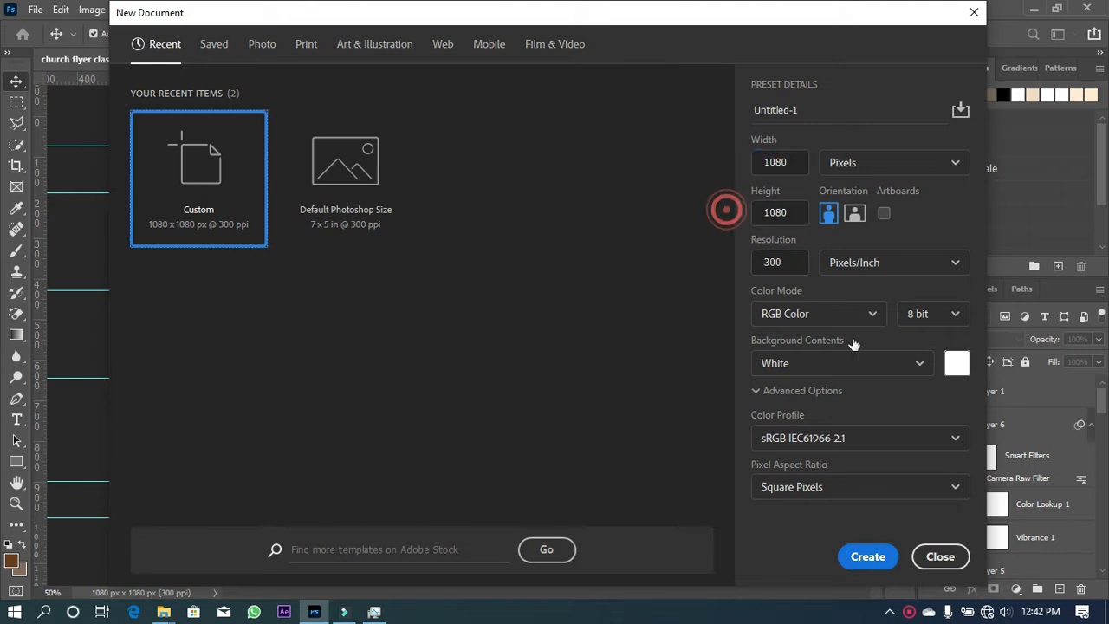
click(867, 557)
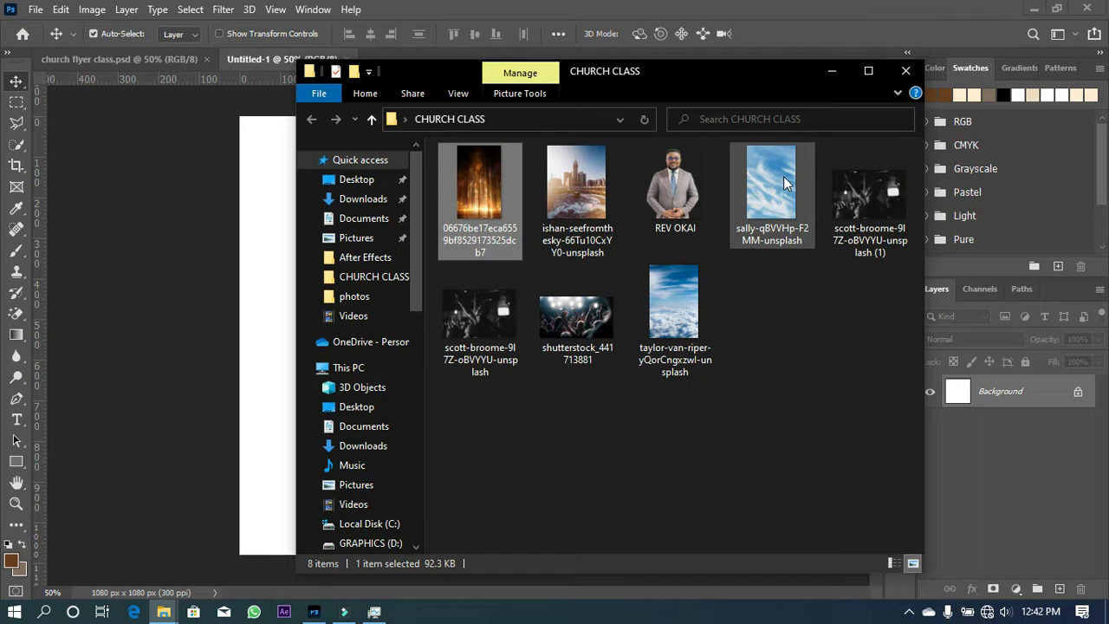
Place the sally-qBVVHp-F2MM-unsplash sky image, scale it to about 3.51%, and move it to the left half of the canvas
drag(784, 176, 234, 297)
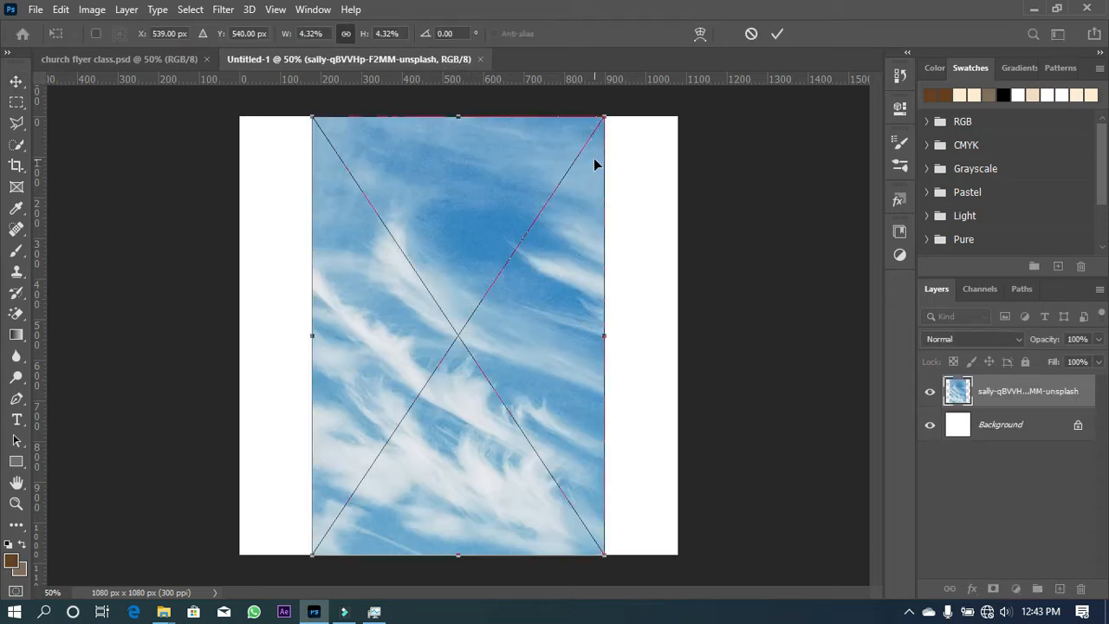
drag(606, 115, 572, 197)
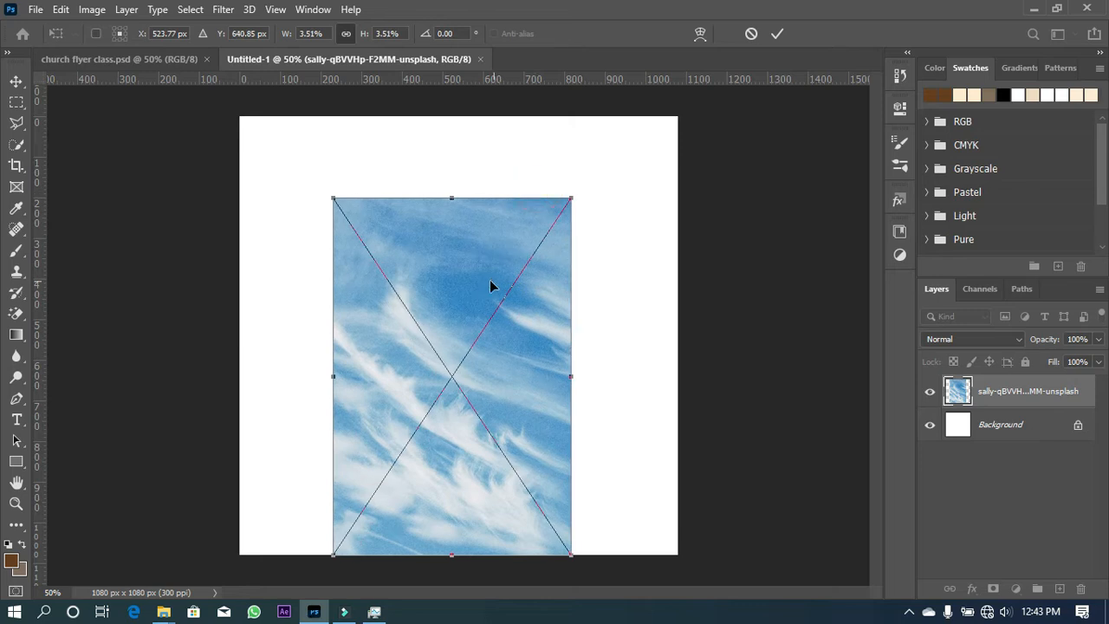
key(Return)
drag(424, 288, 348, 239)
Duplicate the sky layer, flip the copy horizontally, and position it beside the original as a mirrored right half
key(ctrl)
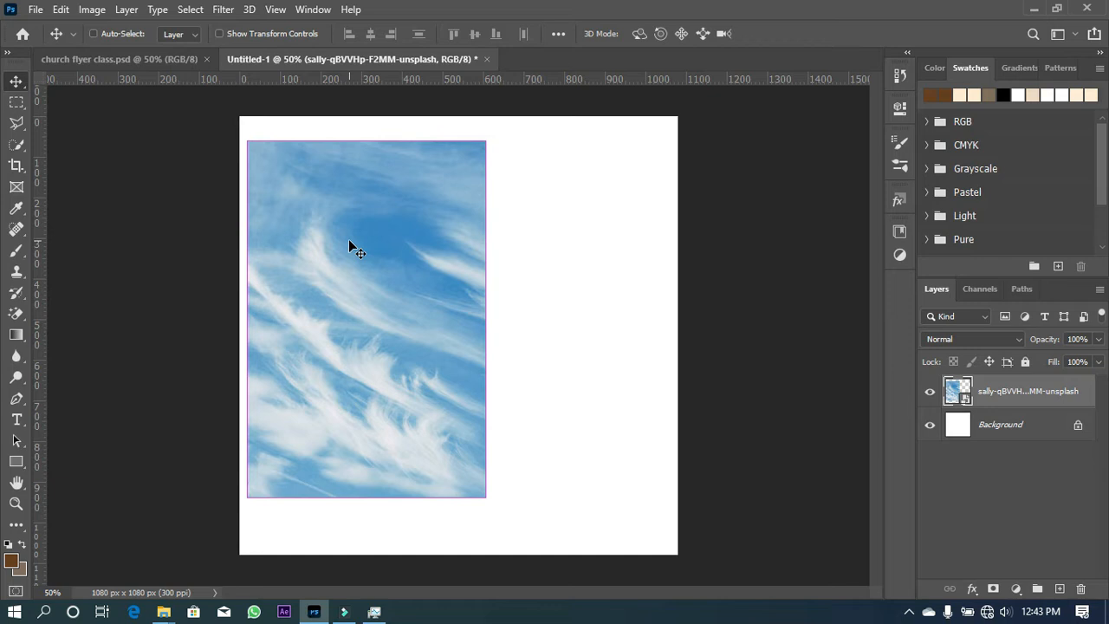
key(ctrl+j)
key(ctrl+t)
right_click(384, 261)
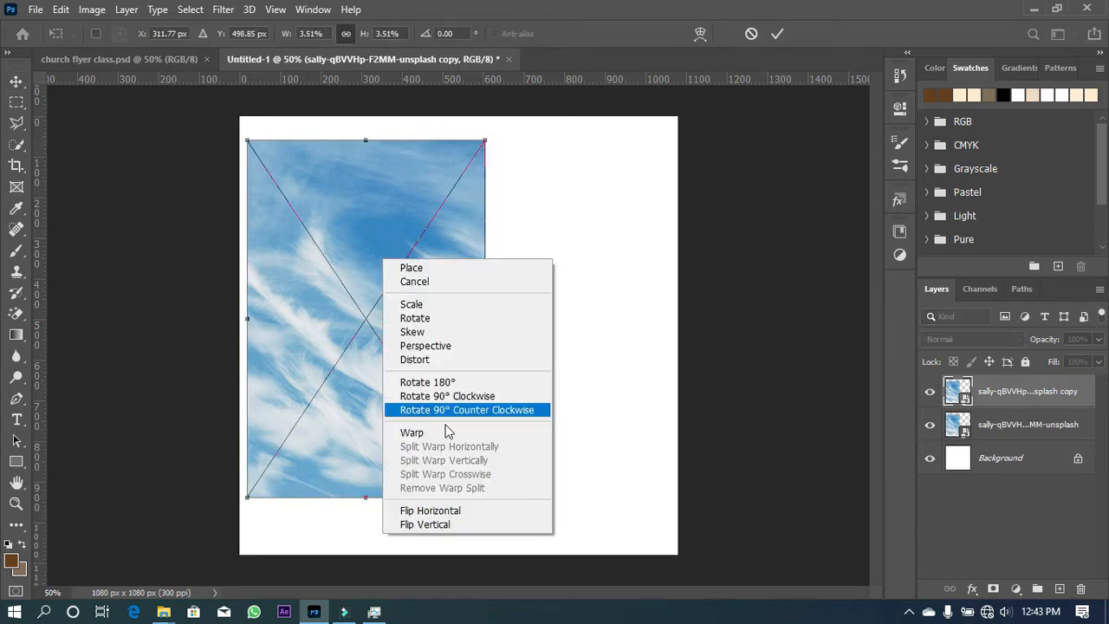
click(425, 511)
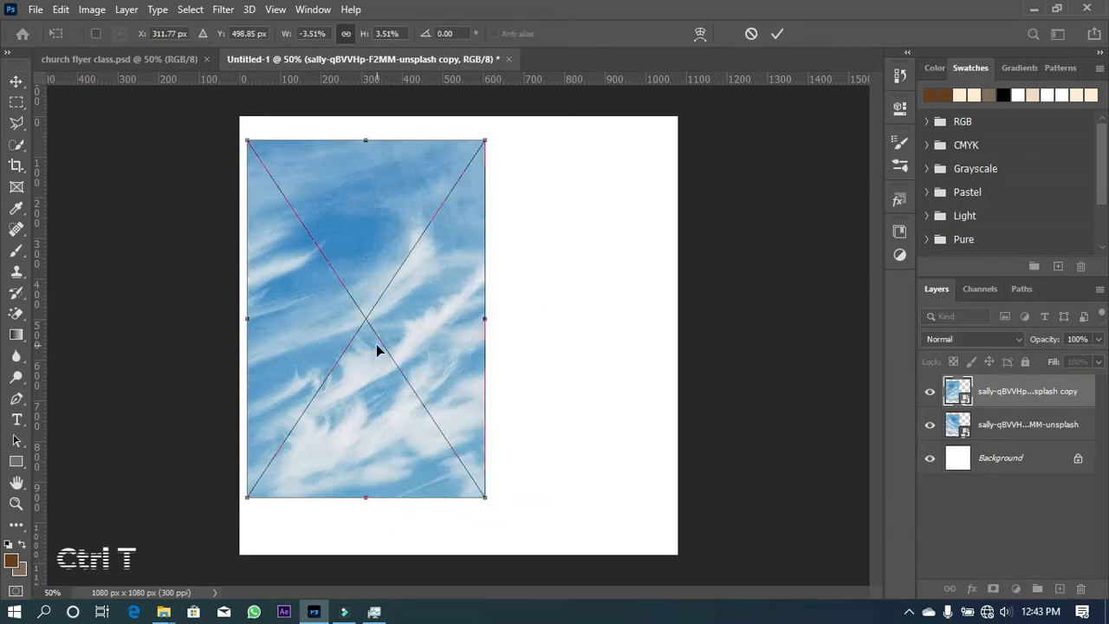
drag(376, 344, 619, 302)
double_click(618, 230)
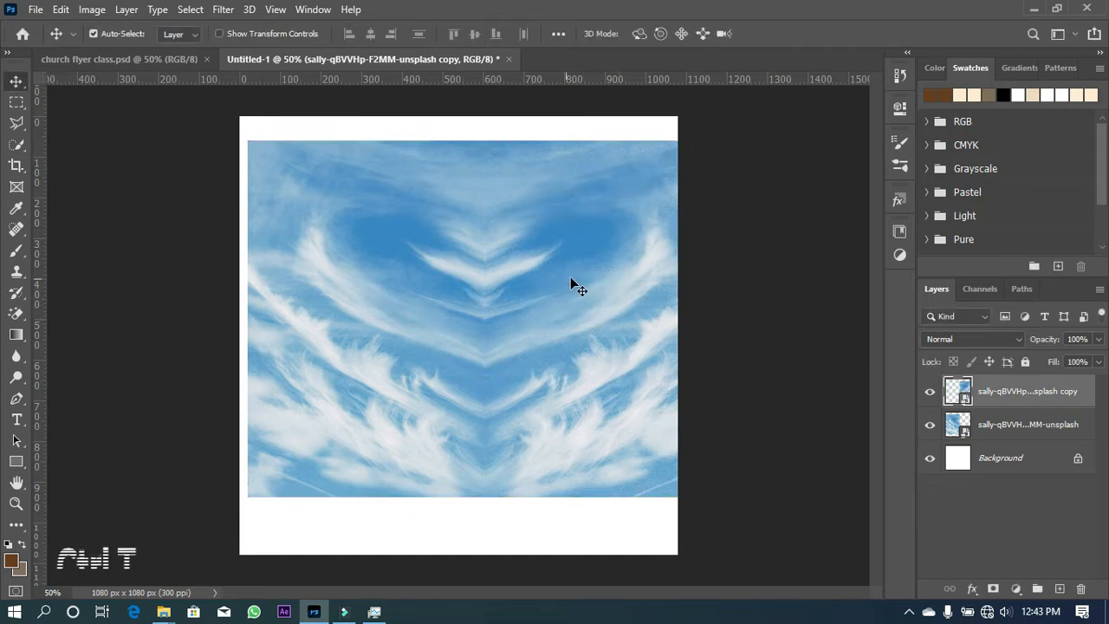
Shift both sky halves to span the canvas width, merge them into one layer, and move it up to cover the top edge
mouse_move(374, 300)
mouse_down()
mouse_move(421, 317)
mouse_move(346, 315)
mouse_move(376, 304)
mouse_up()
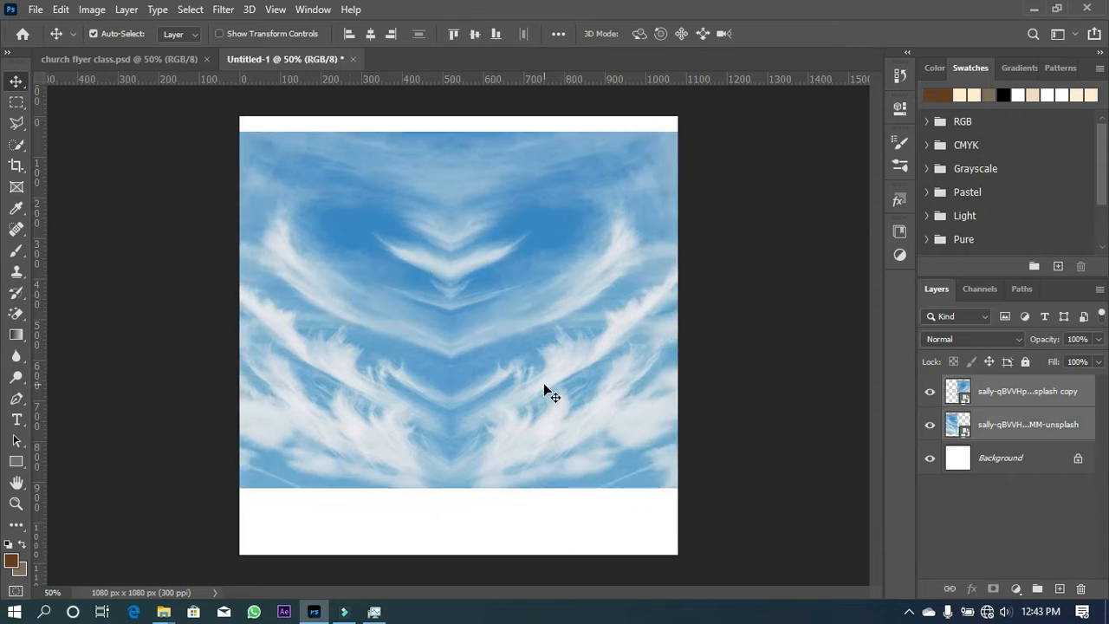
key(ctrl+e)
drag(485, 306, 485, 264)
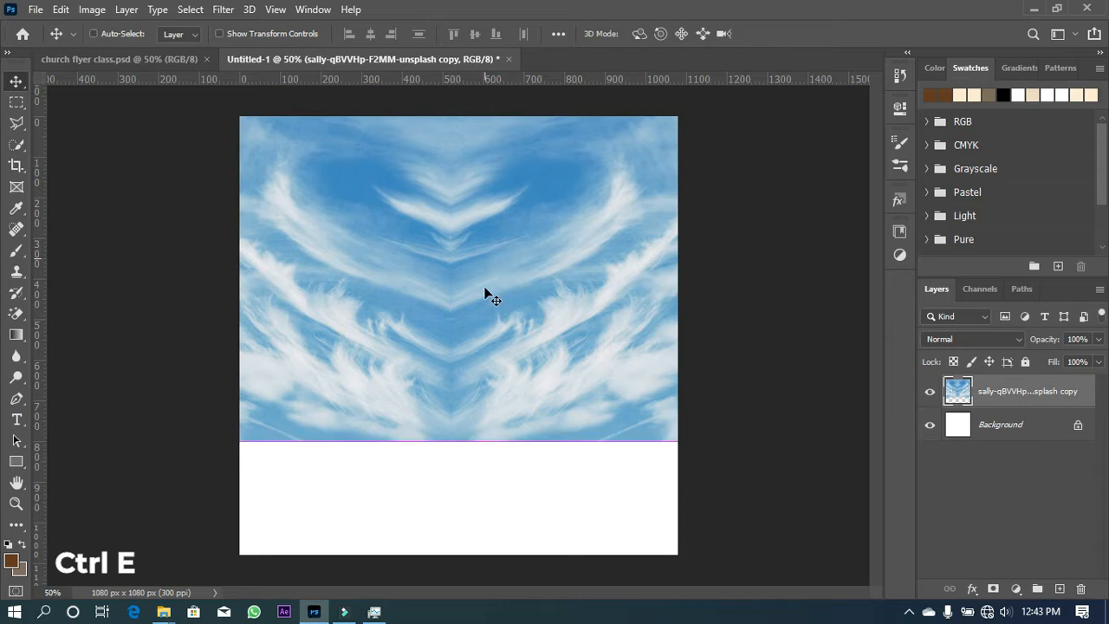
Enlarge the merged sky layer to about 107% and centre its mirrored pattern on the canvas
key(ctrl+t)
drag(456, 436, 458, 463)
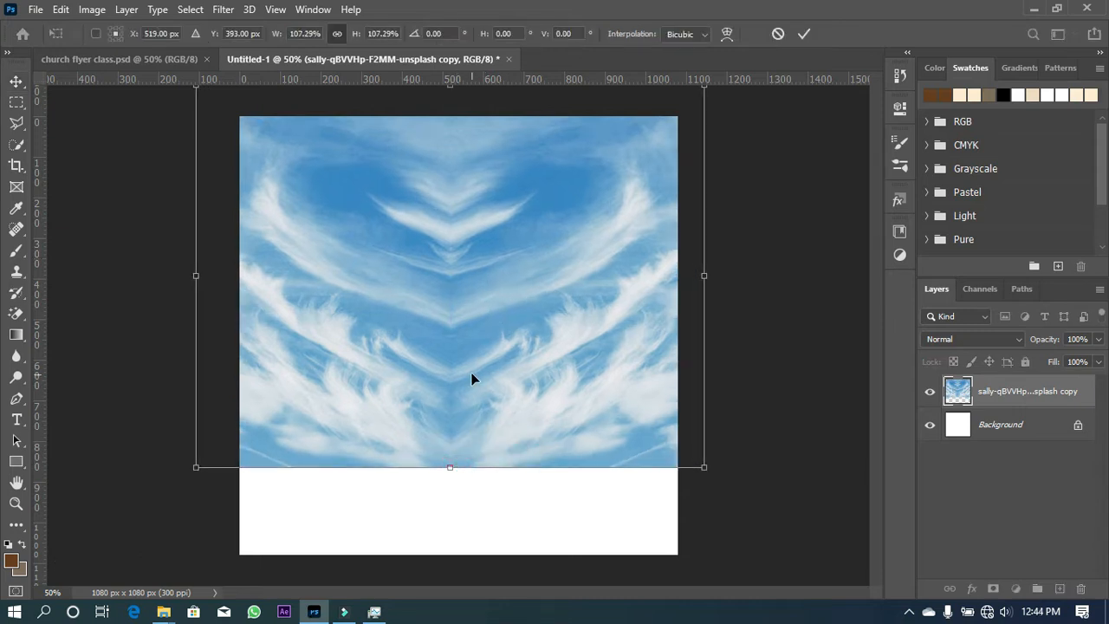
drag(485, 395, 491, 403)
key(Return)
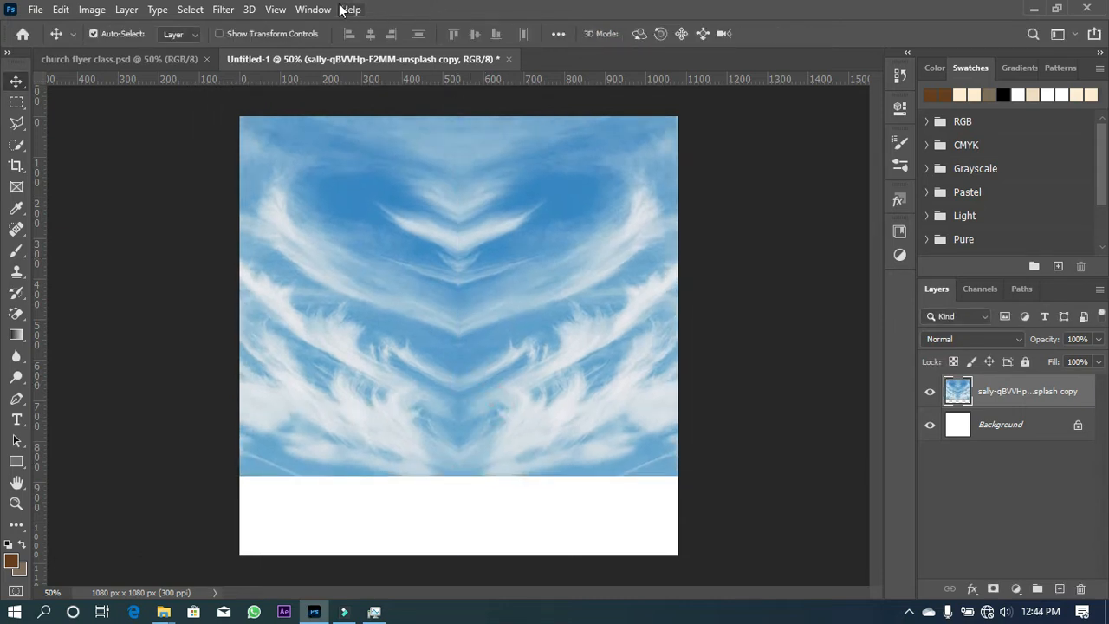
Apply a Radial Blur filter to the merged sky layer
click(227, 10)
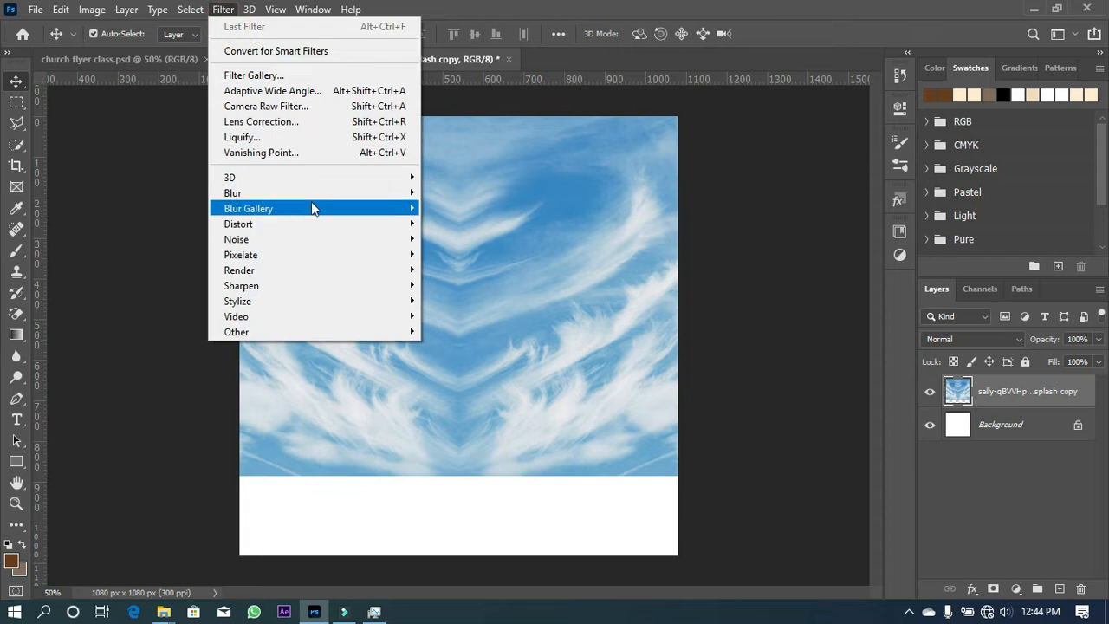
mouse_move(320, 195)
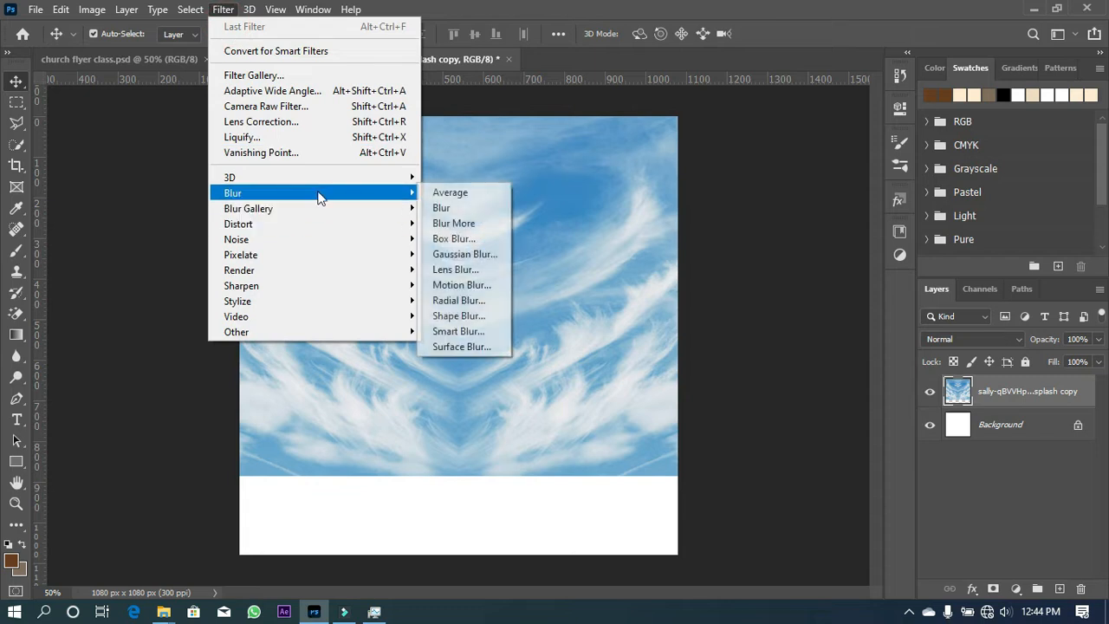
click(463, 300)
drag(478, 181, 493, 181)
click(607, 166)
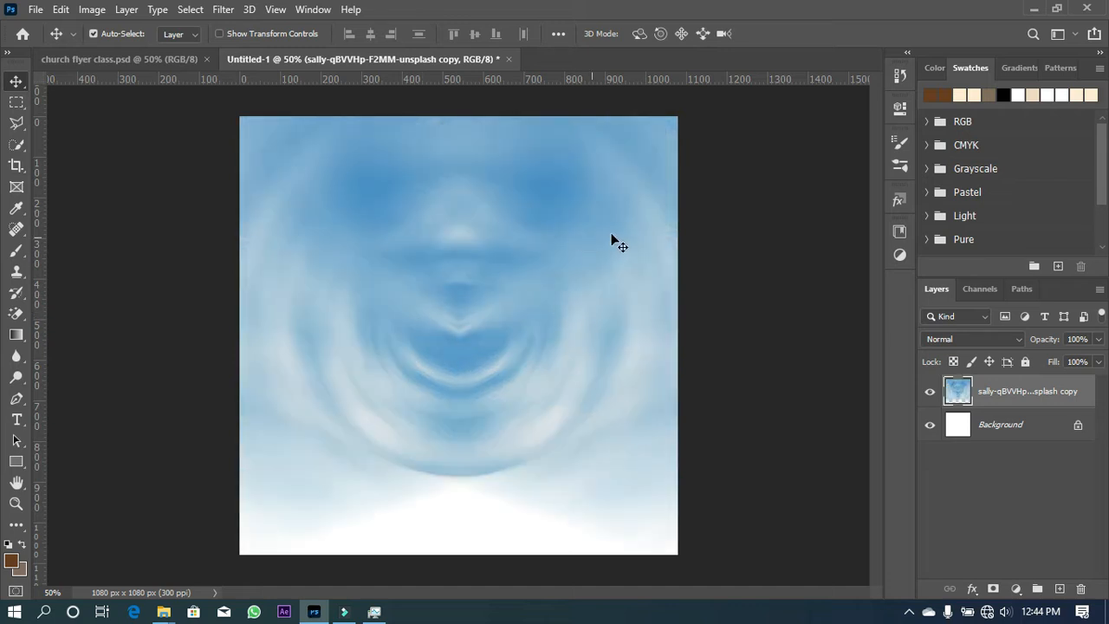
Apply a Motion Blur to the sky layer with an angle of 53° and a distance of 246 pixels
click(222, 10)
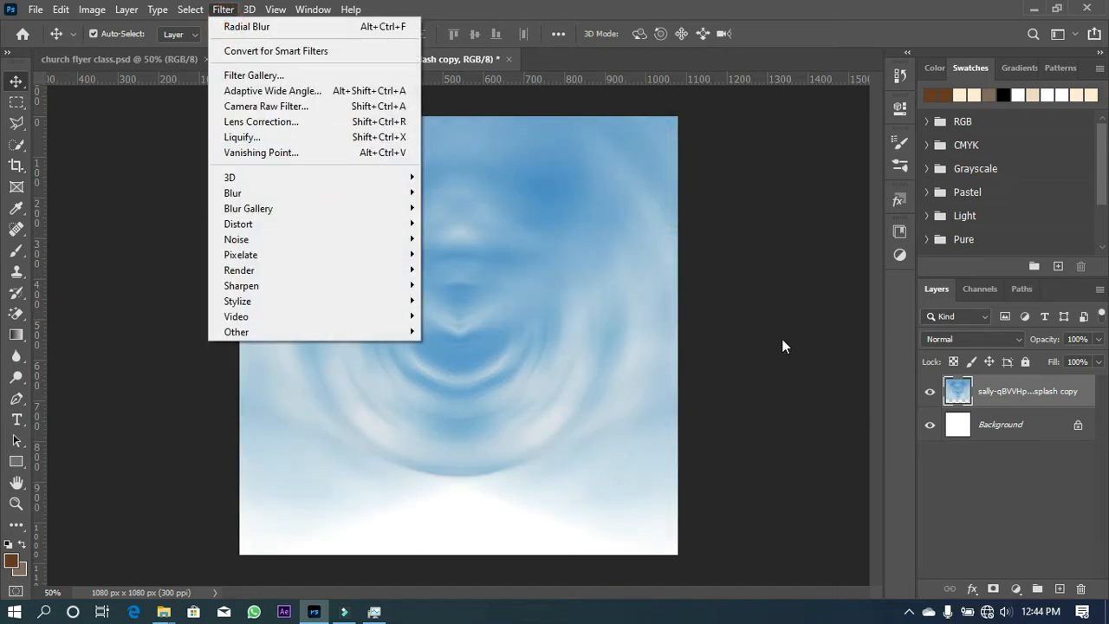
mouse_move(251, 193)
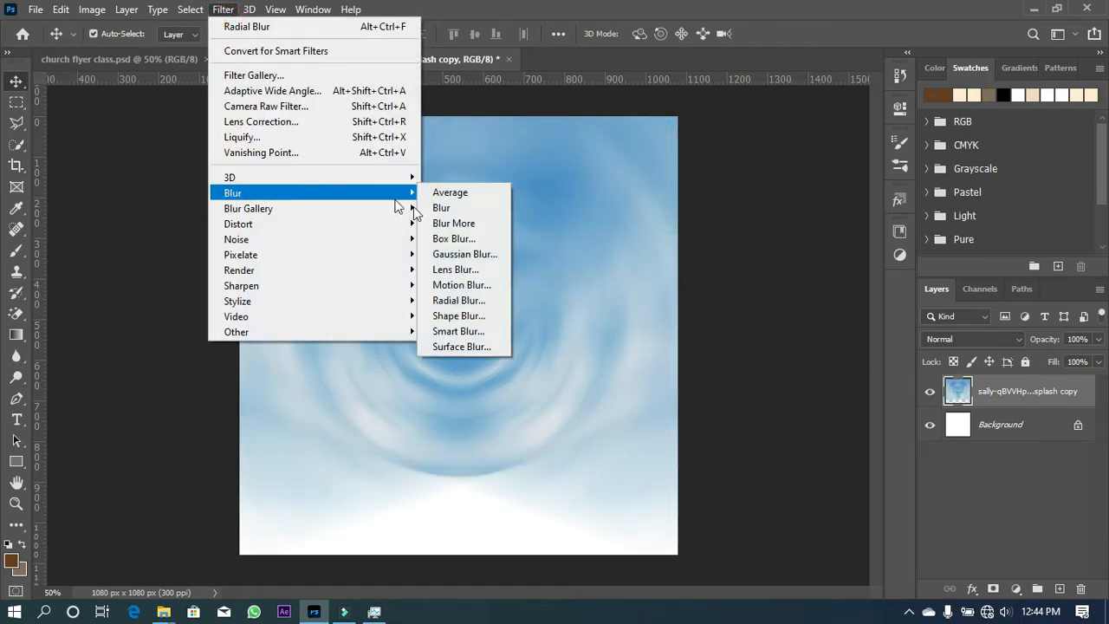
click(473, 285)
click(786, 359)
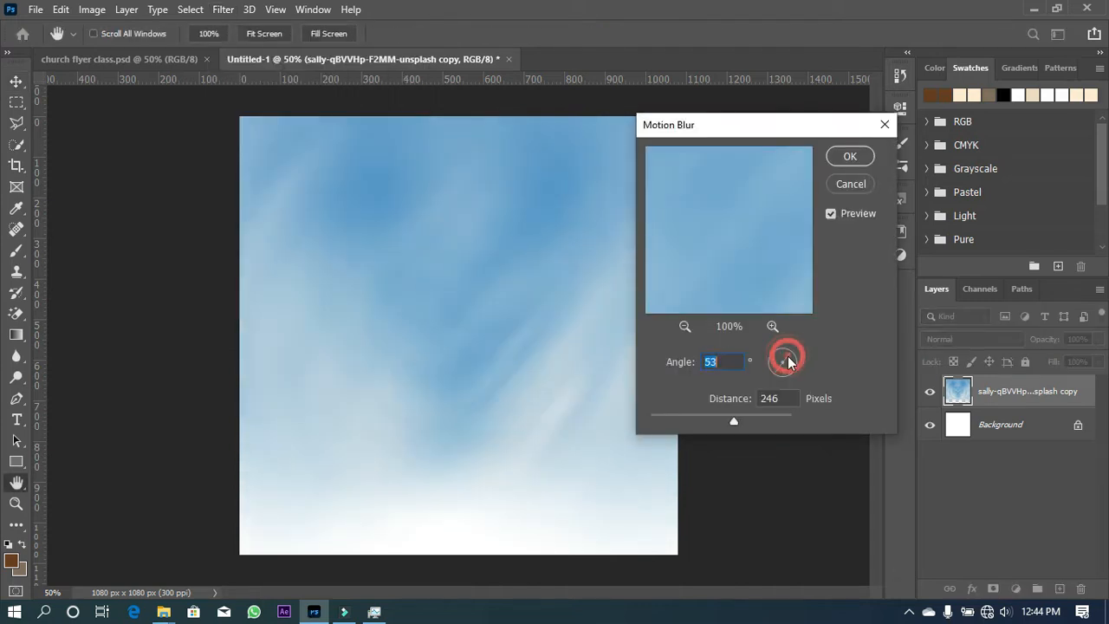
click(833, 164)
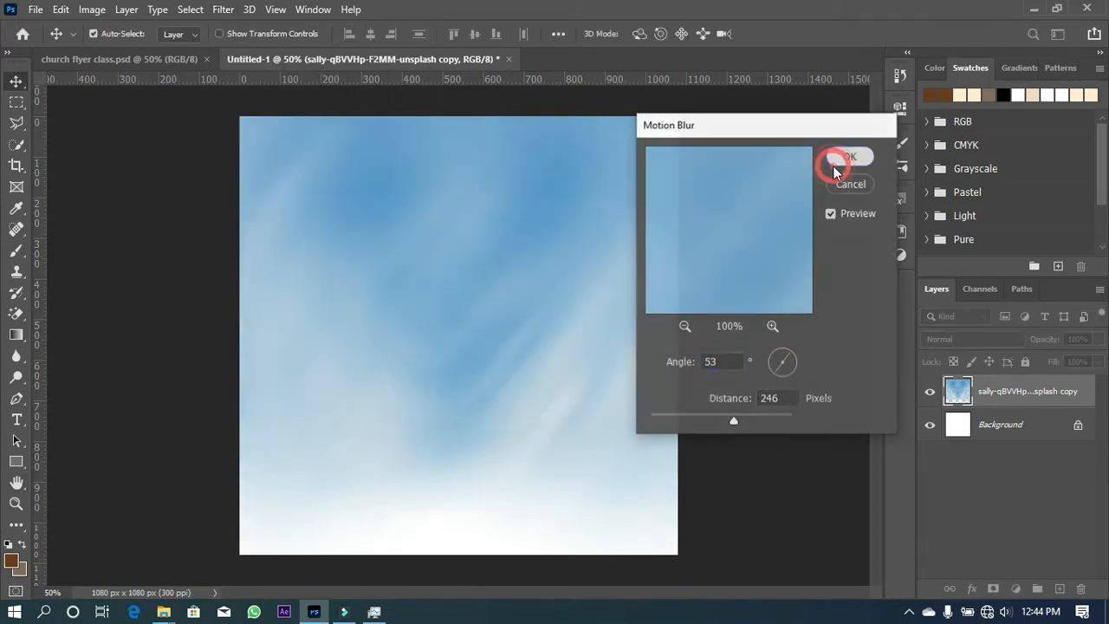
Place the ishan-seefromthesky city image from the CHURCH CLASS folder above the blurred sky, at its fitted size
click(163, 612)
click(278, 525)
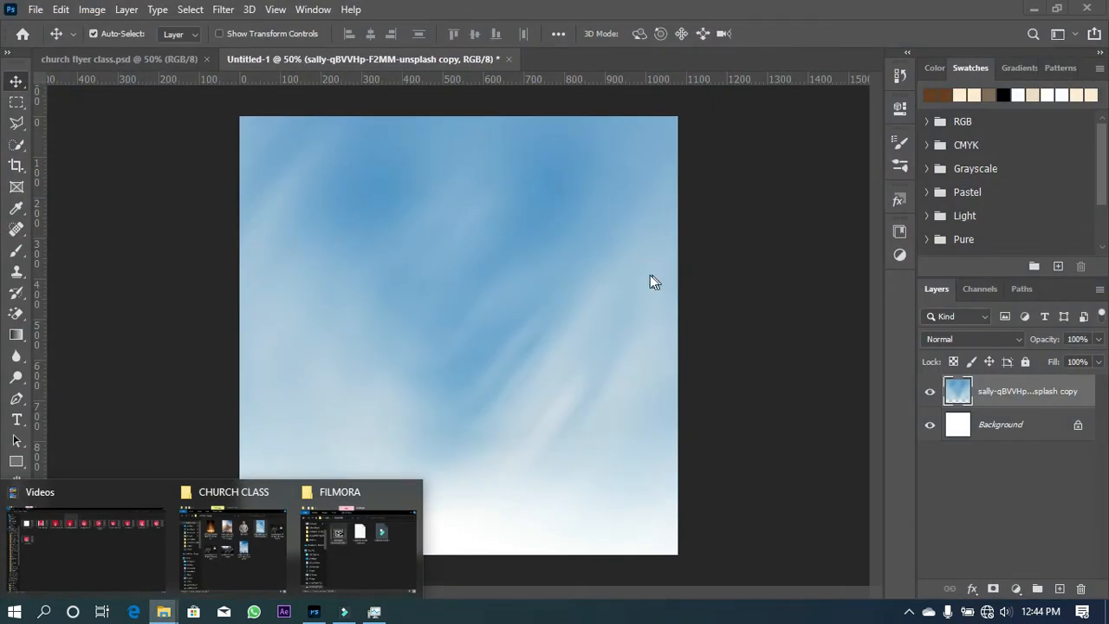
click(272, 536)
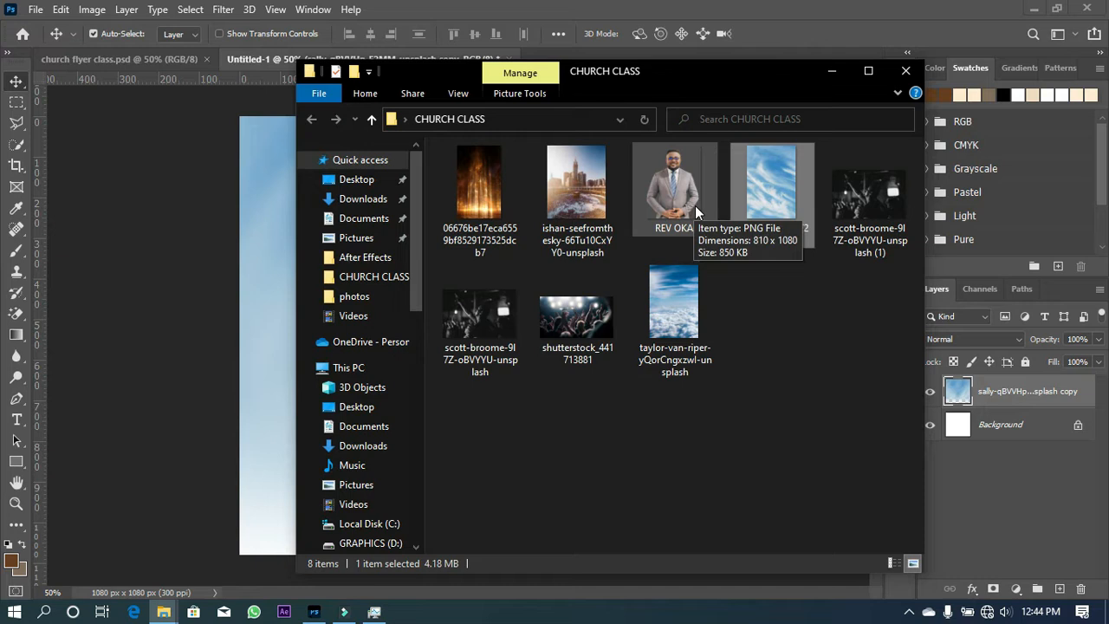
drag(577, 191, 154, 332)
drag(210, 290, 244, 305)
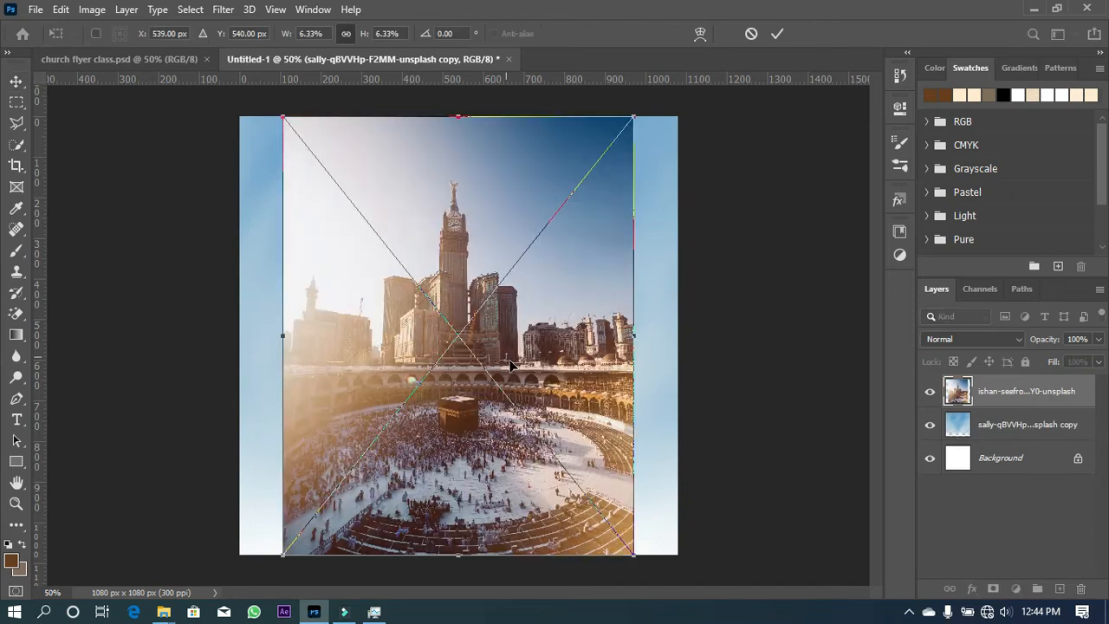
key(Return)
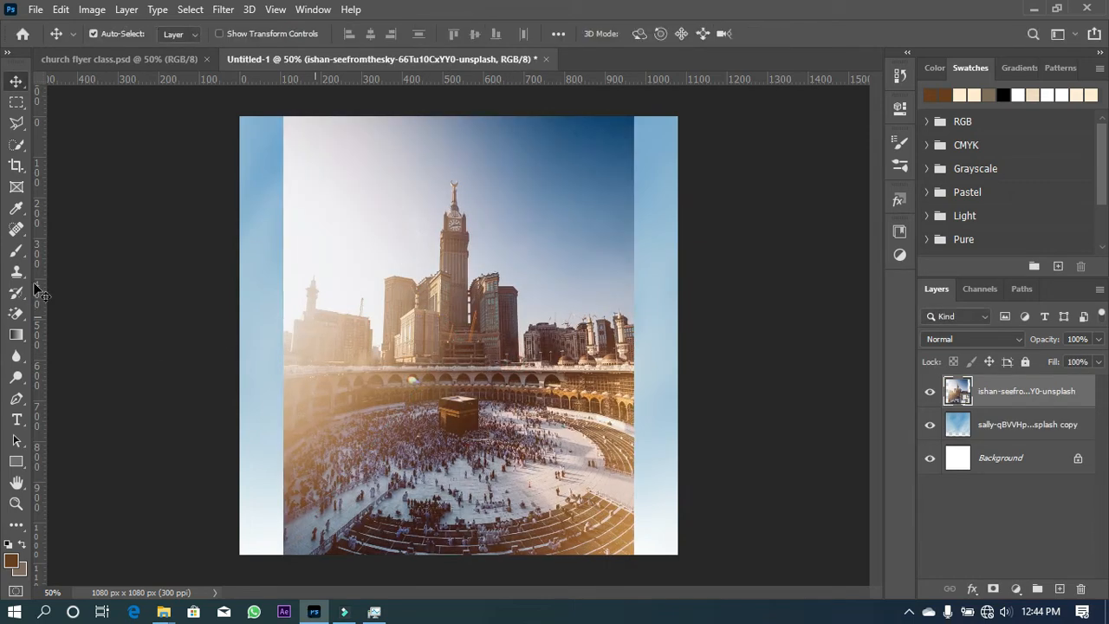
Select the sky on both sides of the clock tower with Quick Selection and hide it using a layer mask
click(24, 145)
mouse_move(485, 149)
mouse_down()
mouse_move(473, 147)
mouse_move(561, 275)
mouse_up()
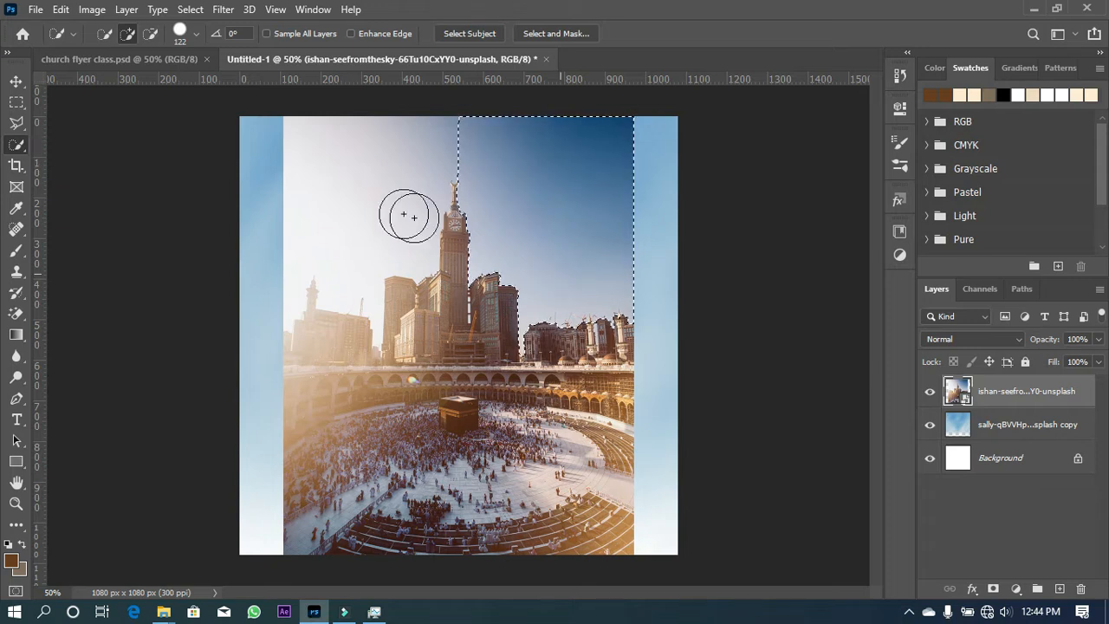
click(356, 149)
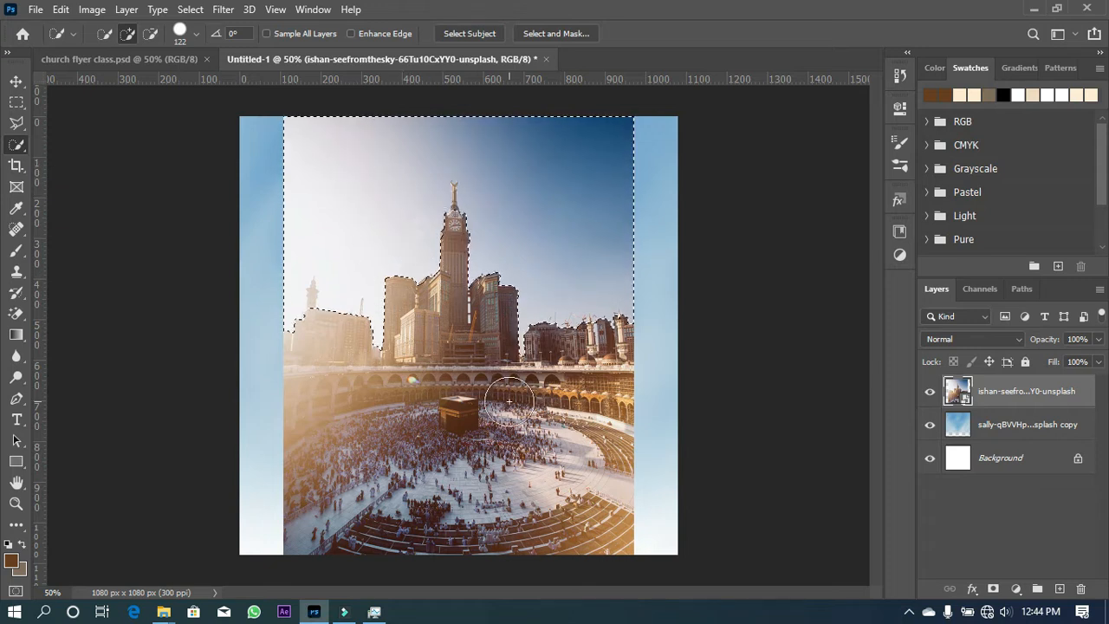
click(994, 591)
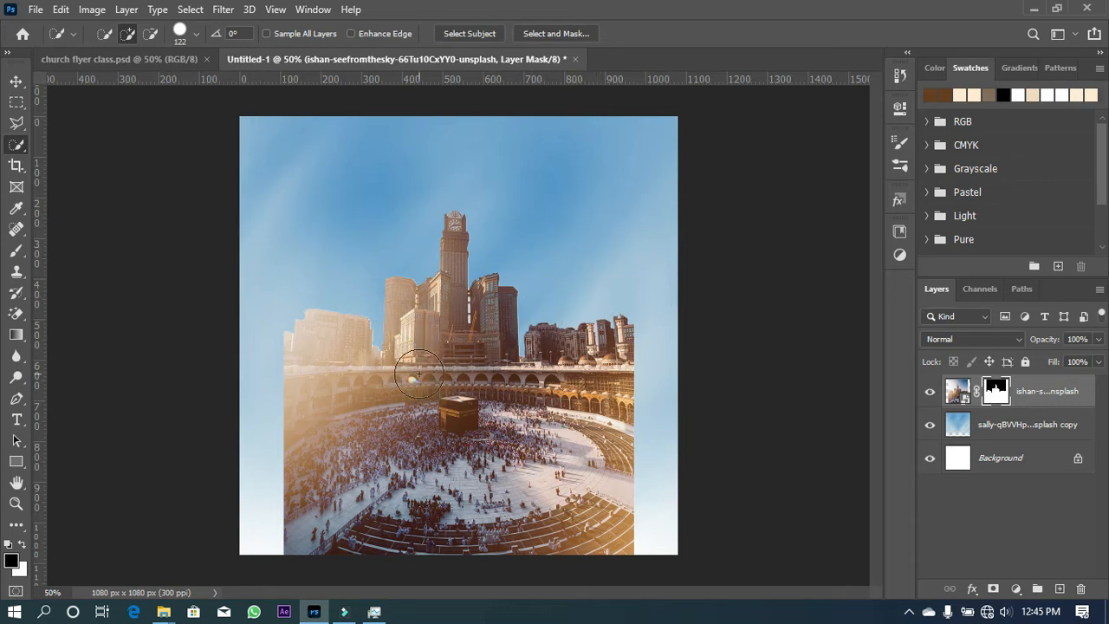
Paint black on the city layer's mask with a soft brush at 30% flow to fade the crowd along the bottom
click(16, 81)
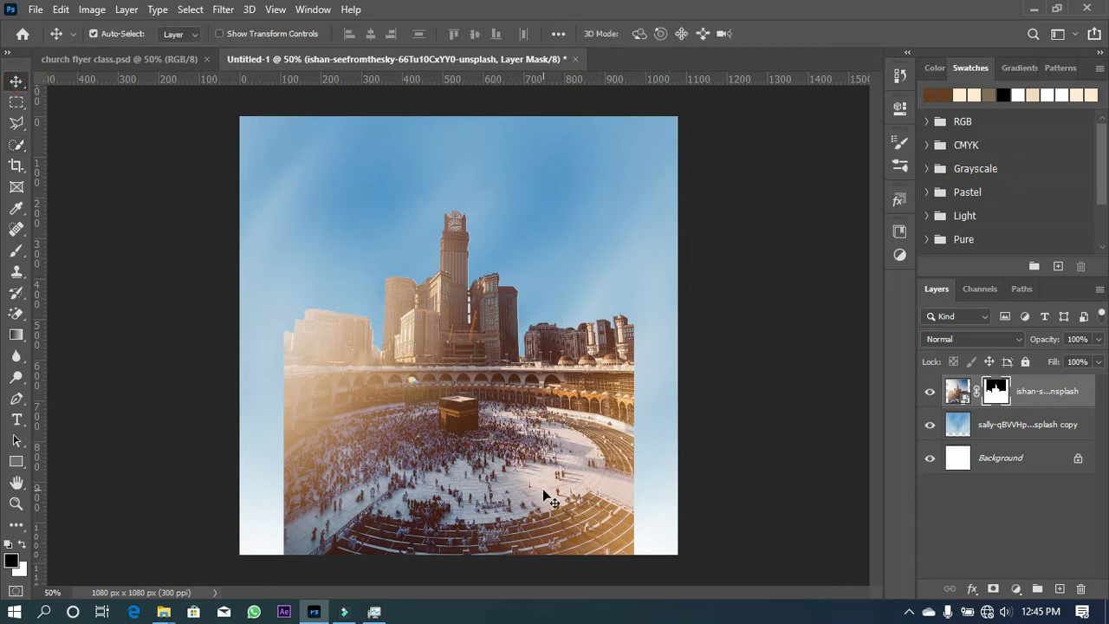
key(b)
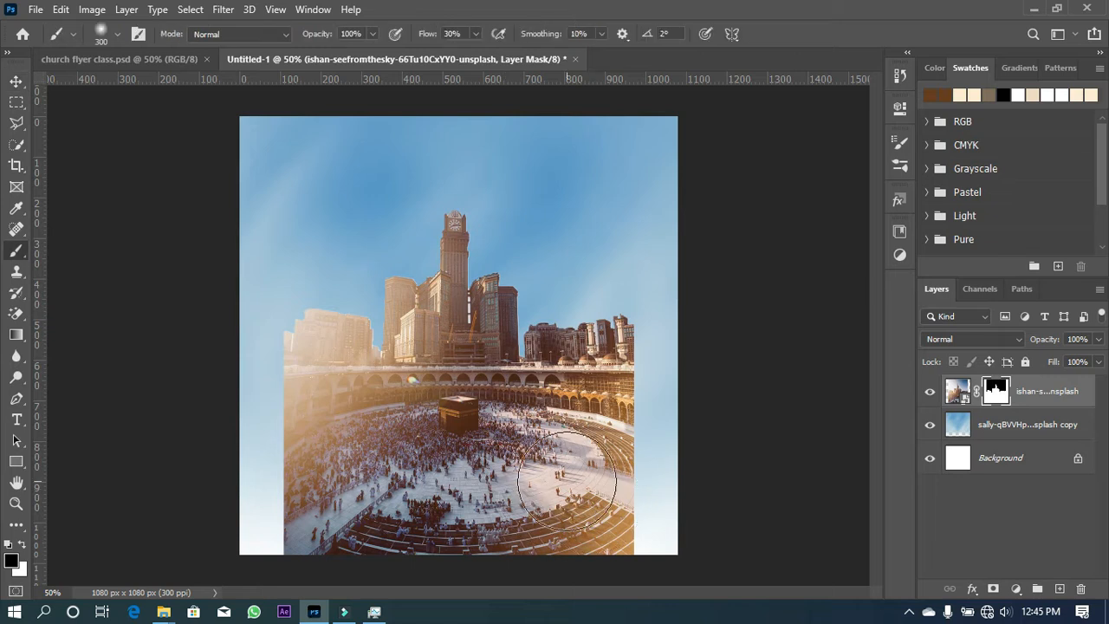
mouse_move(664, 506)
mouse_down()
mouse_move(193, 521)
mouse_move(416, 552)
mouse_move(458, 549)
mouse_move(515, 514)
mouse_move(569, 568)
mouse_move(647, 569)
mouse_move(559, 564)
mouse_move(686, 557)
mouse_move(176, 519)
mouse_move(466, 550)
mouse_move(621, 542)
mouse_move(494, 506)
mouse_move(520, 509)
mouse_move(278, 503)
mouse_move(325, 520)
mouse_up()
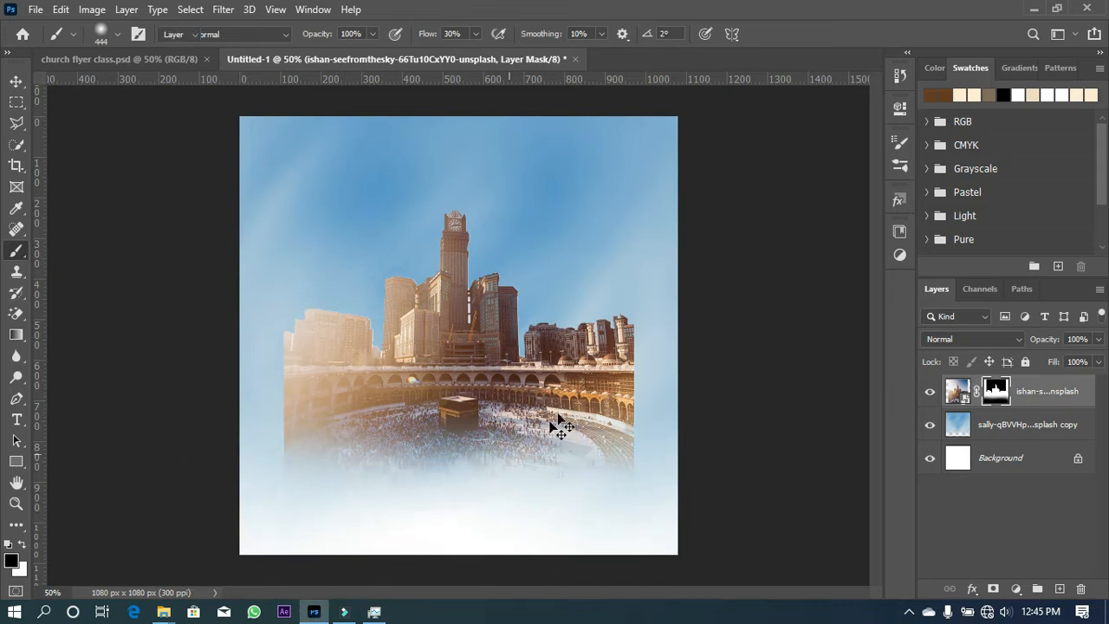
Move the masked city toward the left of the canvas and place a duplicate of it on the right
key(v)
mouse_move(551, 391)
mouse_down()
mouse_move(427, 396)
mouse_move(649, 359)
mouse_move(598, 374)
mouse_up()
click(375, 376)
right_click(478, 374)
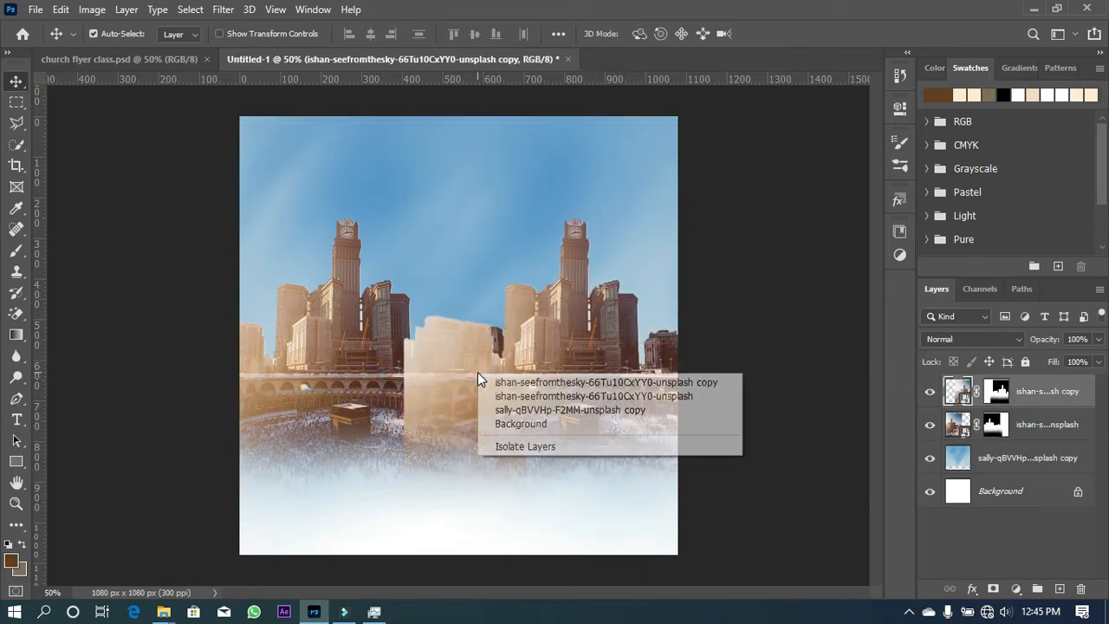
click(459, 371)
Flip the duplicated city layer horizontally so it mirrors the original cityscape
key(ctrl+t)
right_click(516, 386)
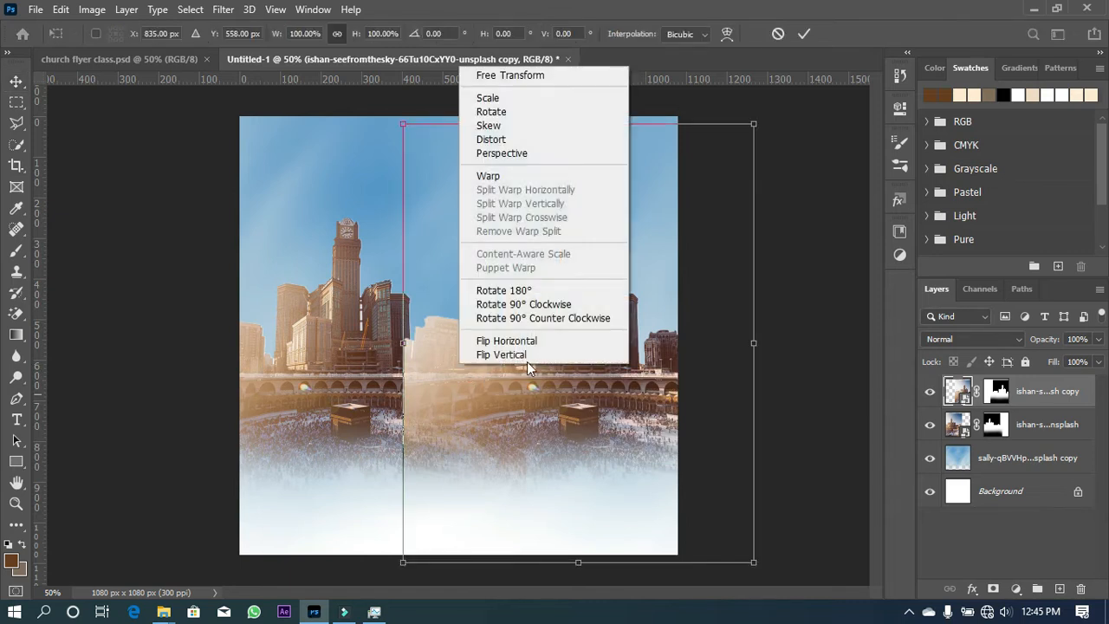
click(579, 344)
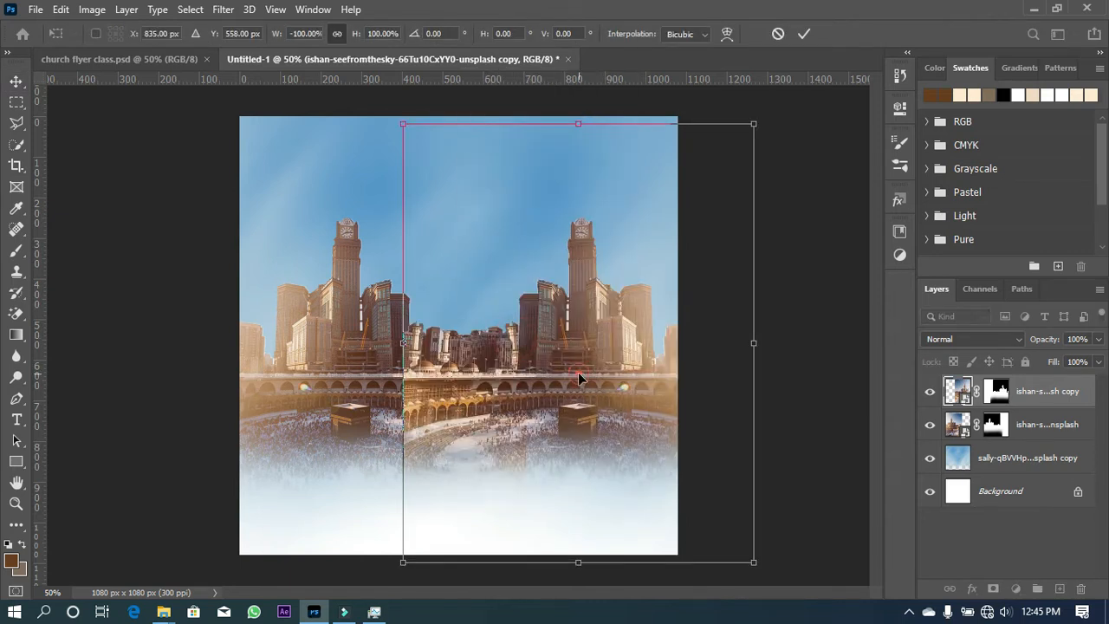
key(Return)
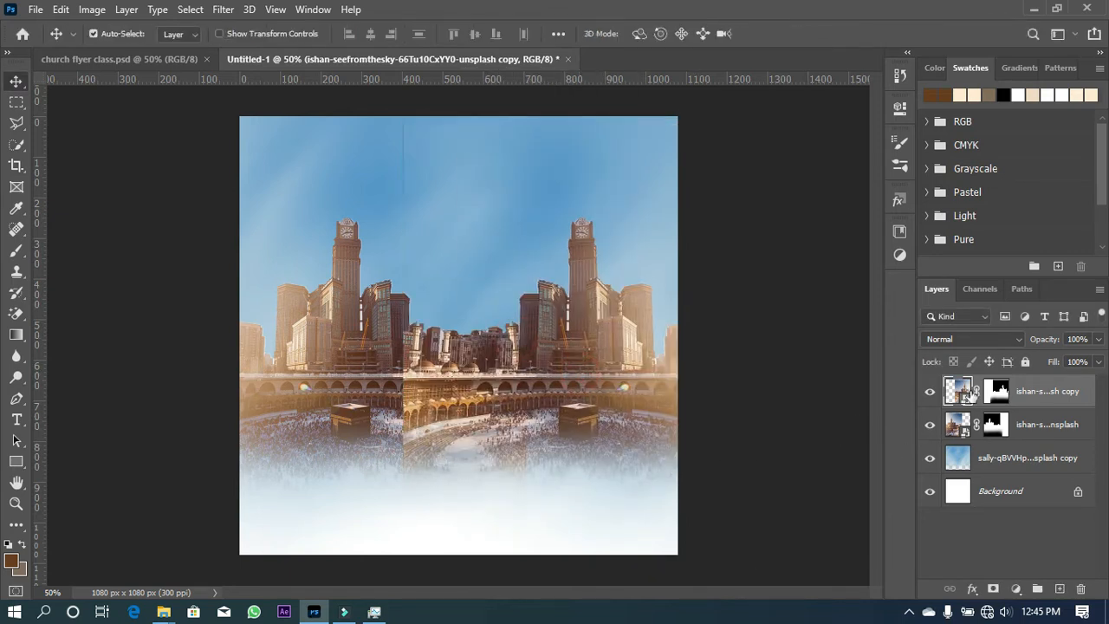
Paint black on the mirrored city layer's mask with the soft brush to blend its inner edge into the original cityscape
click(999, 393)
key(b)
mouse_move(412, 339)
mouse_down()
mouse_move(431, 456)
mouse_move(398, 436)
mouse_move(478, 355)
mouse_move(403, 401)
mouse_move(384, 377)
mouse_move(430, 478)
mouse_move(404, 372)
mouse_move(405, 313)
mouse_move(457, 390)
mouse_move(478, 466)
mouse_move(606, 485)
mouse_move(521, 484)
mouse_move(633, 483)
mouse_move(303, 473)
mouse_up()
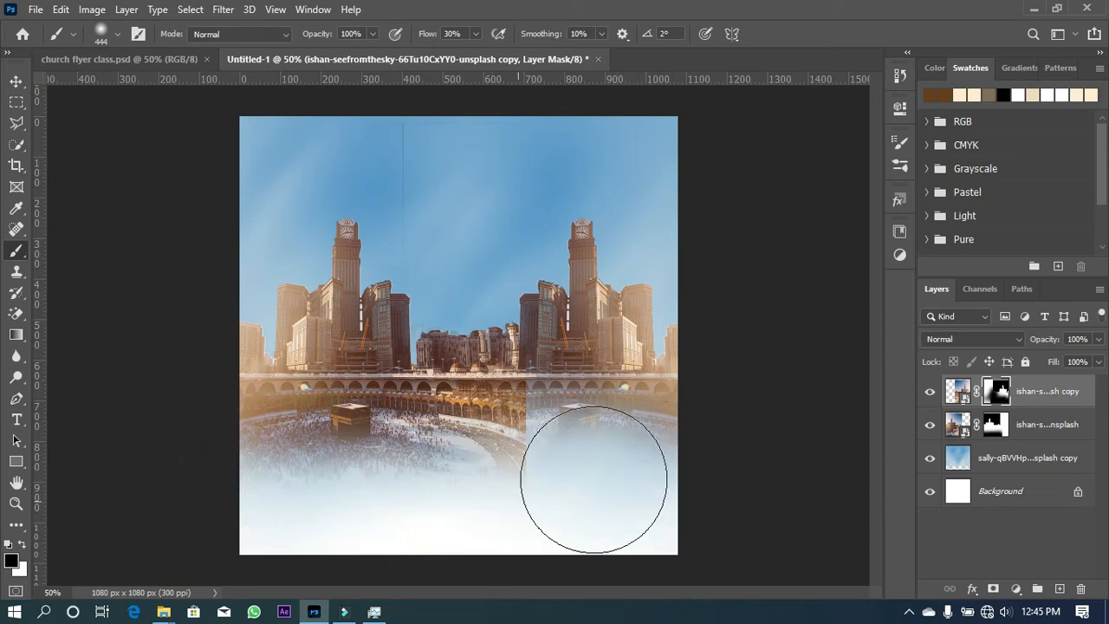
key(ctrl+z)
drag(351, 508, 559, 507)
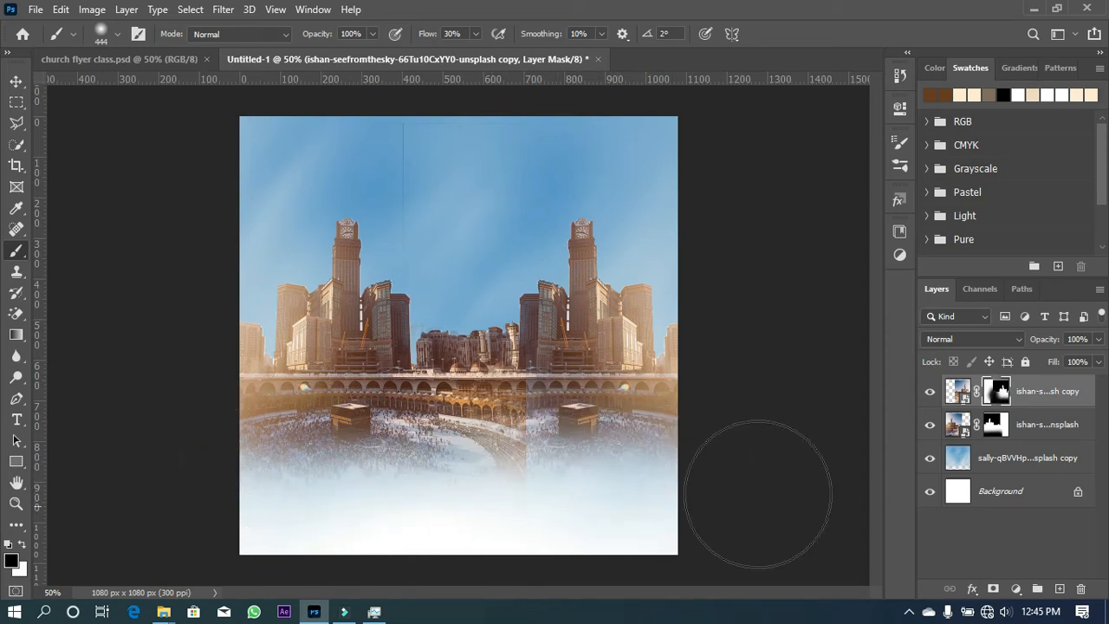
Merge the two city layers into one and move the merged cityscape slightly left
shift+click(1031, 426)
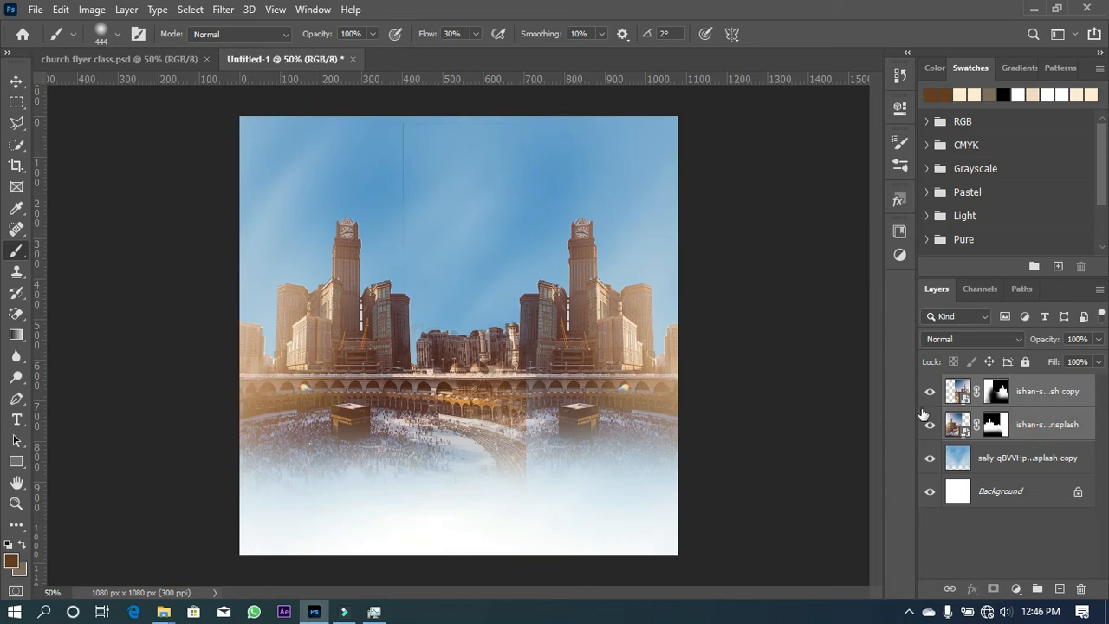
key(ctrl+e)
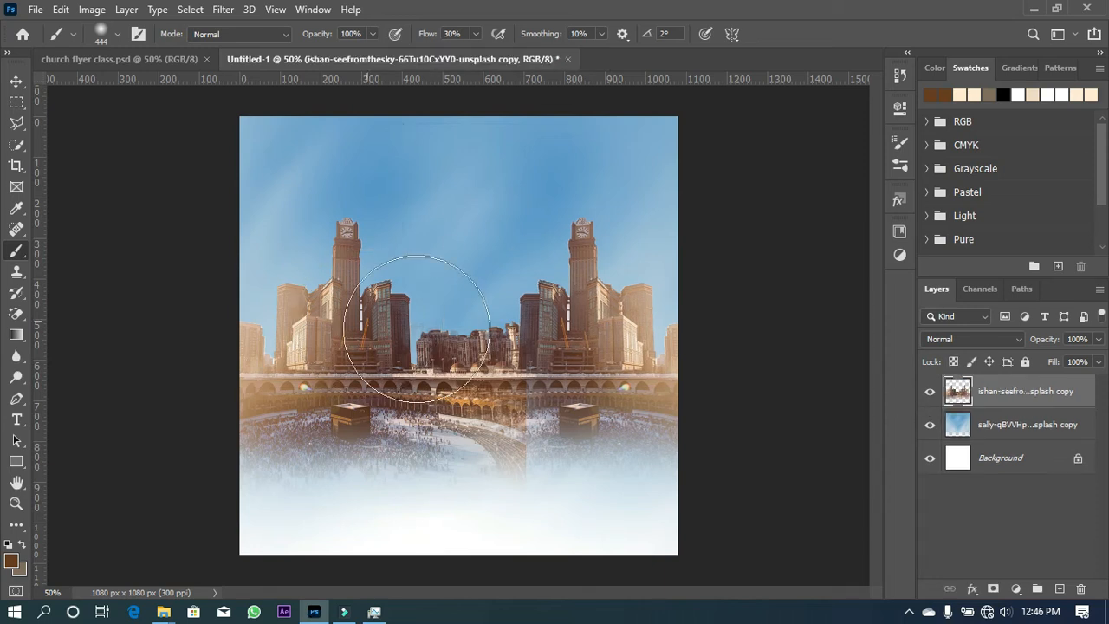
key(v)
drag(380, 347, 370, 349)
drag(368, 344, 368, 344)
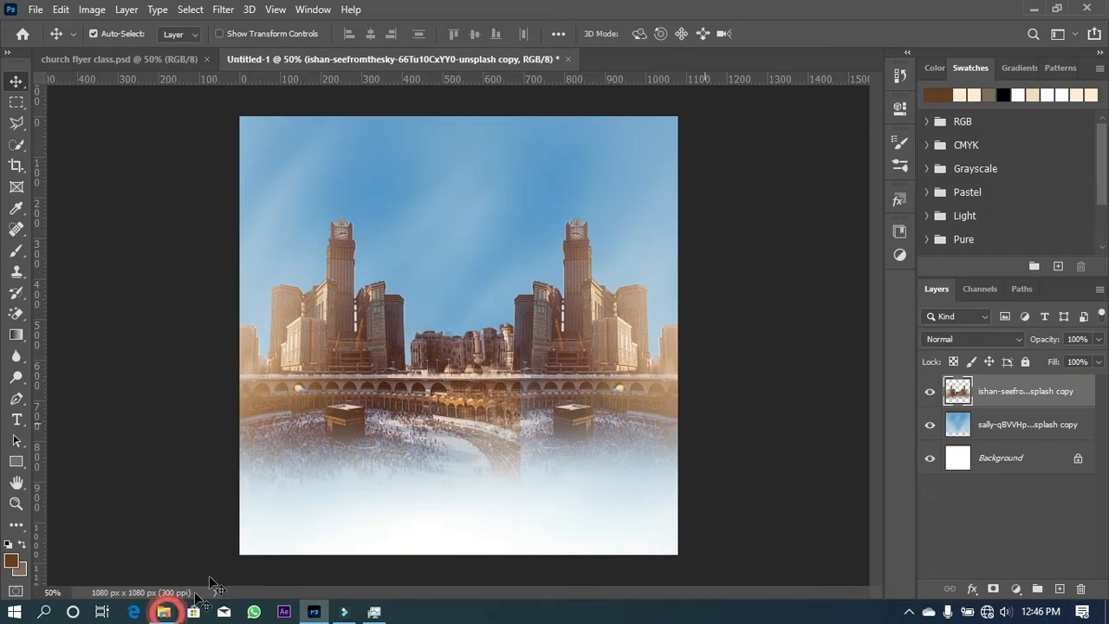
Place the shutterstock_441713881 crowd image from the CHURCH CLASS folder in the canvas's lower-left corner at about 21% scale, with its fill at 76%
mouse_move(165, 612)
click(227, 541)
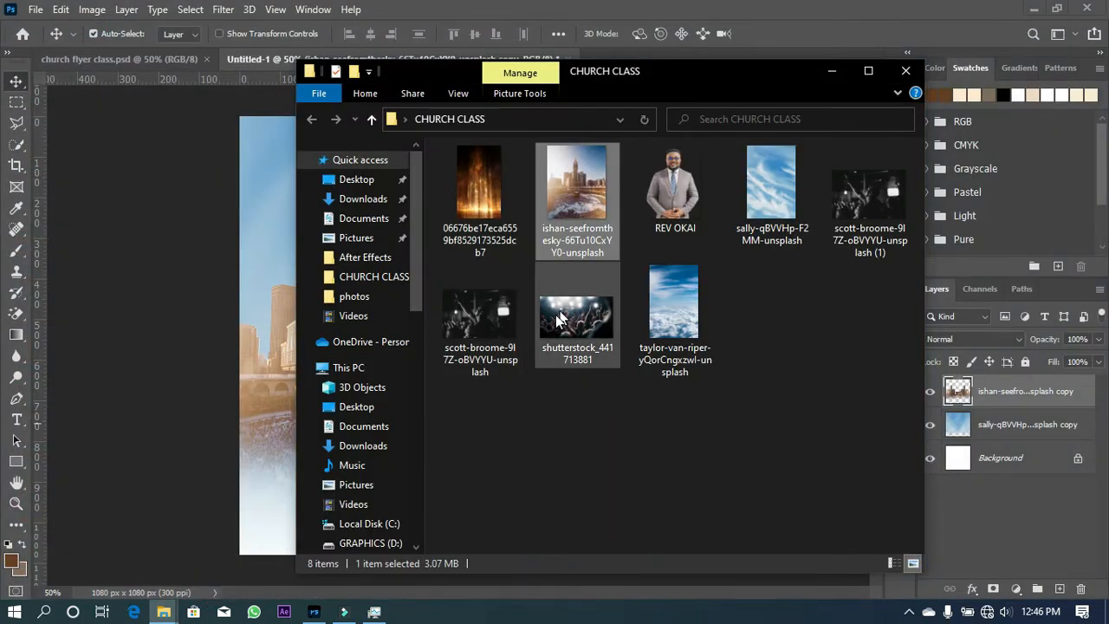
mouse_move(491, 324)
mouse_down()
mouse_move(530, 321)
mouse_move(409, 396)
mouse_move(383, 384)
mouse_move(482, 343)
mouse_up()
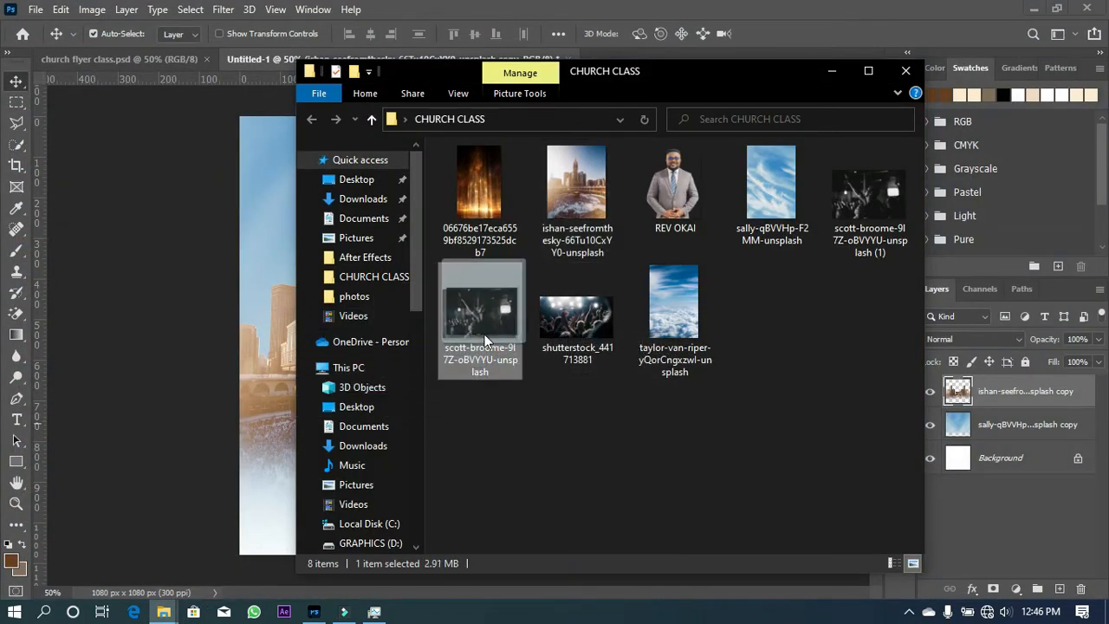
click(592, 340)
drag(592, 323, 388, 372)
drag(487, 334, 481, 454)
drag(668, 332, 575, 389)
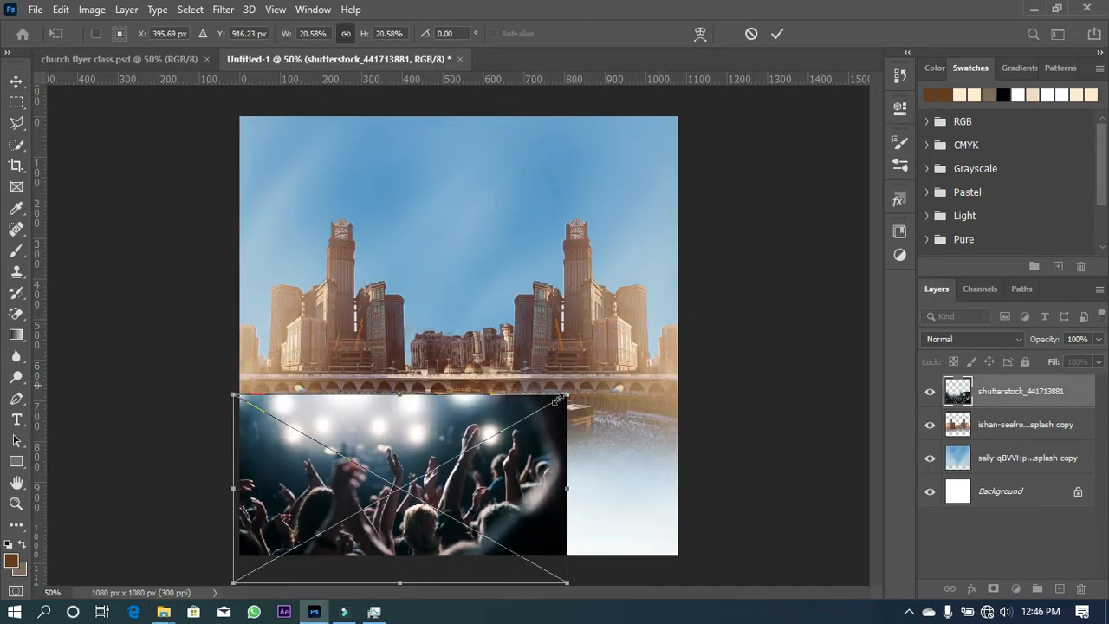
key(Return)
drag(503, 443, 499, 423)
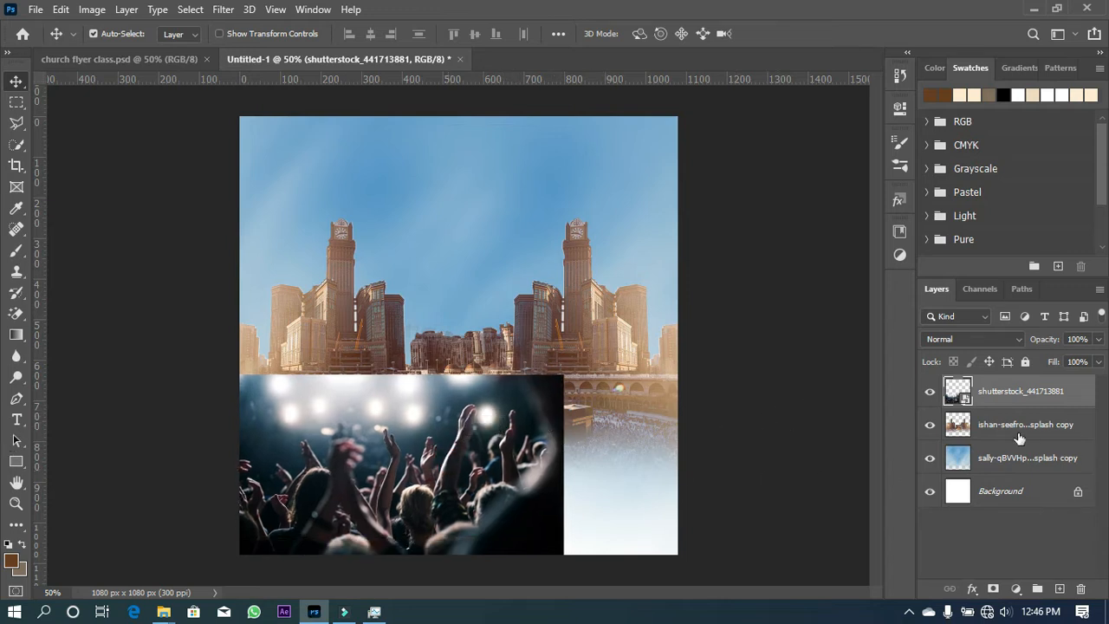
drag(1063, 367, 1040, 370)
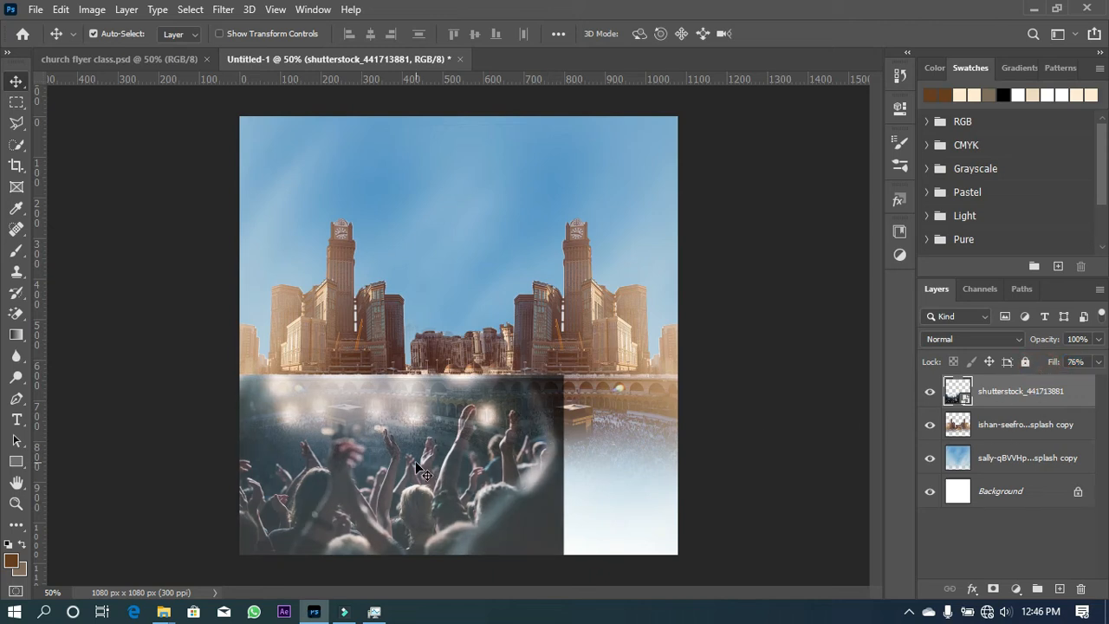
Add a layer mask to the shutterstock crowd layer and rasterize the layer
key(b)
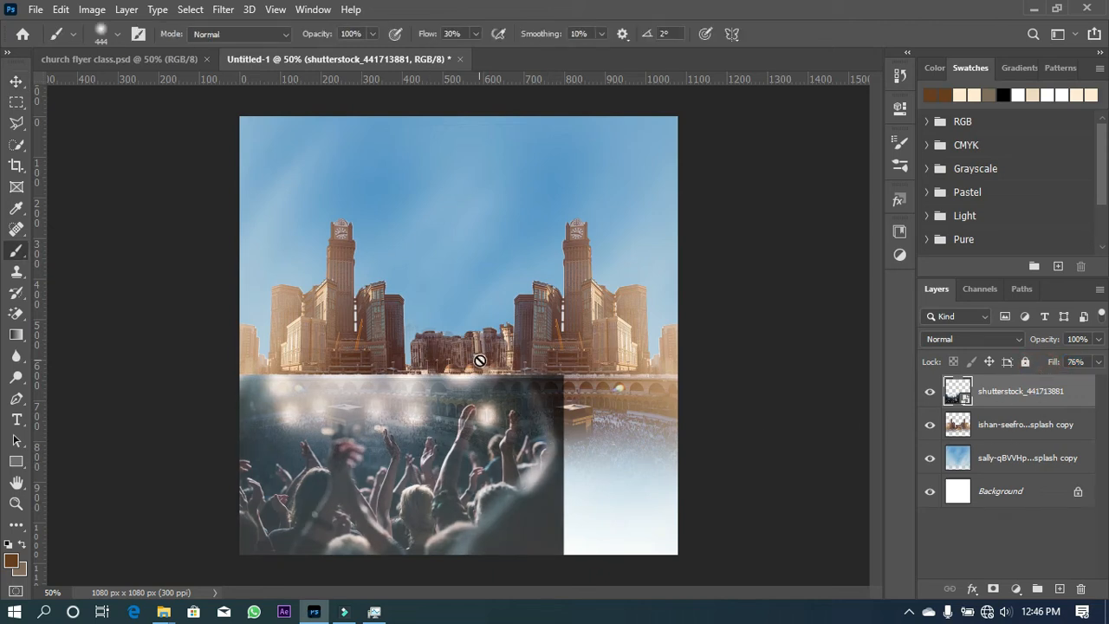
click(993, 588)
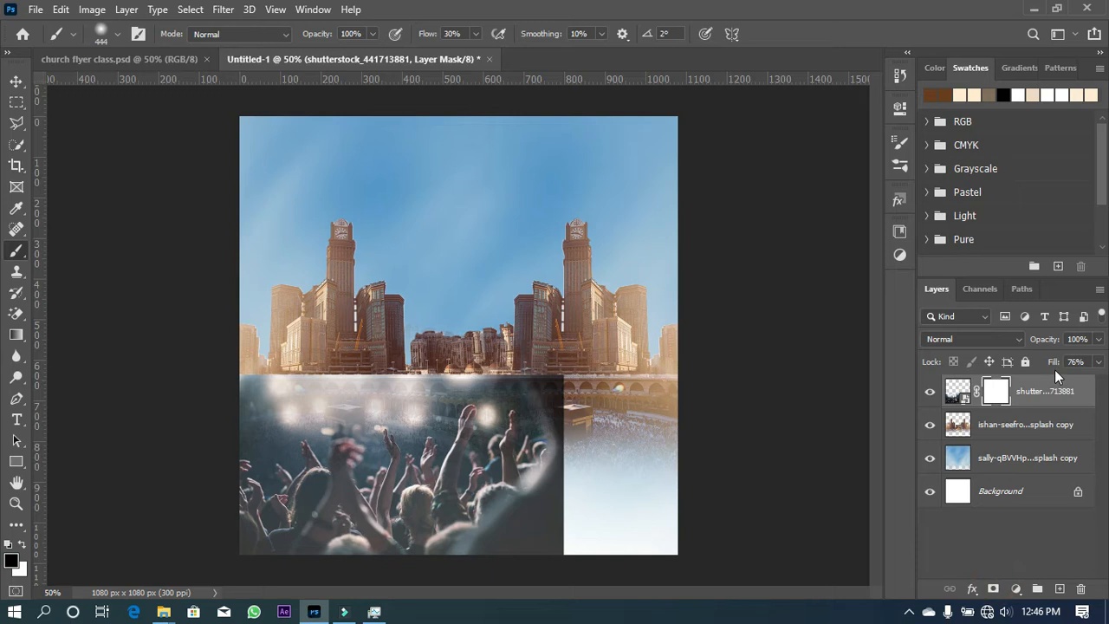
right_click(1046, 396)
click(892, 300)
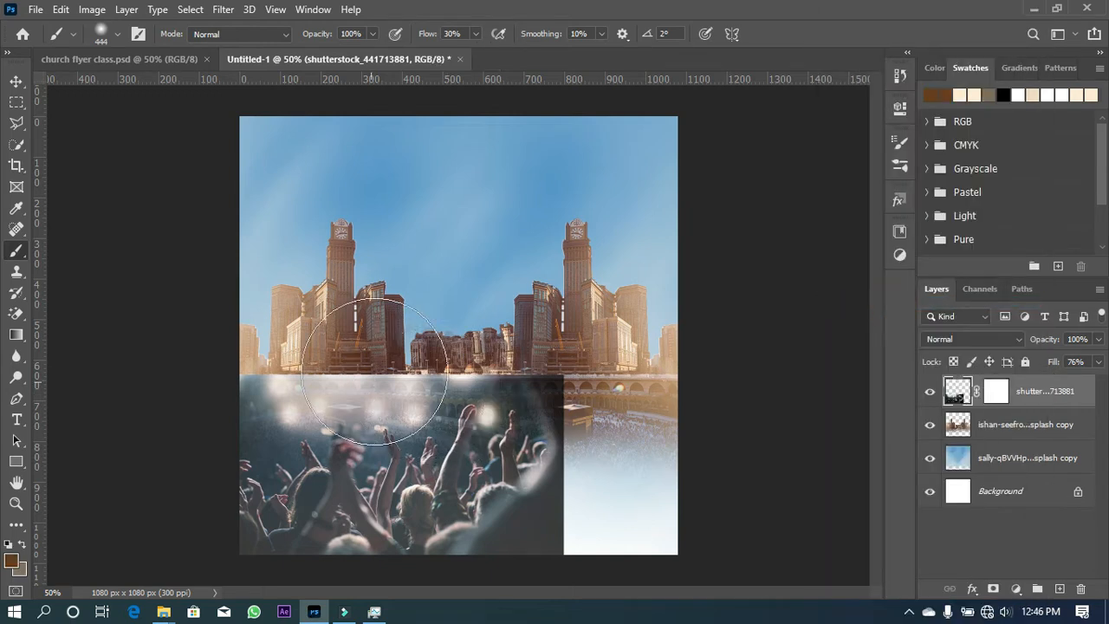
mouse_move(446, 373)
mouse_down()
mouse_move(387, 420)
mouse_move(264, 421)
mouse_move(354, 404)
mouse_up()
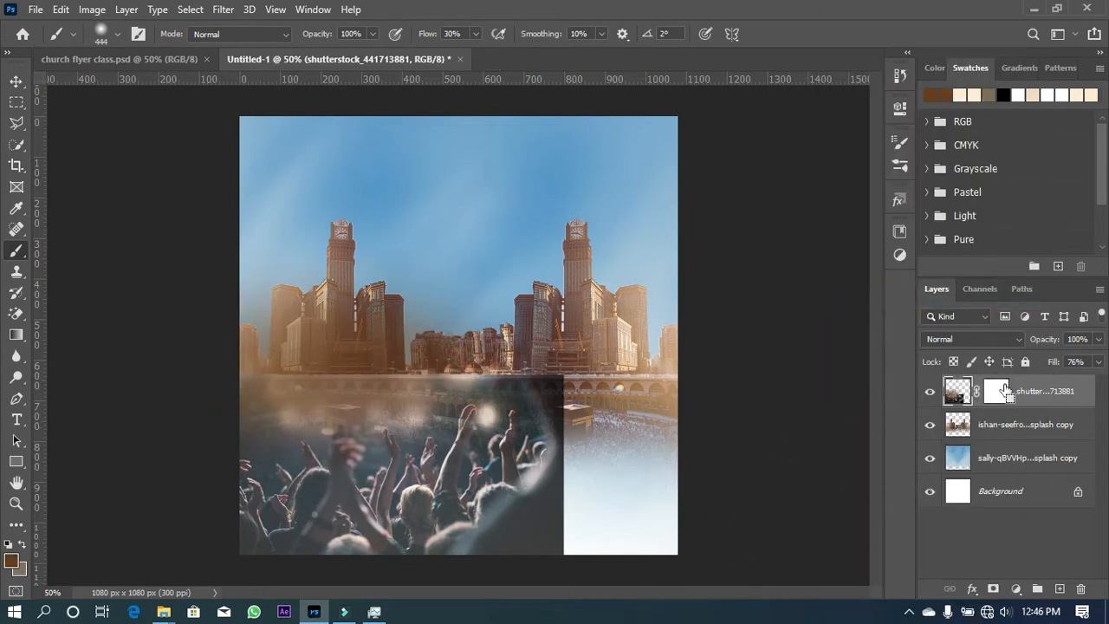
key(ctrl+z)
key(ctrl+z)
key(ctrl+z)
Paint black on the shutterstock crowd layer's mask to fade out its stage lights and soften its right side
click(990, 402)
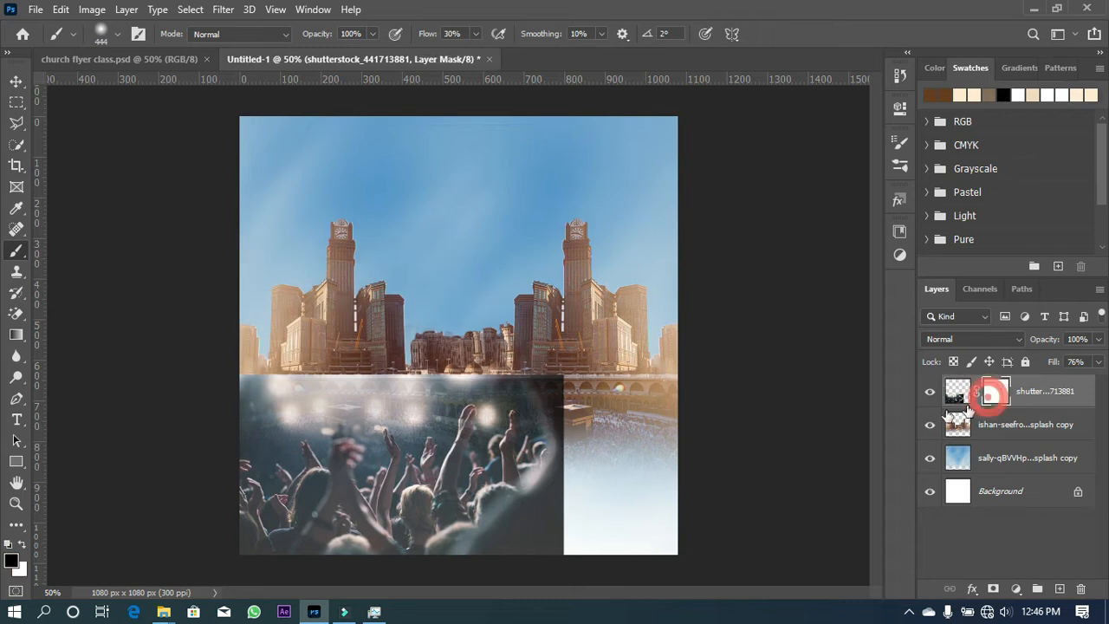
mouse_move(466, 402)
mouse_down()
mouse_move(354, 400)
mouse_move(458, 386)
mouse_move(457, 353)
mouse_move(523, 381)
mouse_move(566, 537)
mouse_move(542, 403)
mouse_move(556, 395)
mouse_move(633, 552)
mouse_move(551, 456)
mouse_move(438, 400)
mouse_up()
click(625, 422)
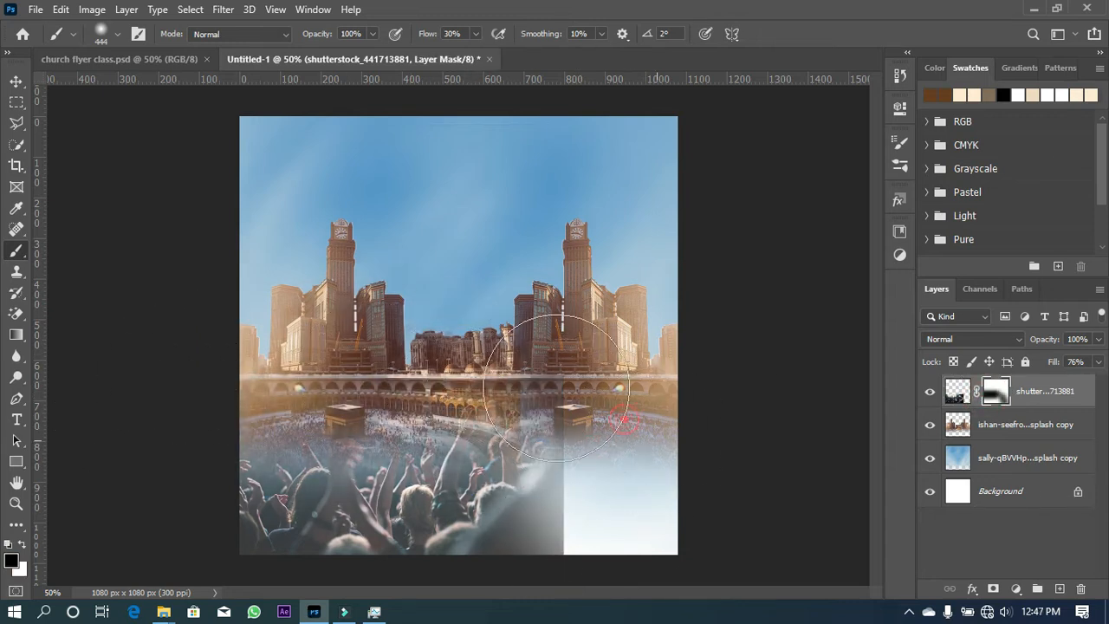
mouse_move(548, 456)
mouse_down()
mouse_move(572, 505)
mouse_move(545, 488)
mouse_up()
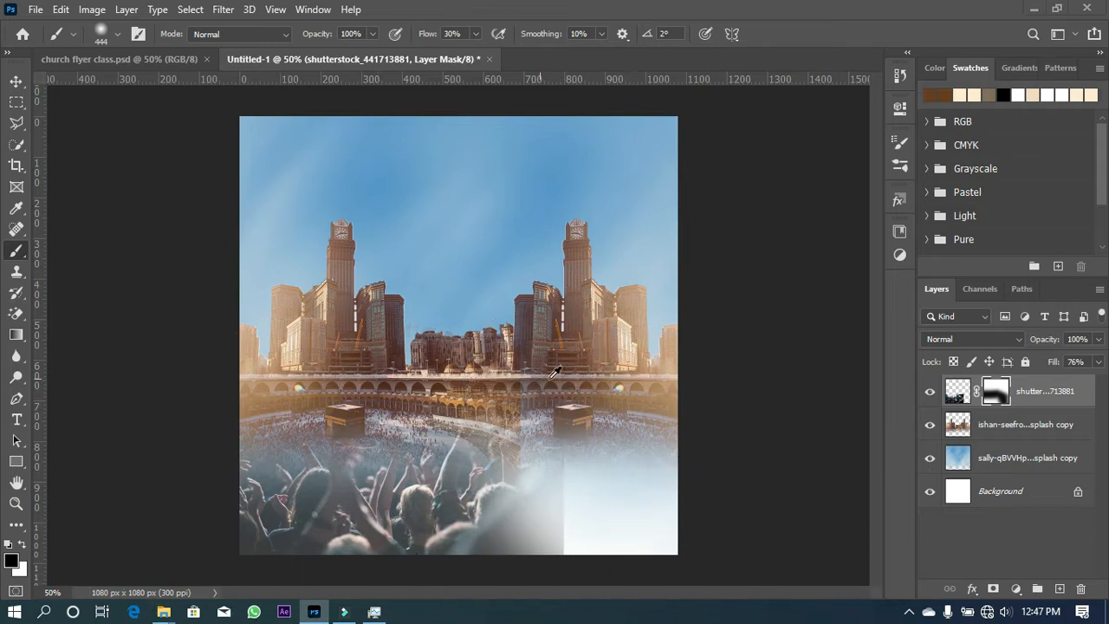
Place the scott-broome worshipper image from the CHURCH CLASS folder and scale it down over the canvas's lower-right corner
key(alt+Tab)
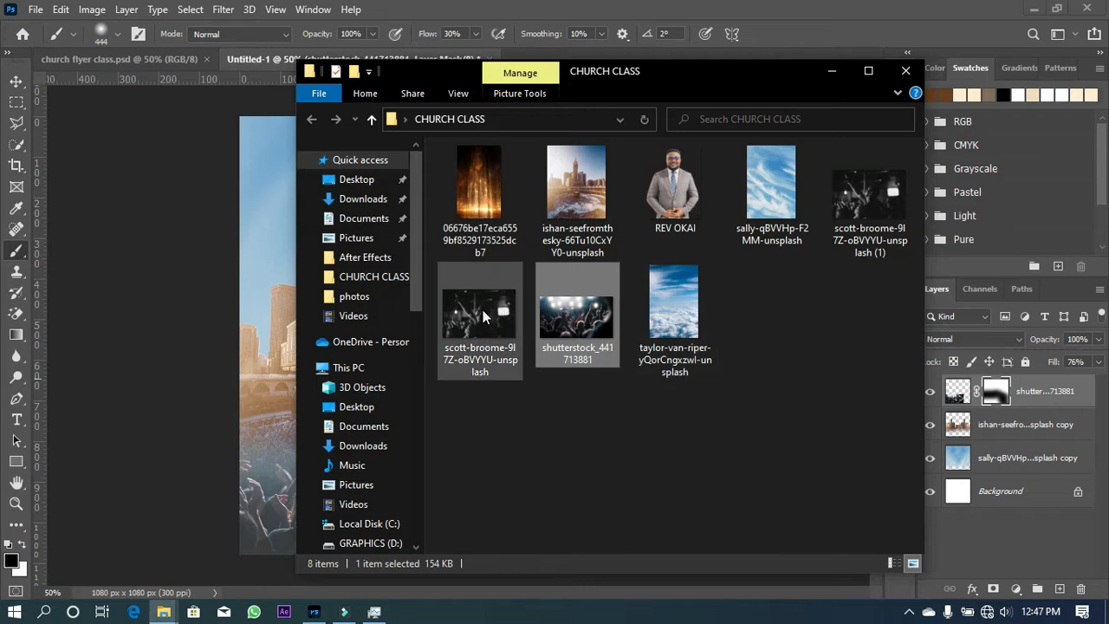
drag(481, 317, 198, 332)
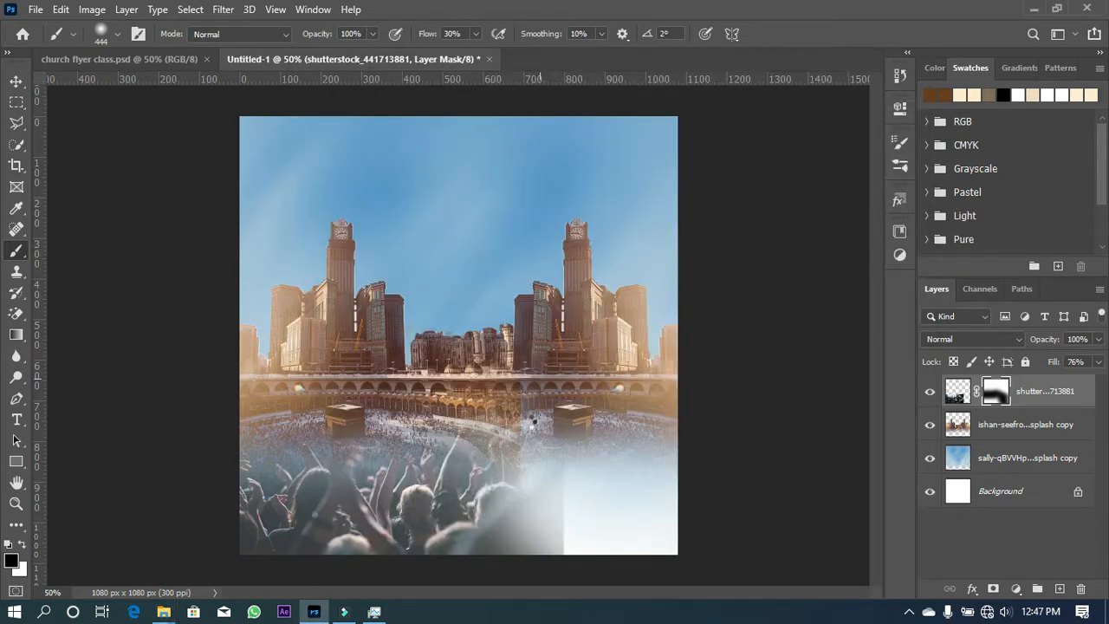
drag(522, 321, 580, 457)
drag(736, 324, 631, 378)
drag(539, 506, 624, 477)
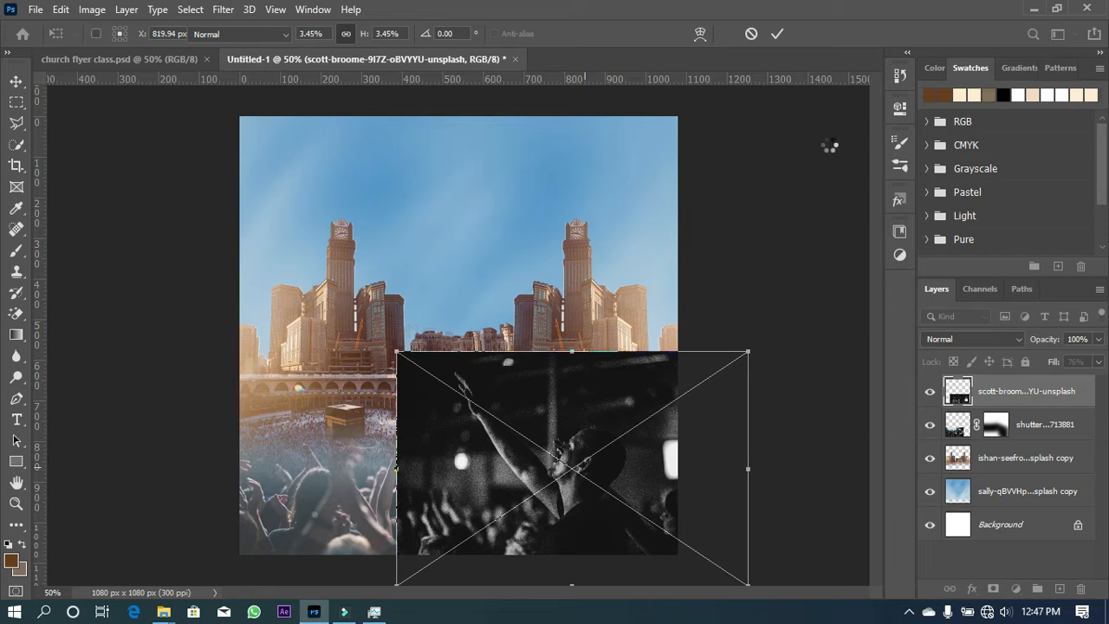
Fade the scott-broome image's edges with a black-painted layer mask, and lower the layer's opacity to 94% and fill to 64%
click(993, 589)
mouse_move(632, 421)
mouse_down()
mouse_move(599, 355)
mouse_move(347, 416)
mouse_move(407, 555)
mouse_move(409, 334)
mouse_up()
click(696, 565)
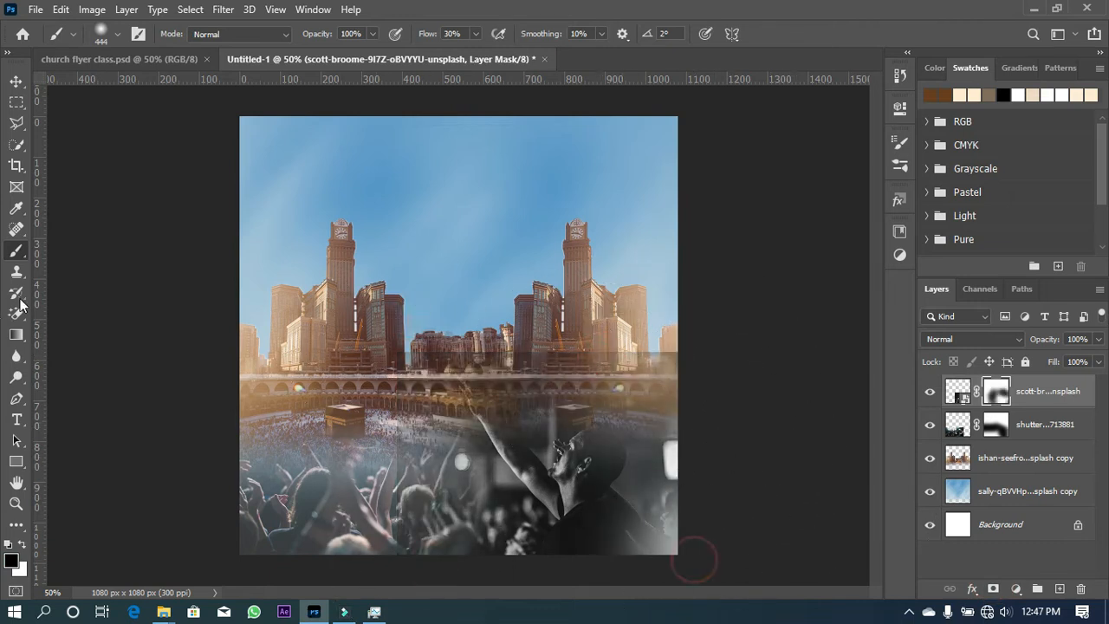
drag(1055, 345, 1025, 363)
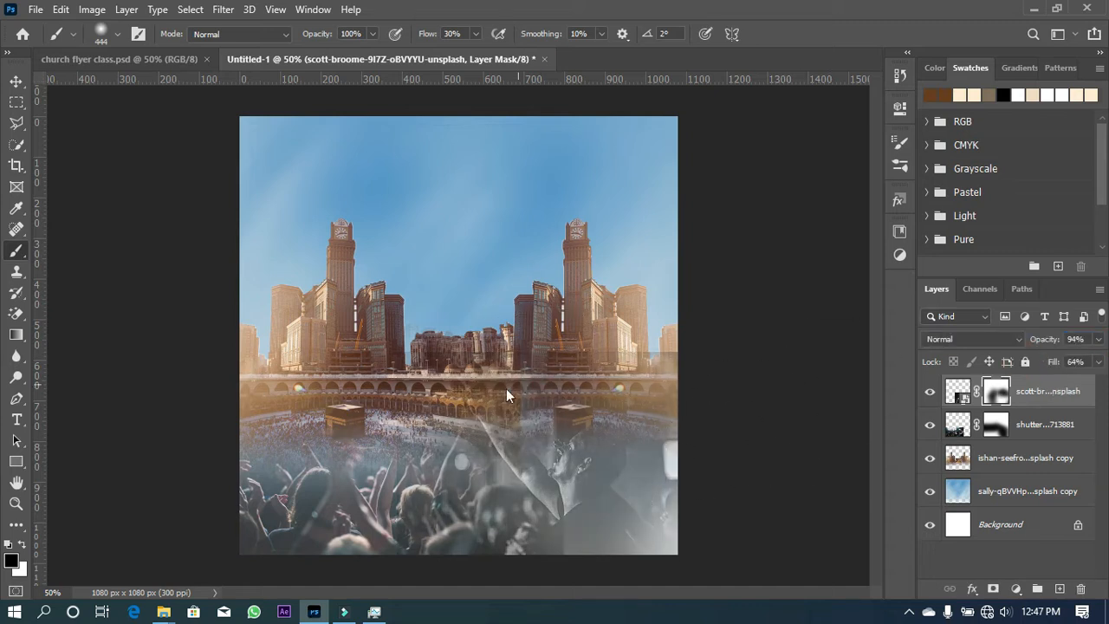
click(229, 526)
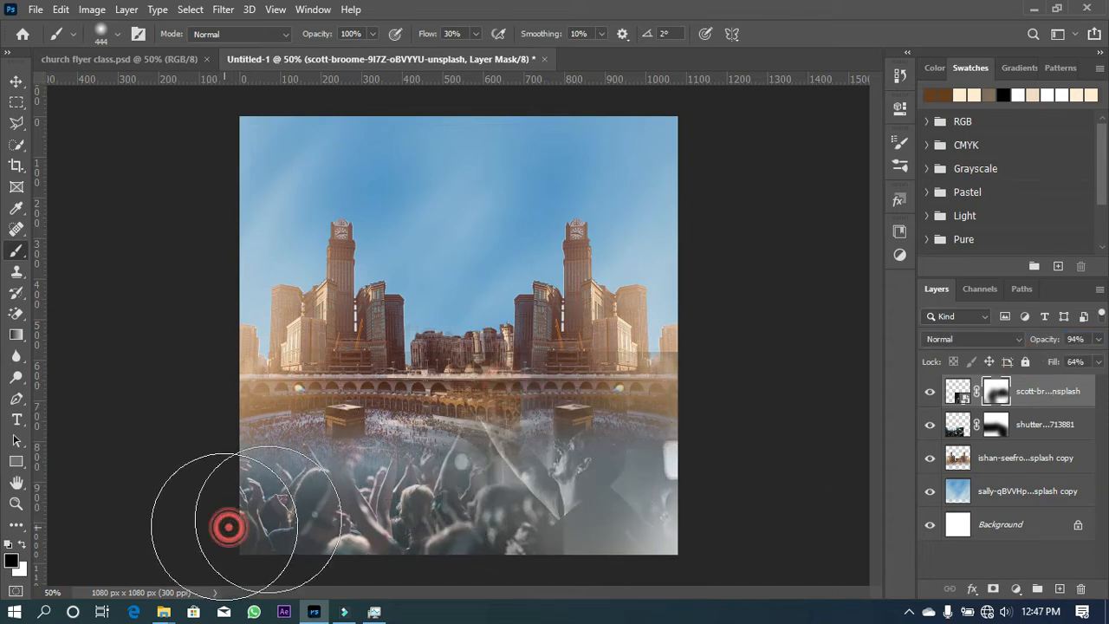
Group the sky, cityscape and both crowd layers and name the group BG
shift+click(1011, 492)
key(ctrl+g)
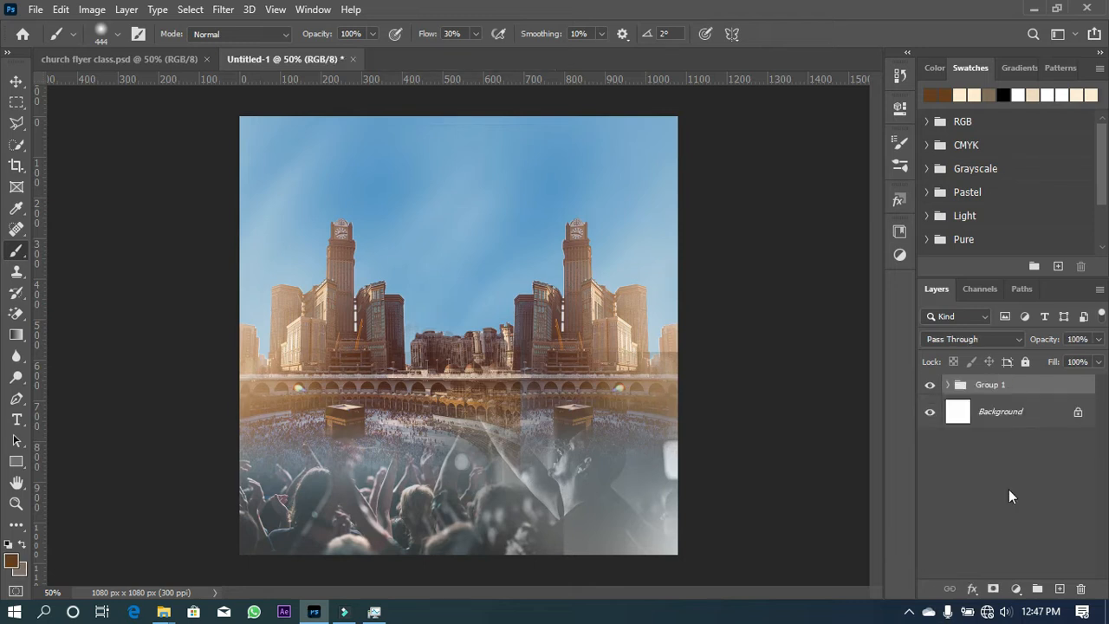
double_click(988, 387)
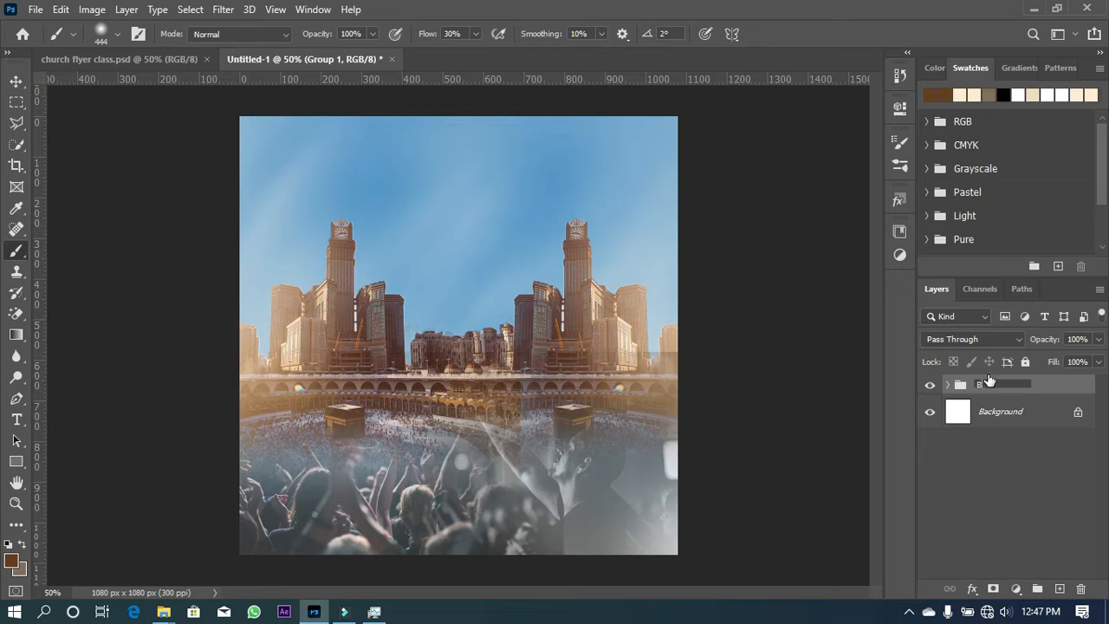
key(Return)
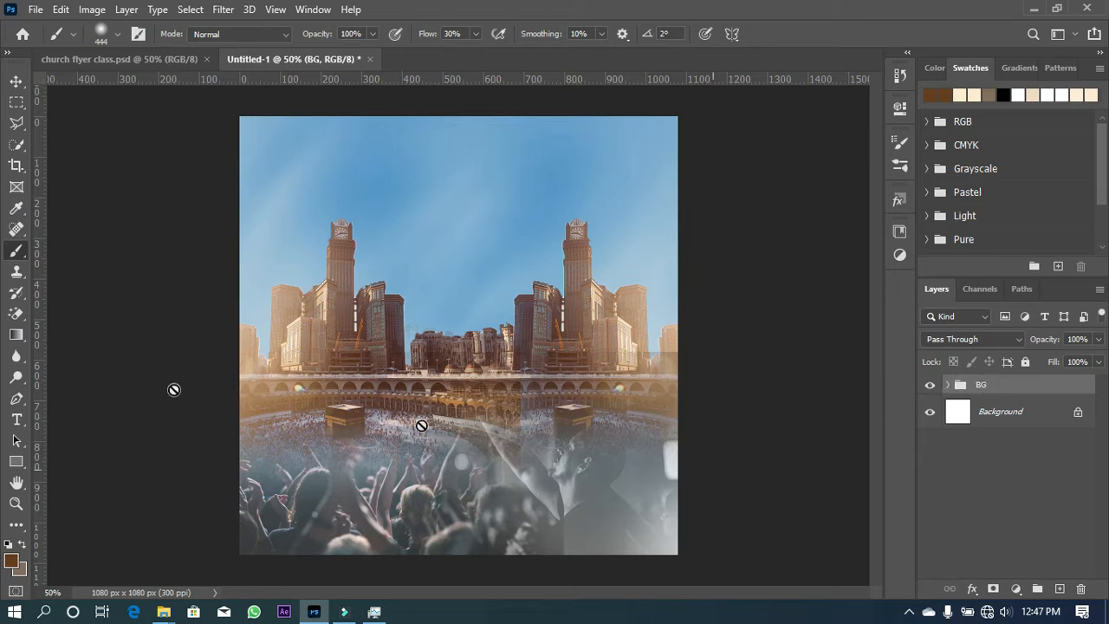
Add a Hue/Saturation adjustment layer with Saturation -60 above the BG group and clip it to the group
key(v)
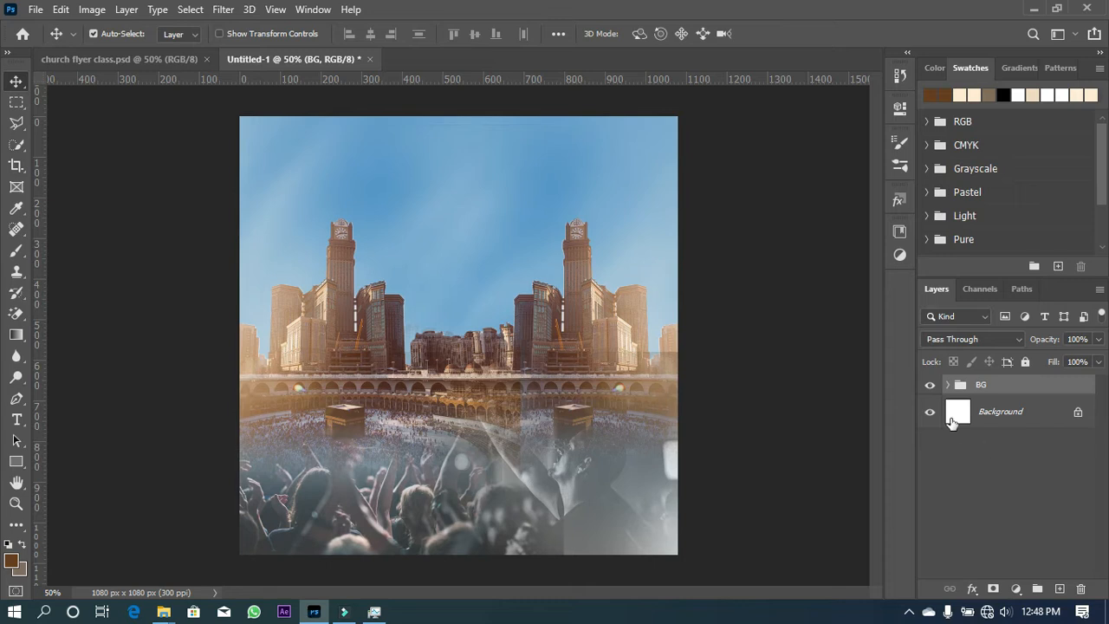
click(1020, 591)
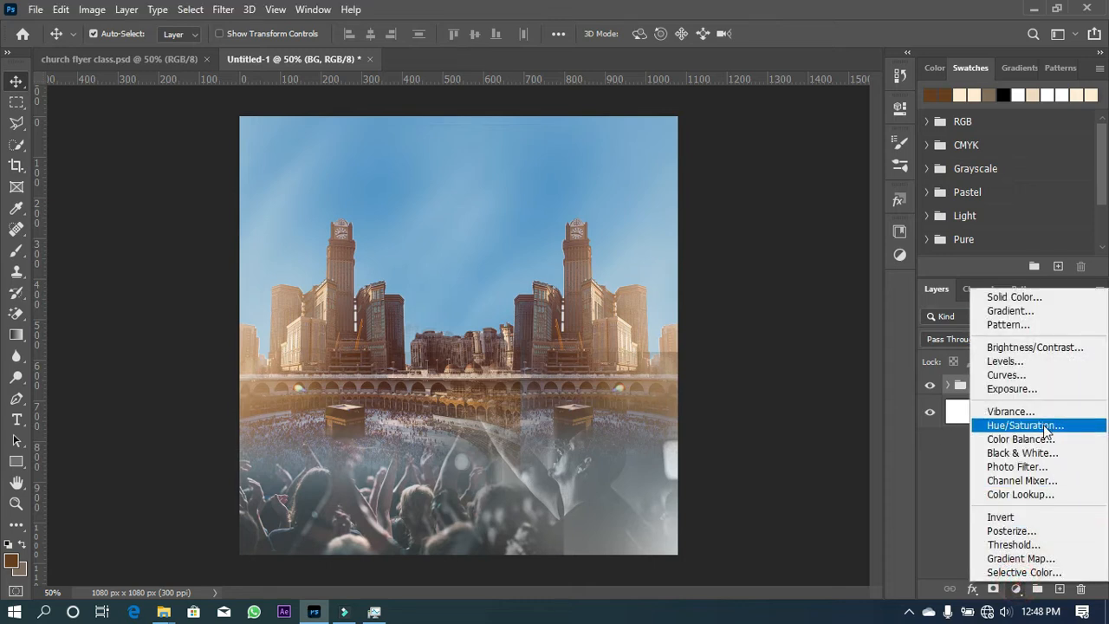
click(1024, 424)
drag(761, 252, 703, 252)
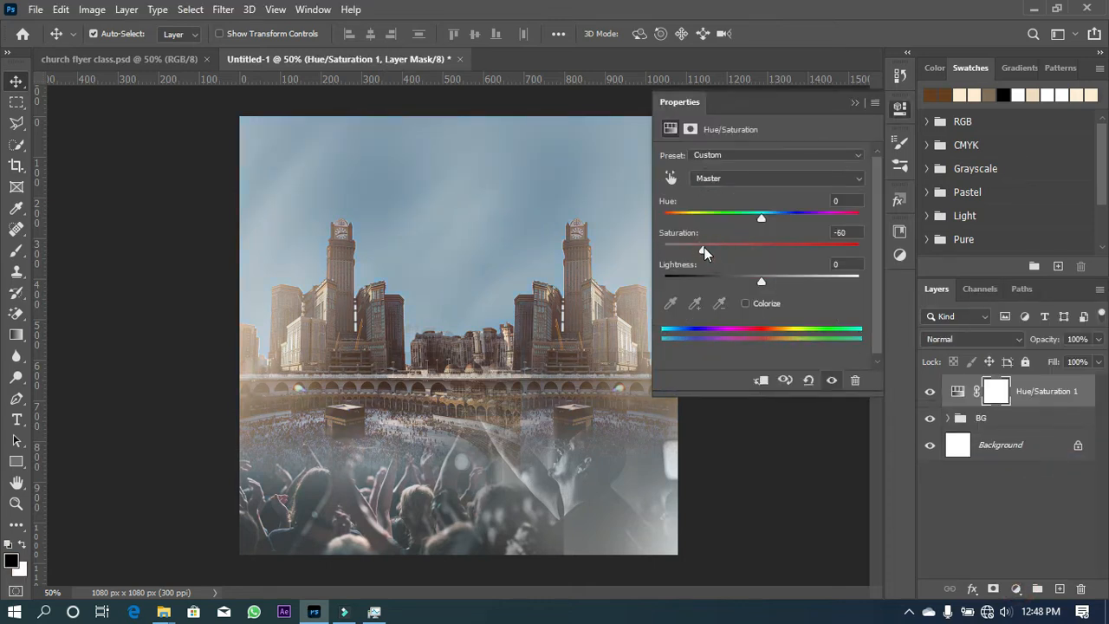
click(854, 103)
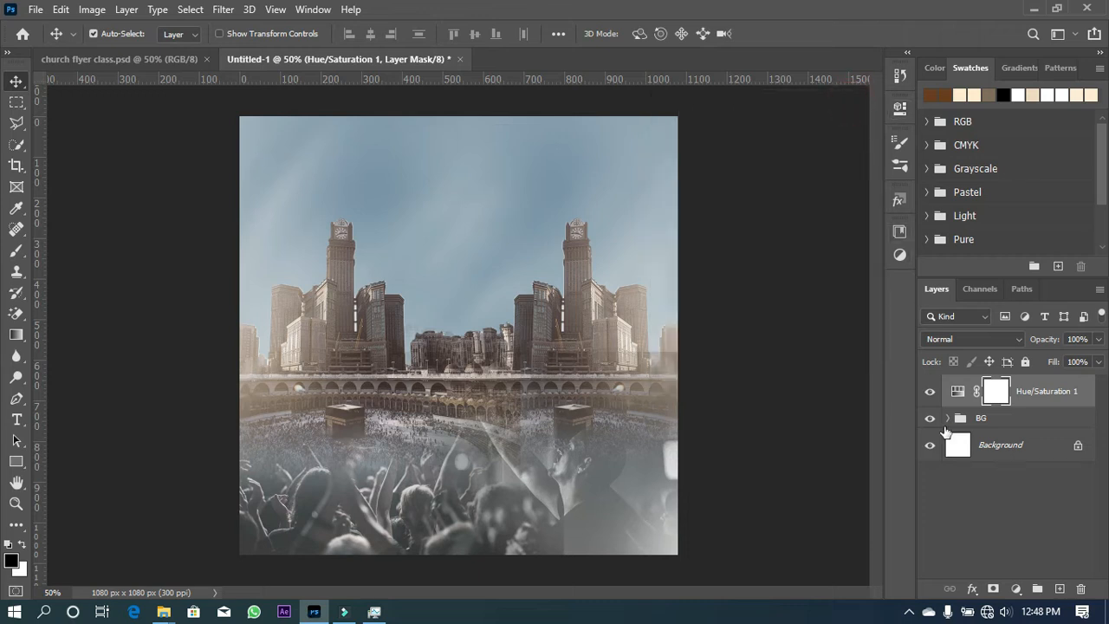
alt+click(969, 404)
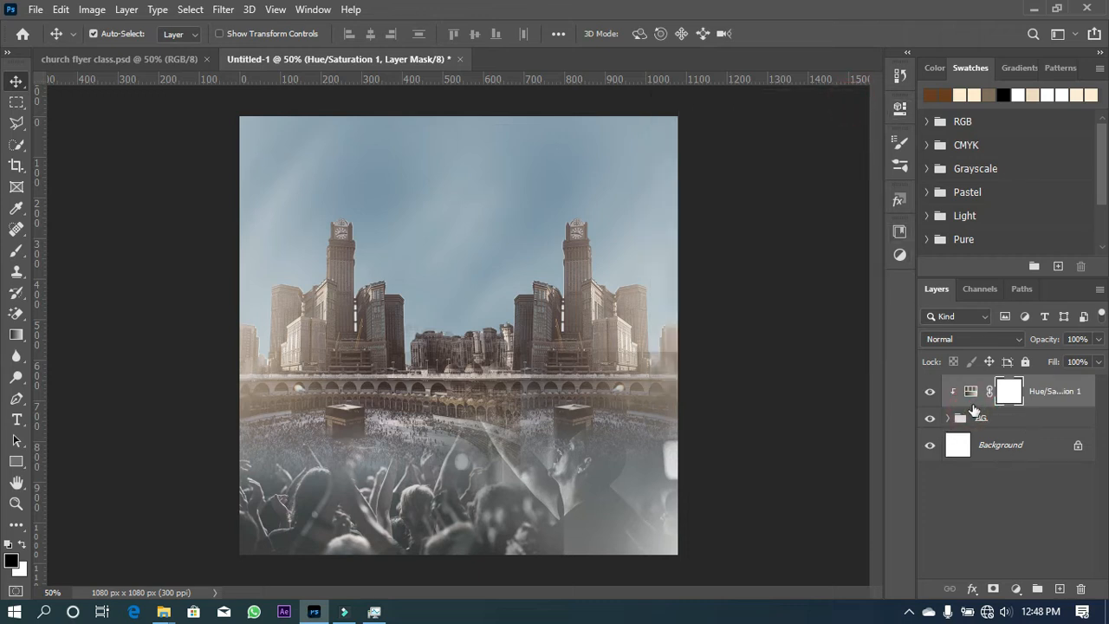
right_click(1051, 400)
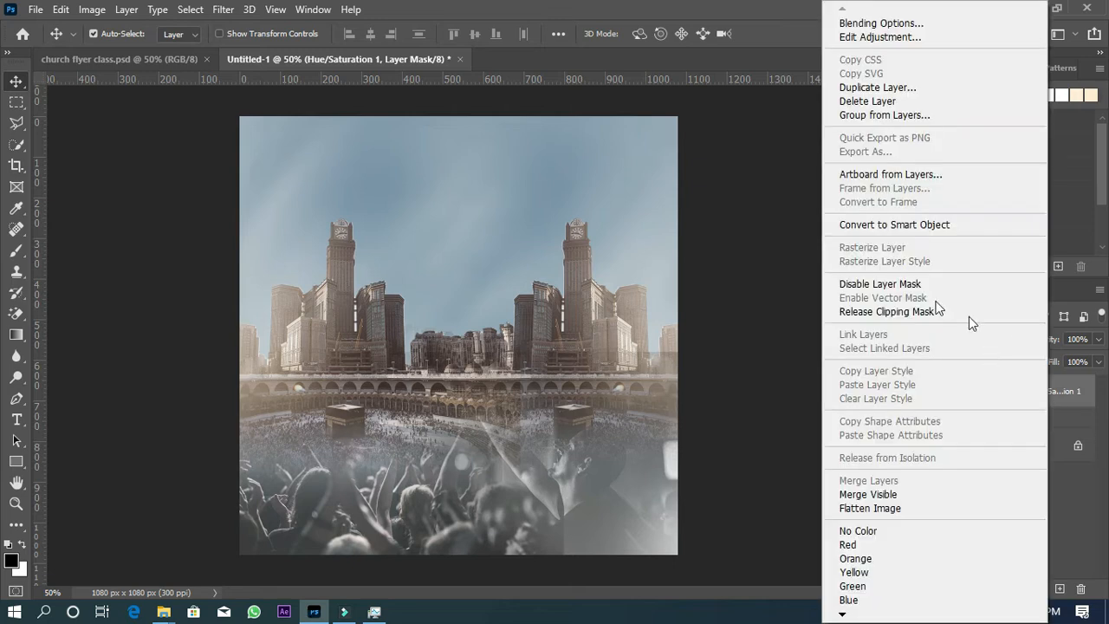
Release the Hue/Saturation layer's clipping mask and clip the layer back to the BG group
click(887, 313)
right_click(1058, 395)
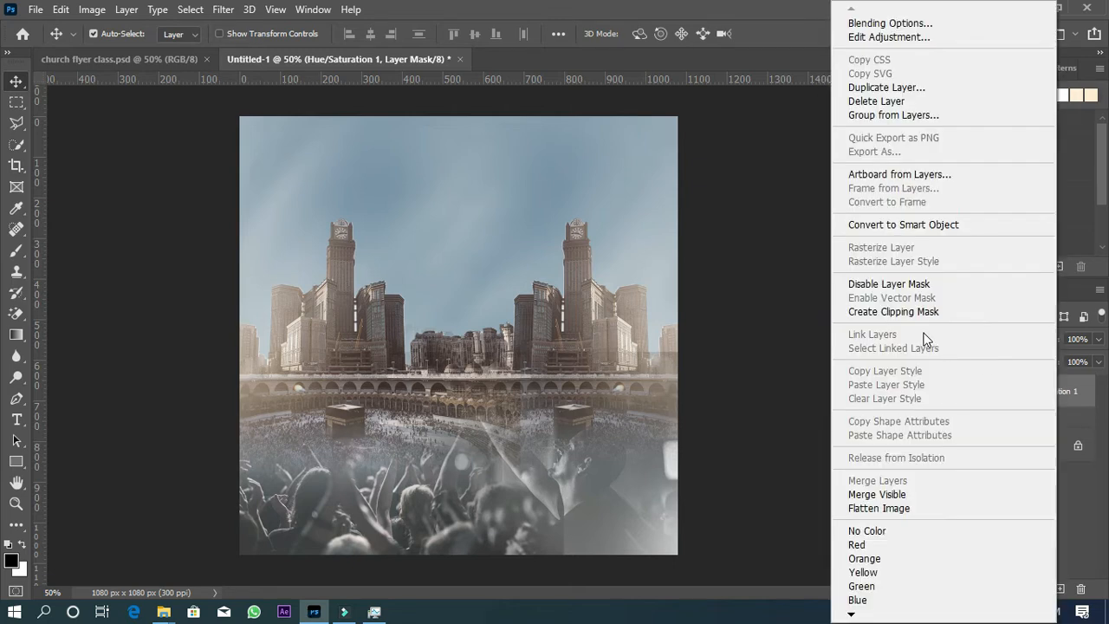
click(918, 315)
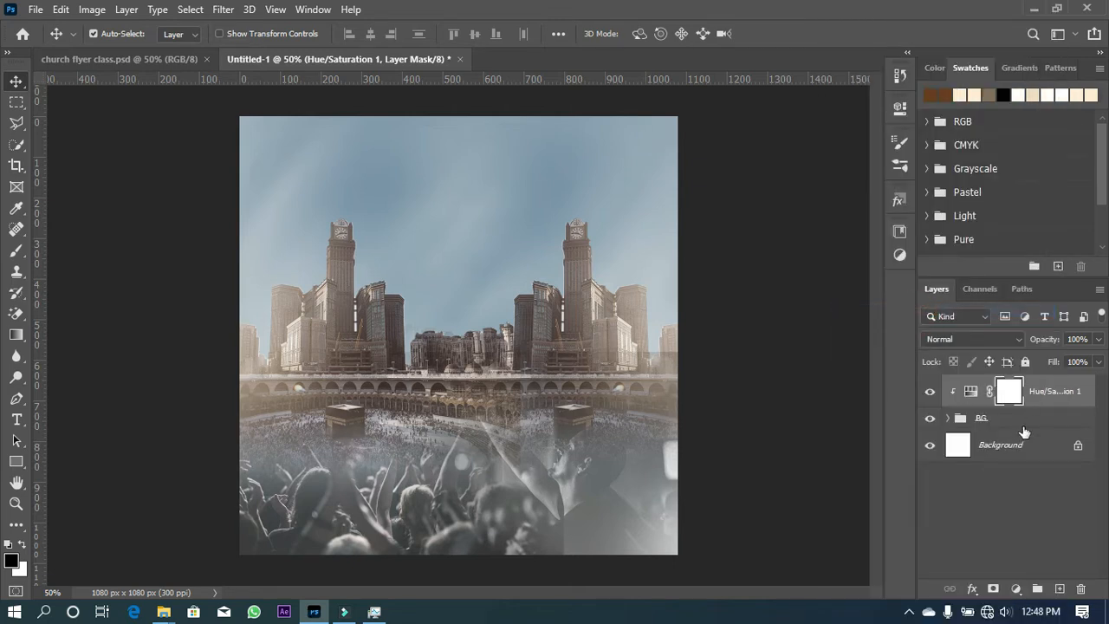
Add a Gradient Map adjustment layer above the Hue/Saturation layer and set its gradient's dark end stop to brown #673f1e
click(1016, 590)
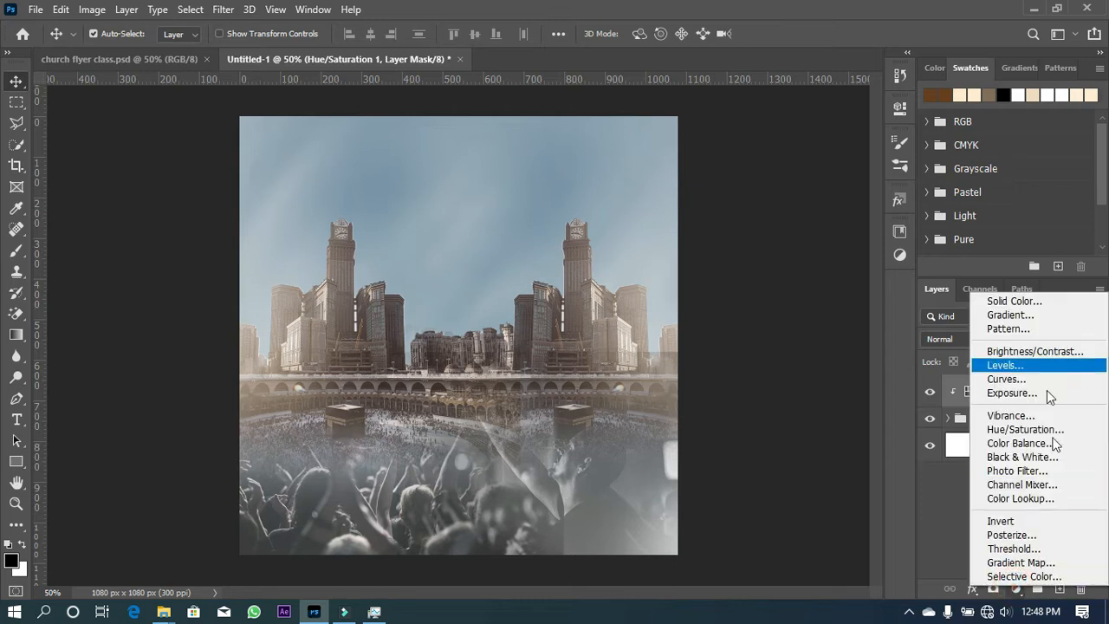
click(1008, 565)
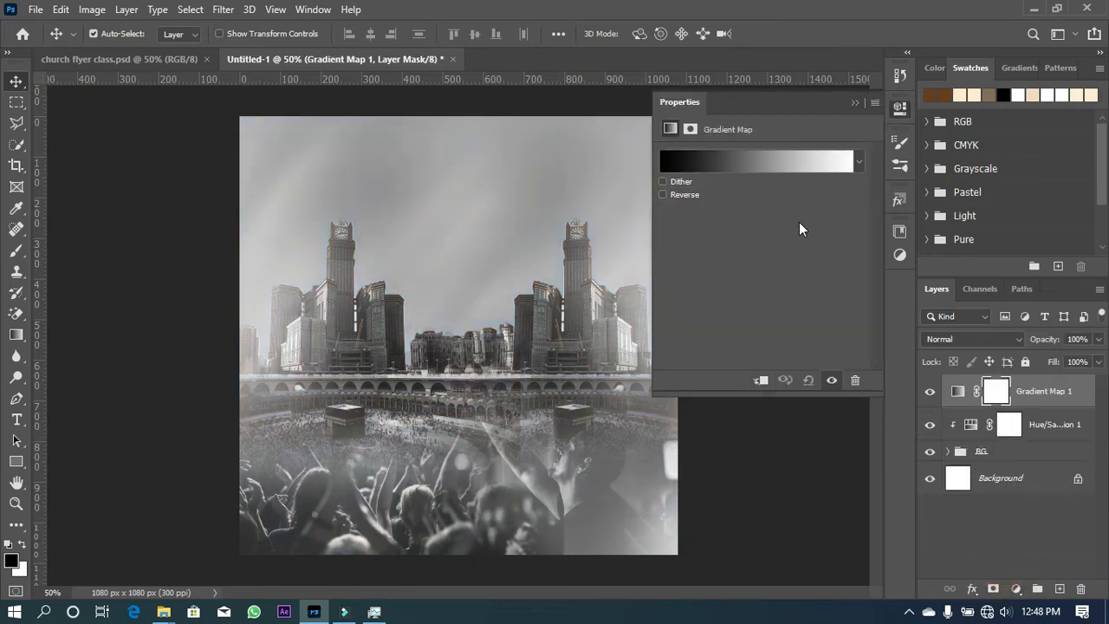
click(704, 161)
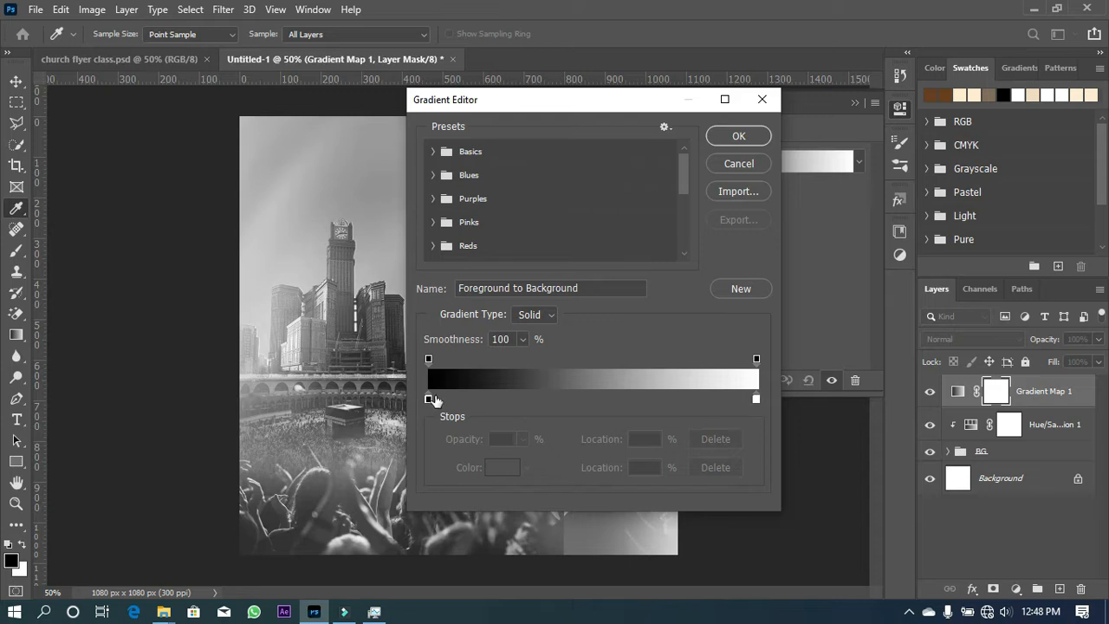
click(428, 398)
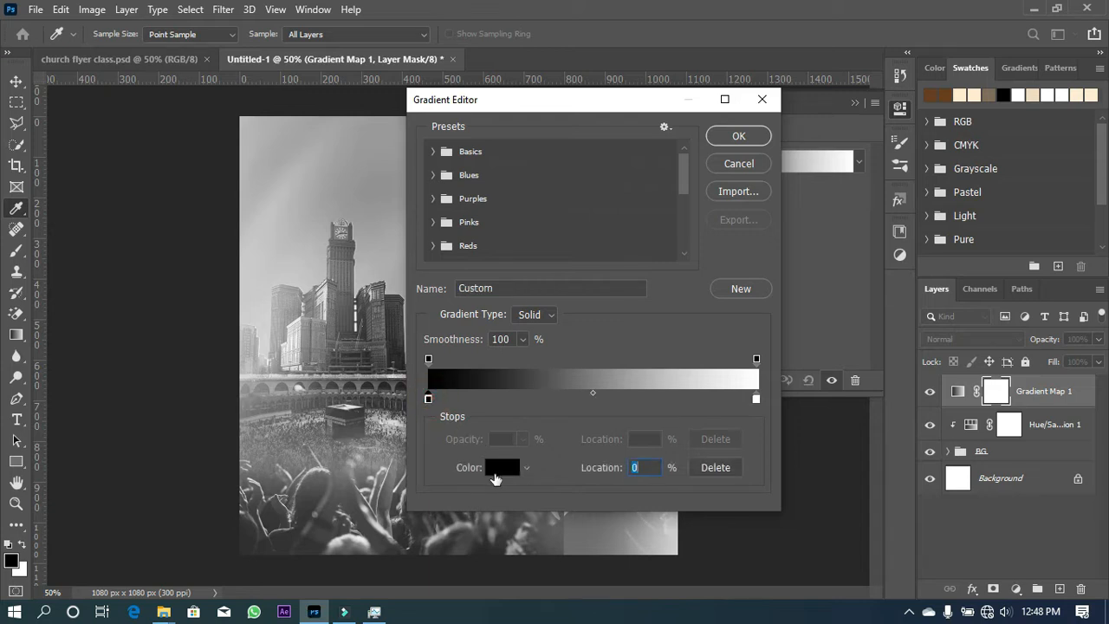
click(502, 468)
click(940, 95)
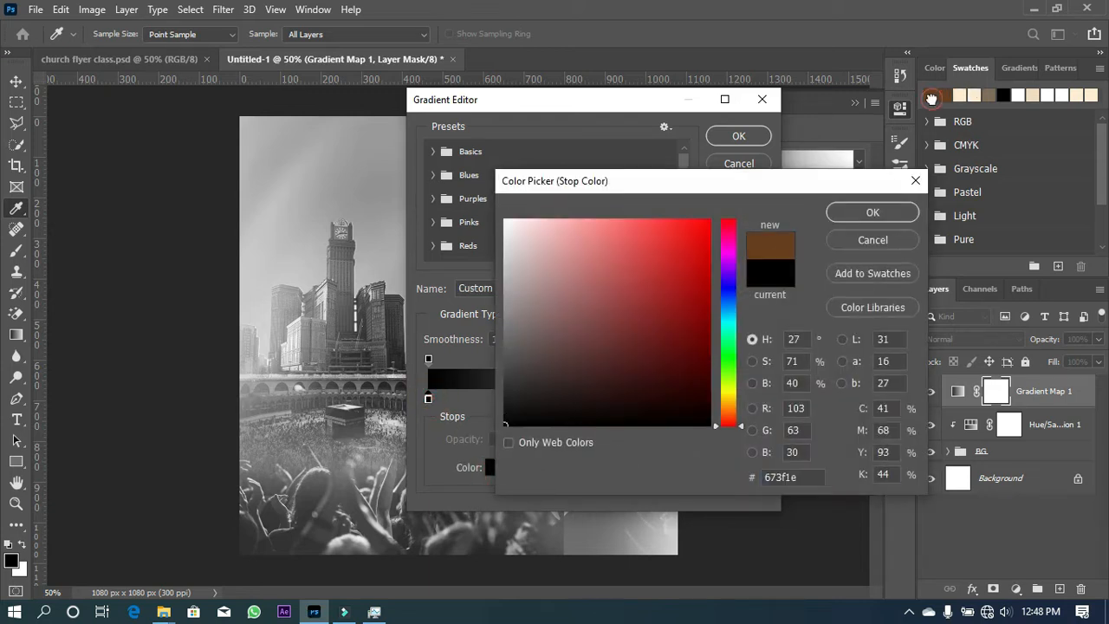
click(873, 213)
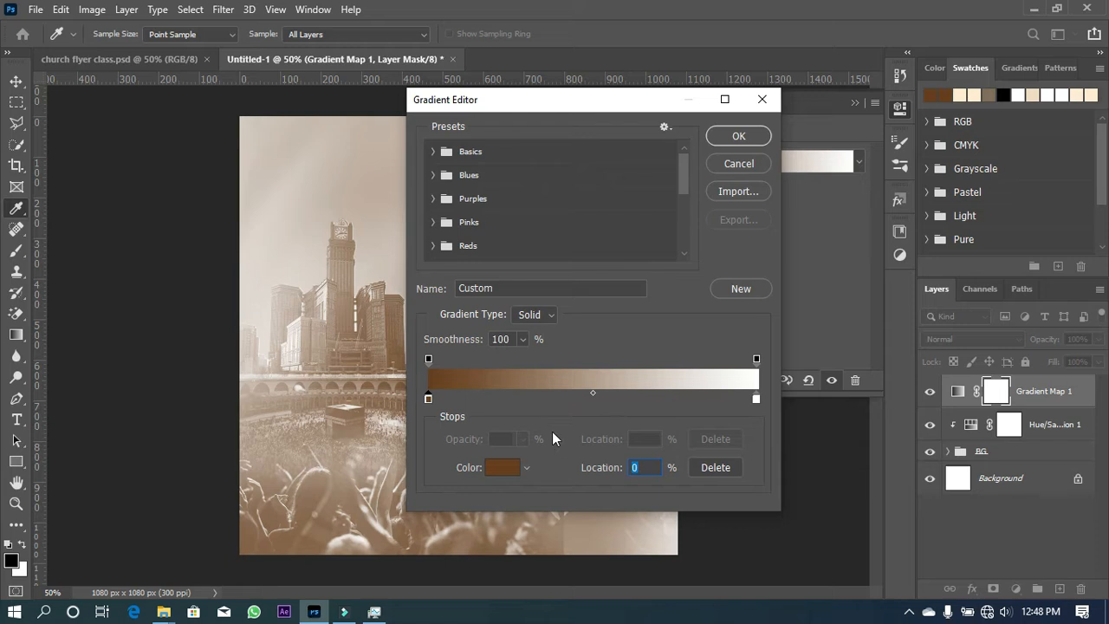
Add a middle color stop to the gradient at location 50% and color it grey-brown #806f5e
click(593, 394)
click(516, 469)
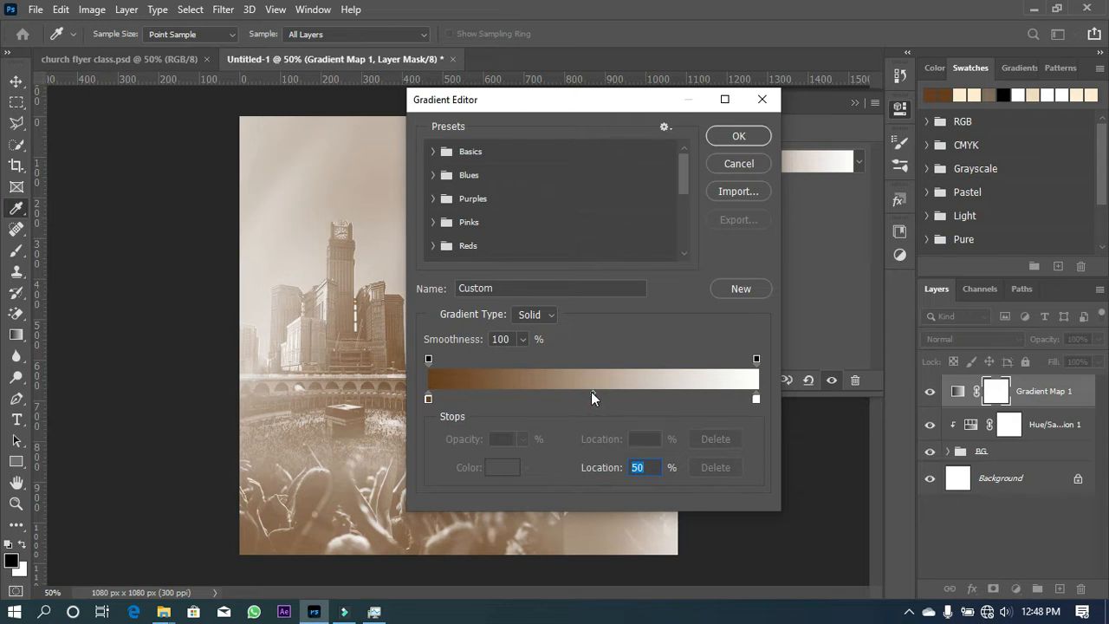
drag(596, 100, 506, 54)
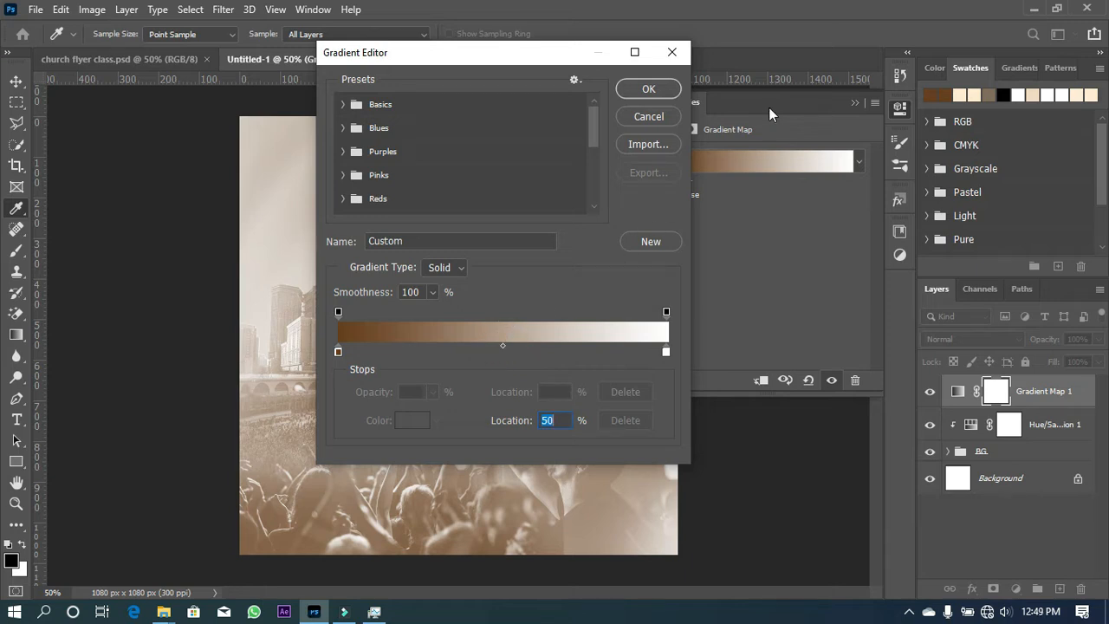
drag(502, 58, 589, 85)
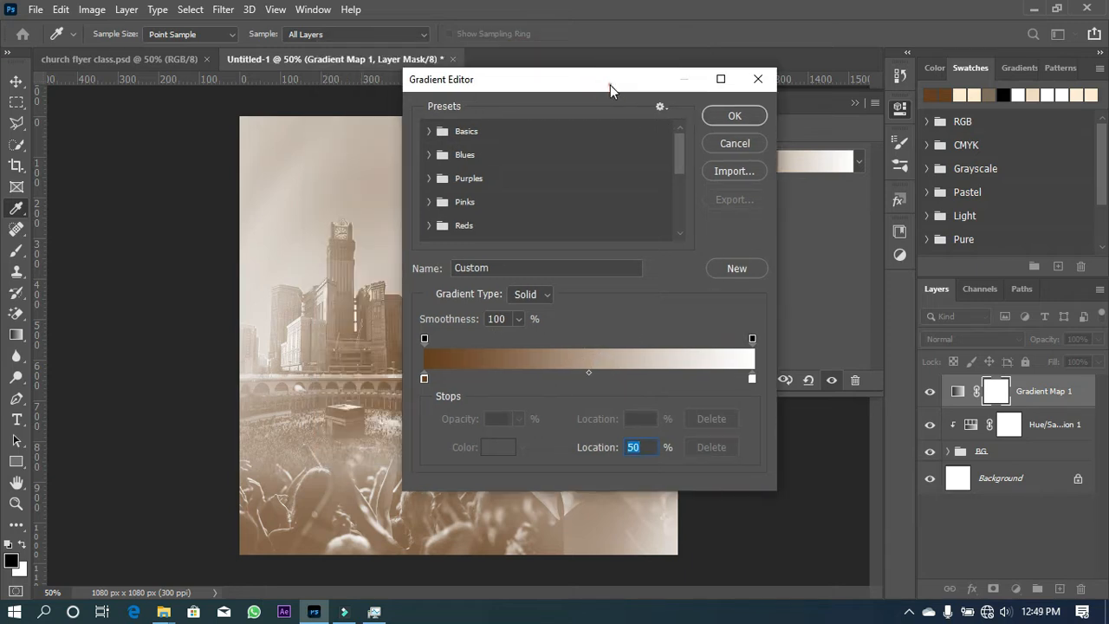
click(592, 380)
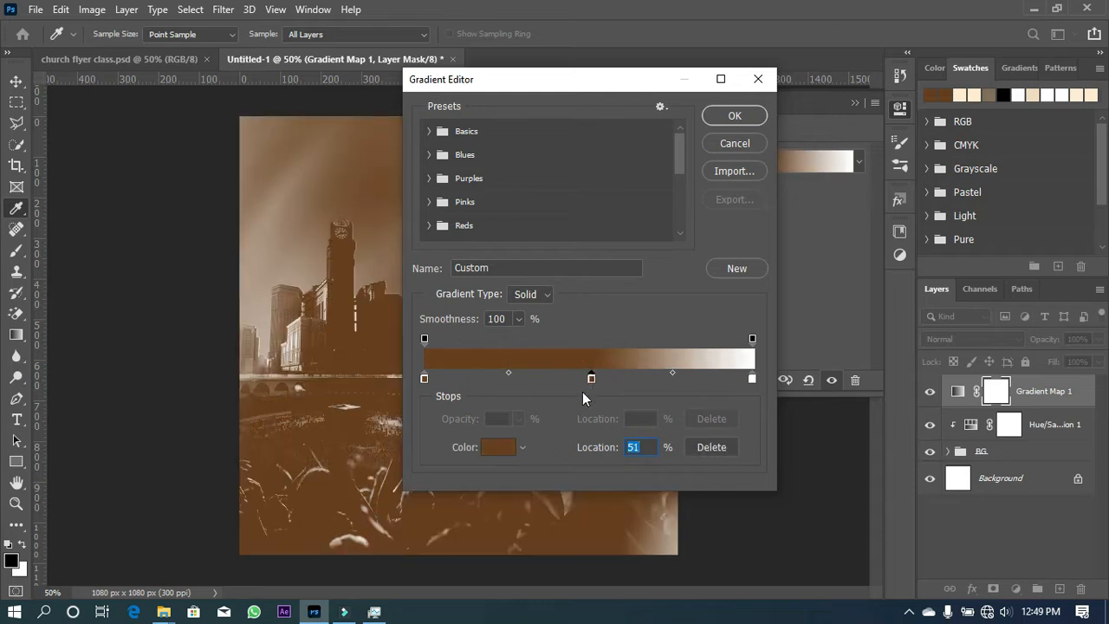
text(50)
click(501, 448)
click(985, 95)
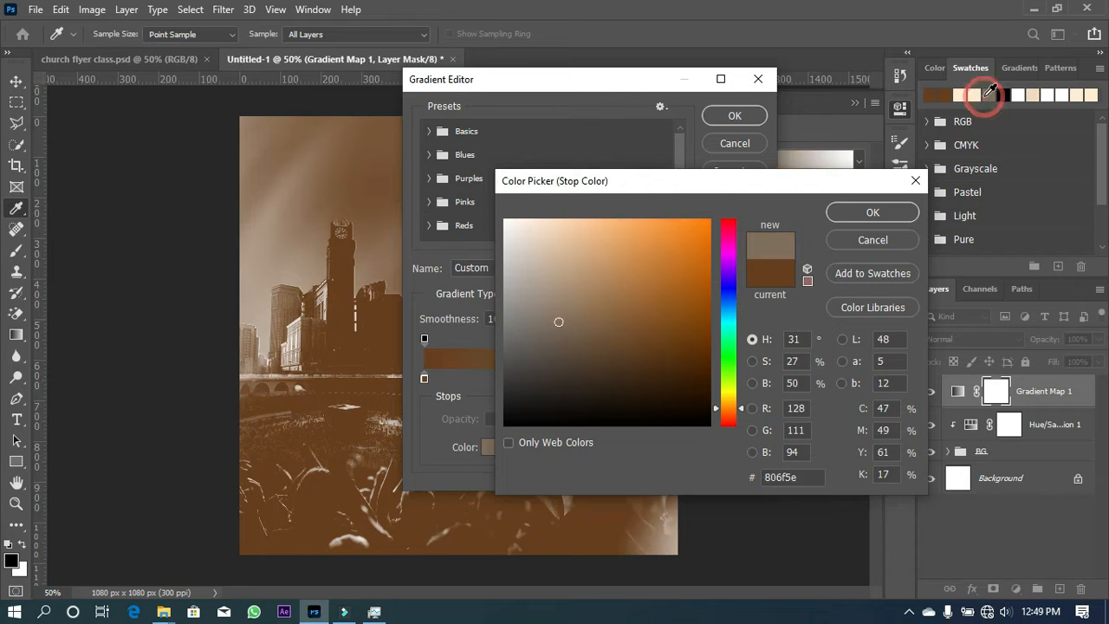
double_click(771, 476)
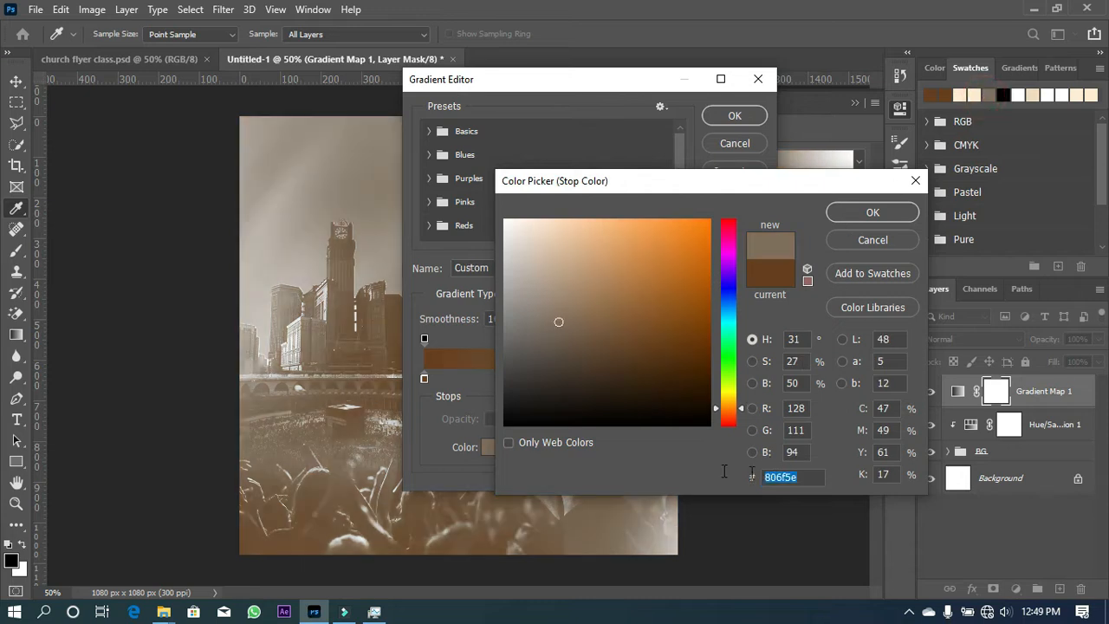
click(871, 213)
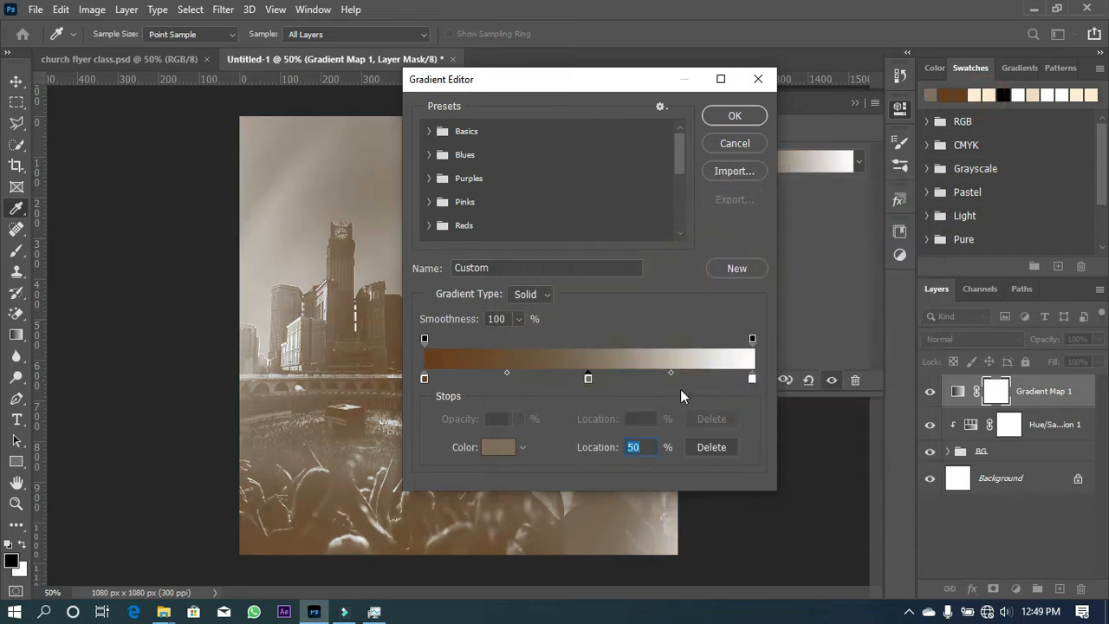
Set the gradient's light end stop at 100% to cream #ffedd7 and accept the gradient map
click(752, 380)
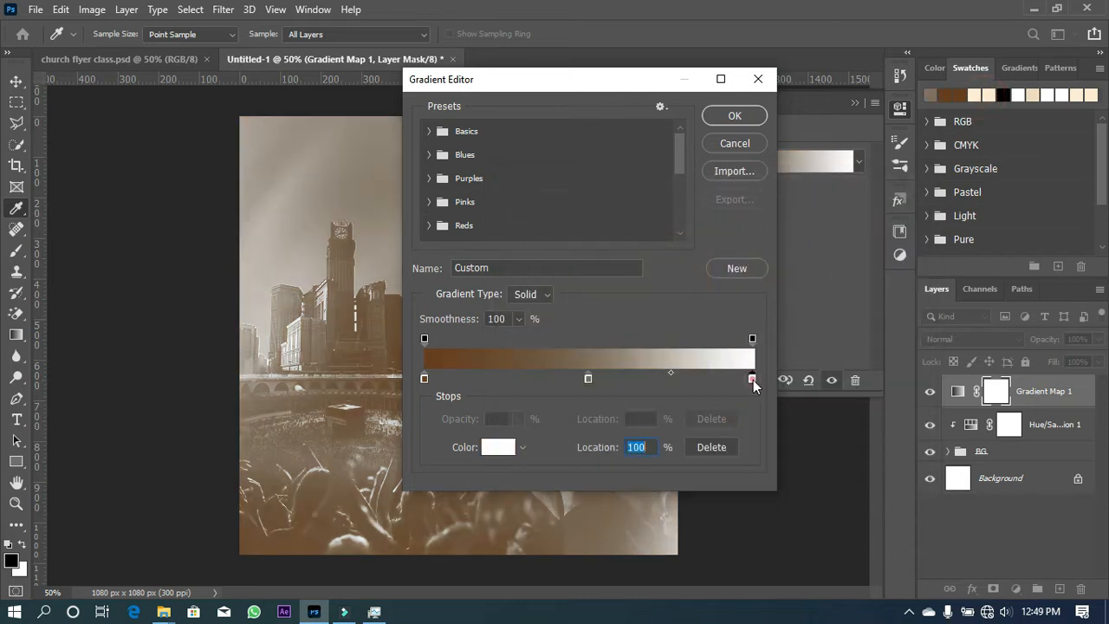
click(492, 447)
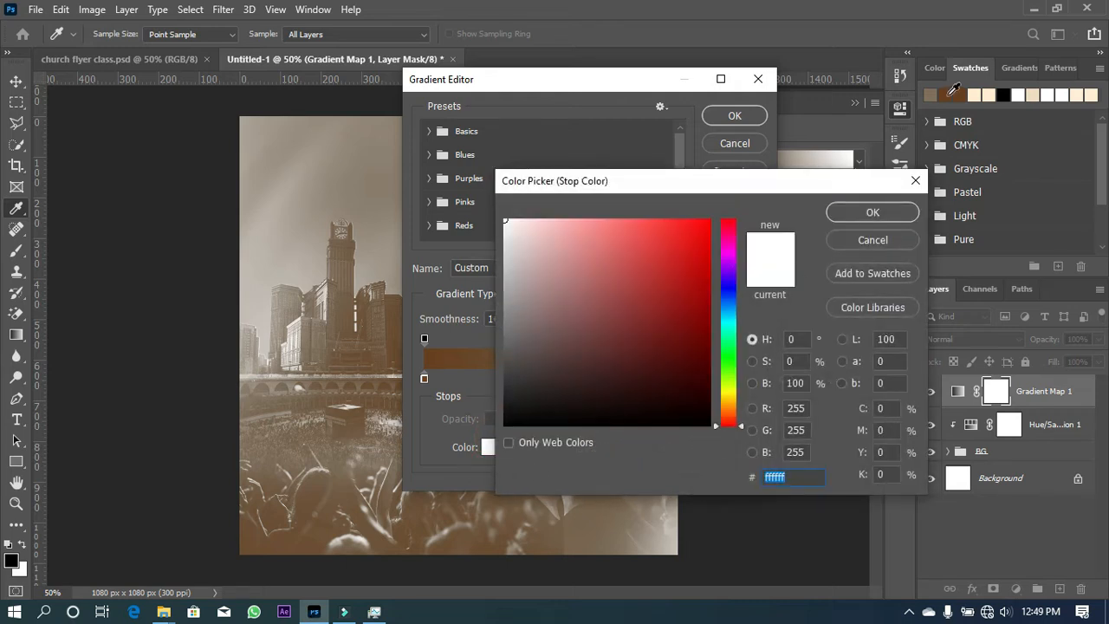
click(1077, 94)
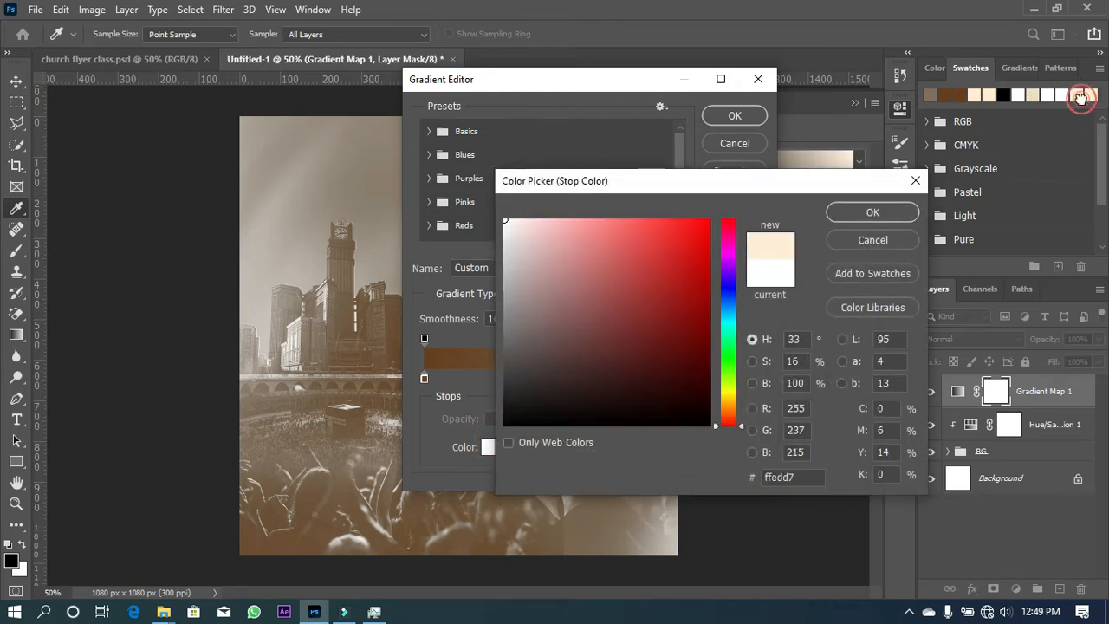
click(861, 213)
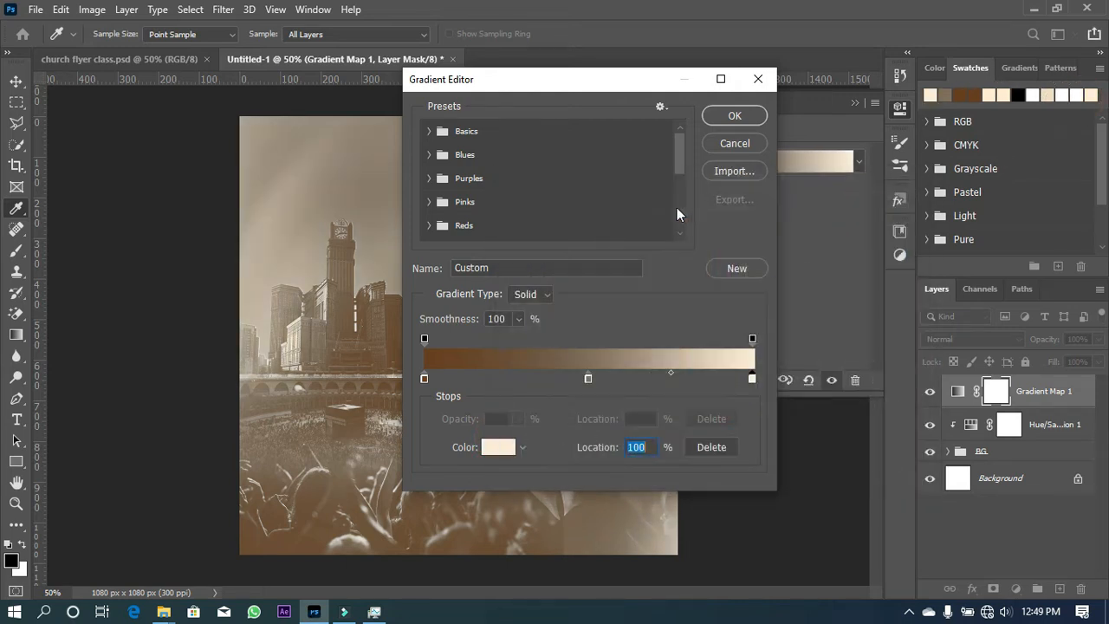
click(734, 116)
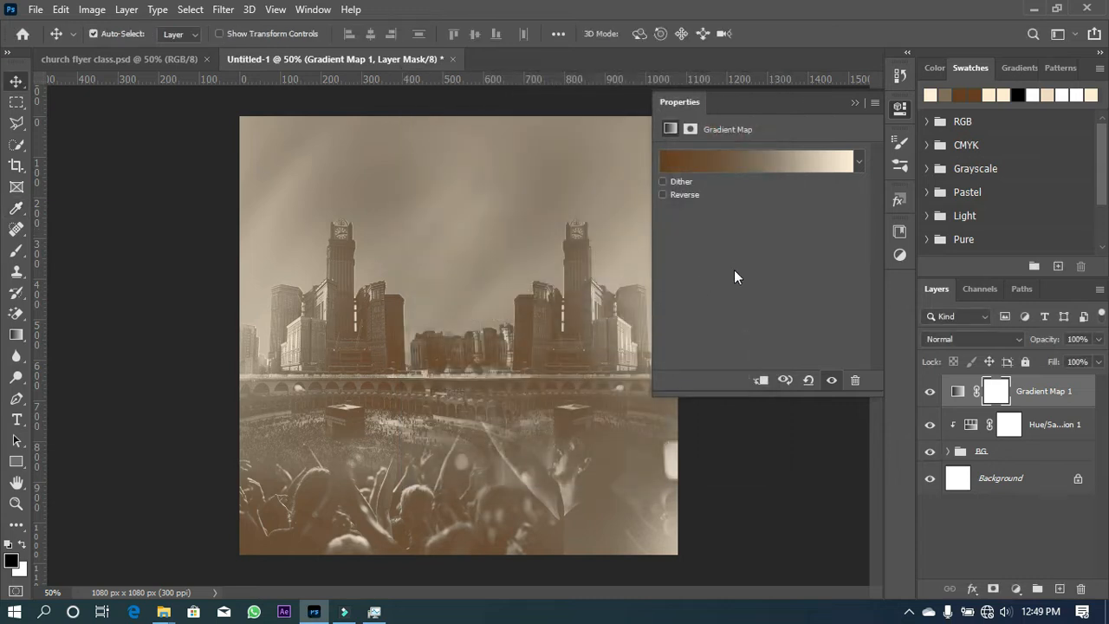
click(860, 105)
Lower the BG group's opacity to 67% and its fill to 59%, checking the result by toggling the group's visibility
click(1055, 454)
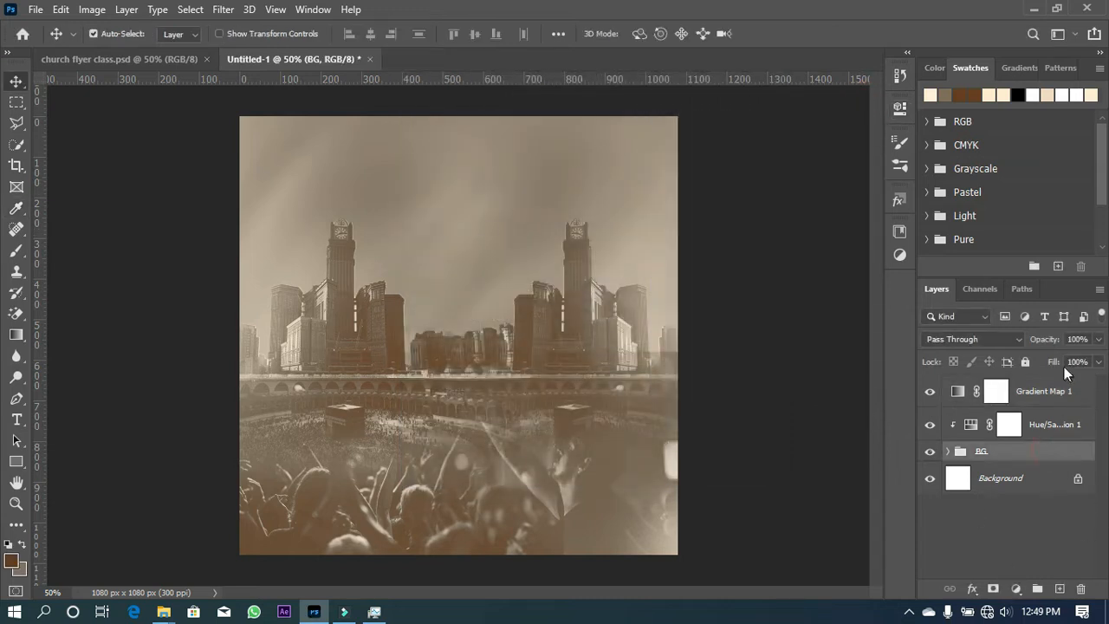
mouse_move(1053, 362)
mouse_down()
mouse_move(1041, 362)
mouse_move(1051, 339)
mouse_move(1028, 370)
mouse_move(1043, 371)
mouse_up()
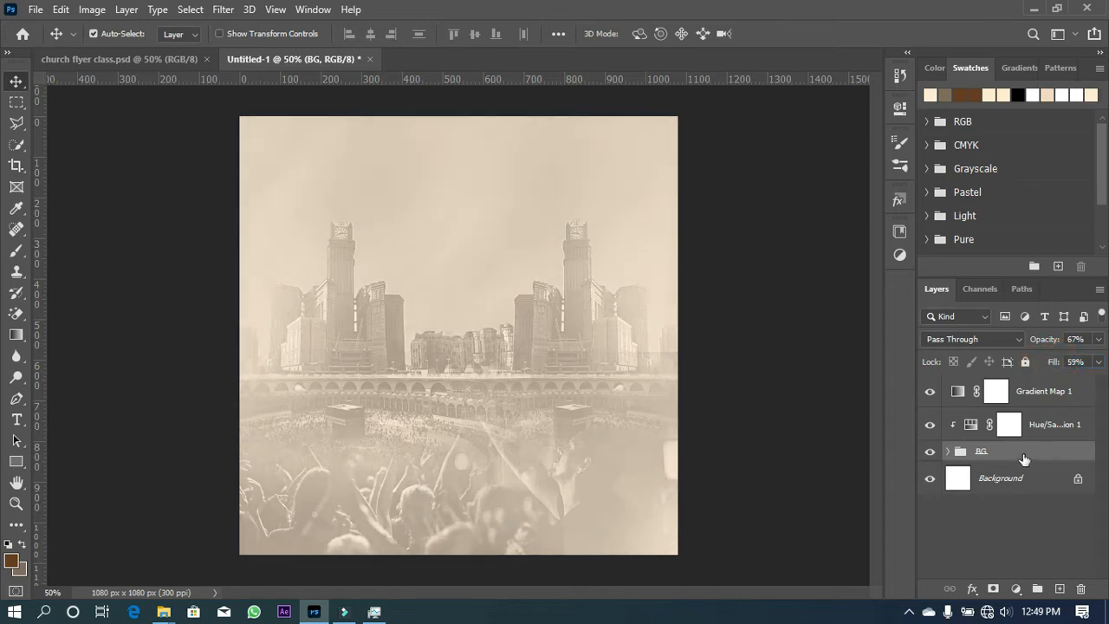
click(932, 452)
click(932, 451)
Lower the fill of the cityscape layer inside the BG group to 48%
click(947, 451)
scroll(995, 531, down, 1)
click(1013, 510)
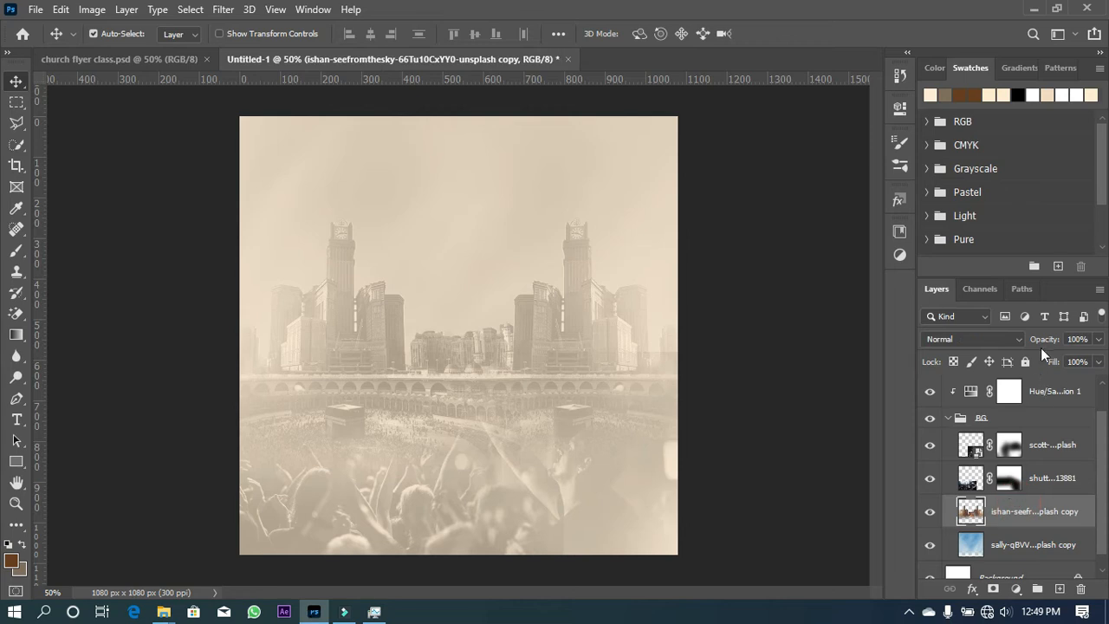
mouse_move(1058, 362)
mouse_down()
mouse_move(1025, 368)
mouse_move(1040, 366)
mouse_up()
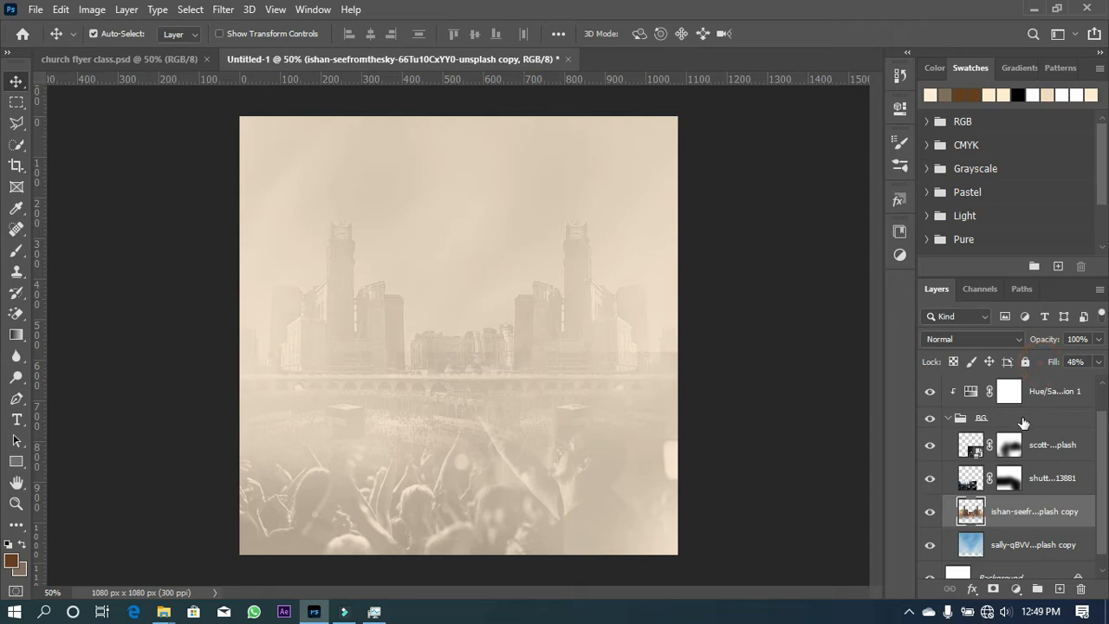
Lower both crowd layers together to 76% opacity and 53% fill
click(1053, 485)
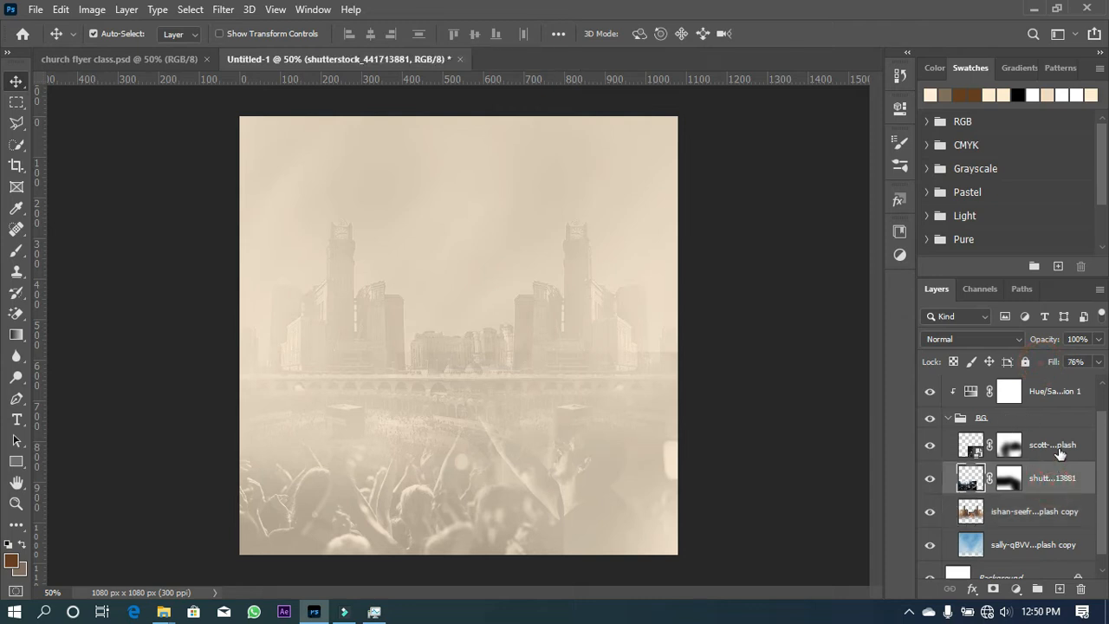
shift+click(1059, 447)
drag(1051, 339, 1031, 347)
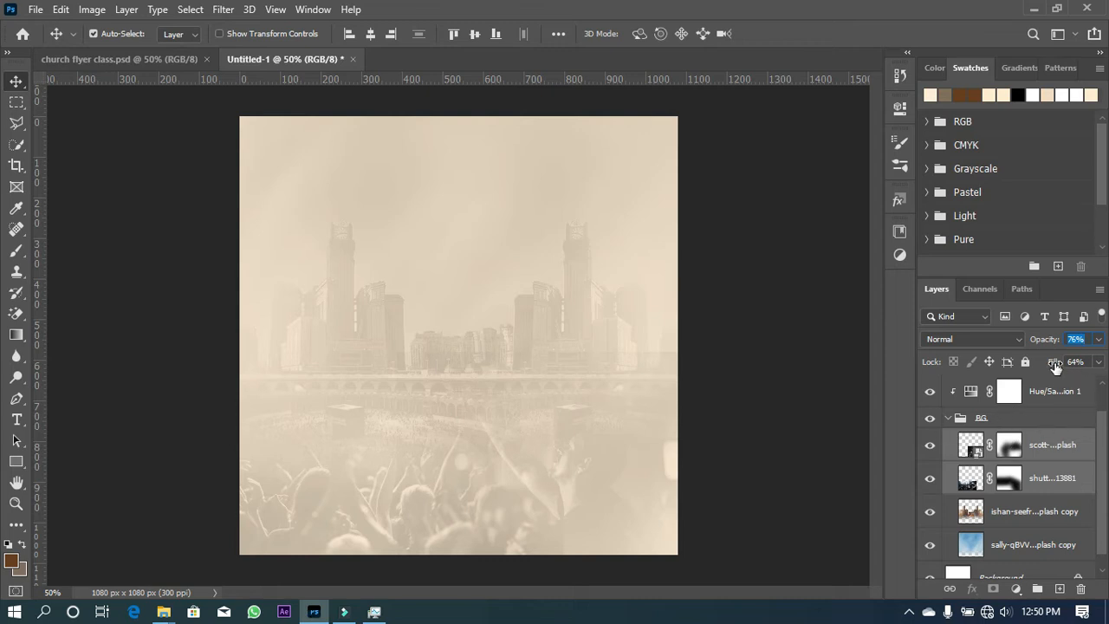
drag(1056, 368, 1045, 364)
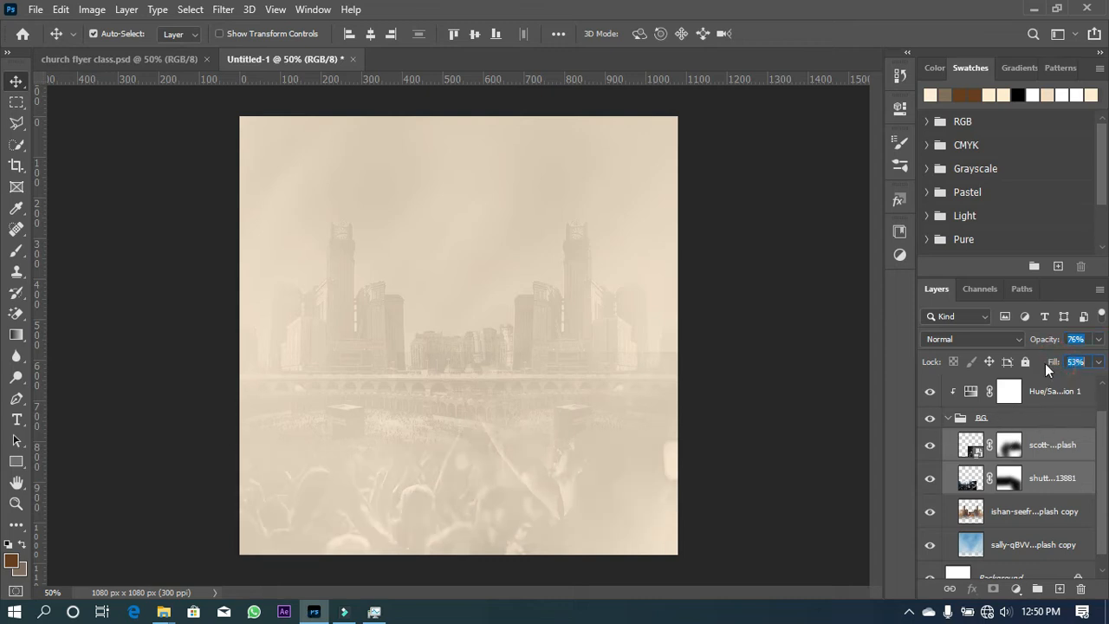
Lower the sky layer's fill to 82% and collapse the BG group
click(1012, 545)
drag(1054, 365, 1042, 367)
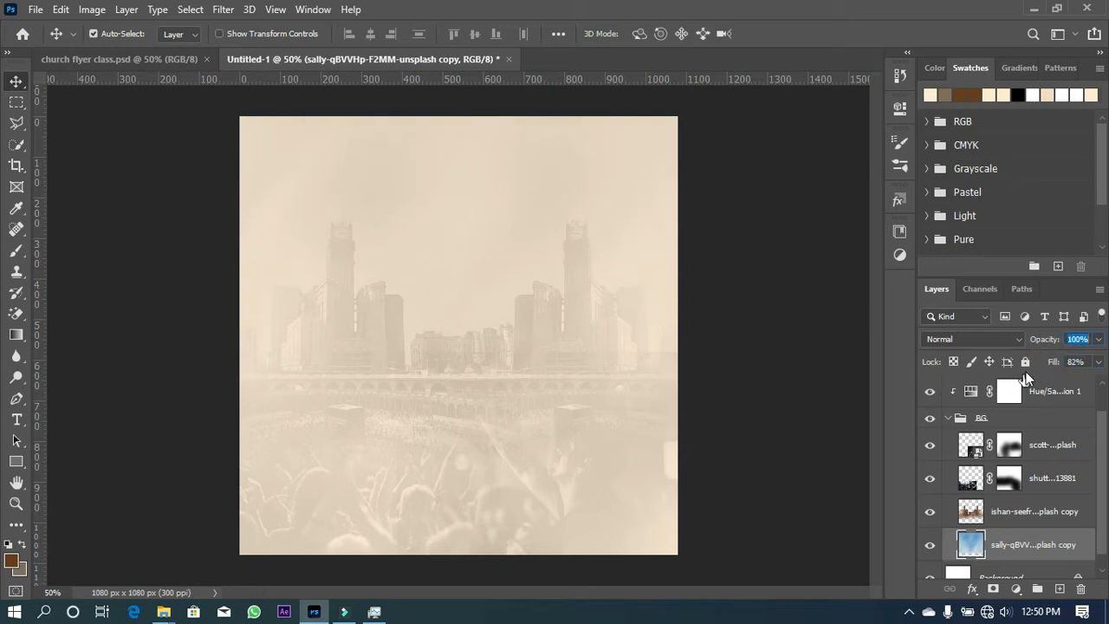
click(952, 422)
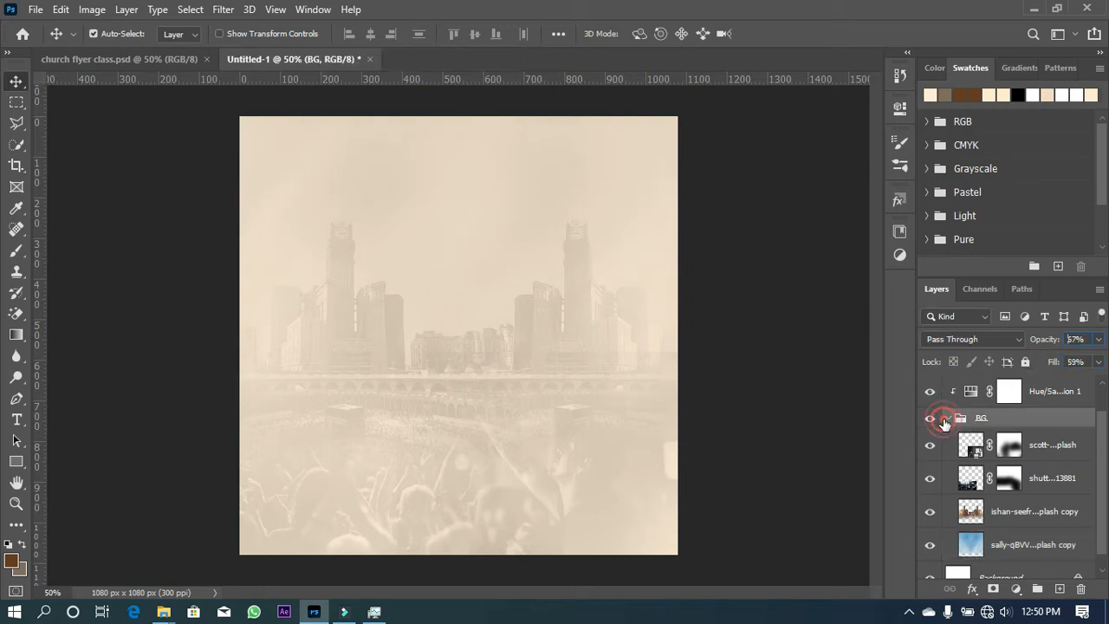
click(951, 420)
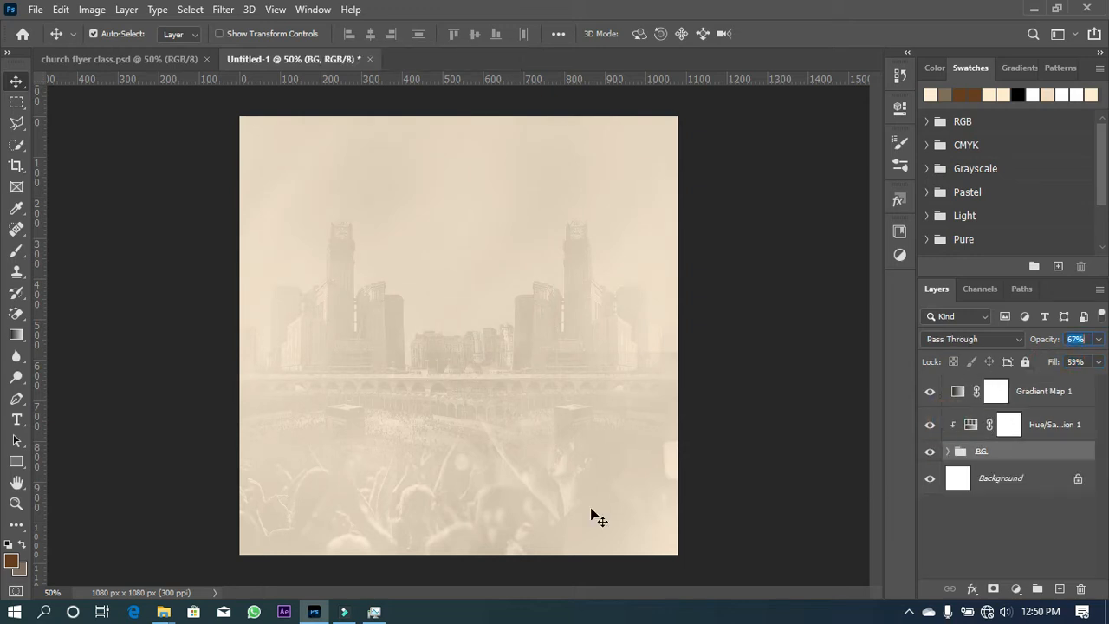
Place the portrait of the man in a grey suit from the CHURCH CLASS folder above the Gradient Map layer
click(1045, 392)
mouse_move(163, 612)
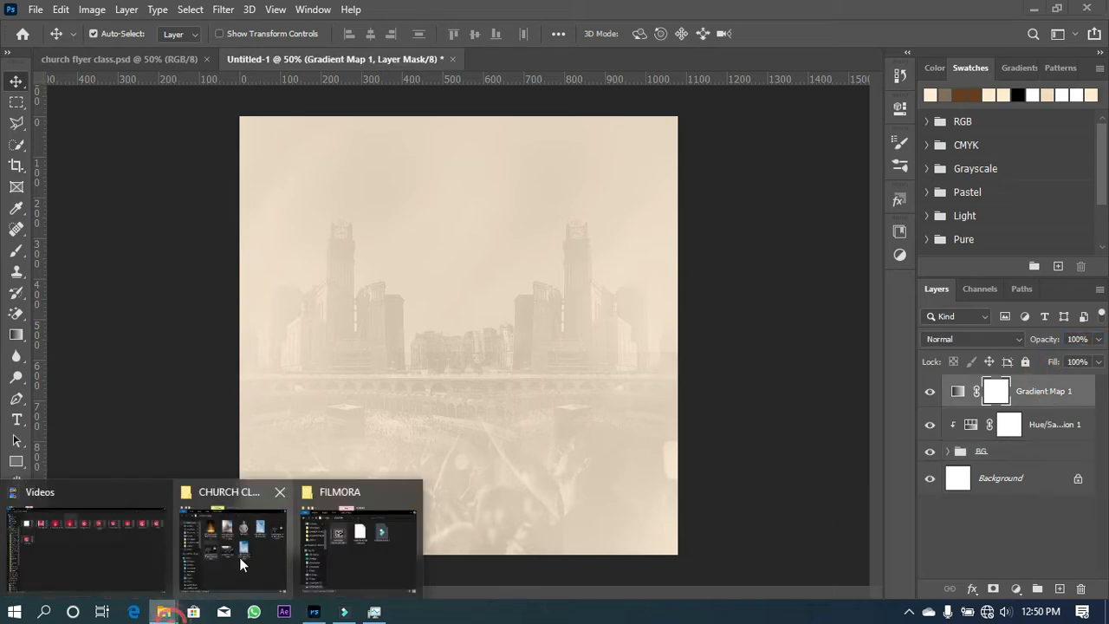
click(243, 555)
drag(681, 208, 281, 382)
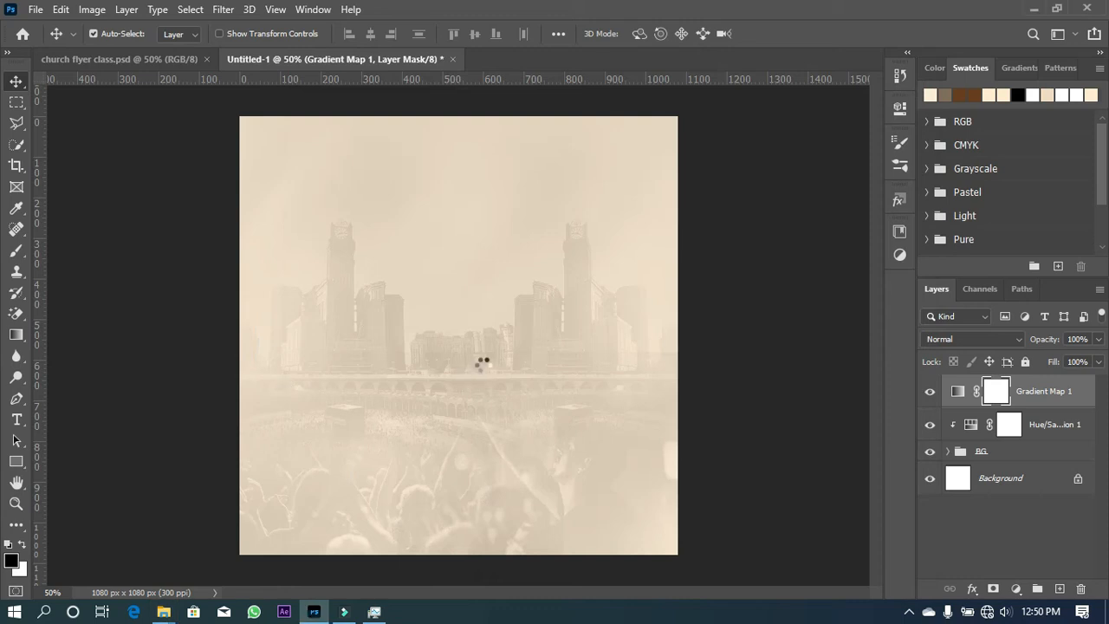
key(Return)
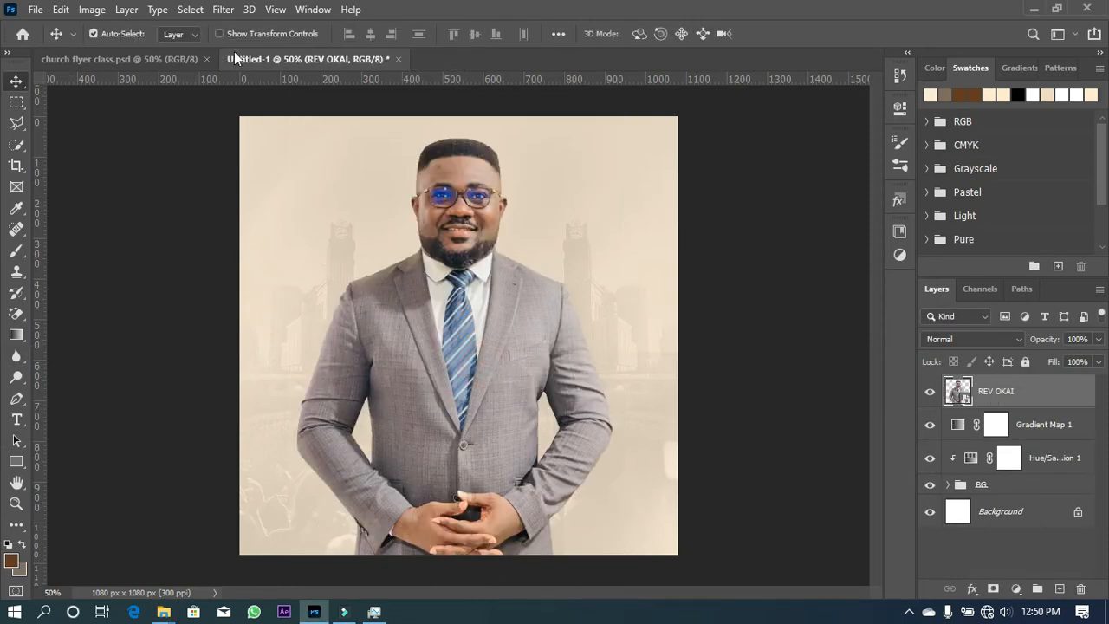
Add a layer mask to the portrait layer and ready the Gradient tool for masking
key(g)
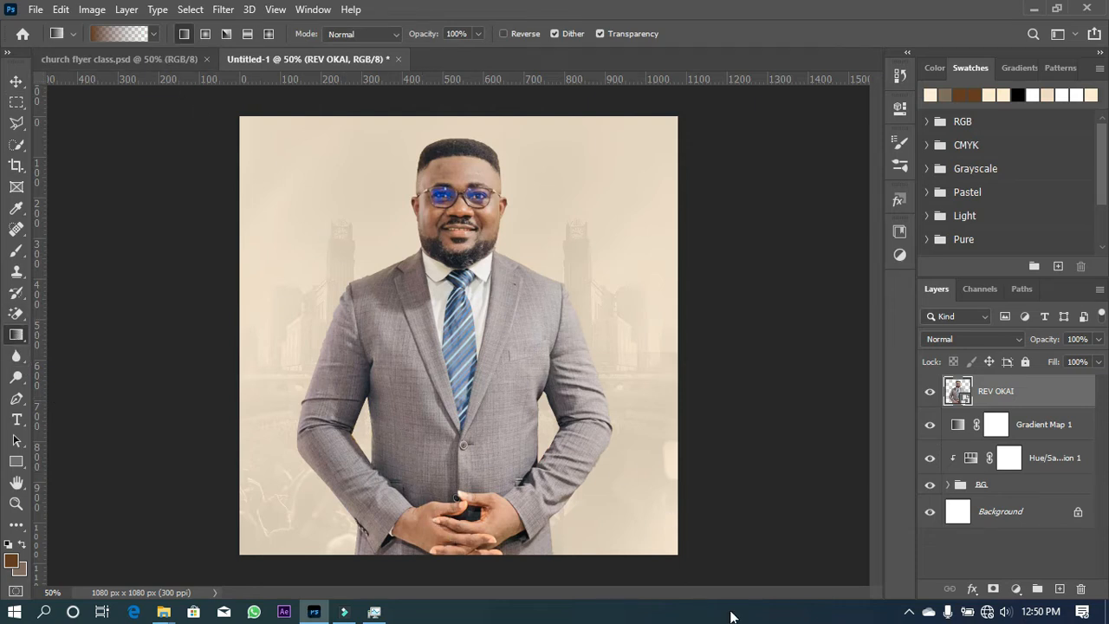
click(993, 588)
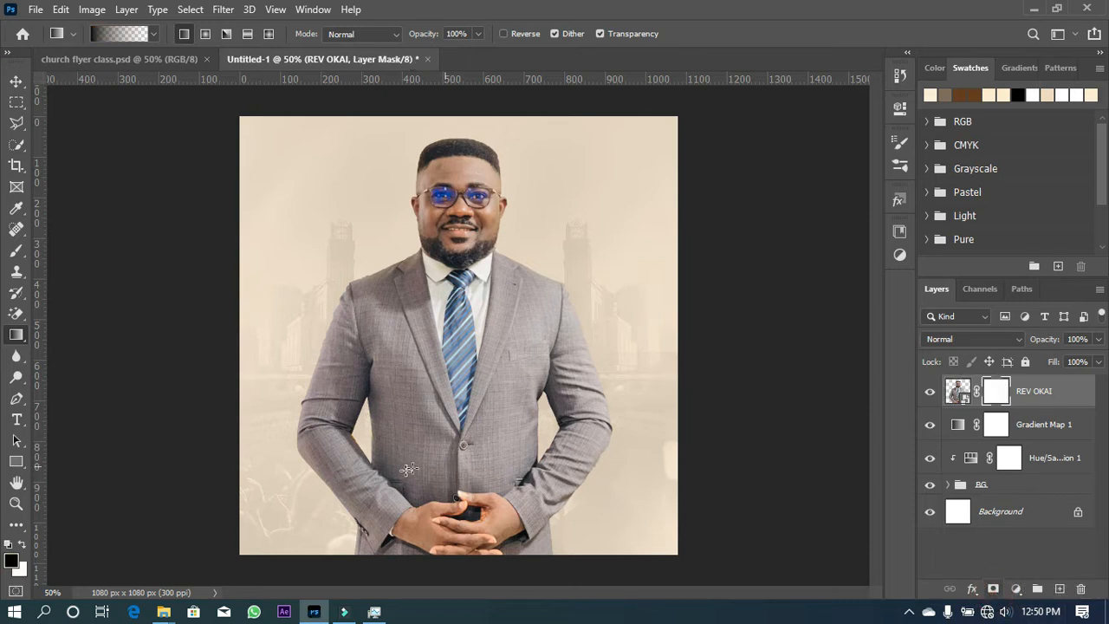
drag(440, 561, 441, 407)
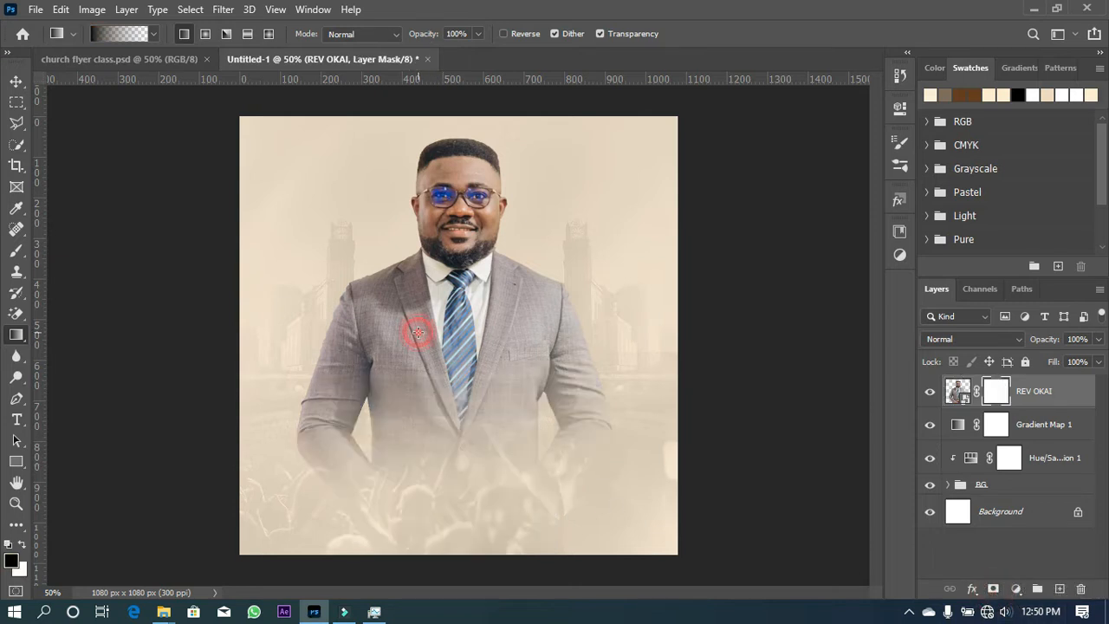
key(ctrl+z)
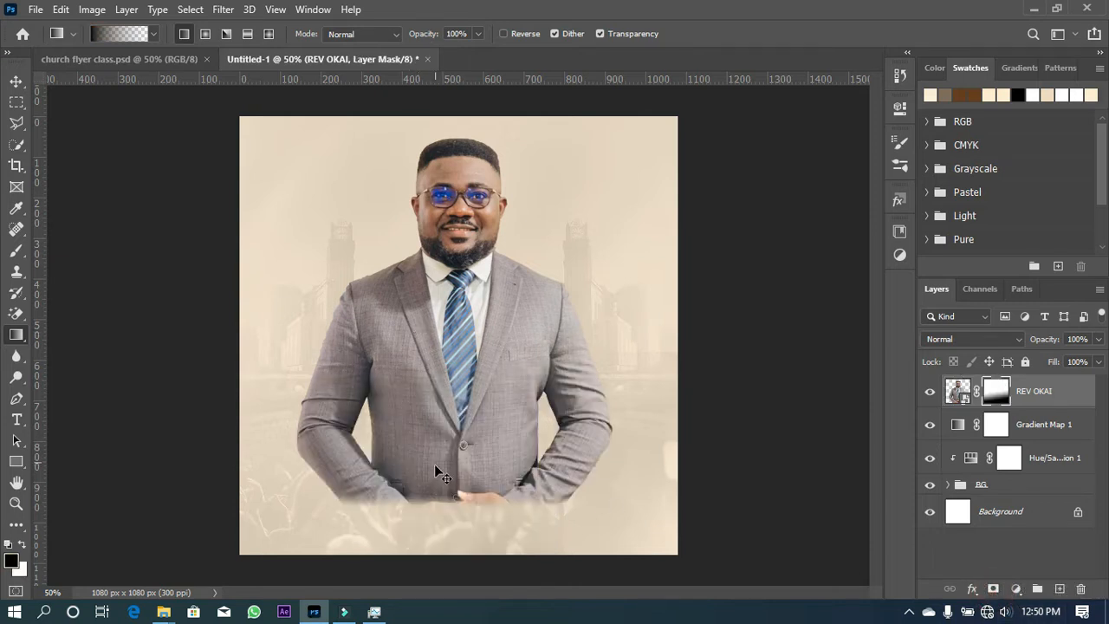
drag(458, 436, 451, 385)
key(ctrl+z)
mouse_move(455, 520)
mouse_down()
mouse_move(453, 434)
mouse_move(451, 451)
mouse_move(438, 427)
mouse_up()
key(ctrl+z)
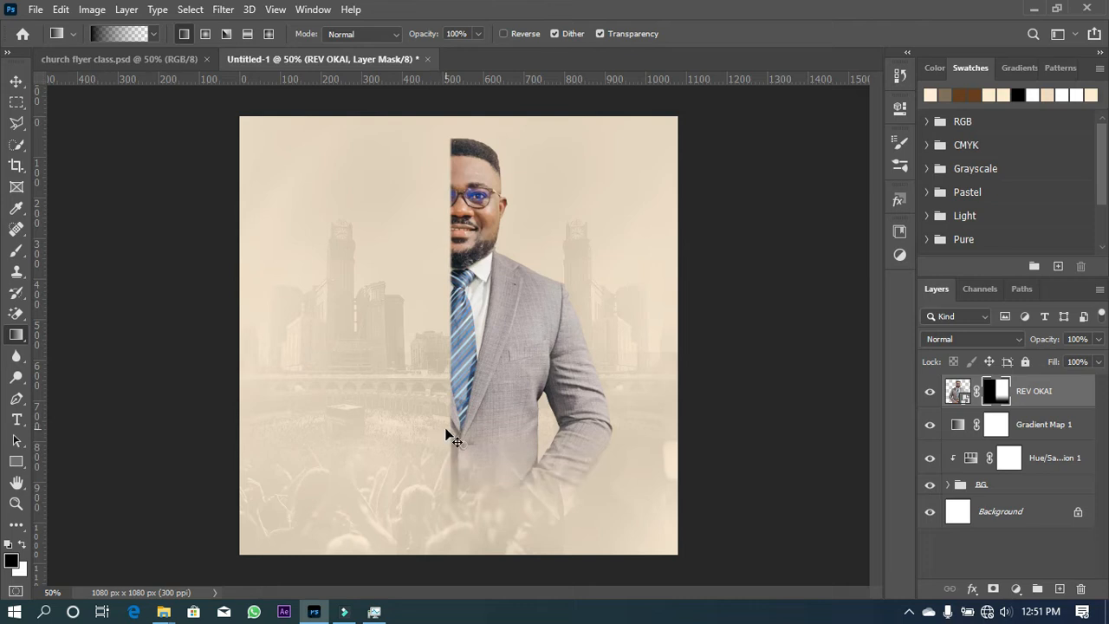
Fade the portrait's lower body and both forearms into the crowd with black-to-transparent gradients on its mask
drag(452, 499, 469, 475)
drag(462, 518, 476, 395)
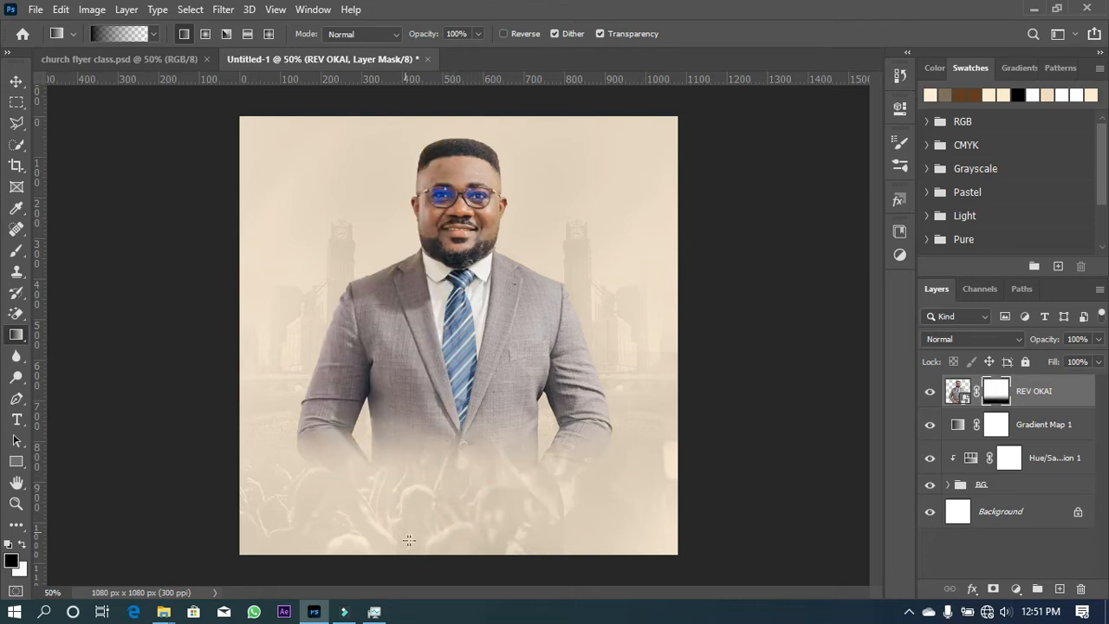
drag(308, 493, 390, 404)
drag(596, 464, 524, 392)
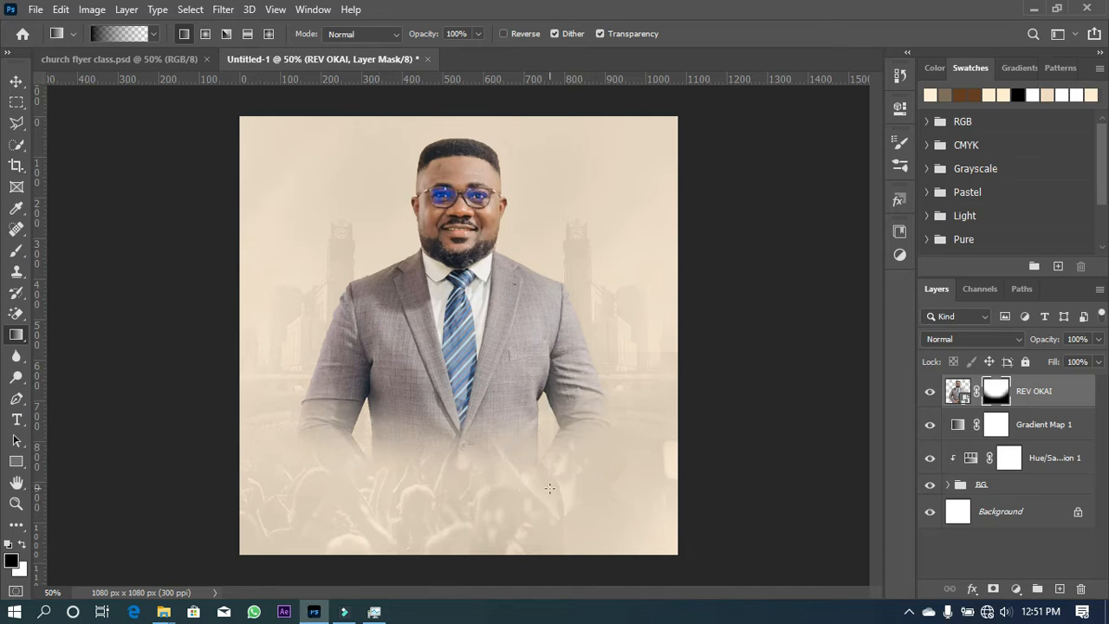
Scale the masked portrait down to about 78% and position it at about X 557 px, Y 560 px
key(v)
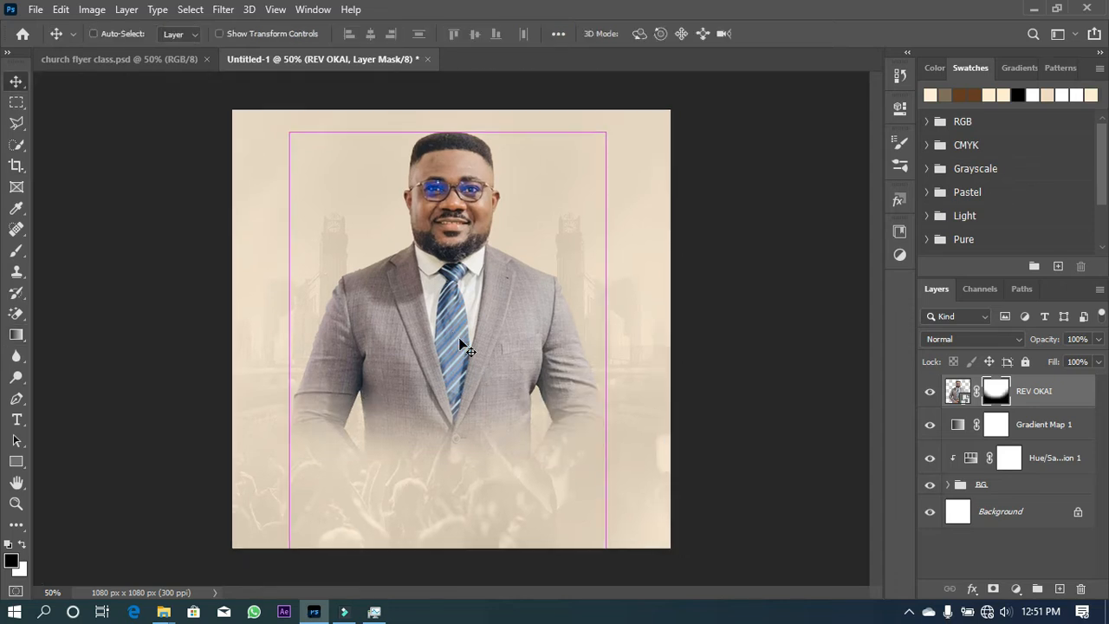
key(ctrl+t)
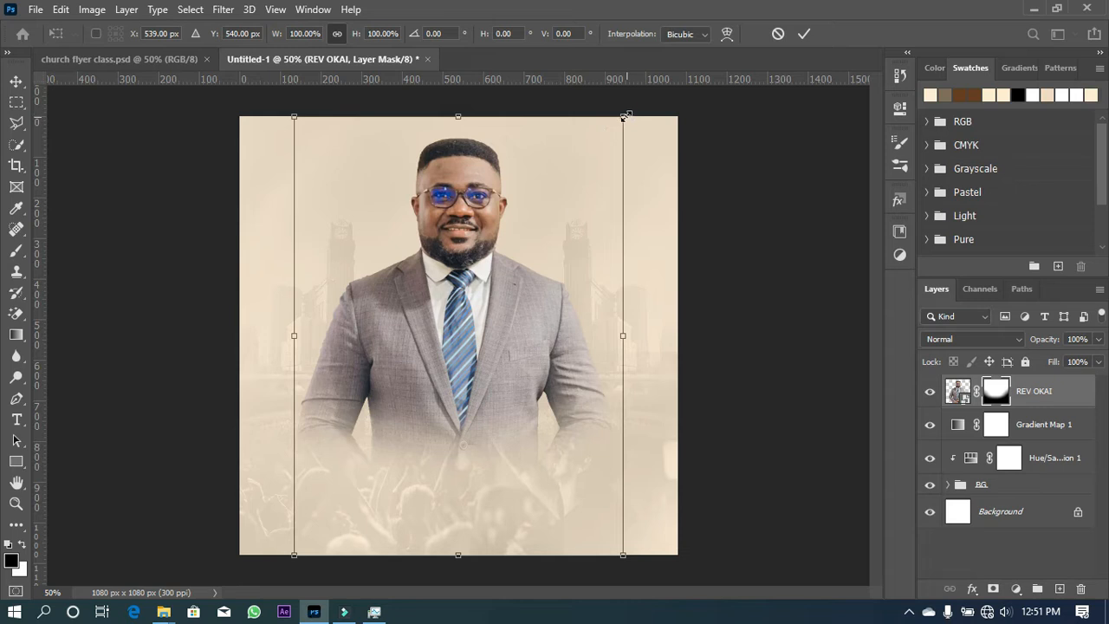
drag(626, 115, 549, 250)
drag(418, 422, 464, 382)
drag(576, 360, 597, 361)
drag(503, 366, 474, 340)
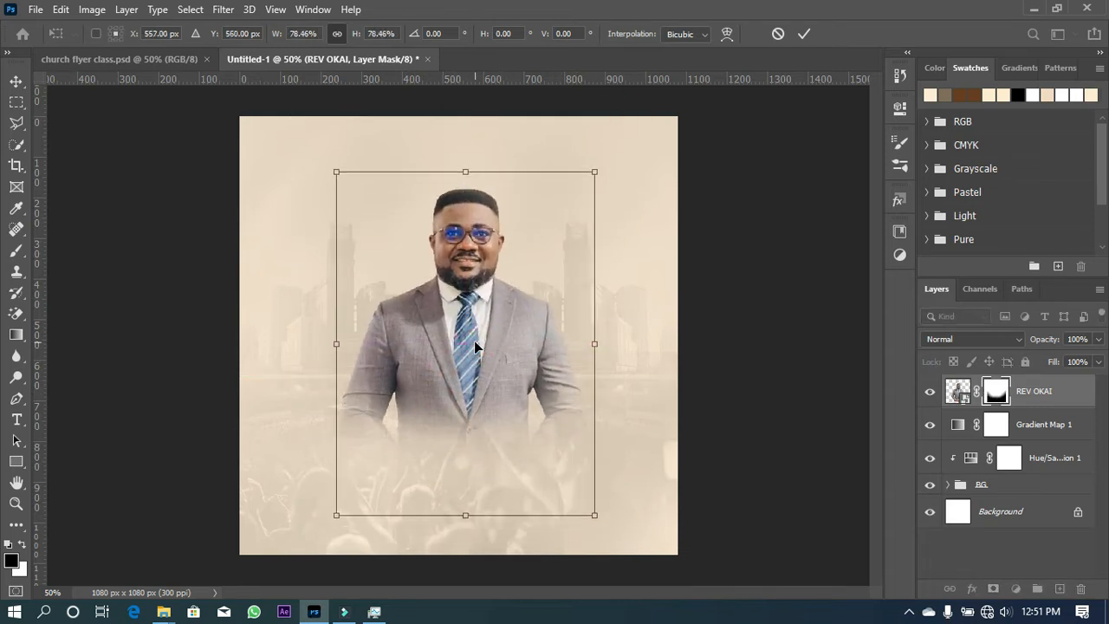
key(Return)
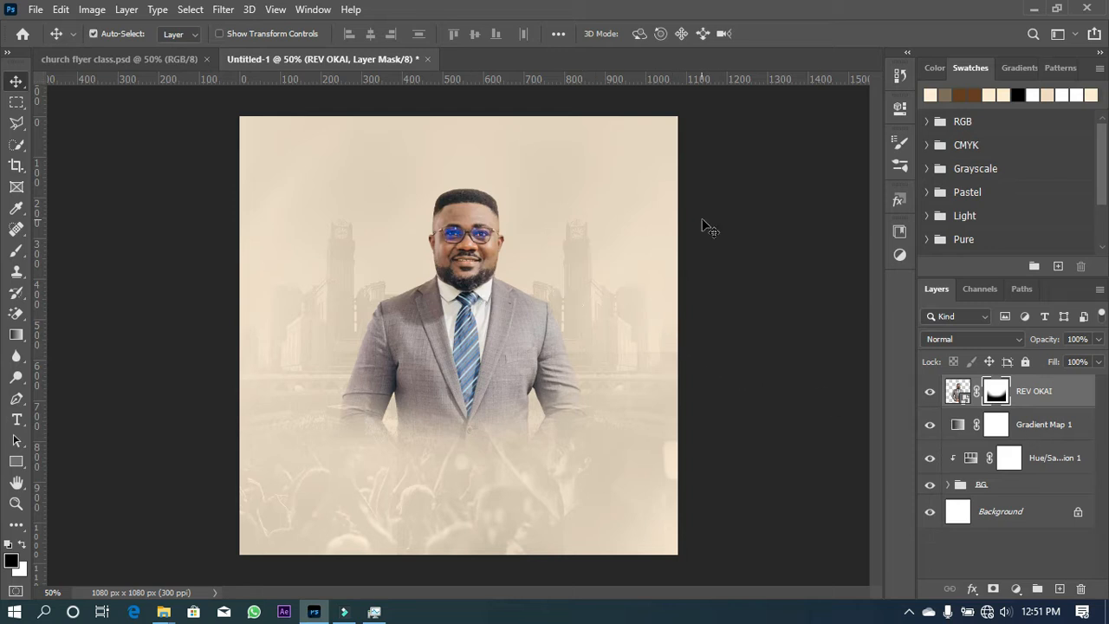
Reduce the portrait's saturation to -38 with Hue/Saturation and collapse its smart filter list
click(1040, 408)
key(ctrl+u)
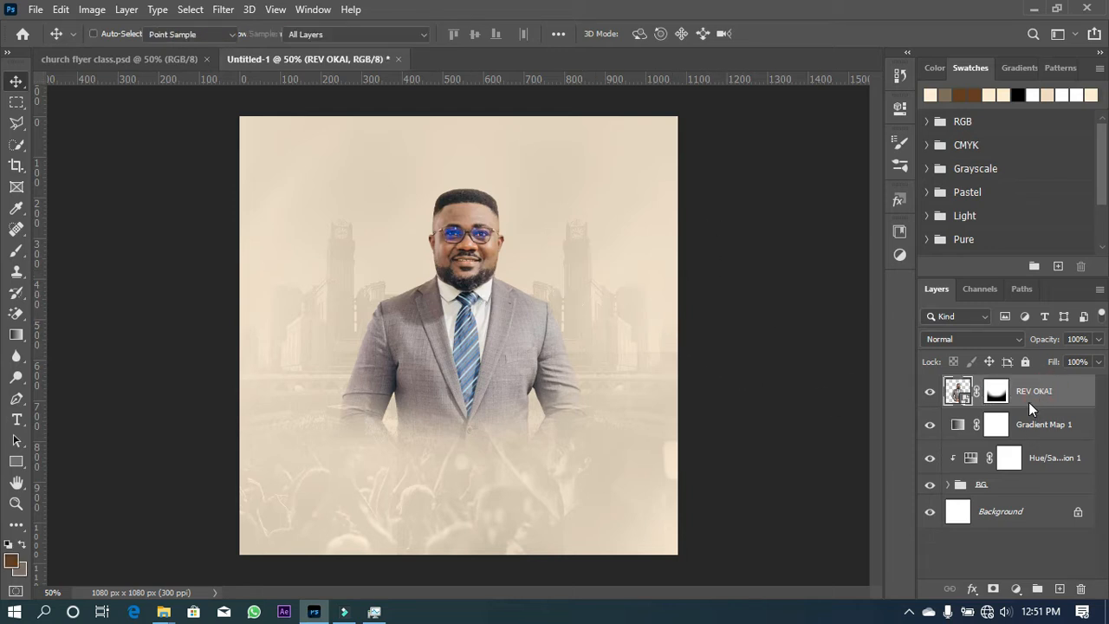
drag(485, 223, 471, 237)
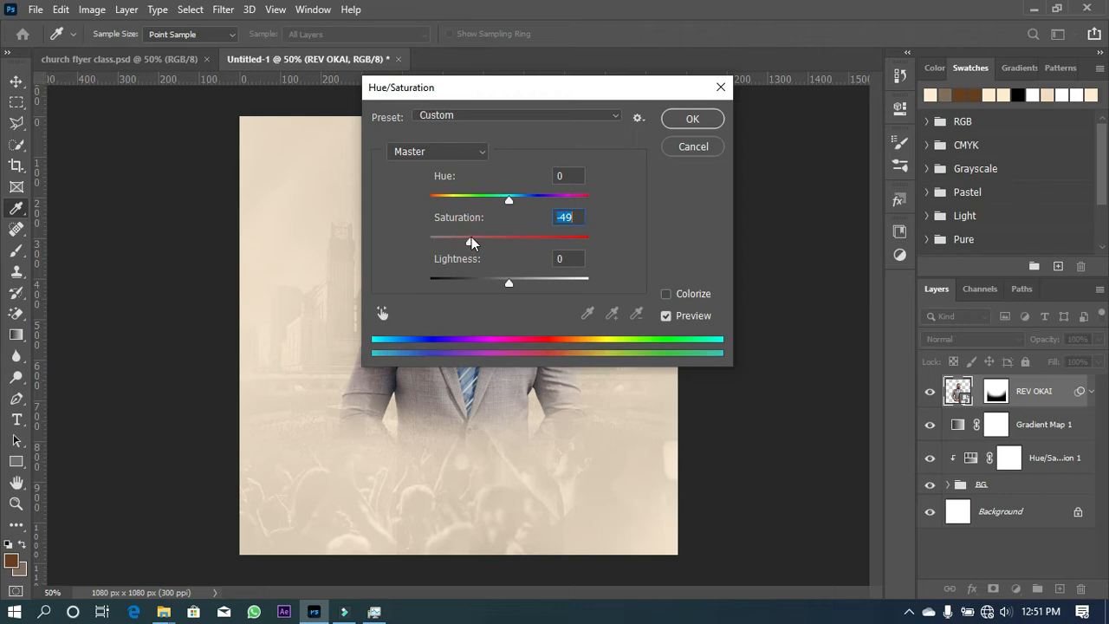
drag(562, 98, 773, 103)
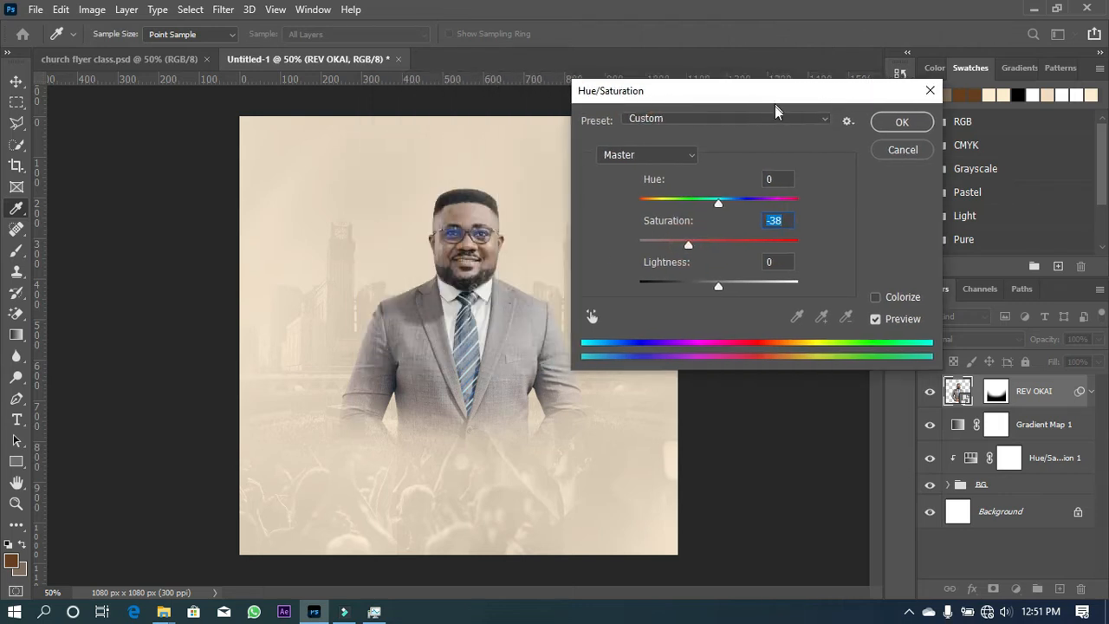
click(902, 123)
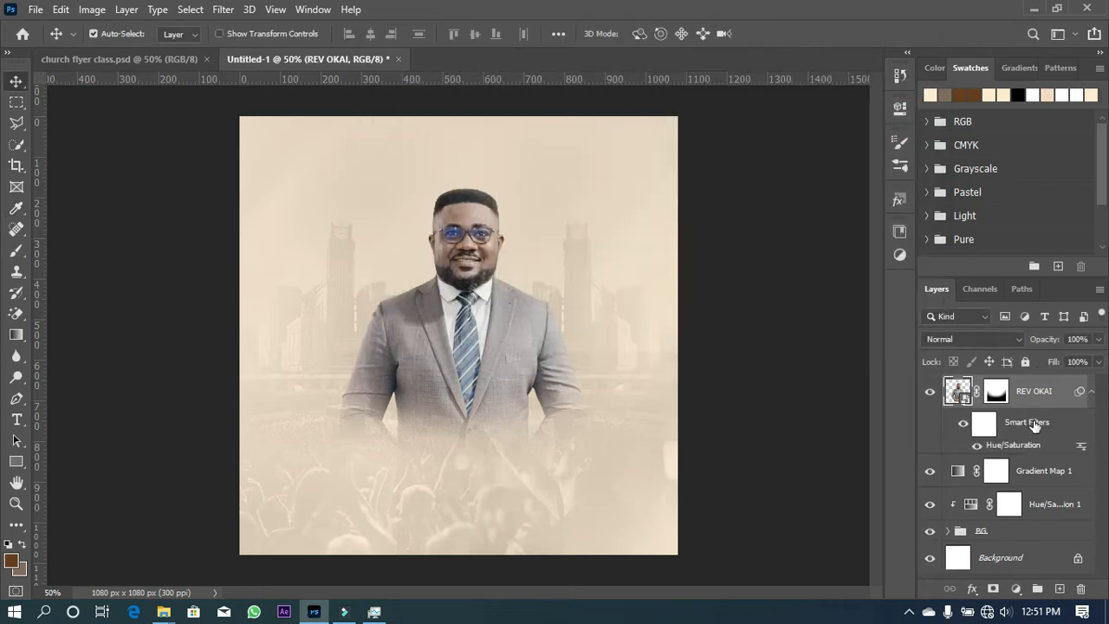
click(1091, 392)
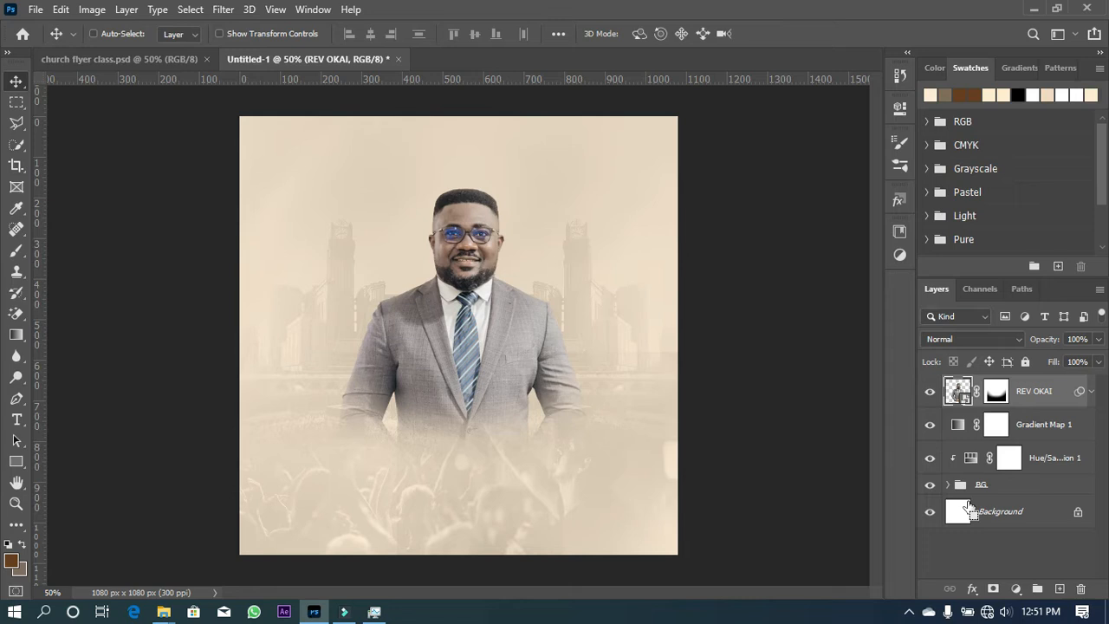
Raise the portrait's brightness to 20 with a Brightness/Contrast adjustment
key(ctrl+b)
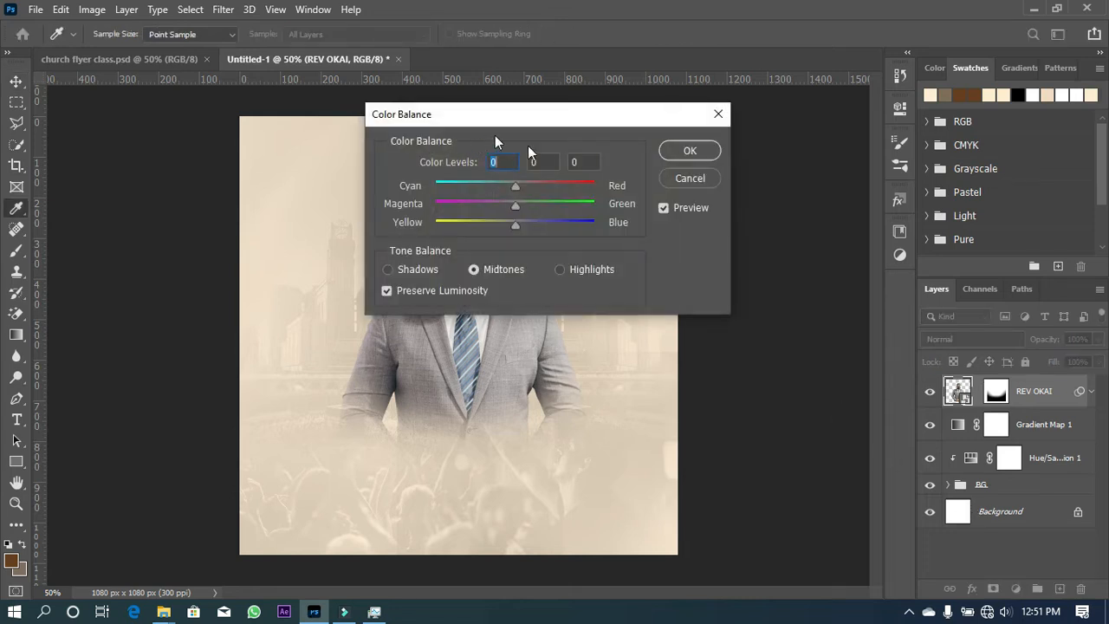
click(688, 186)
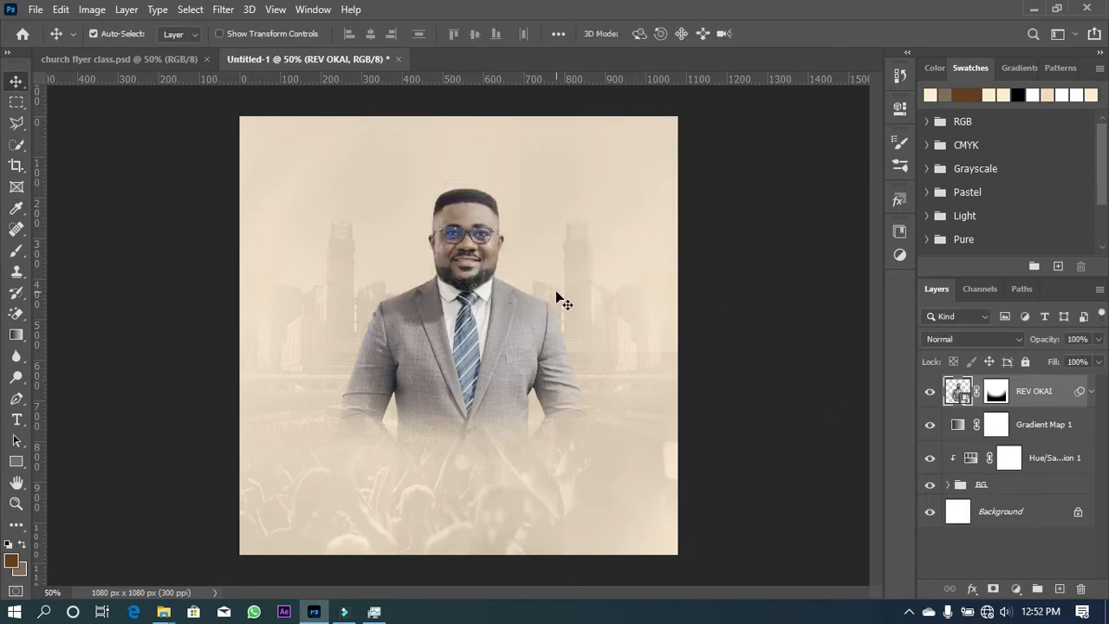
click(92, 9)
mouse_move(134, 52)
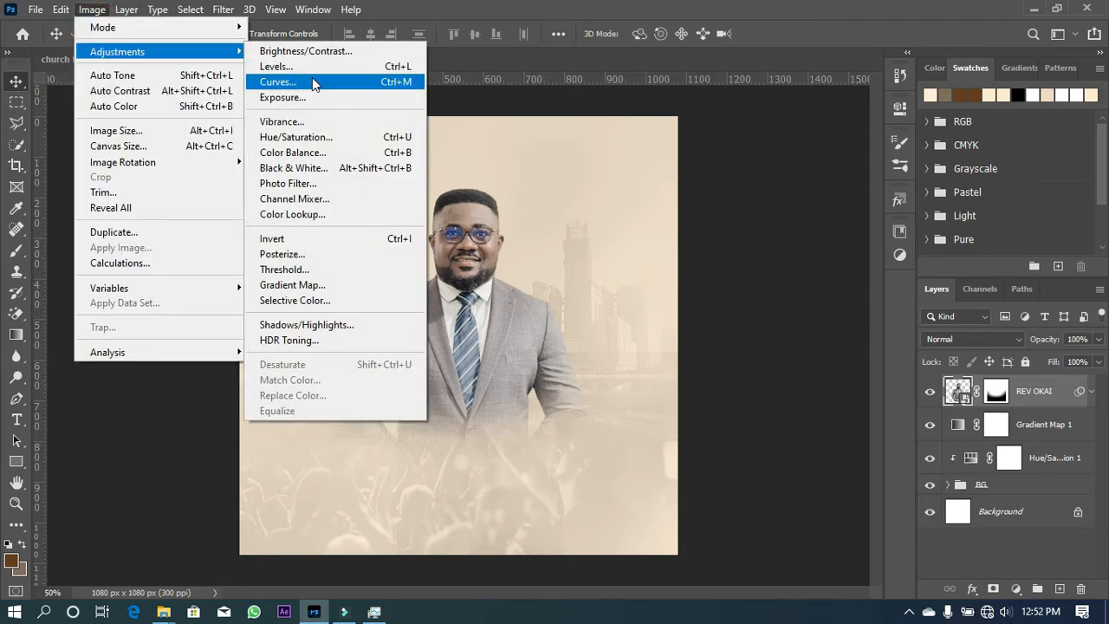
click(340, 51)
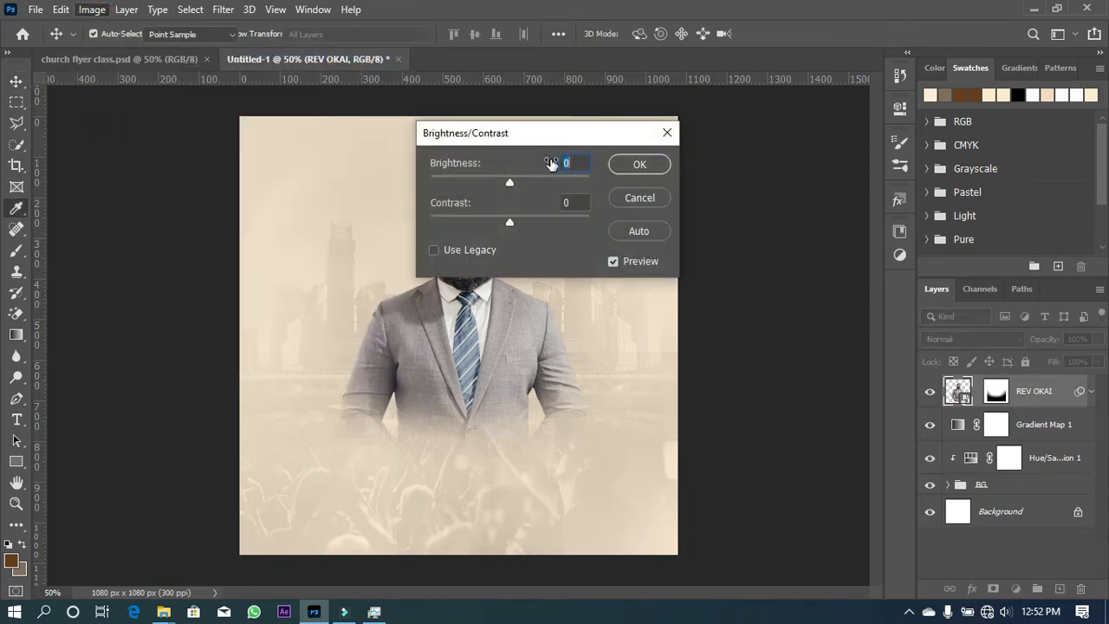
drag(546, 132, 827, 180)
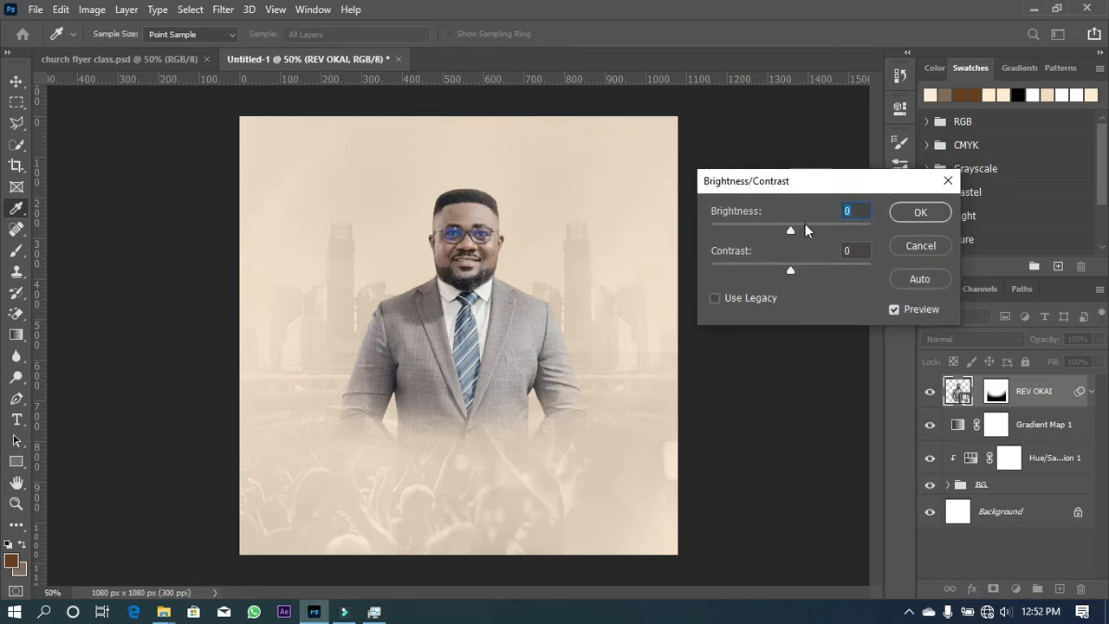
drag(792, 231, 802, 229)
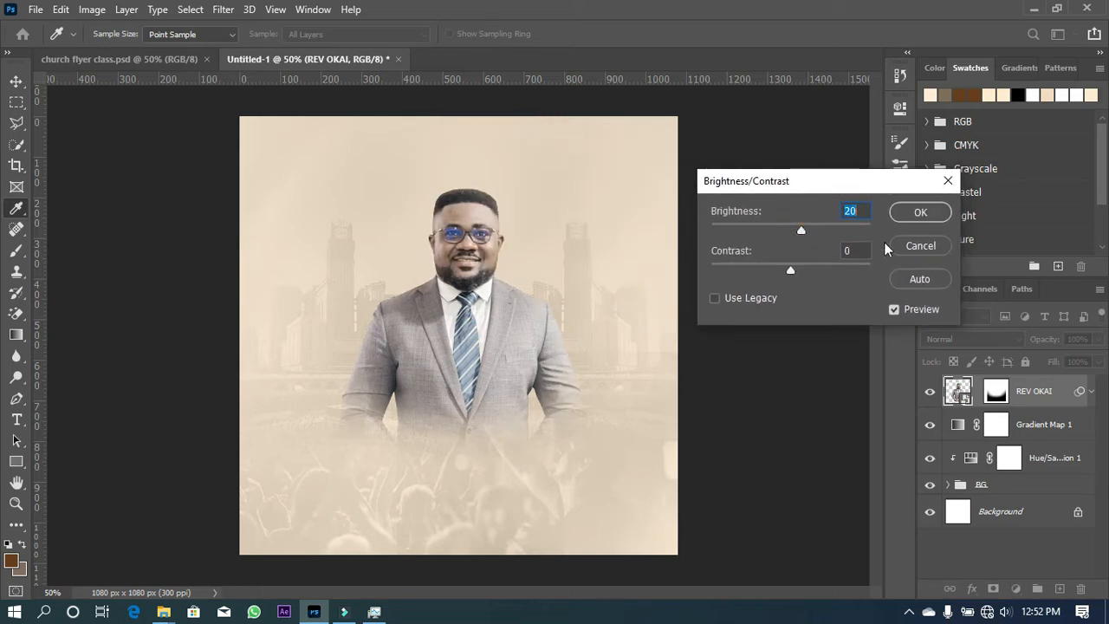
click(920, 212)
key(v)
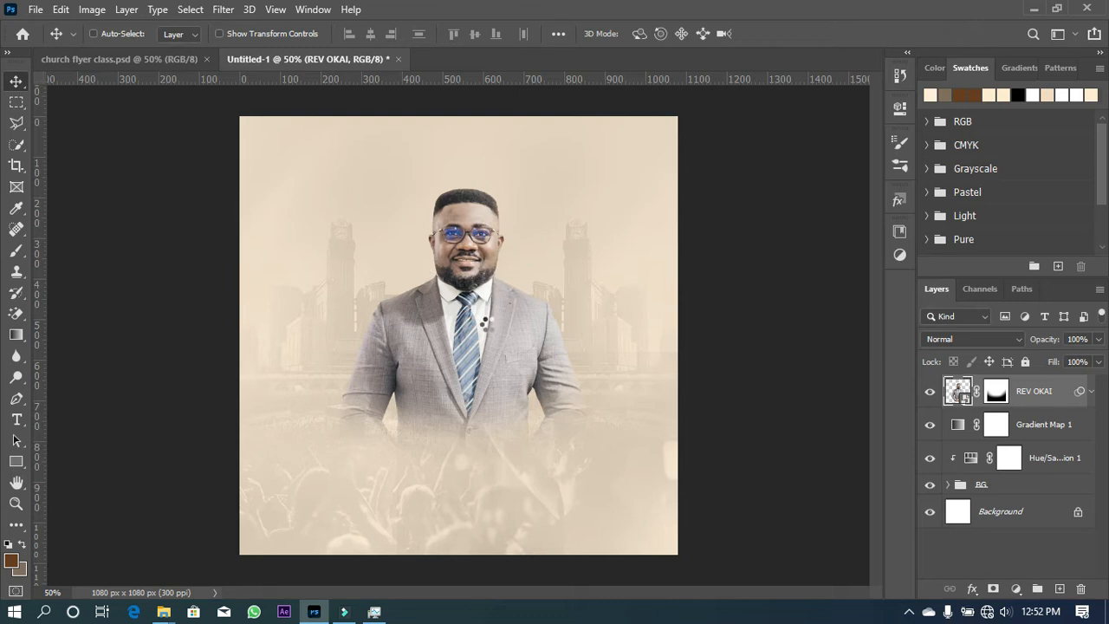
Open the portrait in the Camera Raw filter and compare before and after side by side at 100% zoom
key(ctrl+shift+a)
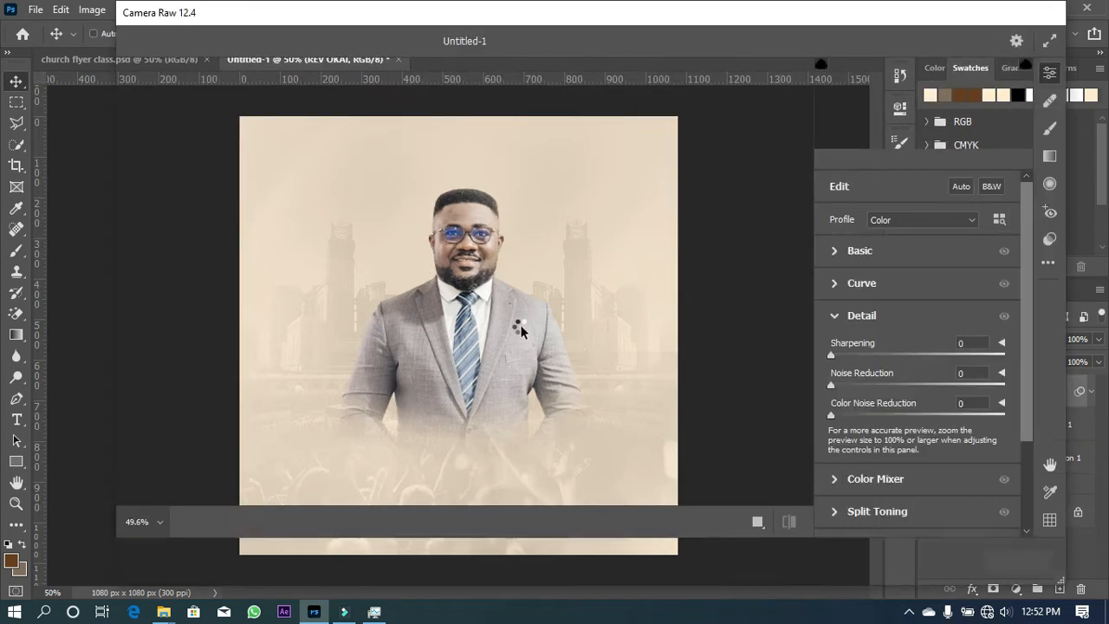
click(758, 521)
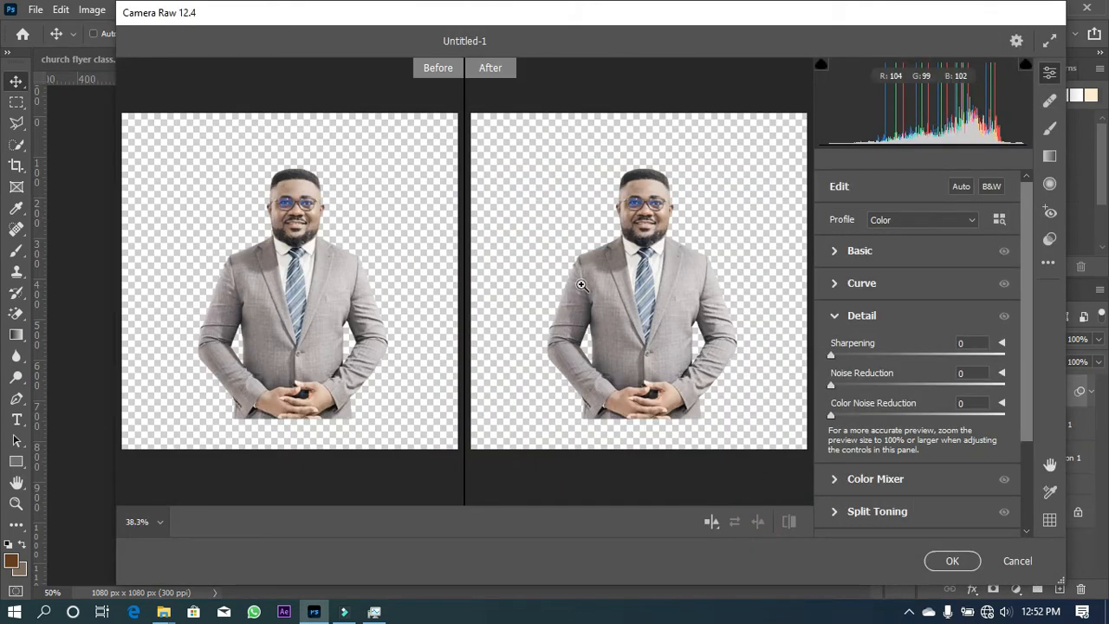
click(646, 236)
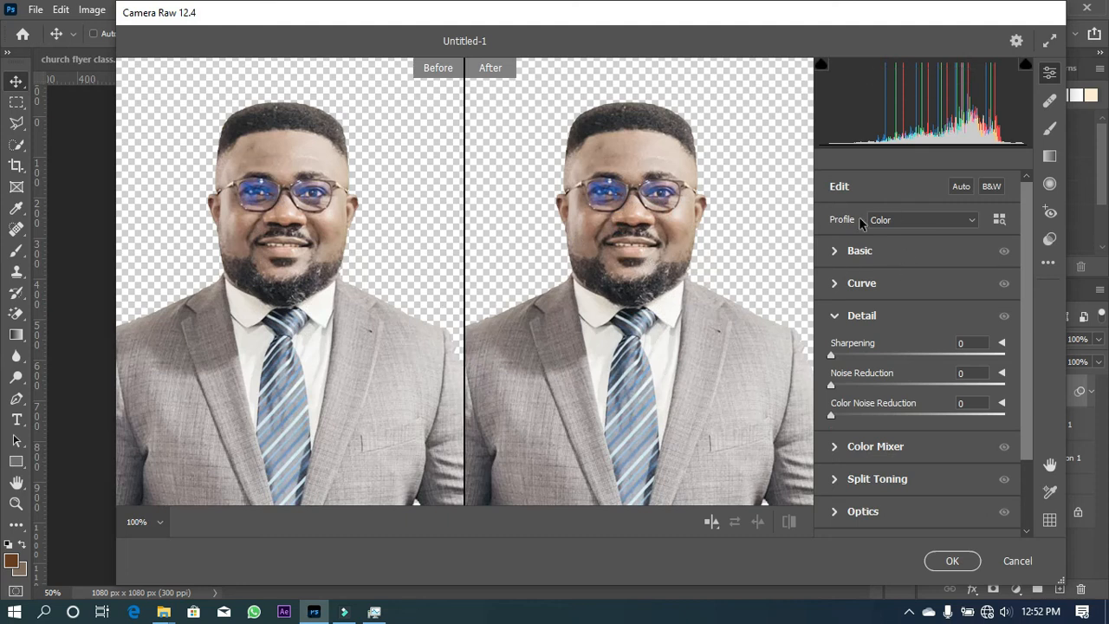
Set the portrait's basic Camera Raw tones to Contrast +14, Highlights +9 and Shadows +27
click(837, 253)
drag(918, 339, 942, 387)
drag(912, 342, 930, 350)
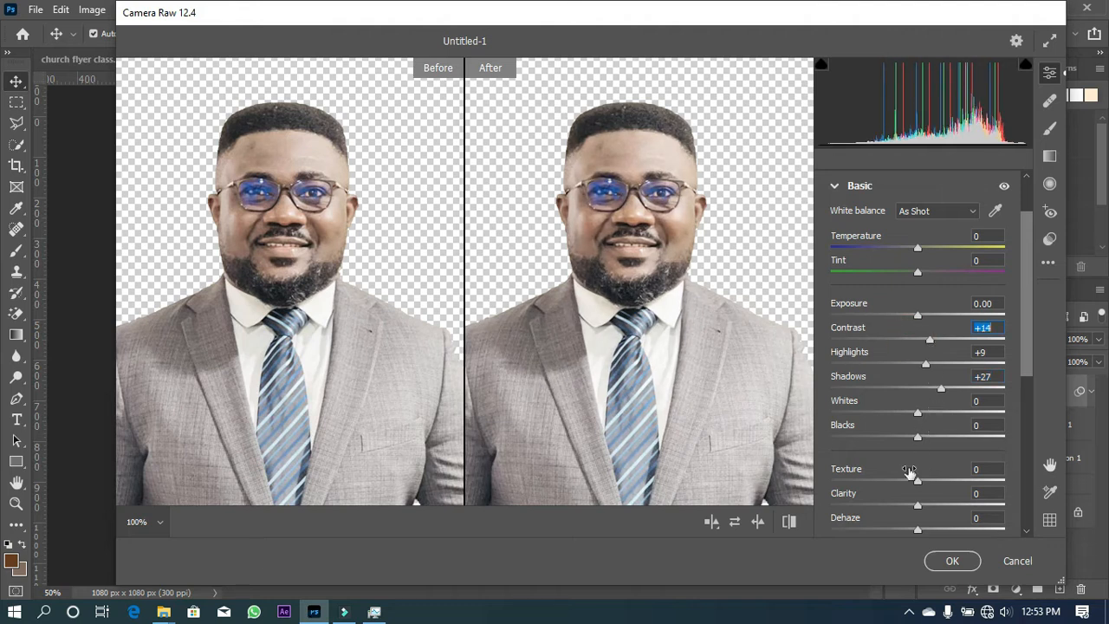
Set Clarity to +49, Dehaze to +9 and Vibrance to -7 for the portrait, and fine-tune its Saturation
scroll(914, 459, down, 2)
drag(918, 428, 961, 427)
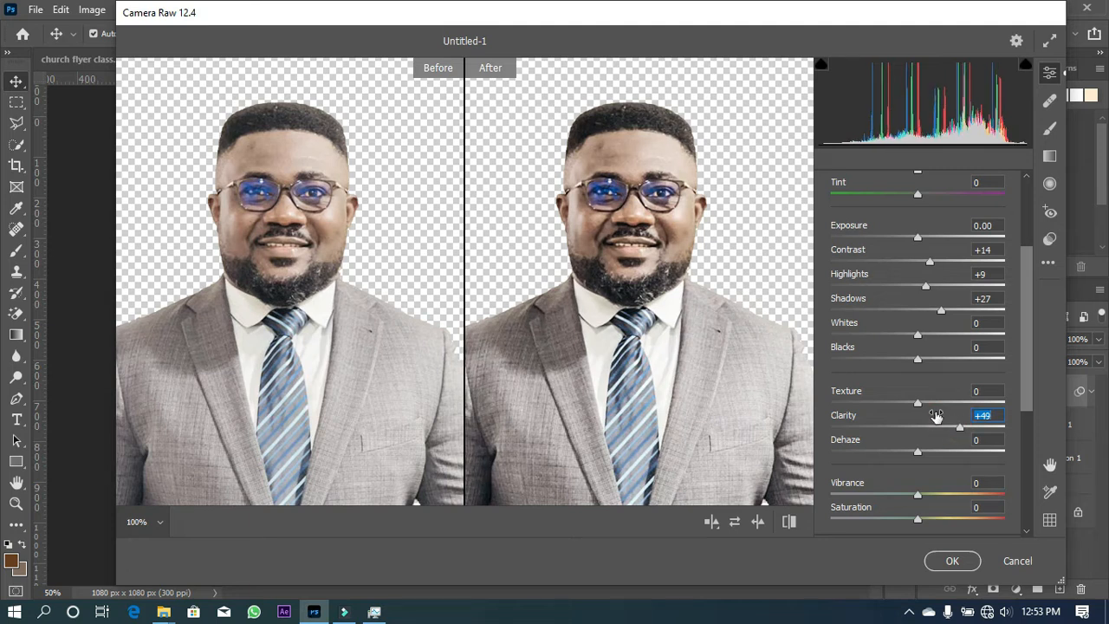
scroll(921, 413, down, 2)
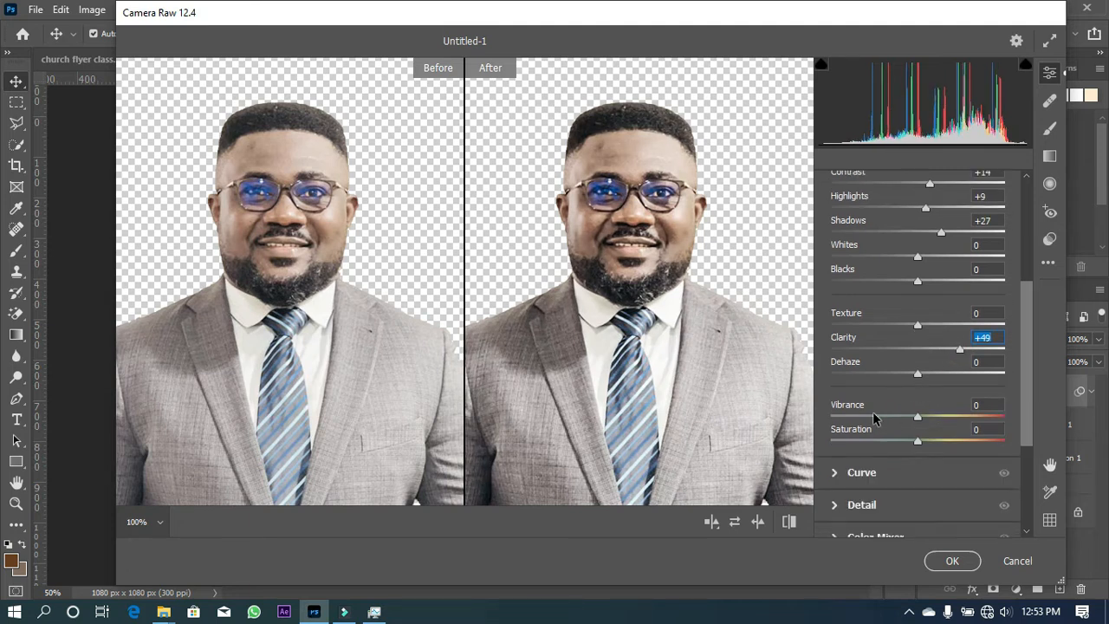
drag(922, 382, 926, 379)
drag(918, 419, 915, 439)
scroll(943, 395, down, 3)
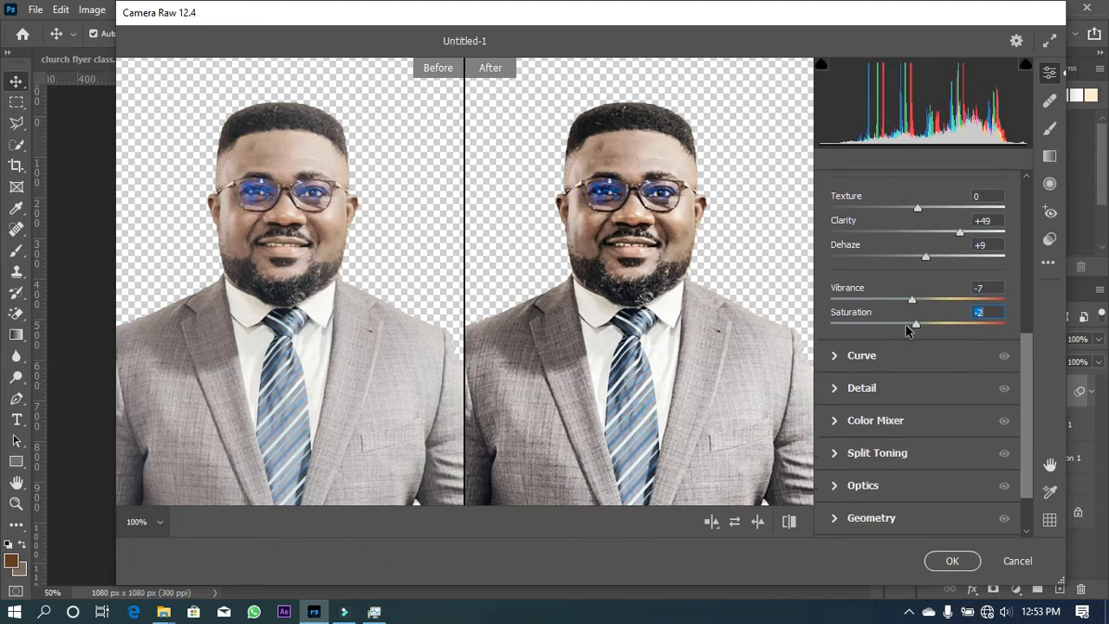
drag(916, 330, 919, 329)
Set the portrait's Sharpening to 42 and Noise Reduction to 23 in the Camera Raw detail settings
click(841, 390)
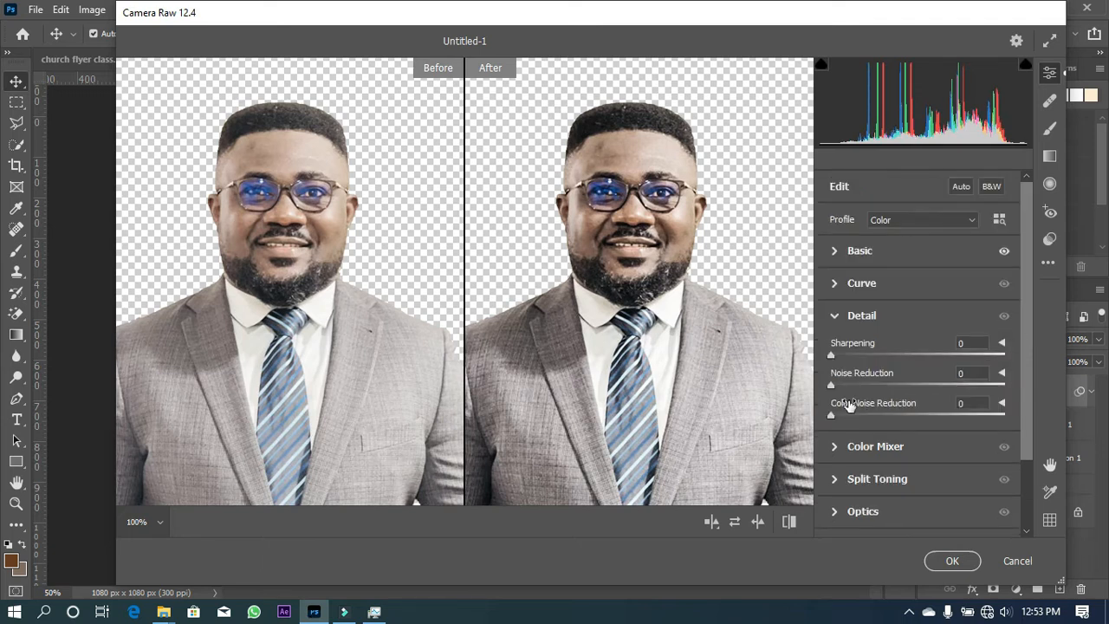
click(880, 355)
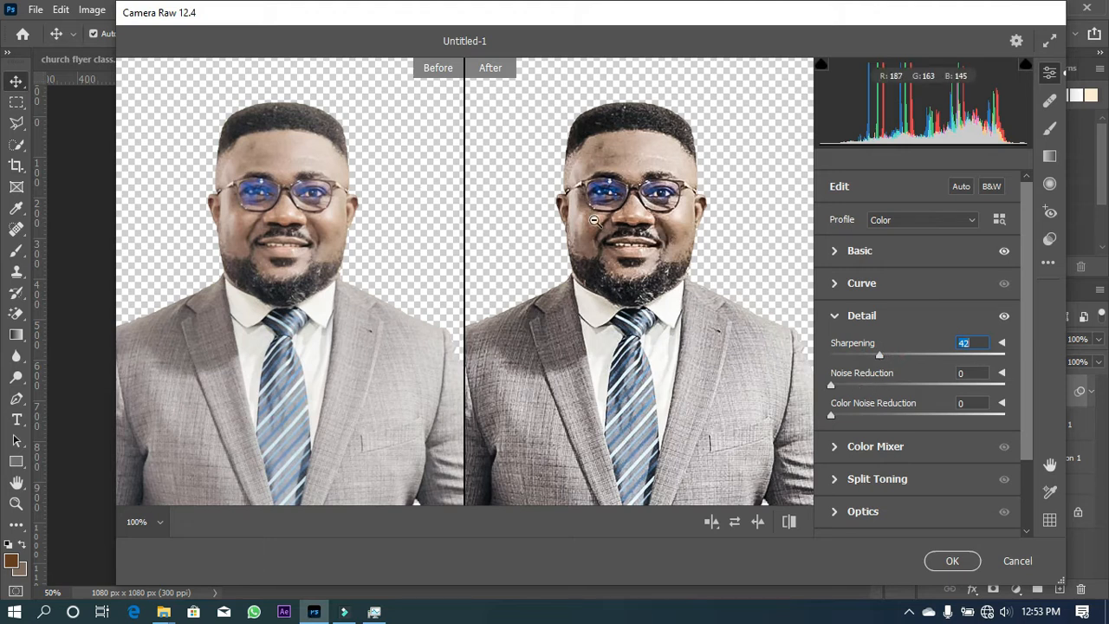
click(864, 386)
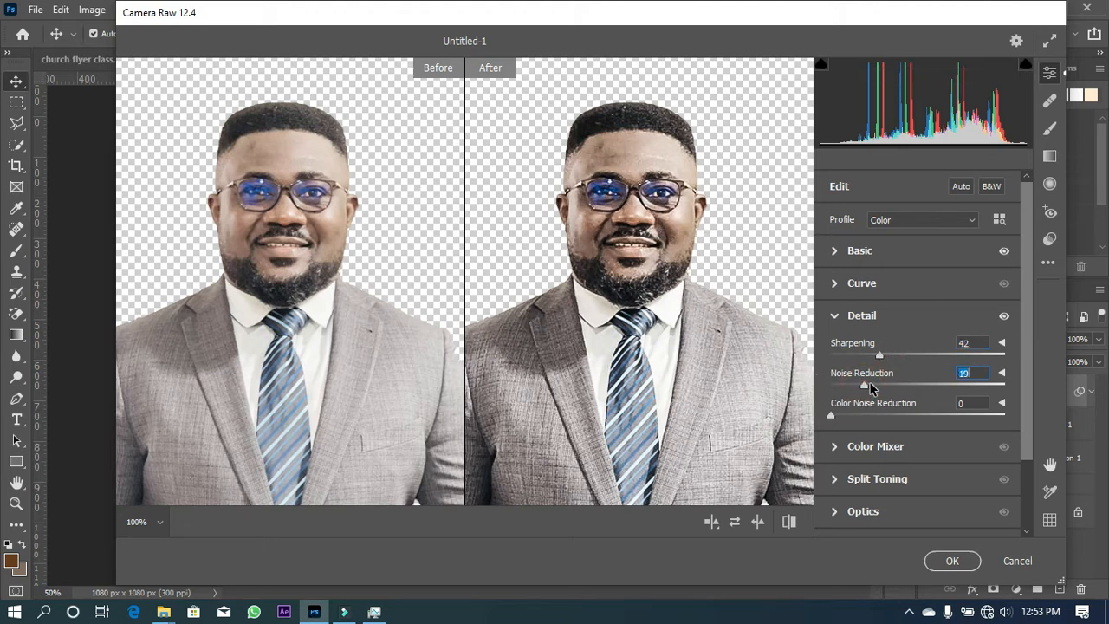
click(871, 386)
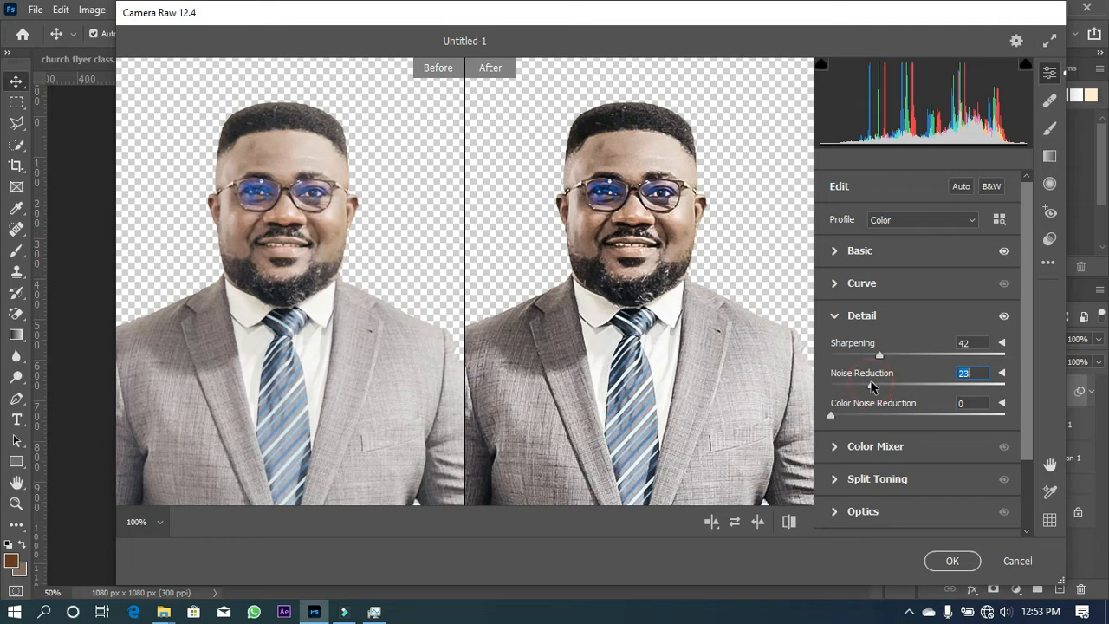
click(871, 385)
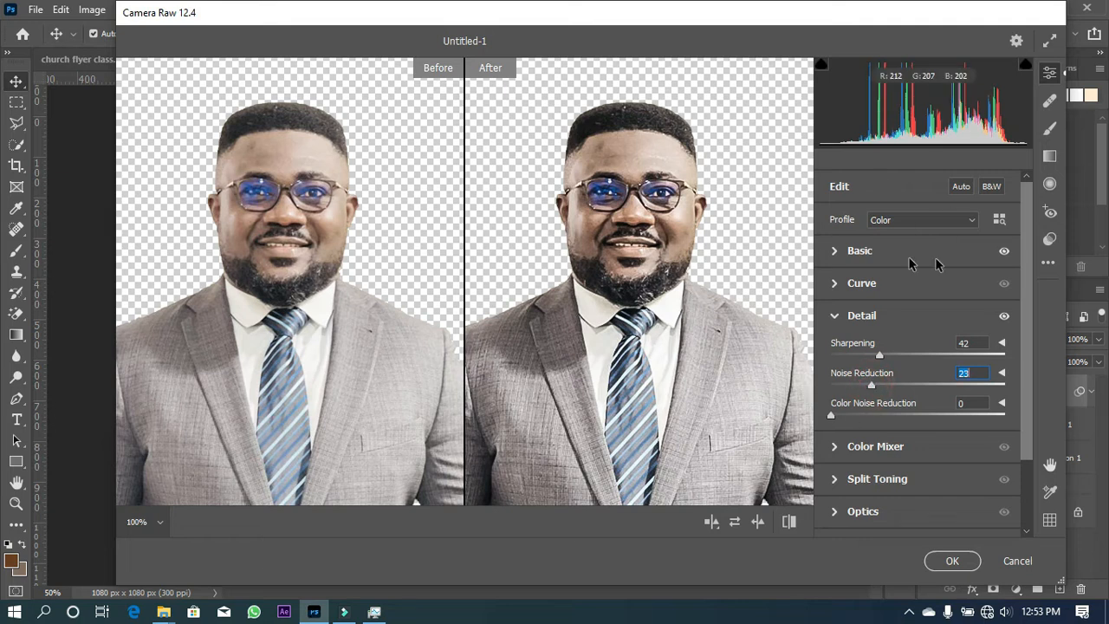
Compare the portrait with and without the Camera Raw edits, restore the edits and apply the filter
click(789, 522)
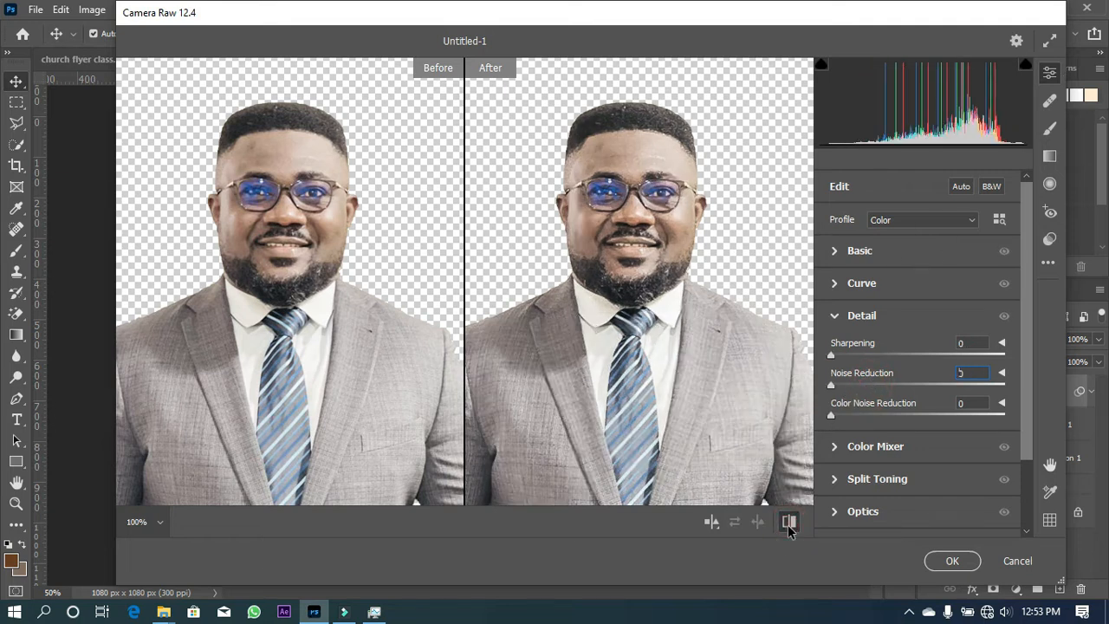
click(789, 522)
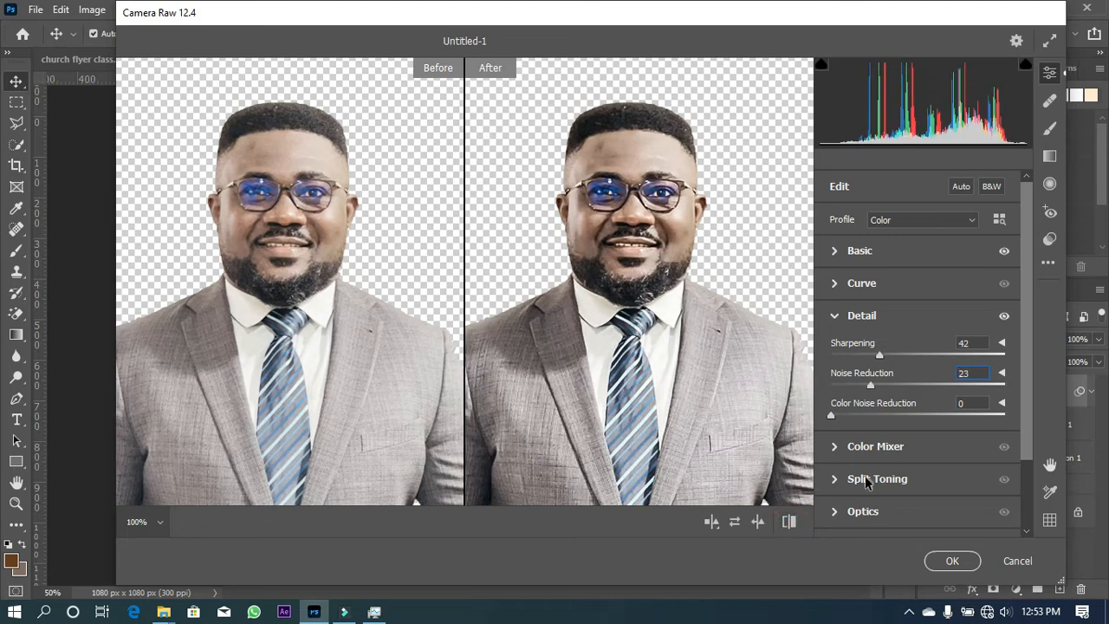
click(944, 560)
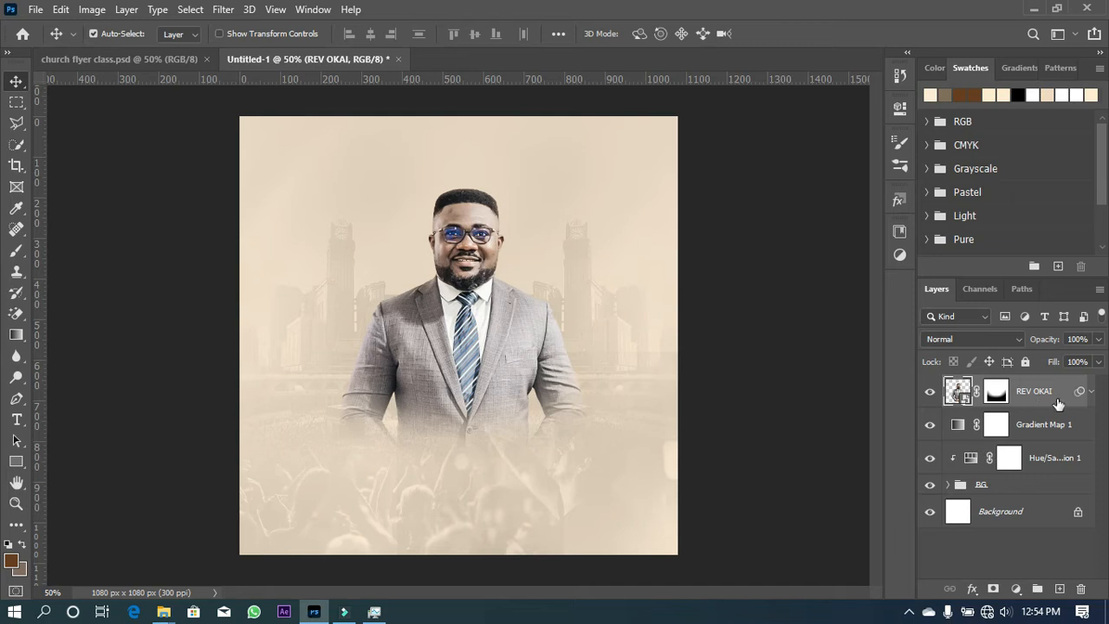
Add a Curves adjustment layer above the pastor portrait and clip it to the portrait
click(1016, 588)
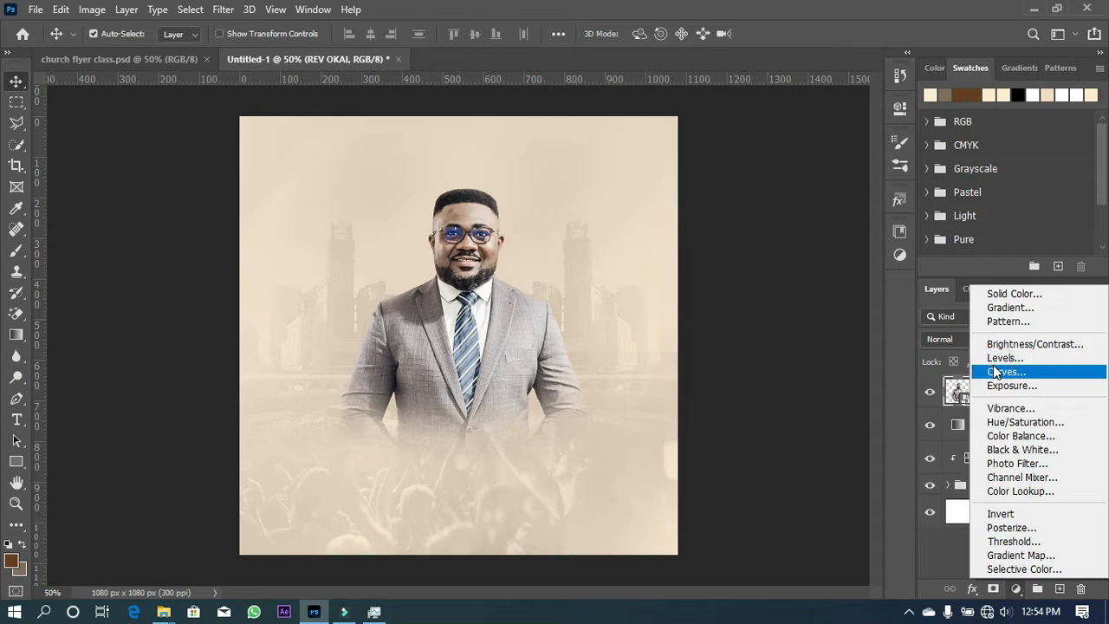
click(997, 372)
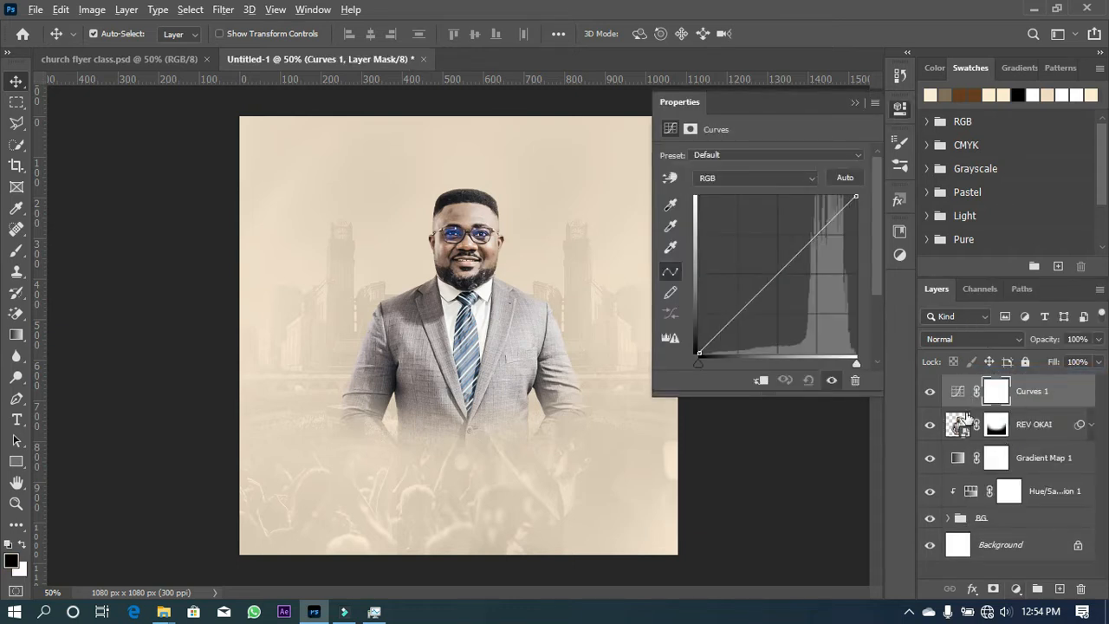
alt+click(962, 409)
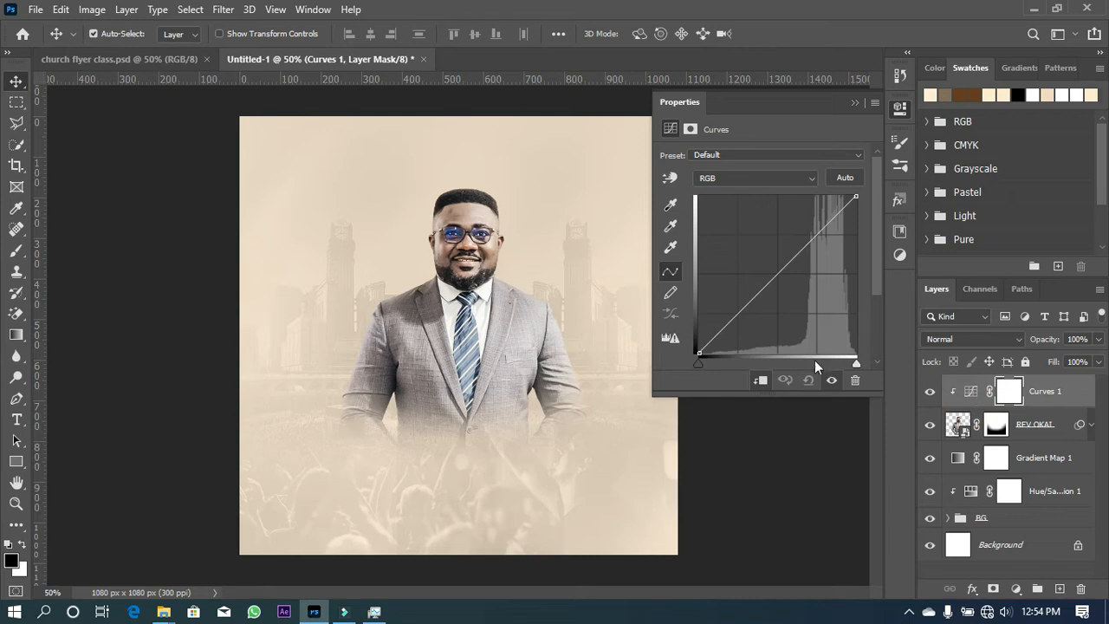
Open the auto color correction options of the clipped Curves adjustment and choose the Find Dark & Light Colors algorithm
click(968, 396)
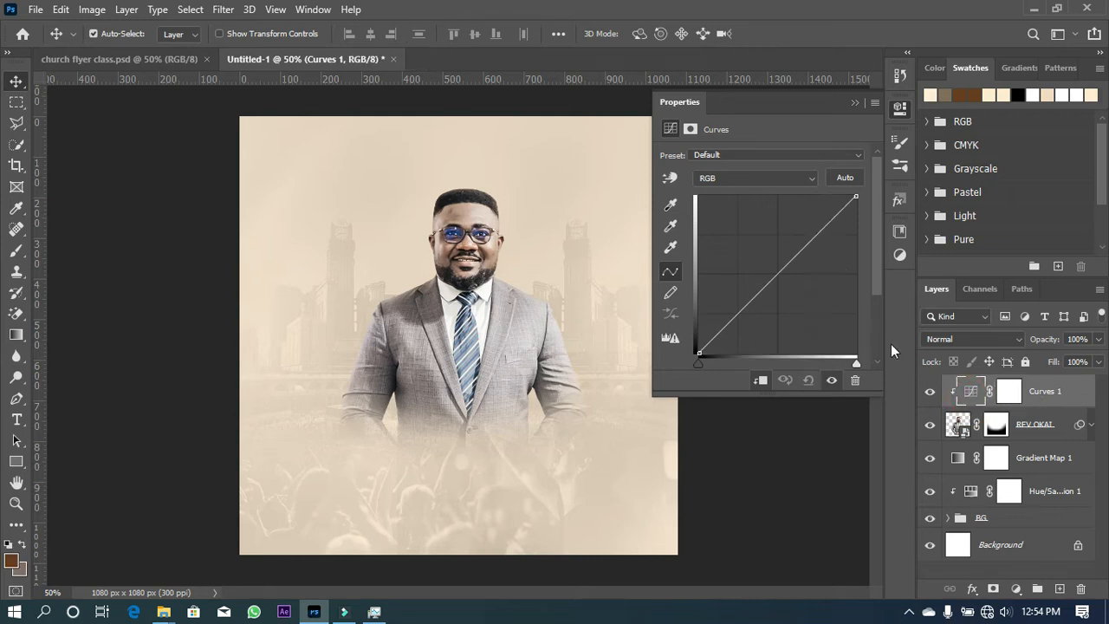
click(845, 177)
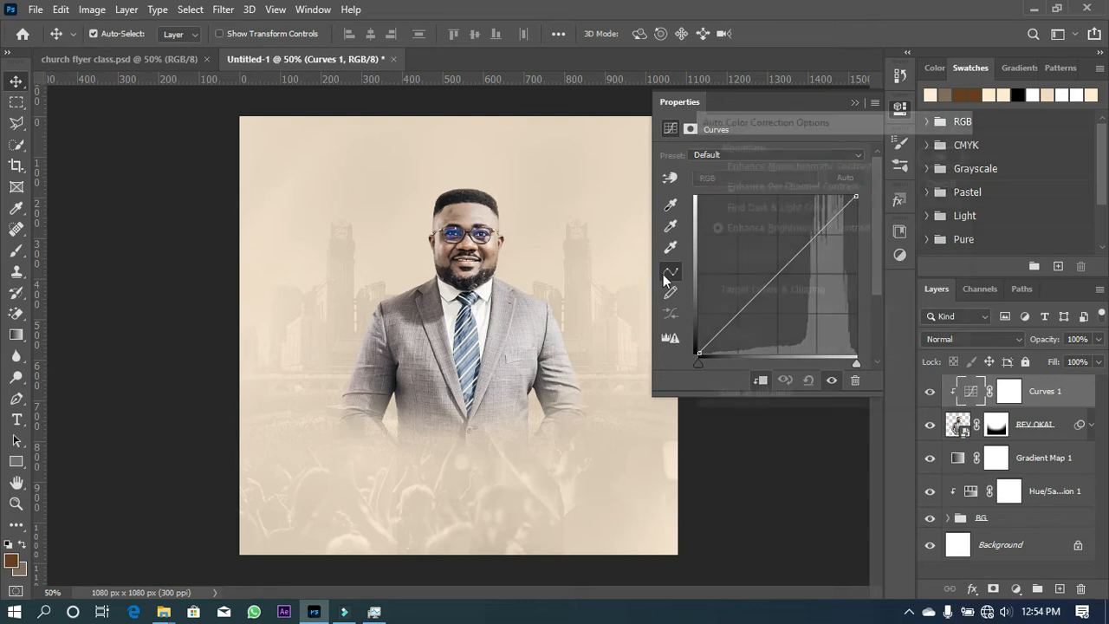
alt+click(845, 178)
click(714, 205)
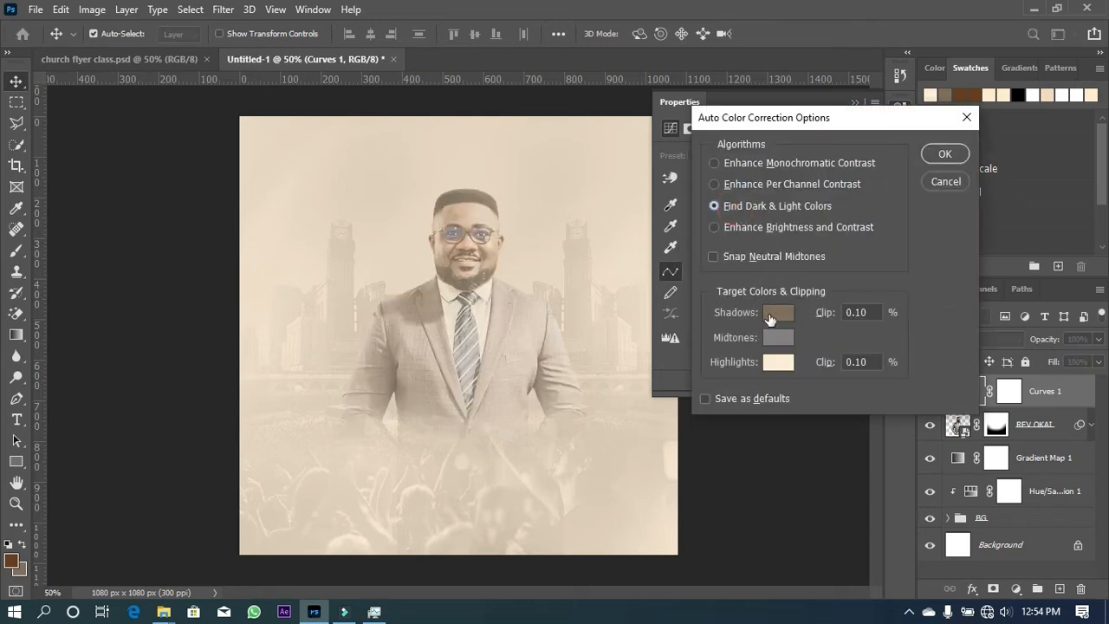
Sample the background's beige hue for the target shadow color and darken it to brown 81715d
click(777, 313)
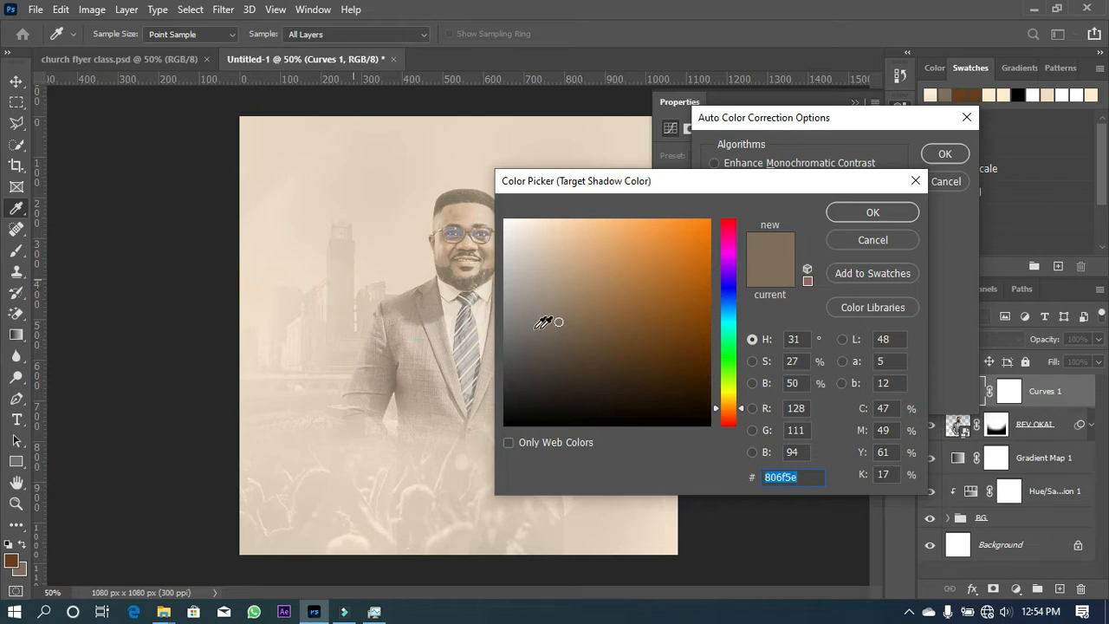
click(347, 287)
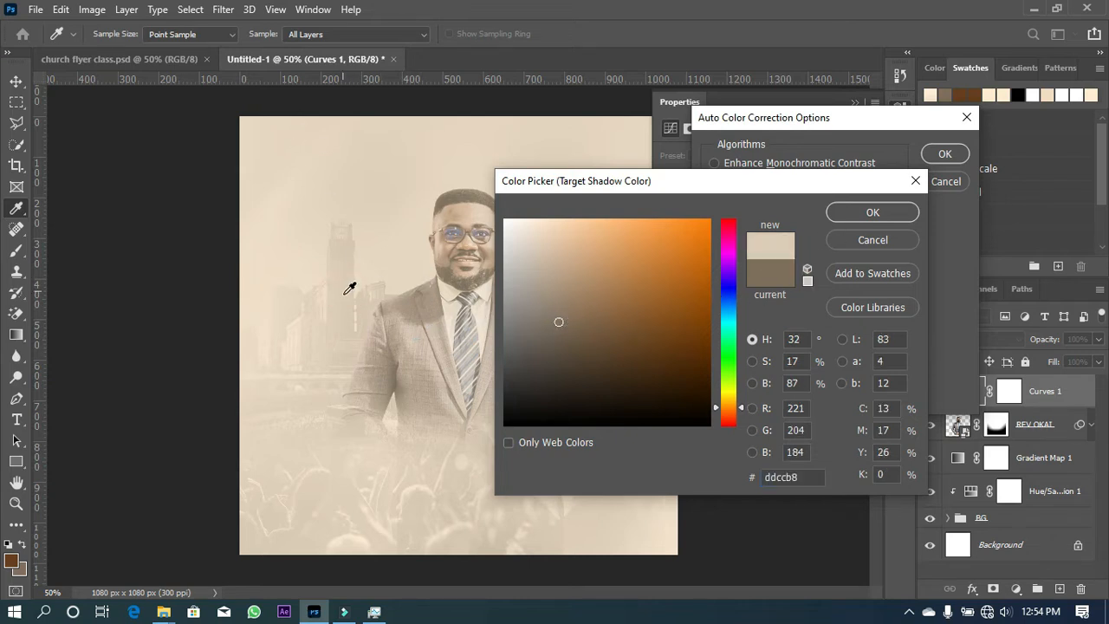
click(367, 304)
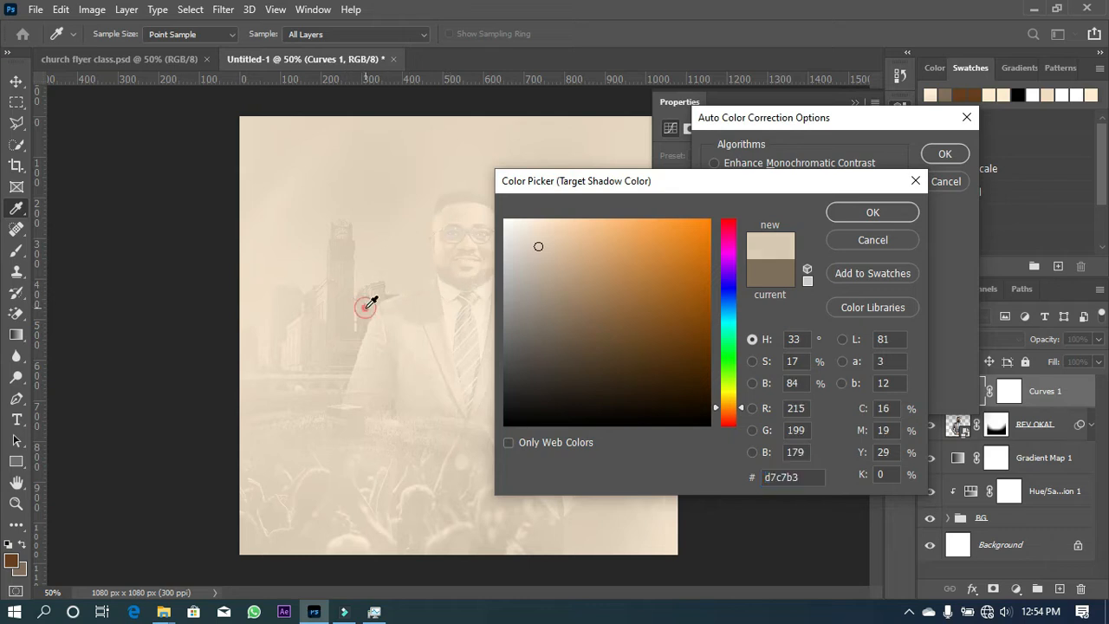
mouse_move(540, 253)
mouse_down()
mouse_move(564, 300)
mouse_move(561, 321)
mouse_up()
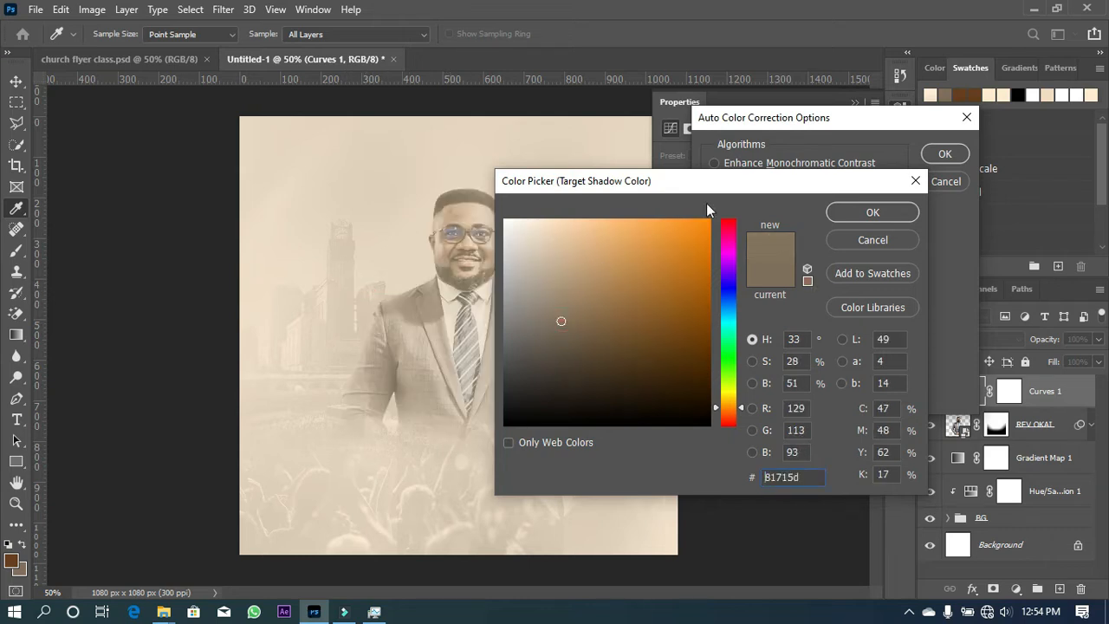
click(845, 213)
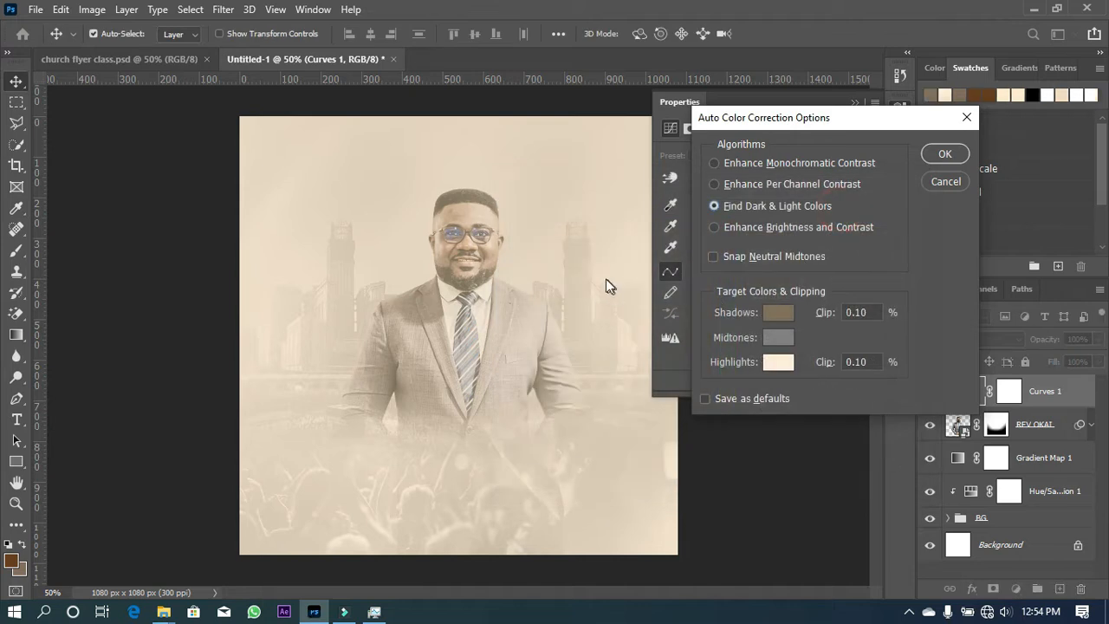
Set the target highlight color to cream ffe8cc, apply the auto color correction and save the target colors as defaults
click(780, 363)
click(515, 130)
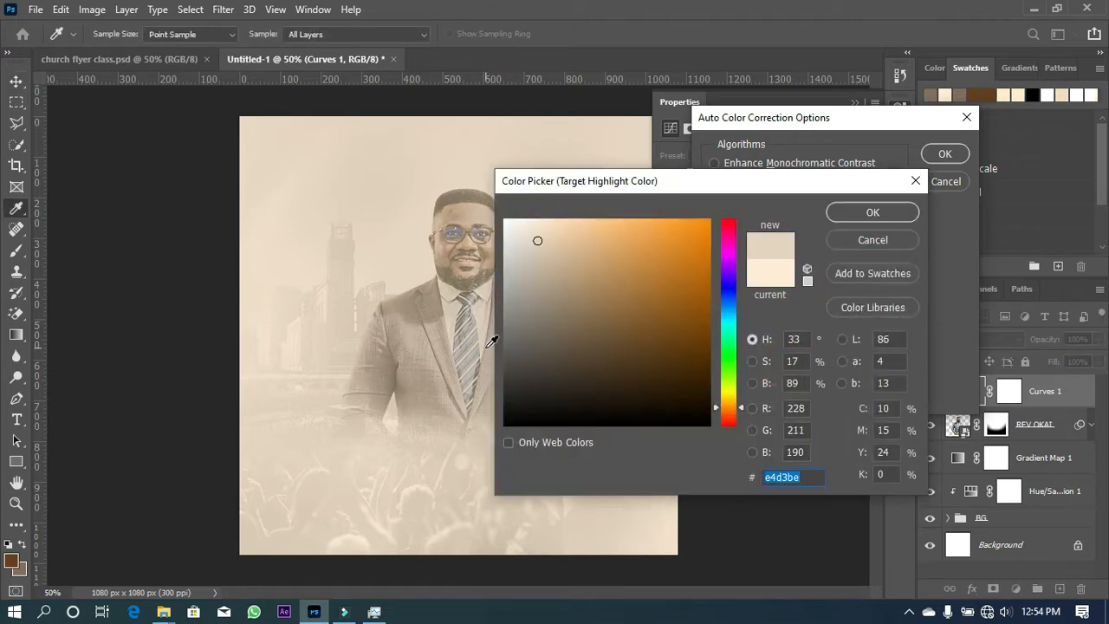
drag(537, 242, 544, 218)
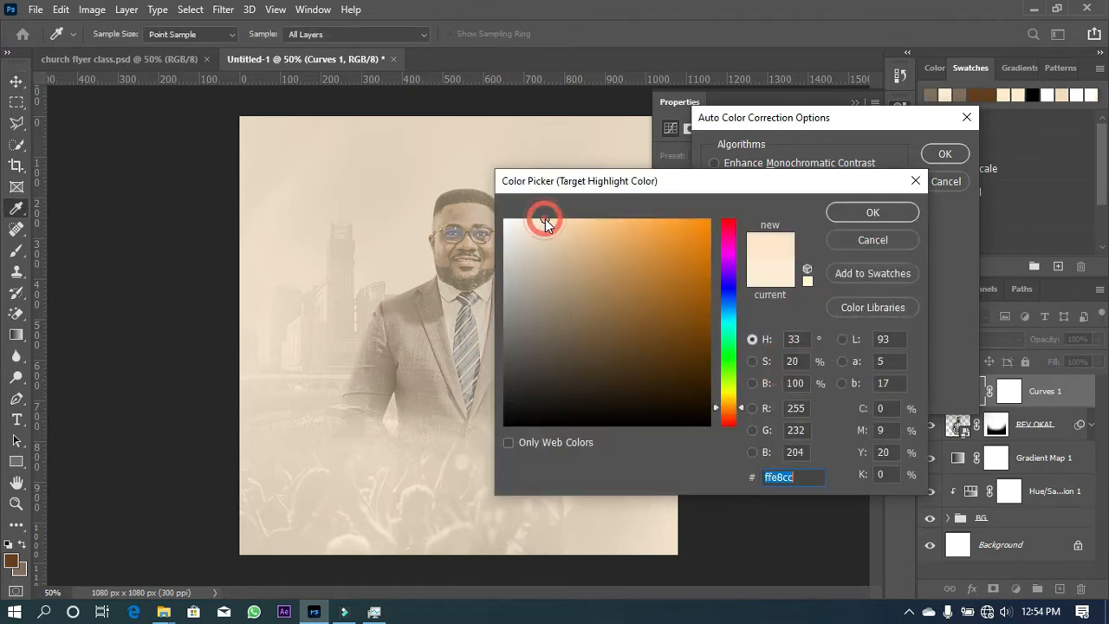
click(877, 211)
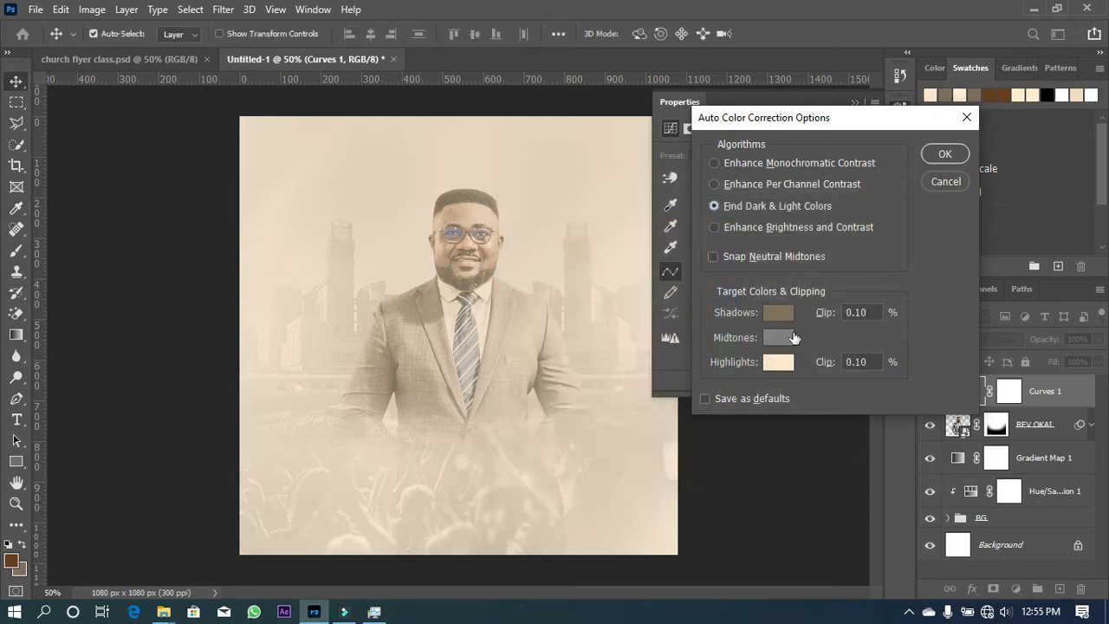
click(945, 154)
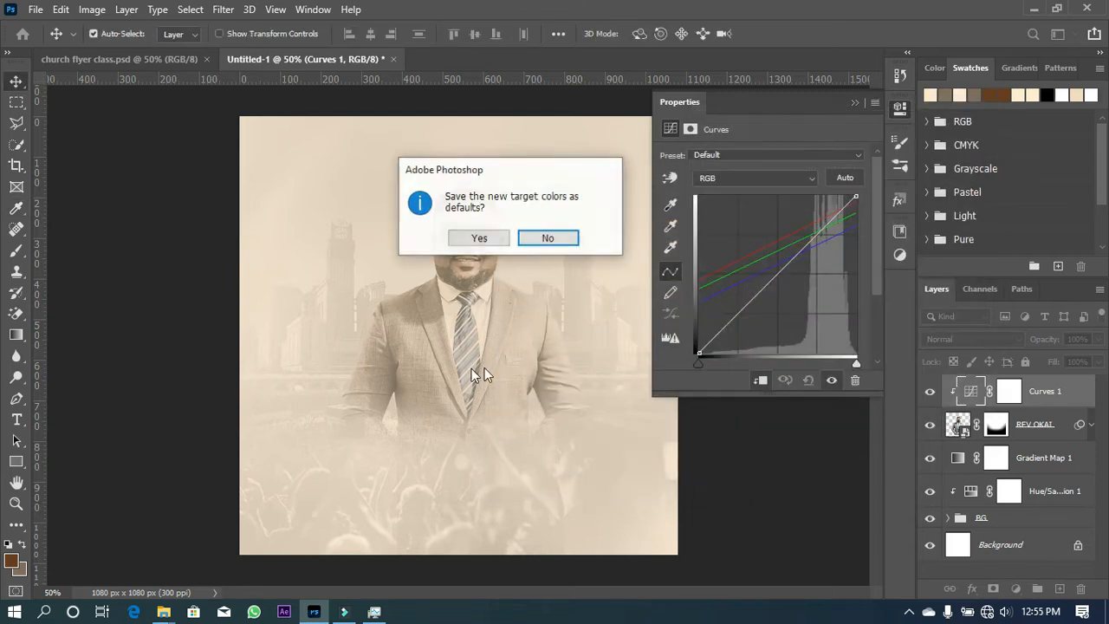
click(460, 249)
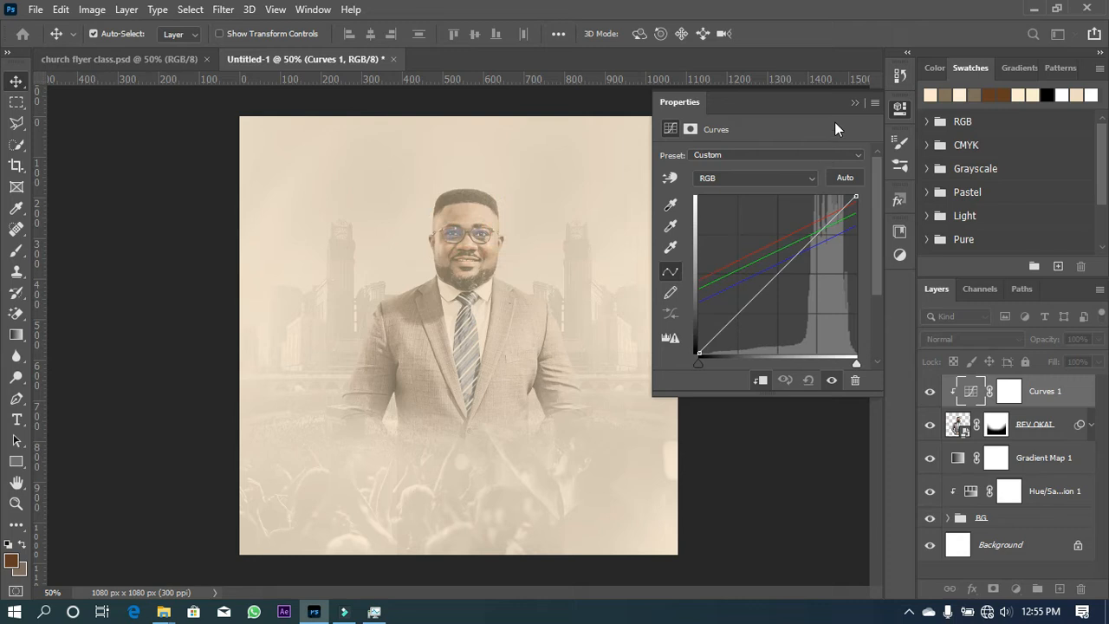
click(853, 104)
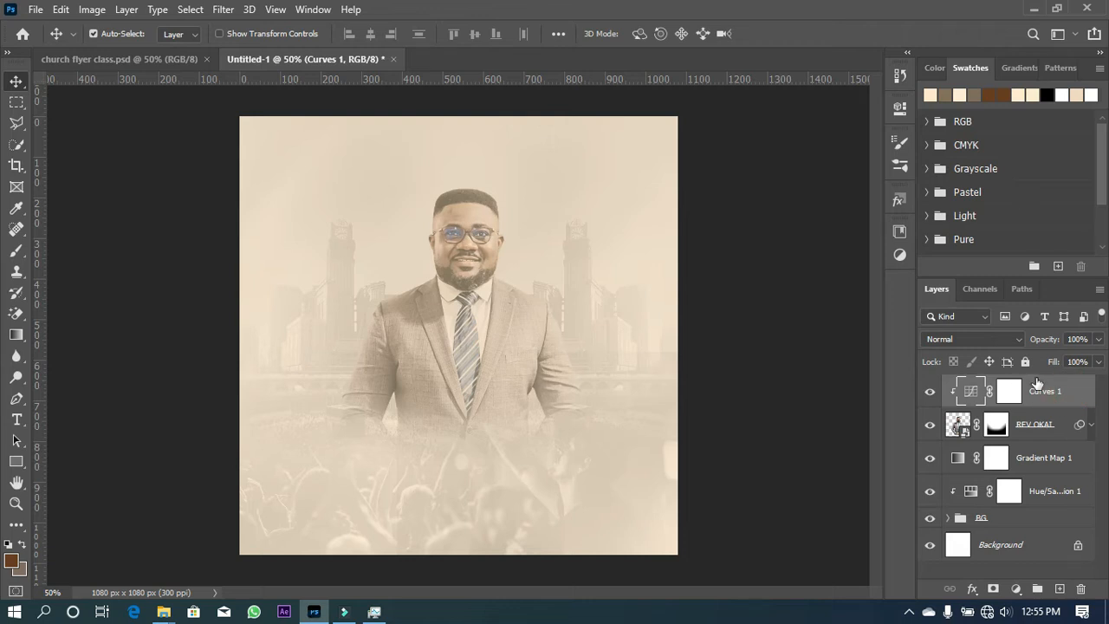
Split the Curves layer's Blend If sliders for the underlying layer to 0/126 for shadows and 91/255 for highlights
key(space)
drag(413, 246, 734, 92)
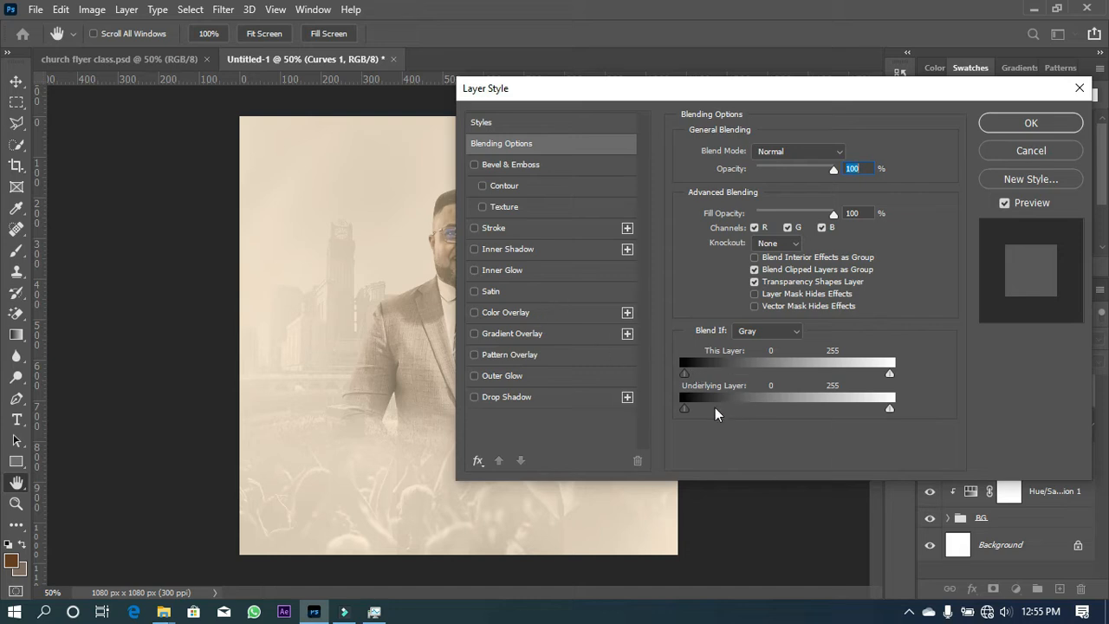
drag(685, 408, 789, 395)
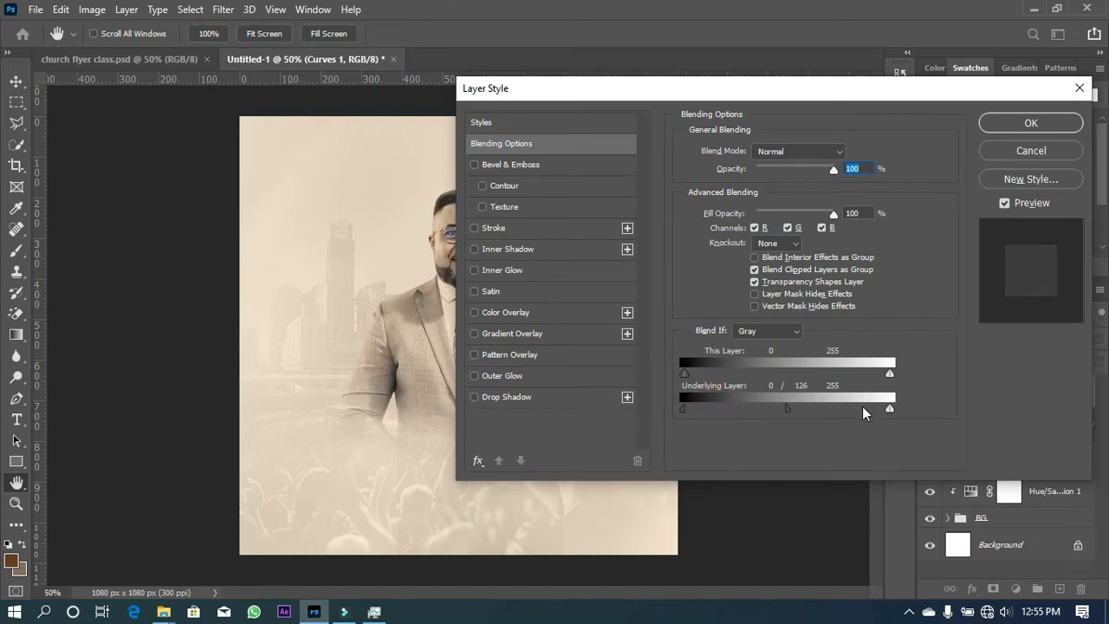
drag(890, 408, 759, 425)
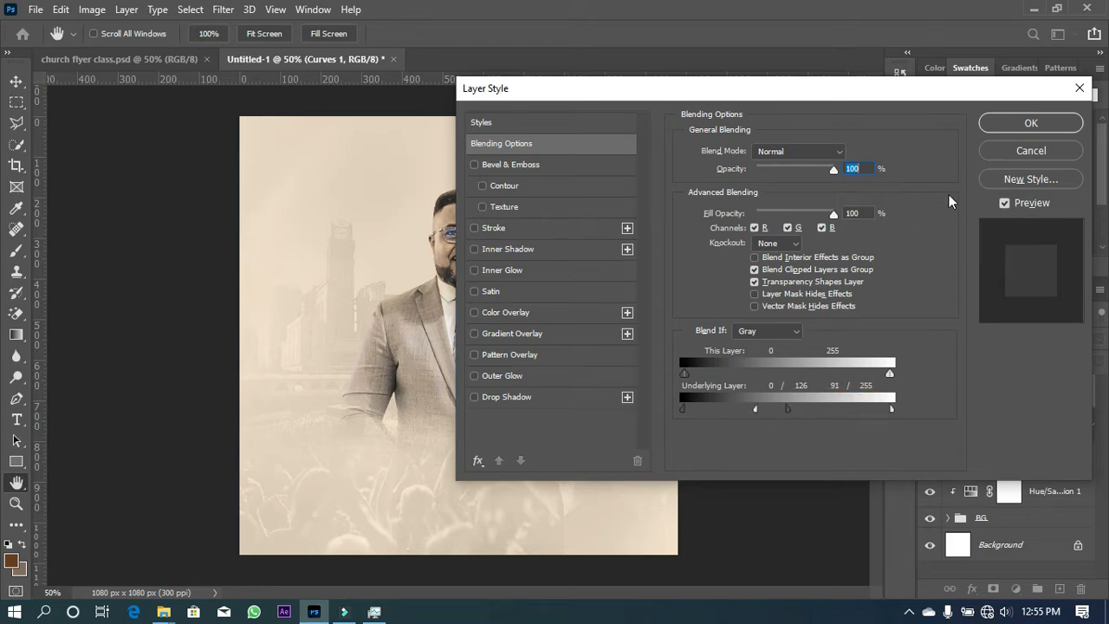
click(1019, 125)
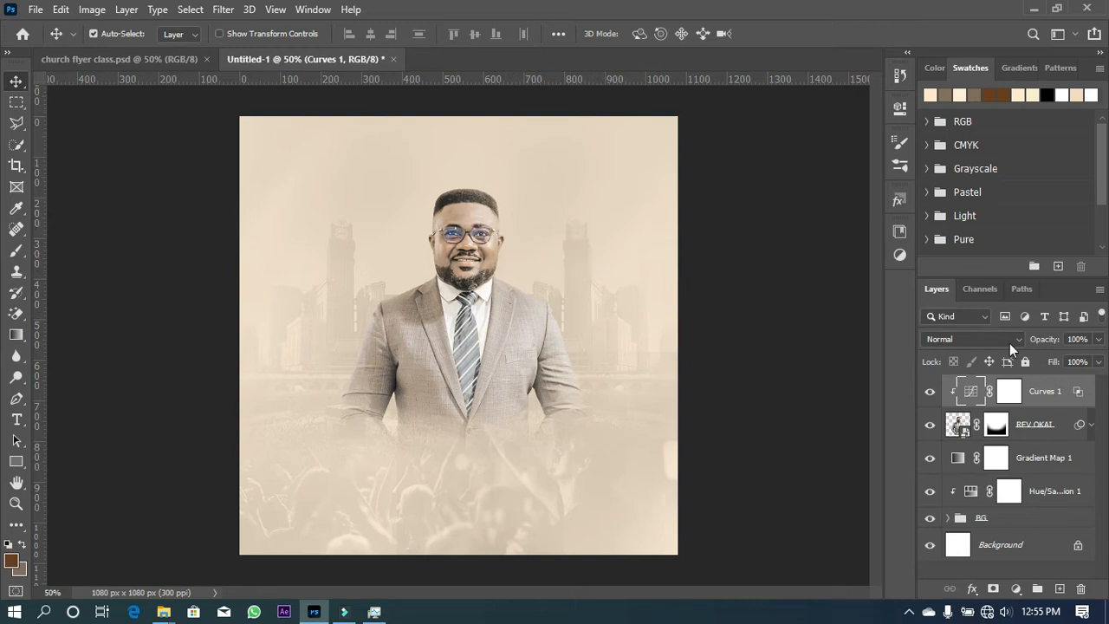
Set the Curves layer to 73% fill and 60% opacity, and compare the portrait with and without it
click(1100, 361)
drag(1080, 381, 1077, 382)
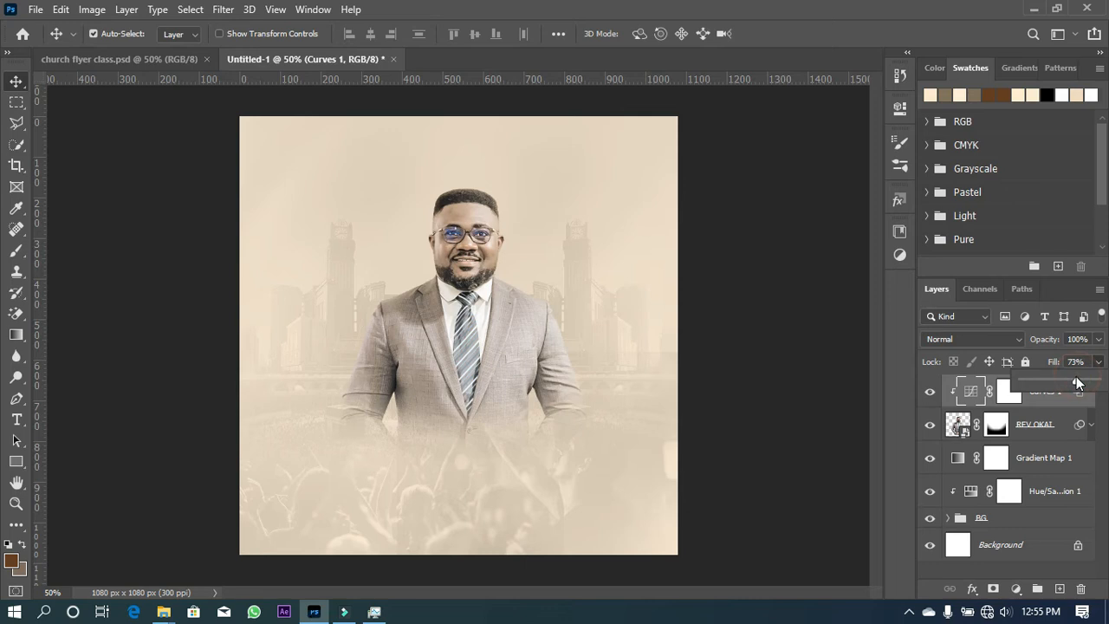
click(1098, 339)
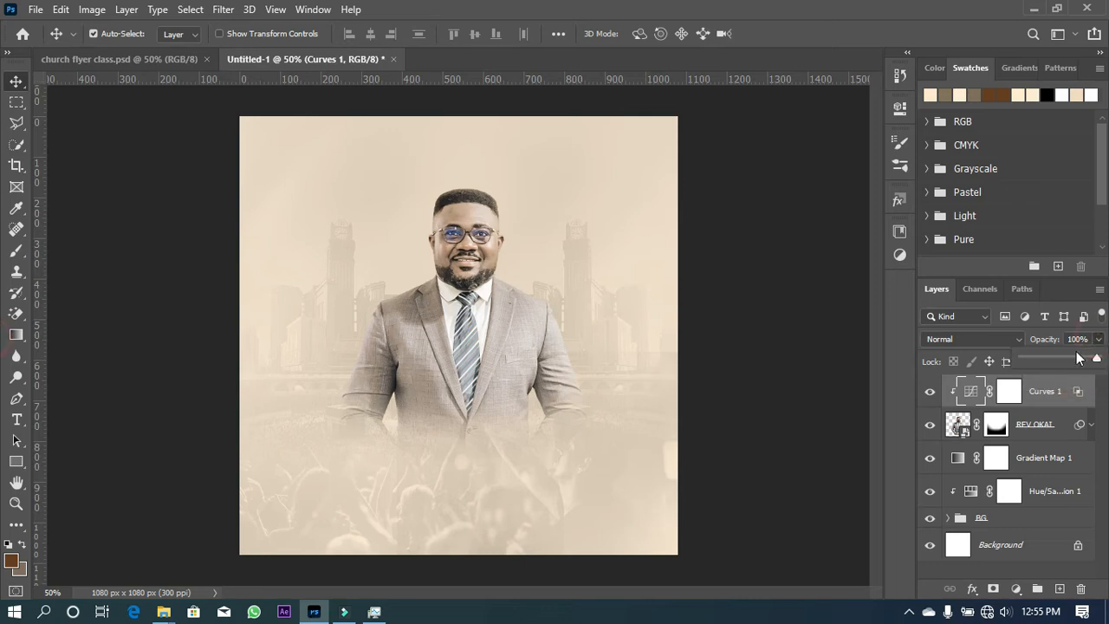
drag(1073, 360, 1067, 362)
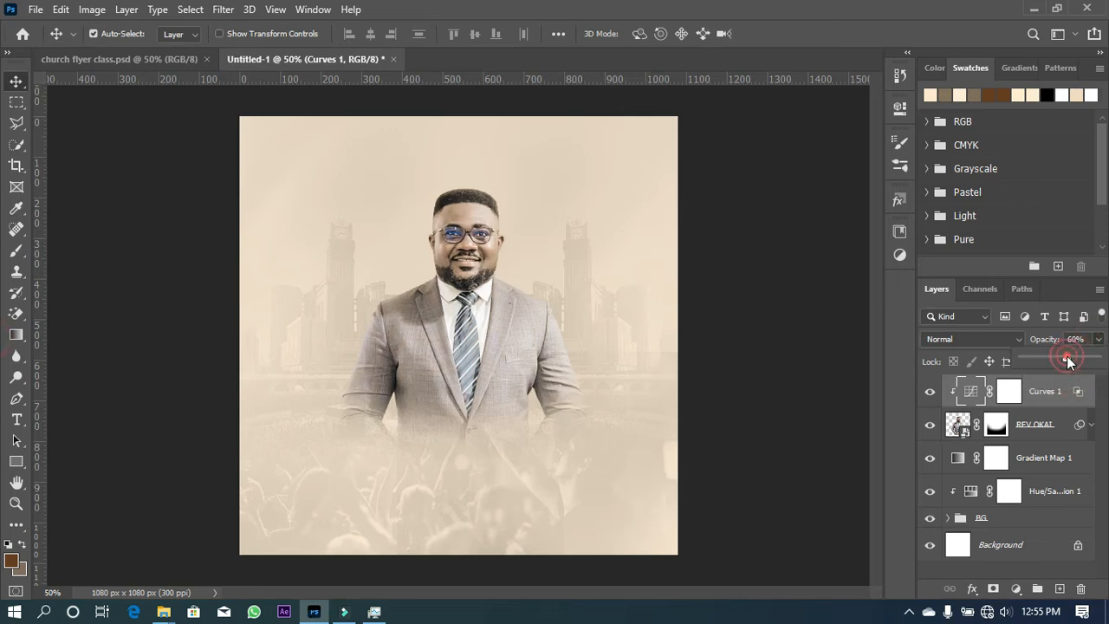
click(930, 394)
click(931, 392)
click(931, 392)
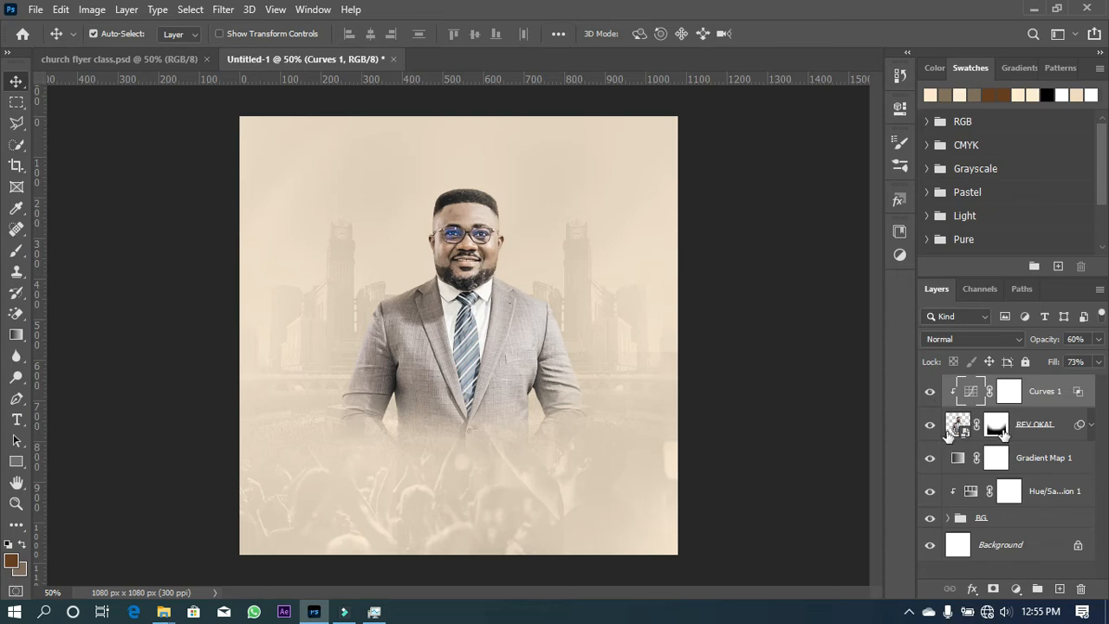
Add a new empty layer on top and reduce the soft brush to 200 px
click(1057, 590)
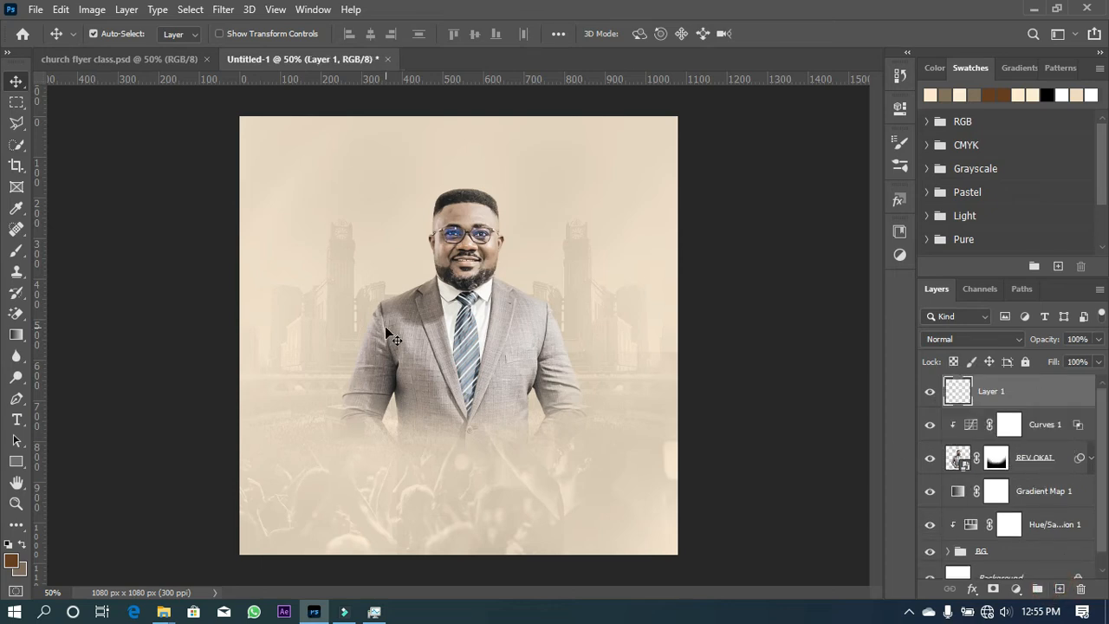
key(b)
key(bracketleft)
key(bracketleft)
key(bracketleft)
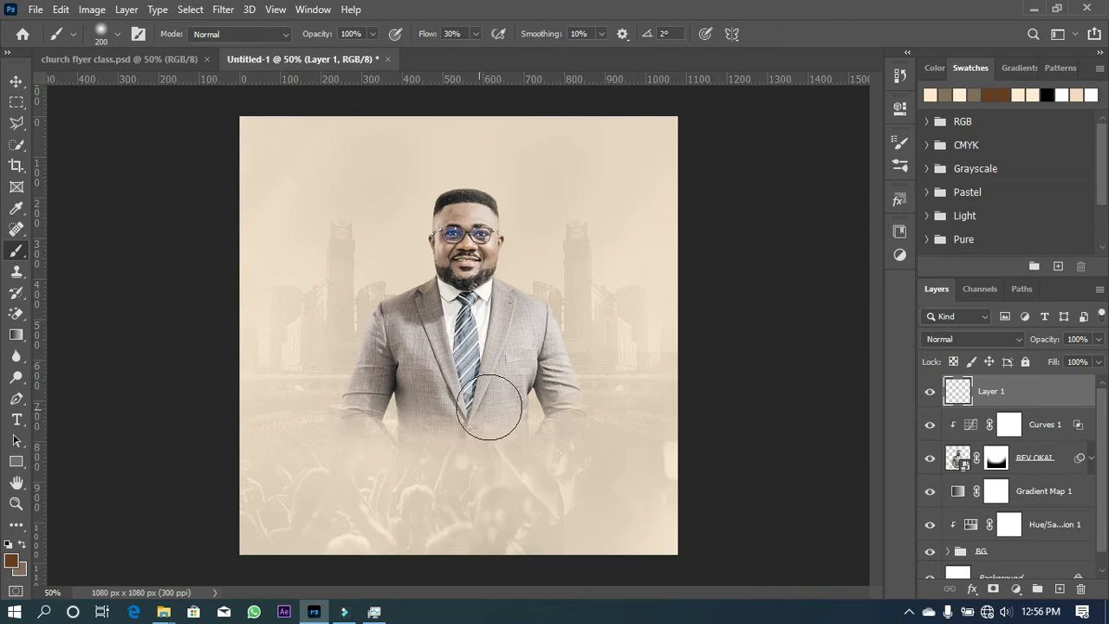
mouse_move(319, 411)
mouse_down()
mouse_move(416, 384)
mouse_move(599, 390)
mouse_move(602, 402)
mouse_up()
key(ctrl+z)
click(398, 235)
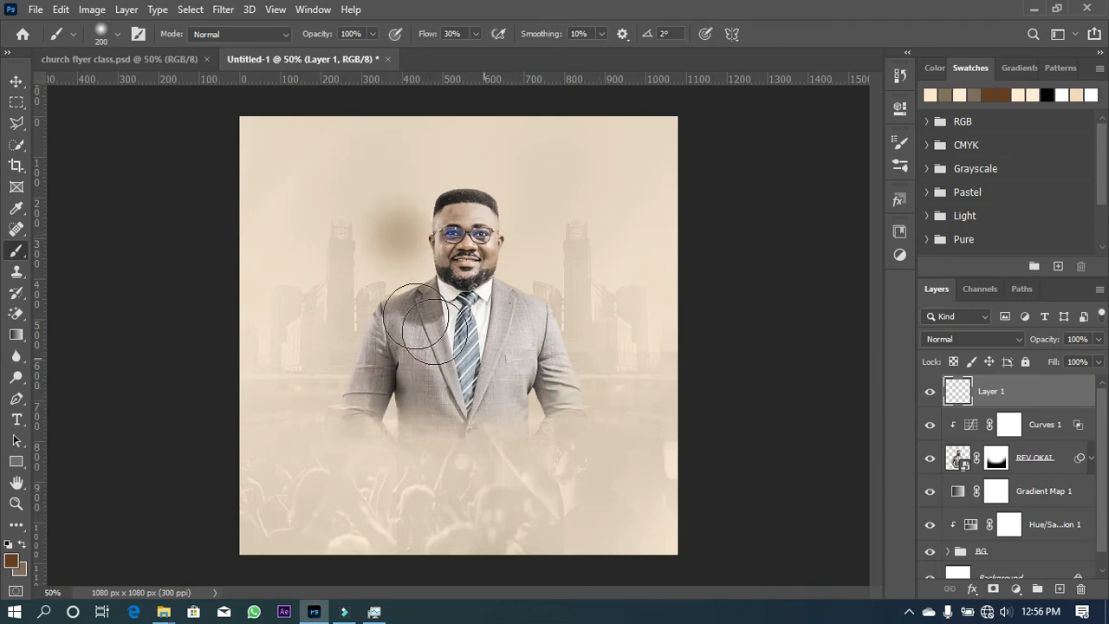
Sample the beige background beside the pastor's head and paint a soft haze over his lower torso and hands
alt+click(404, 237)
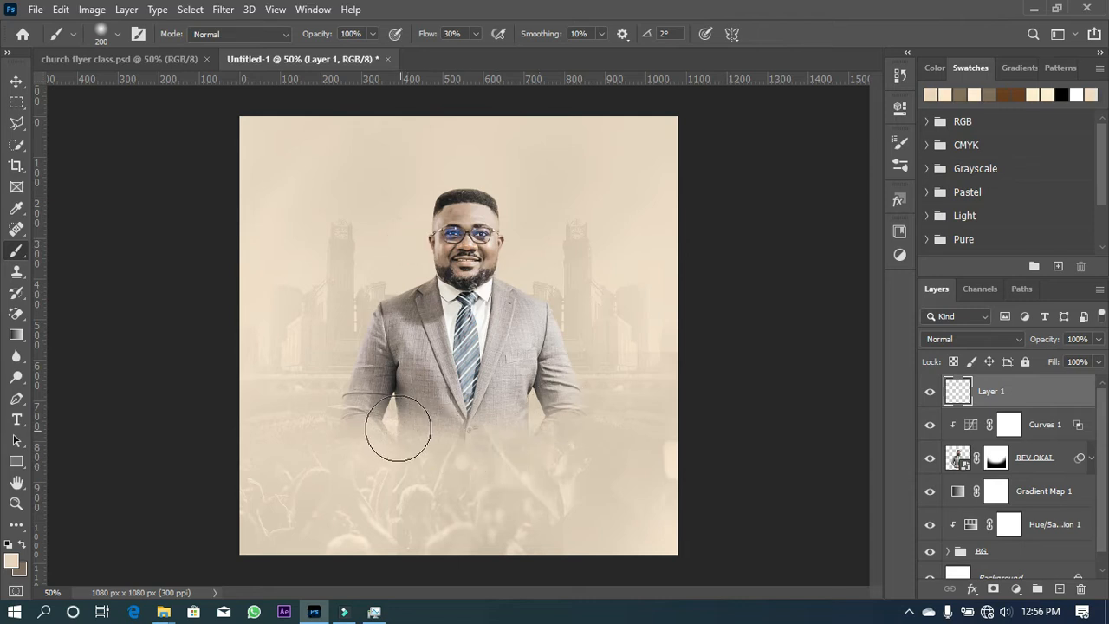
drag(479, 422, 576, 394)
mouse_move(494, 440)
mouse_down()
mouse_move(607, 424)
mouse_move(339, 439)
mouse_move(563, 433)
mouse_move(288, 424)
mouse_move(553, 427)
mouse_up()
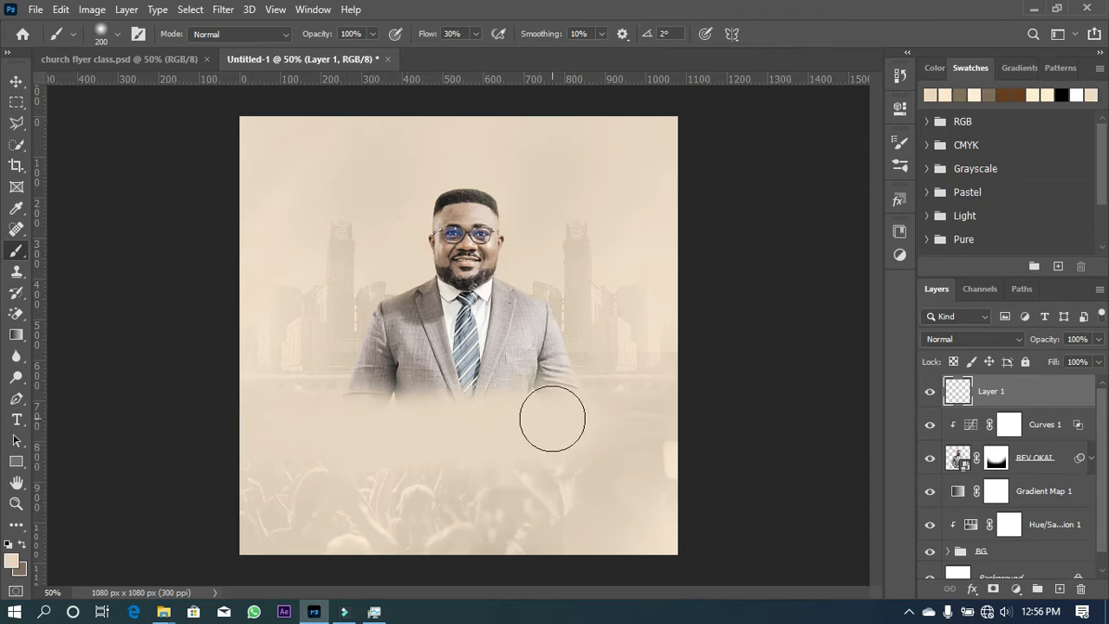
drag(482, 430, 583, 408)
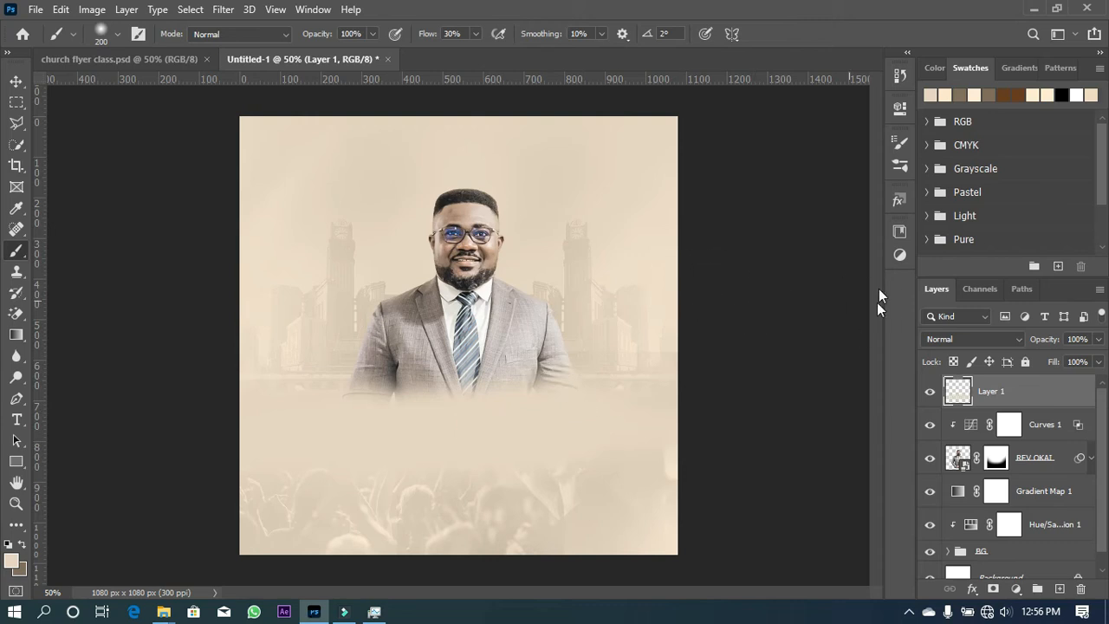
Apply a Gaussian Blur with a 24.9 px radius to the beige haze layer
click(223, 9)
mouse_move(249, 9)
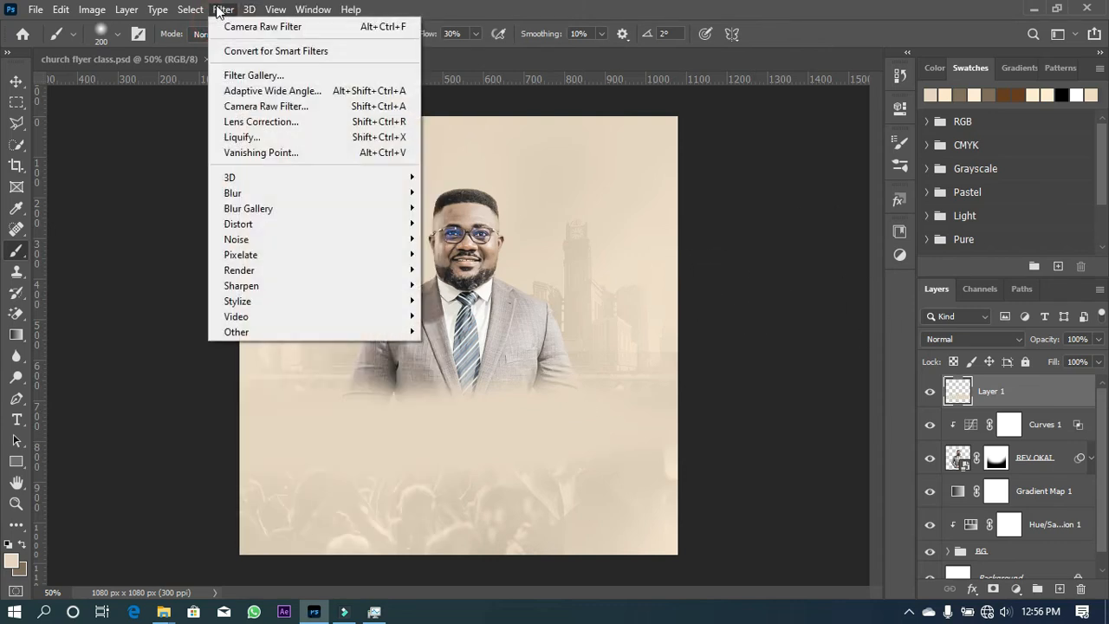
mouse_move(303, 193)
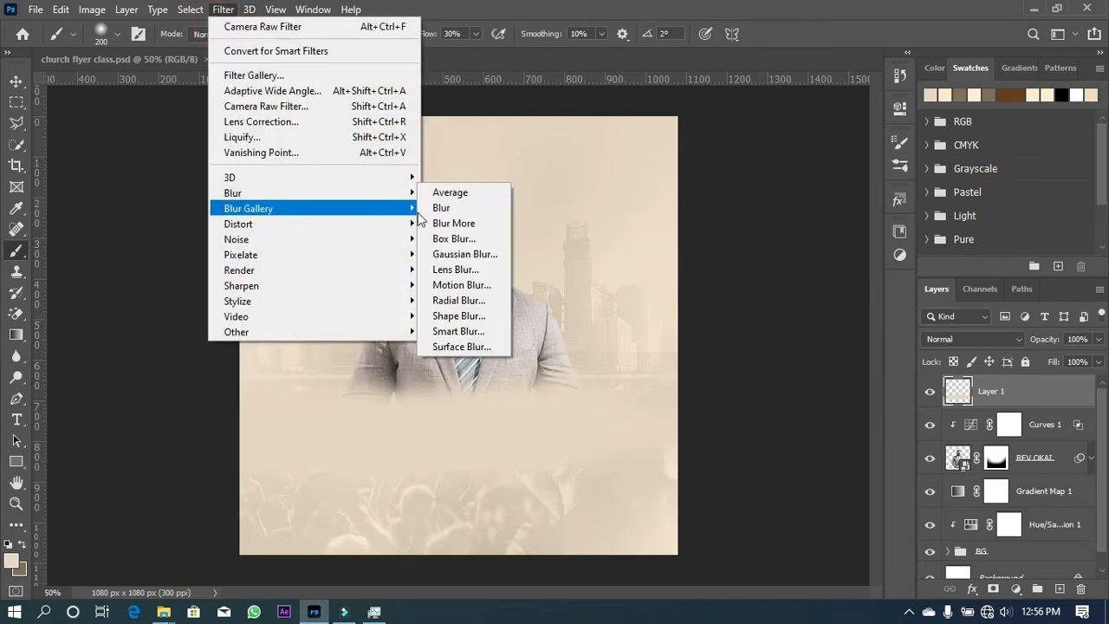
click(475, 254)
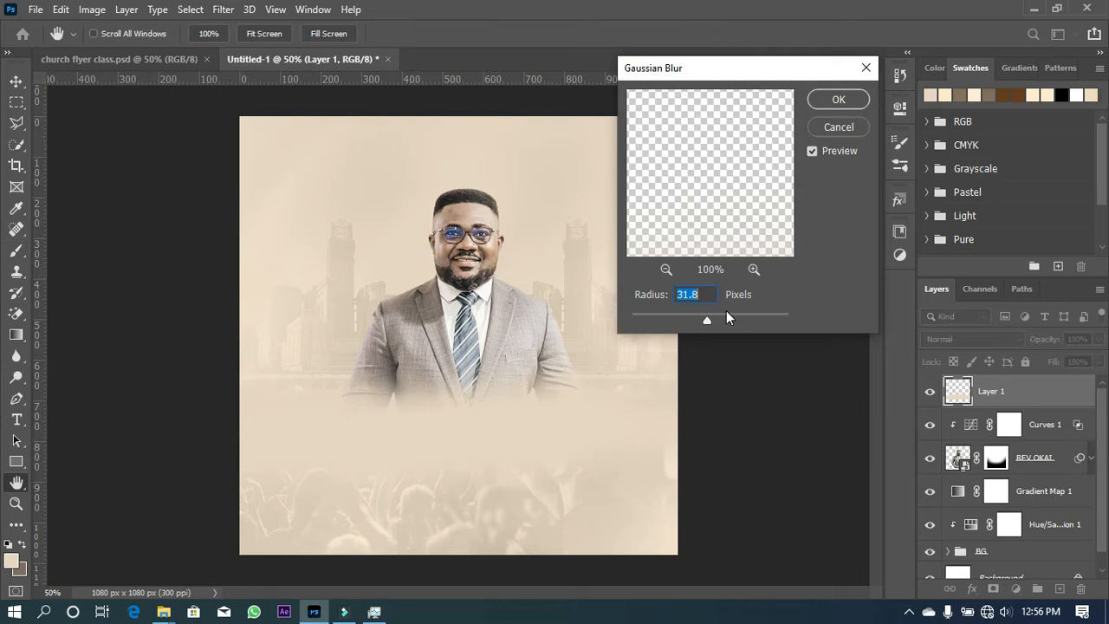
click(691, 323)
drag(699, 321, 703, 321)
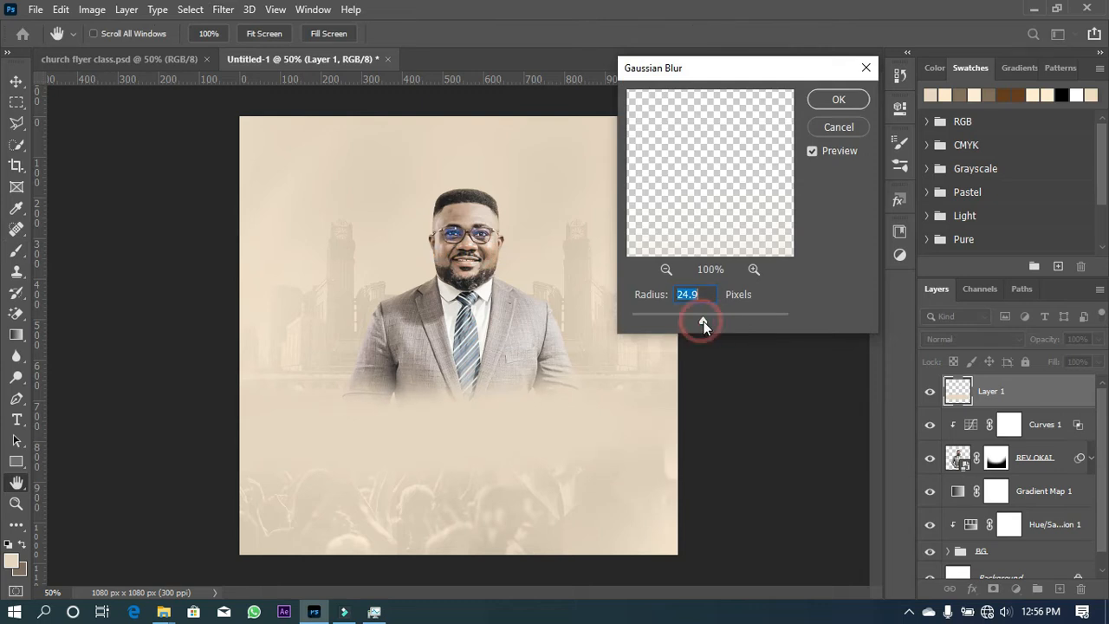
click(838, 100)
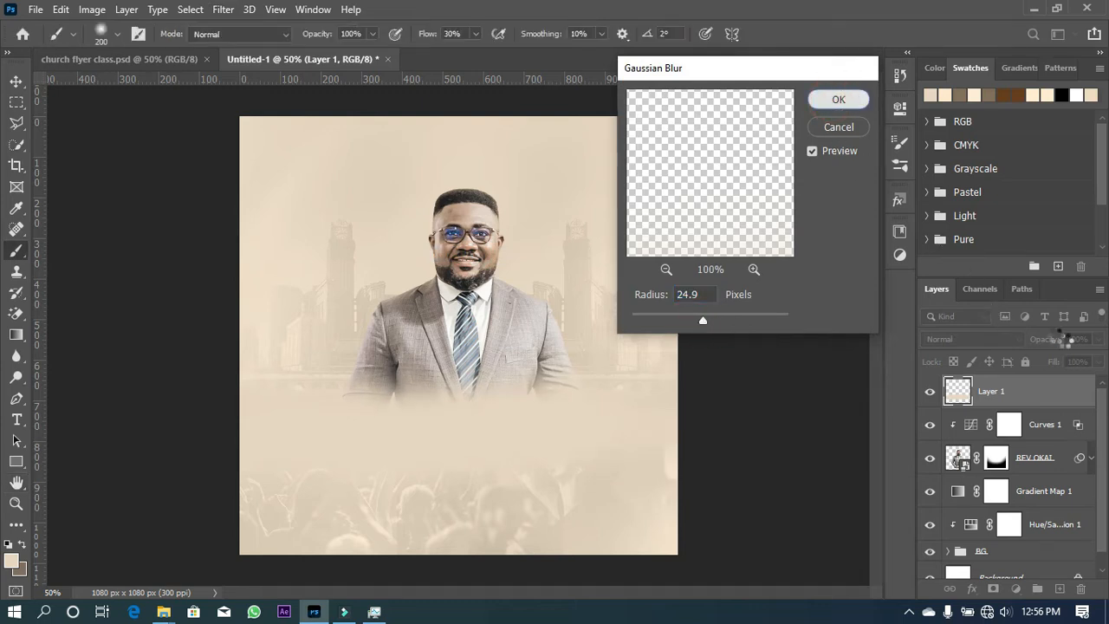
Set the haze layer to 68% fill and 80% opacity, and compare the portrait with and without it
click(1097, 363)
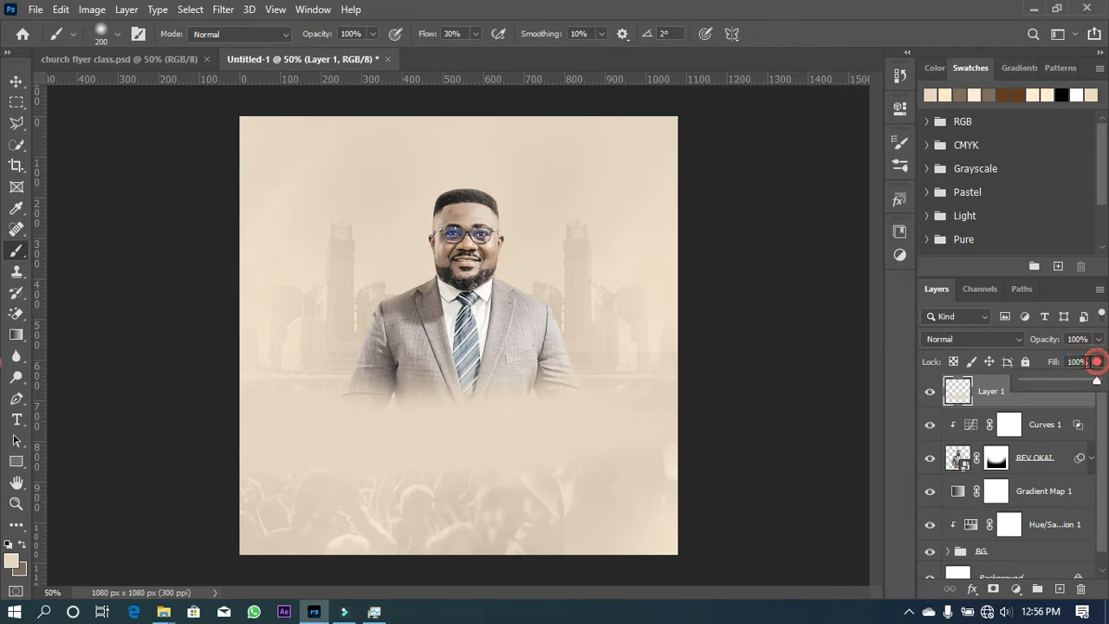
click(1058, 381)
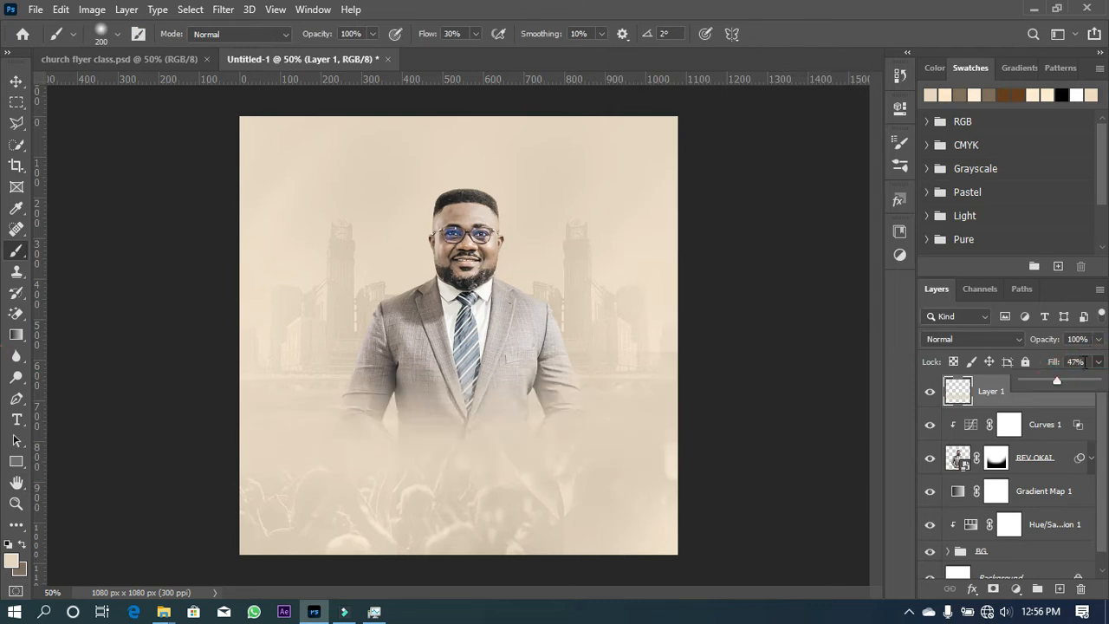
click(1073, 378)
click(1099, 339)
click(1075, 360)
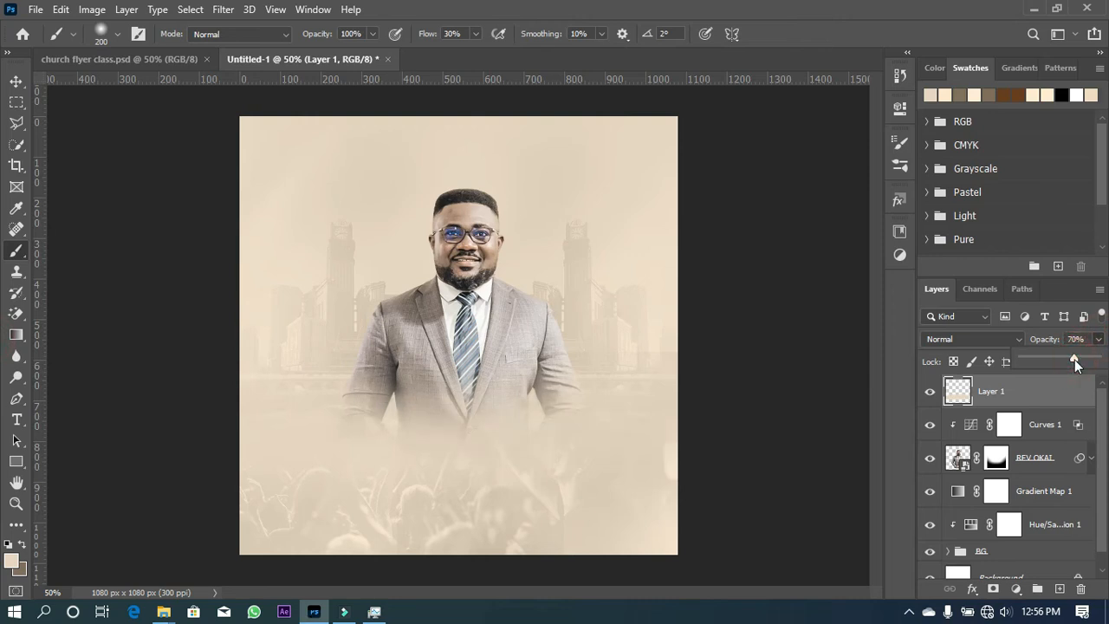
drag(1080, 360, 1082, 359)
click(935, 396)
click(935, 396)
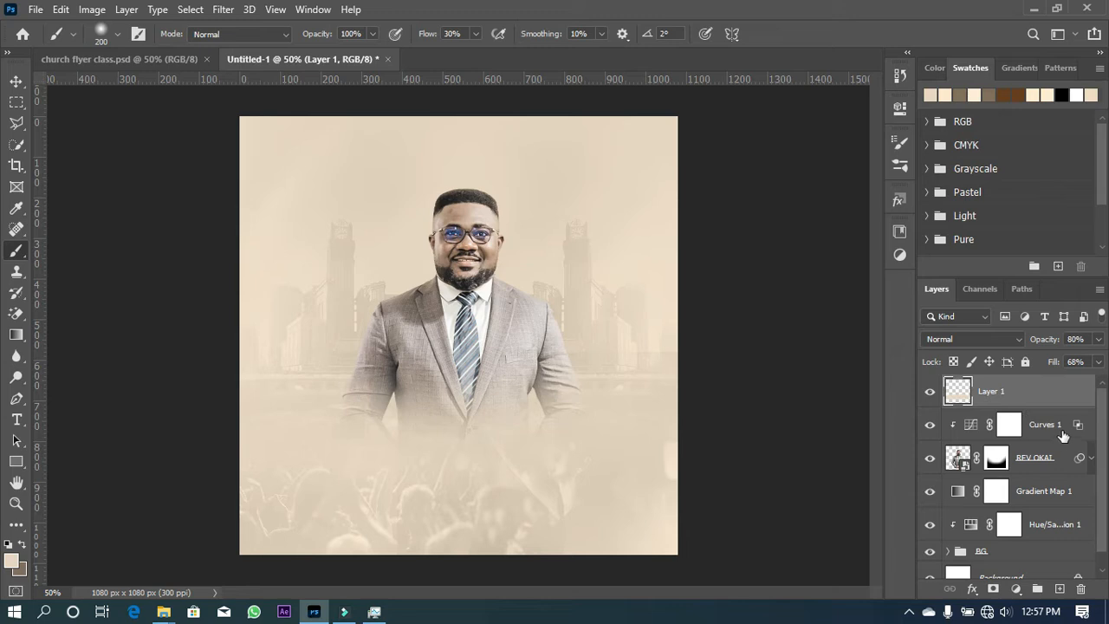
Group the layers from the haze down to the Hue/Saturation adjustment and name the group REV
shift+click(1055, 526)
key(ctrl+g)
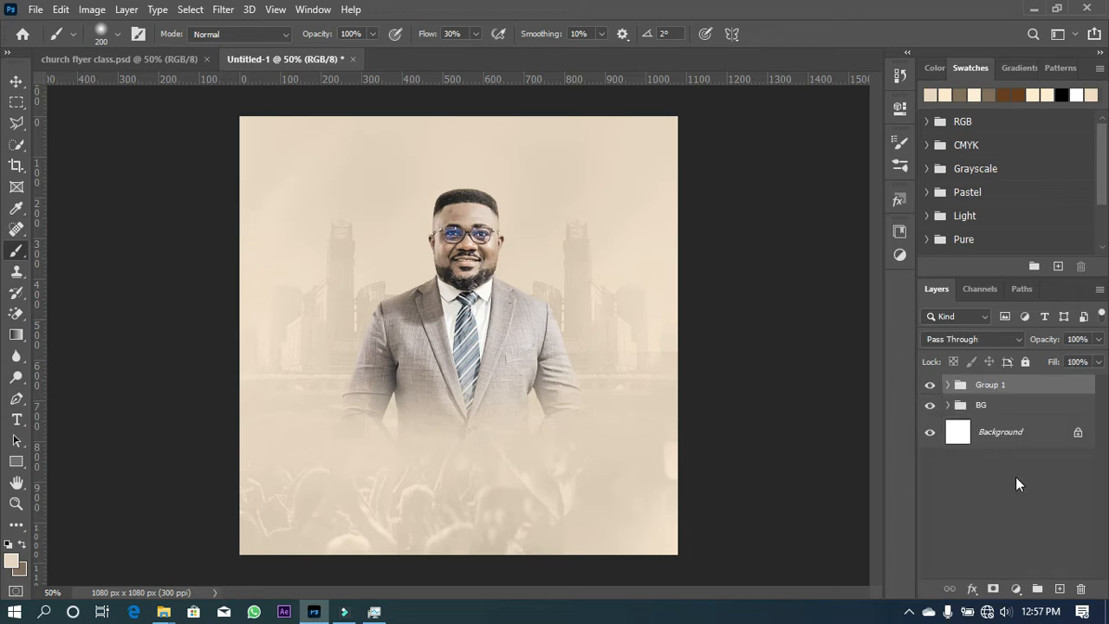
double_click(997, 394)
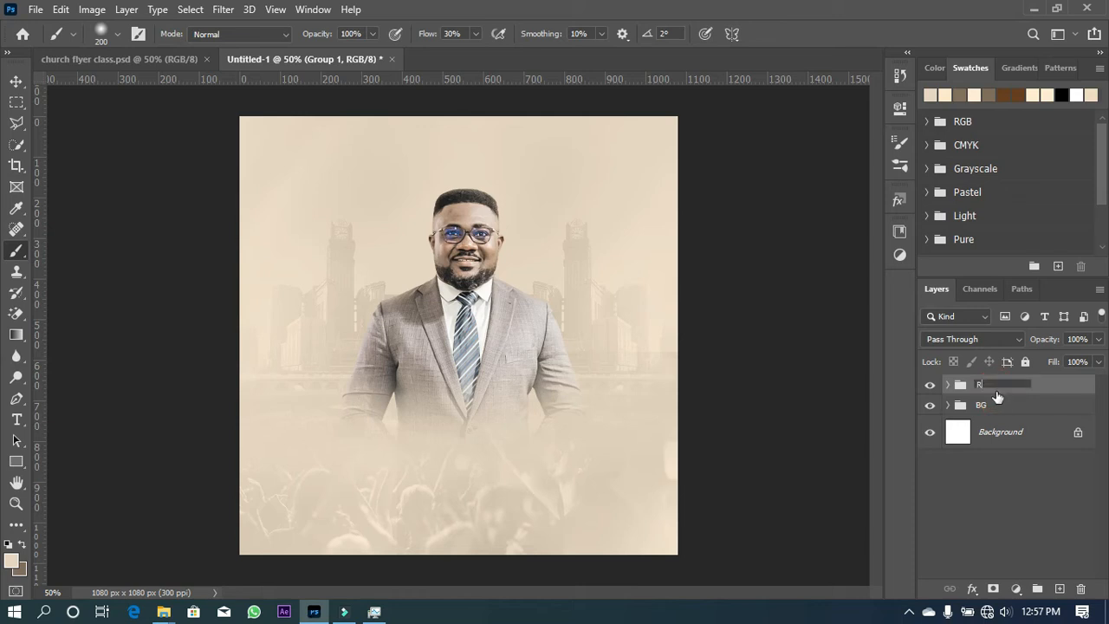
key(Return)
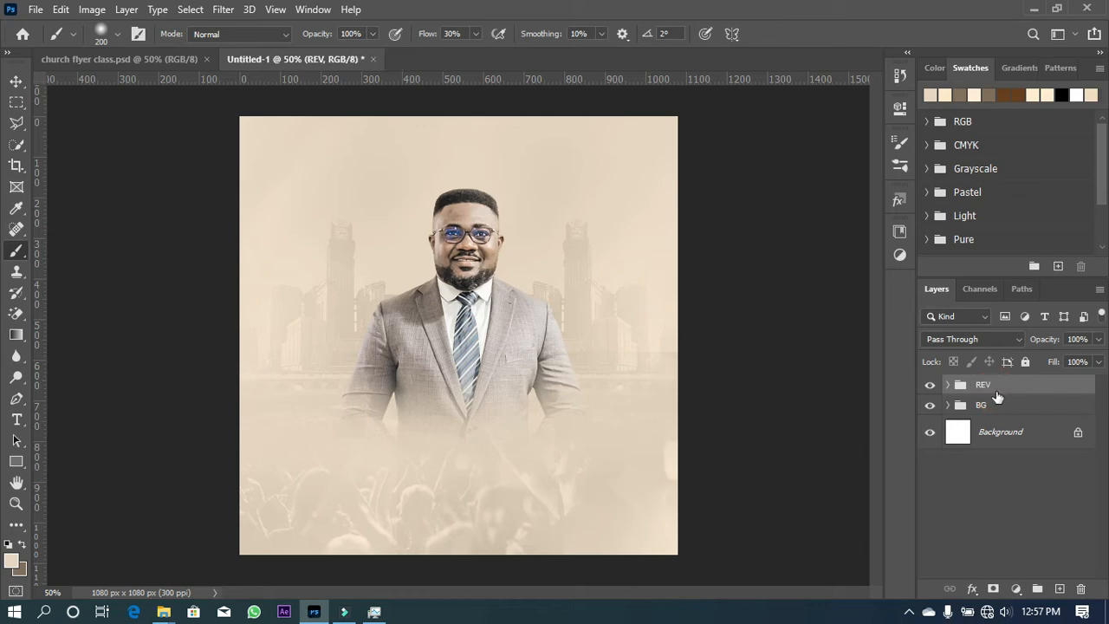
Colour-label the REV group yellow and the BG group orange
right_click(925, 392)
click(949, 451)
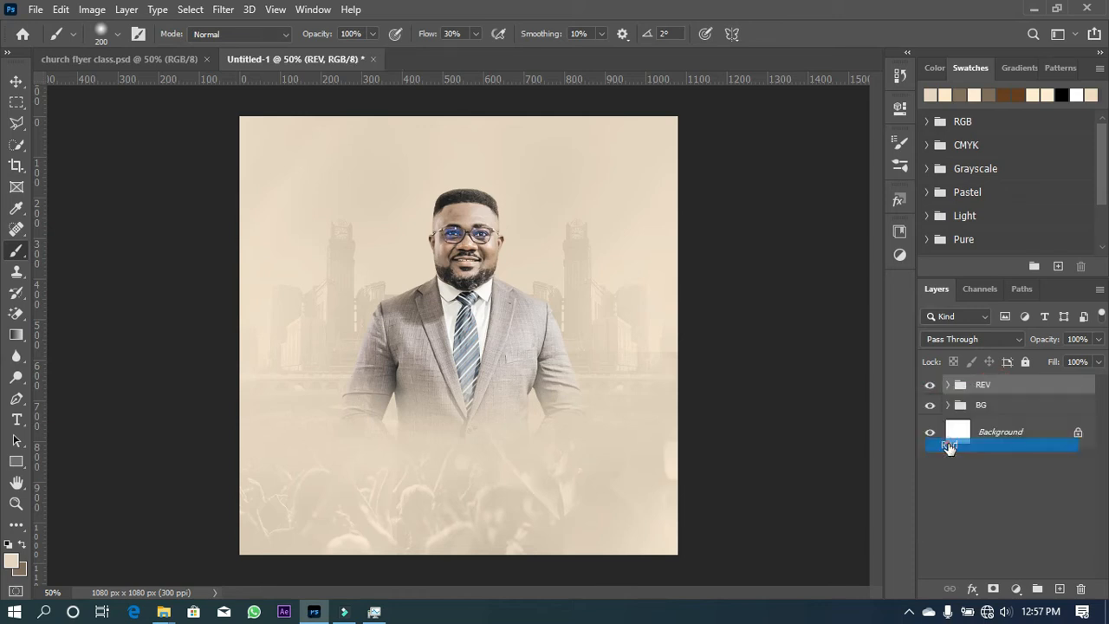
right_click(930, 404)
click(956, 478)
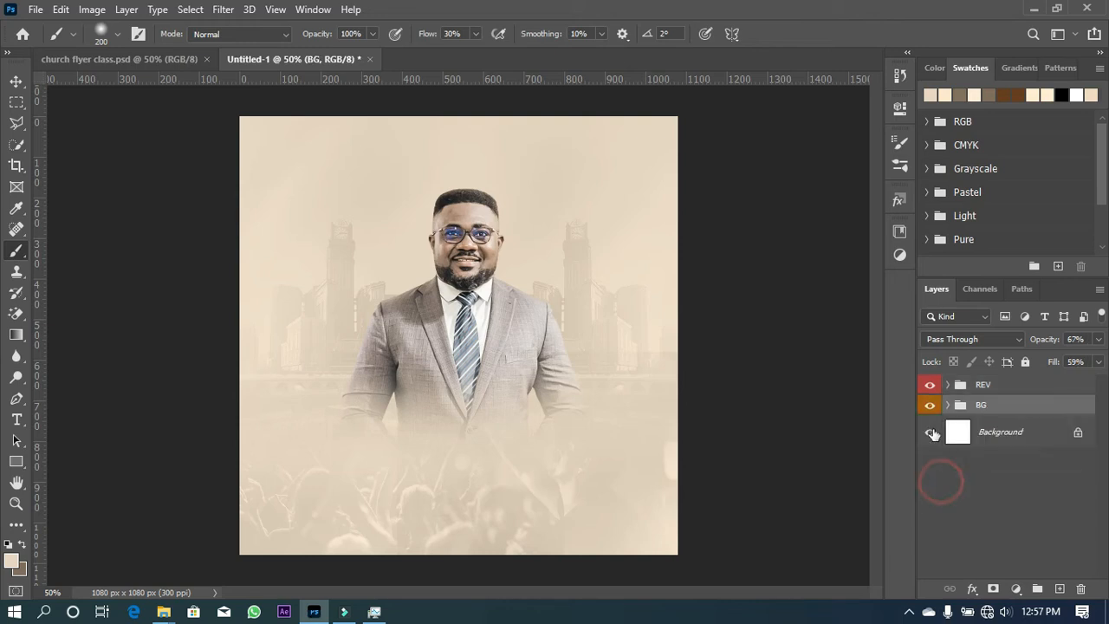
right_click(936, 391)
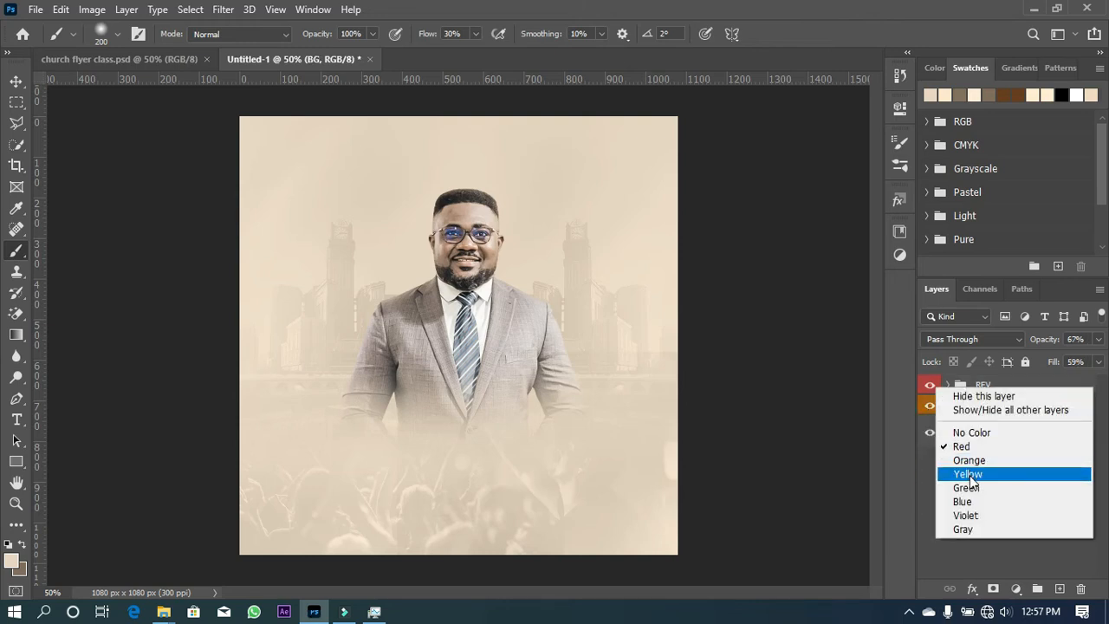
click(958, 473)
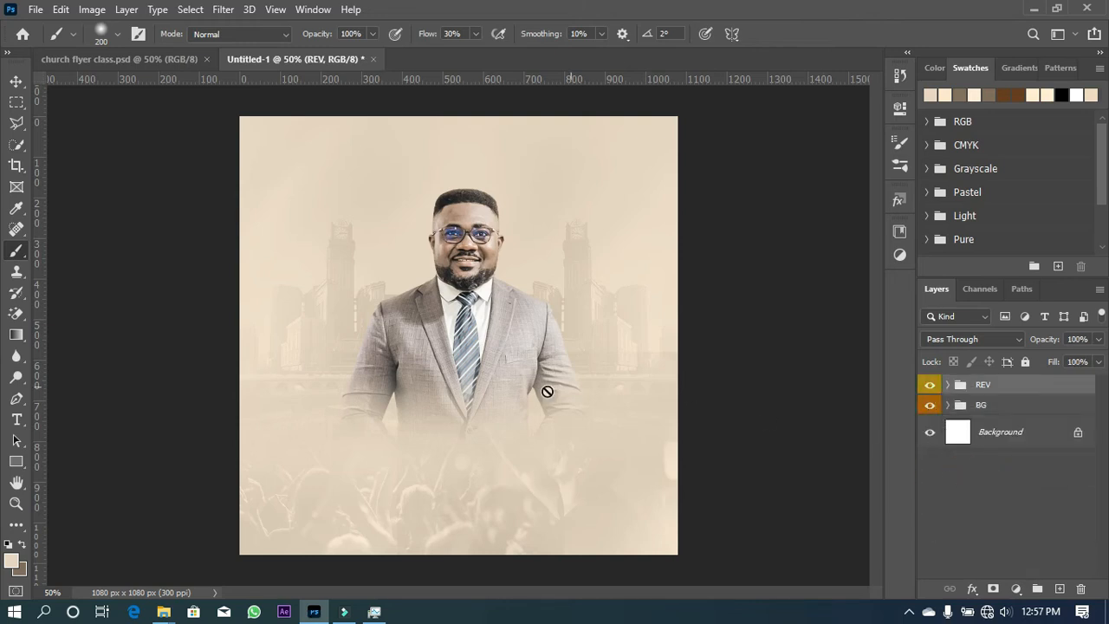
Place the golden light-beam image from the CHURCH CLASS folder on top, scale it to 28.60%, and shift it left about 32 px
key(v)
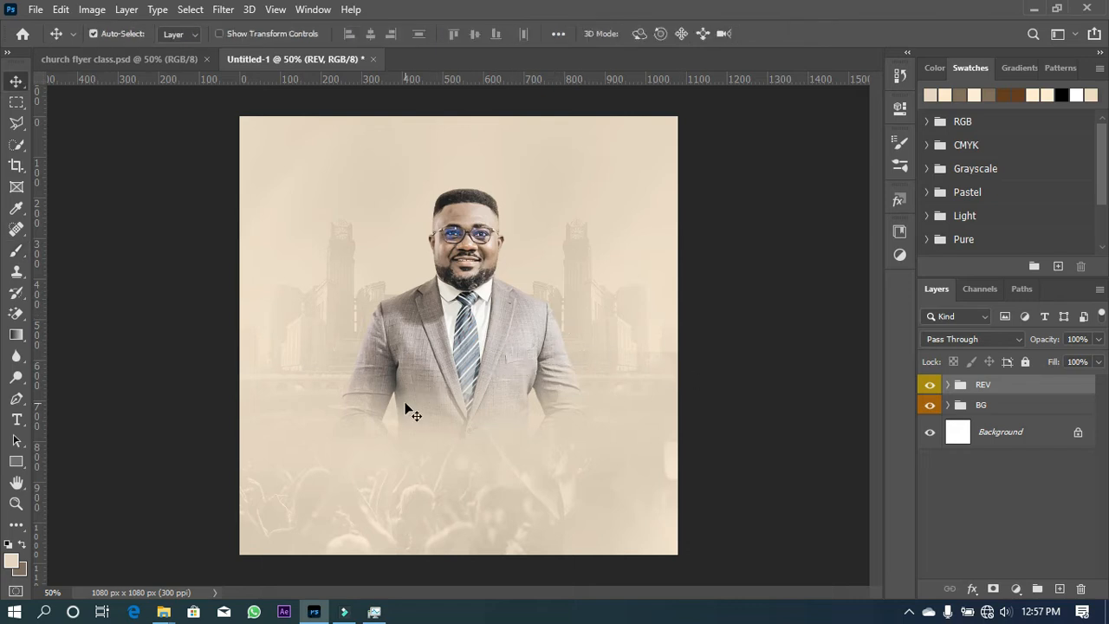
mouse_move(177, 612)
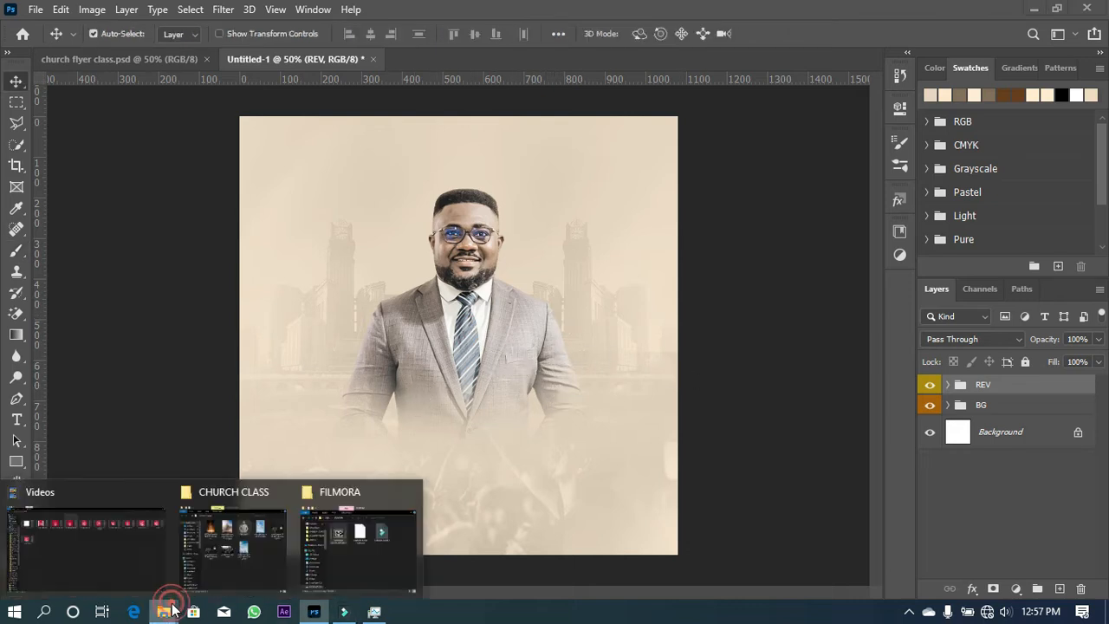
click(234, 537)
drag(386, 279, 240, 290)
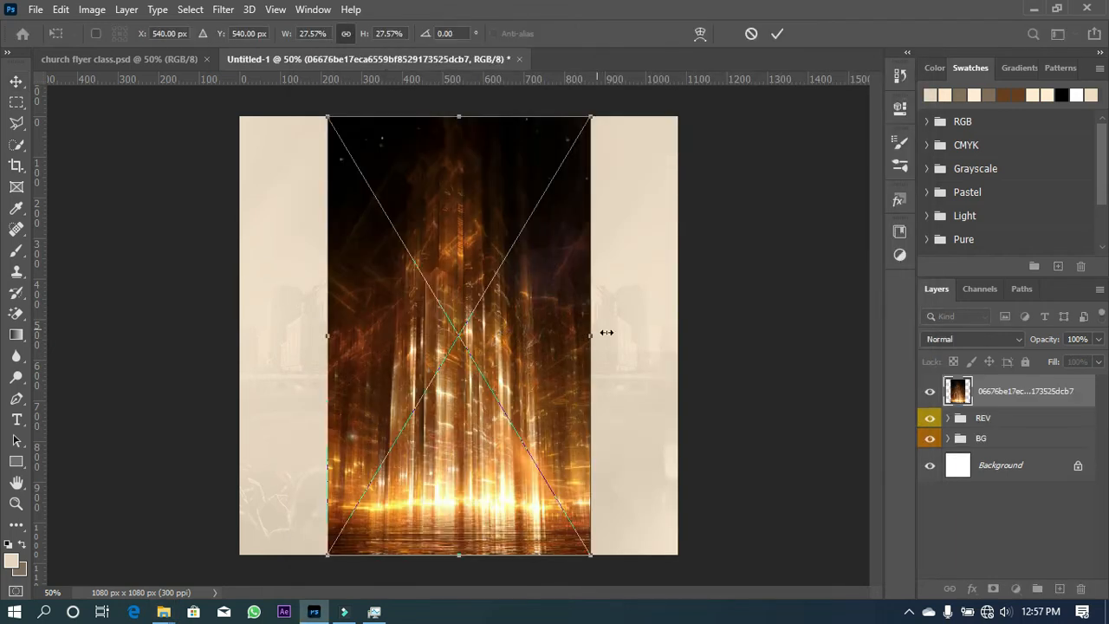
drag(590, 346, 601, 342)
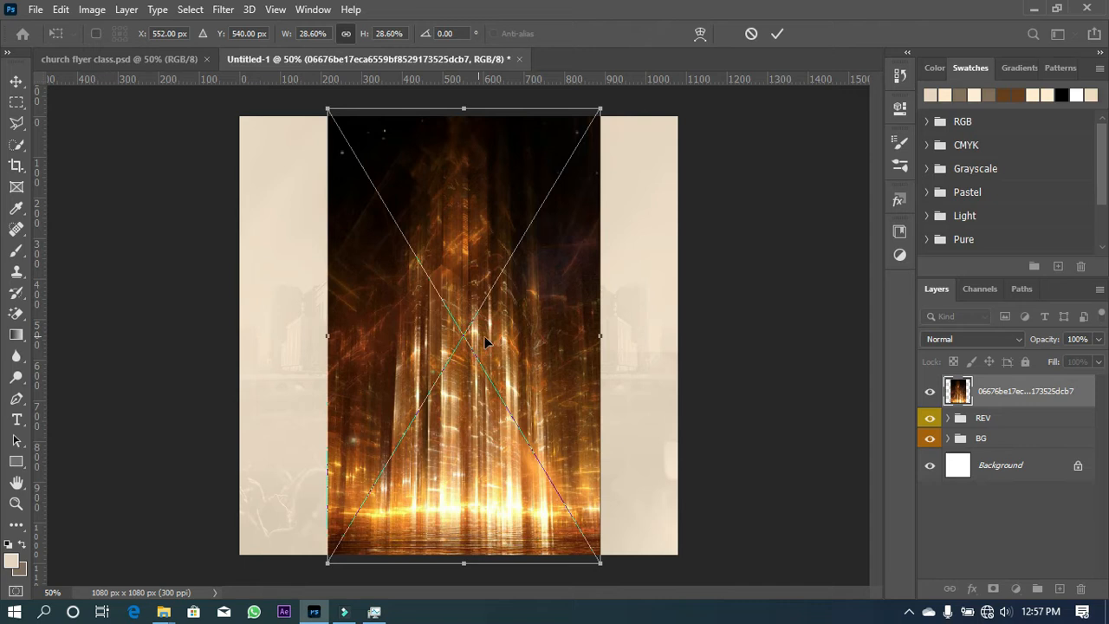
key(Return)
drag(492, 355, 483, 360)
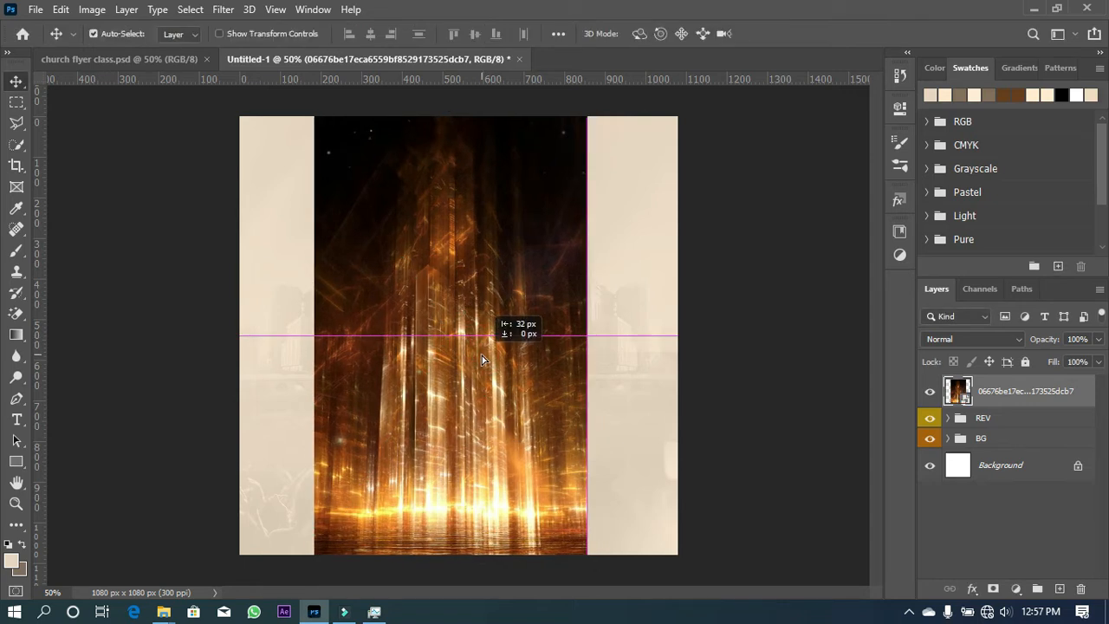
Apply a Motion Blur to the light-beam image at a 90° angle and 1542 px distance
click(221, 10)
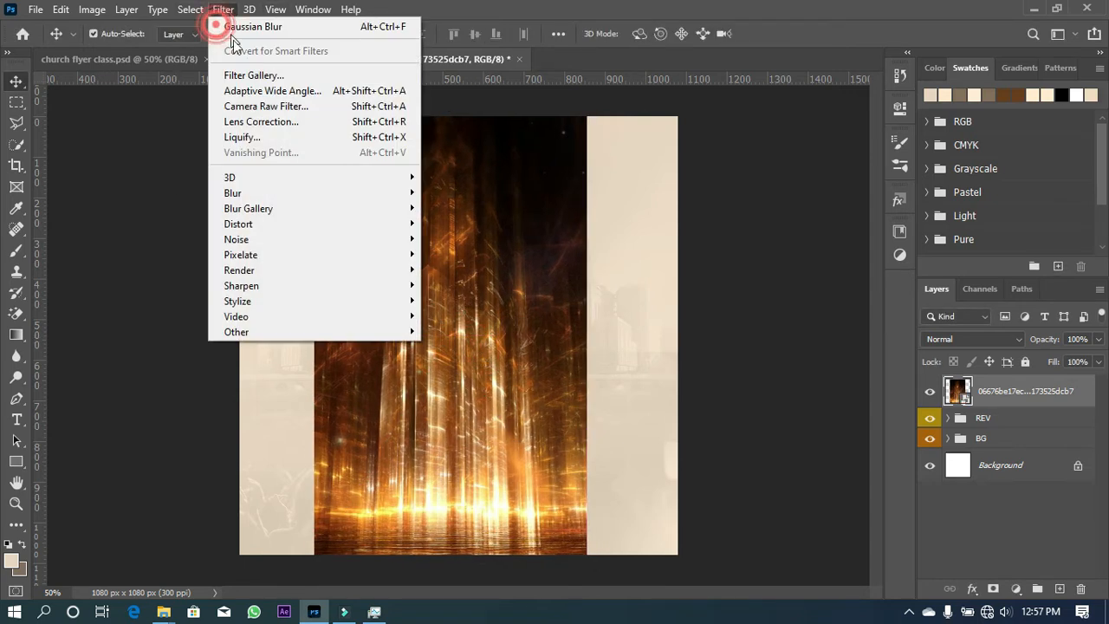
mouse_move(315, 192)
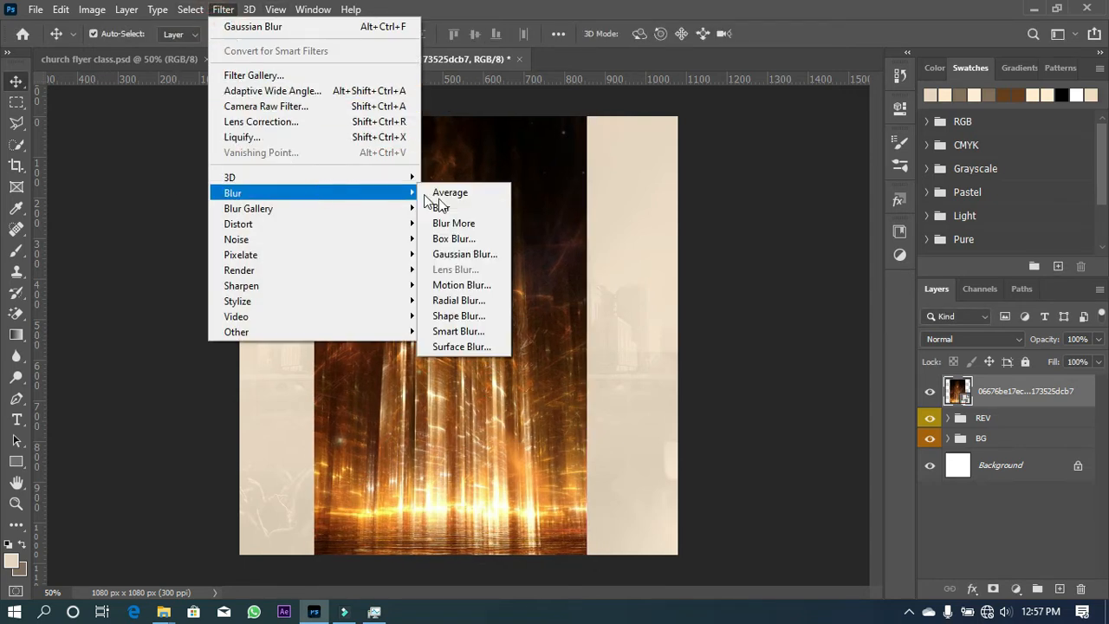
click(457, 291)
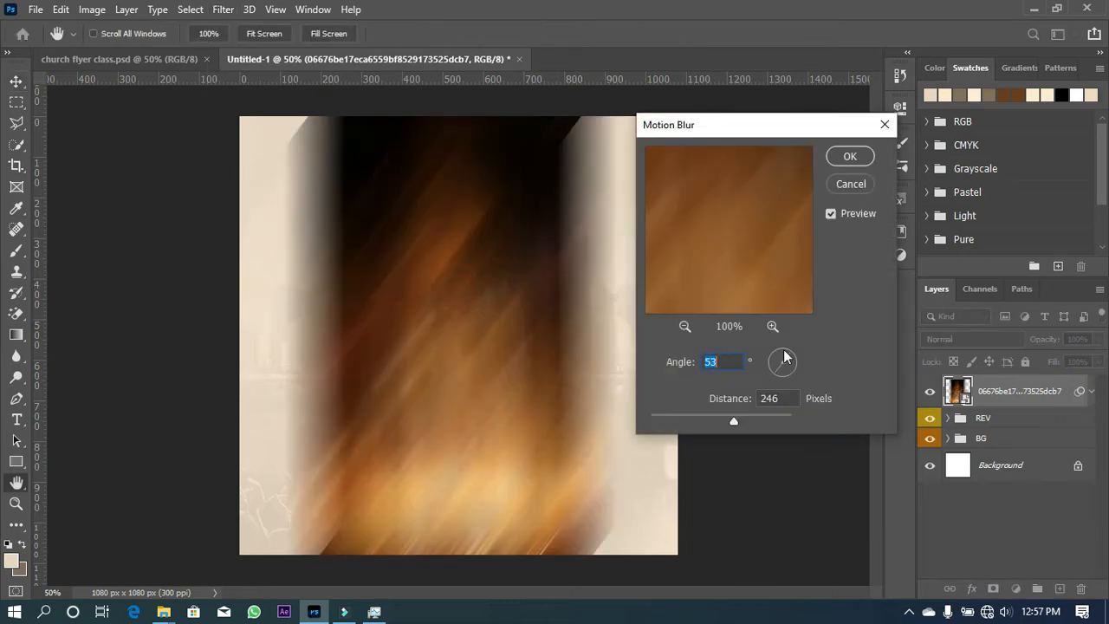
click(784, 356)
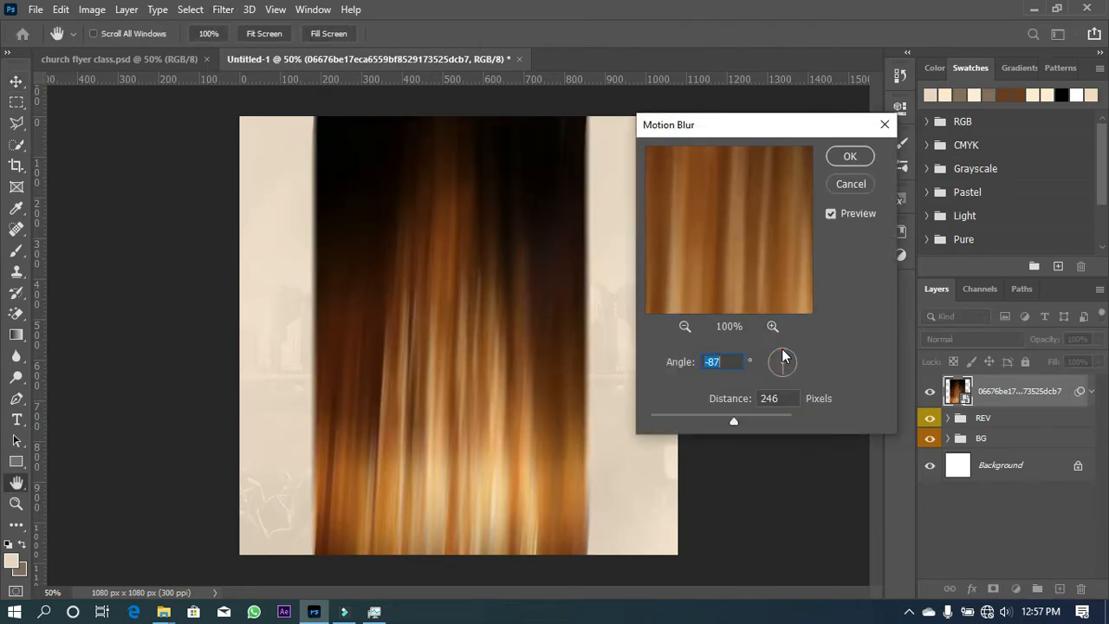
text(90)
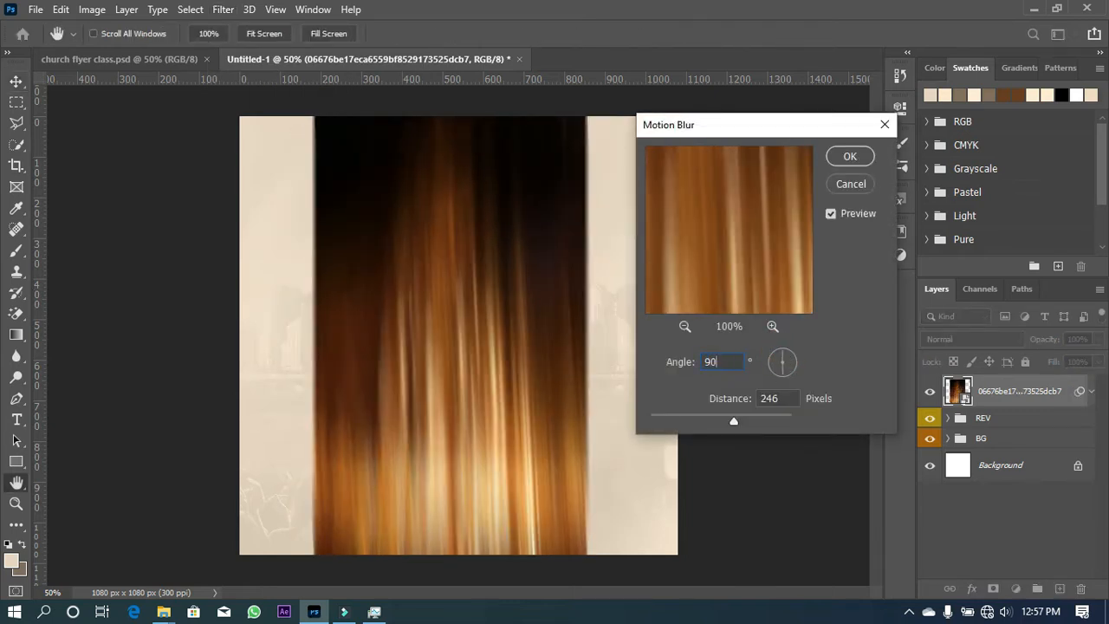
click(757, 422)
click(781, 422)
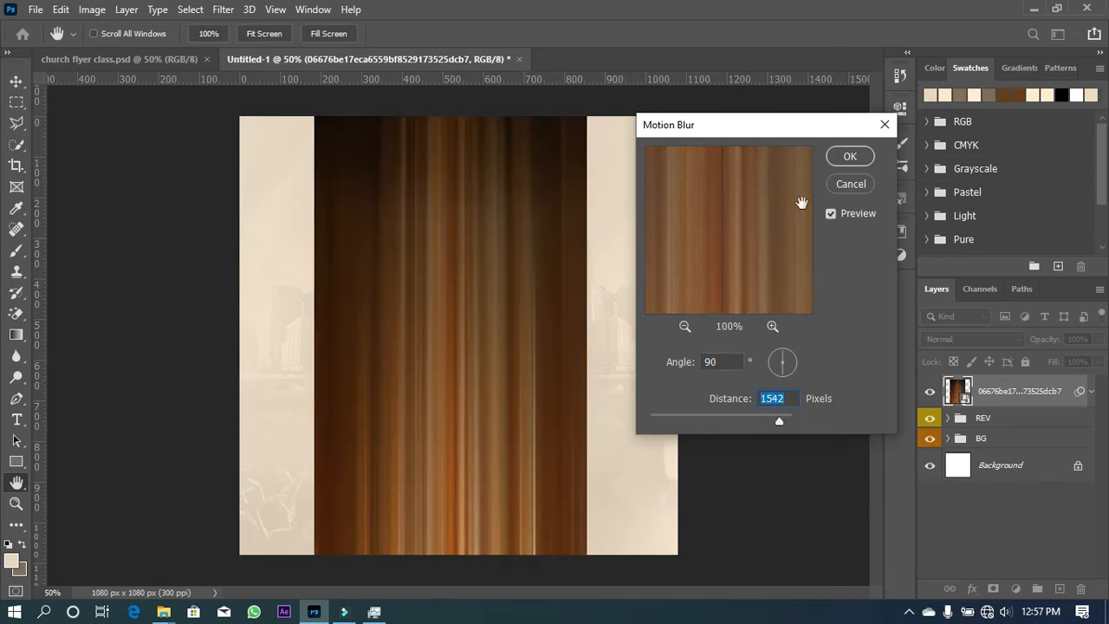
click(851, 156)
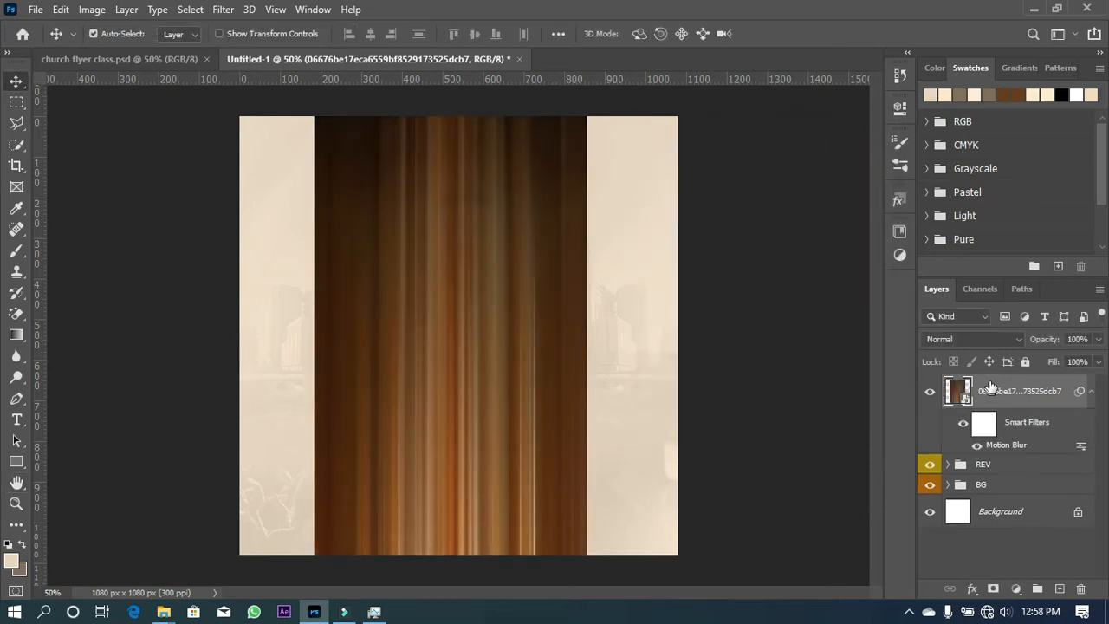
Set the blurred light layer's blend mode to Screen and shift it slightly right and up over the pastor
click(997, 339)
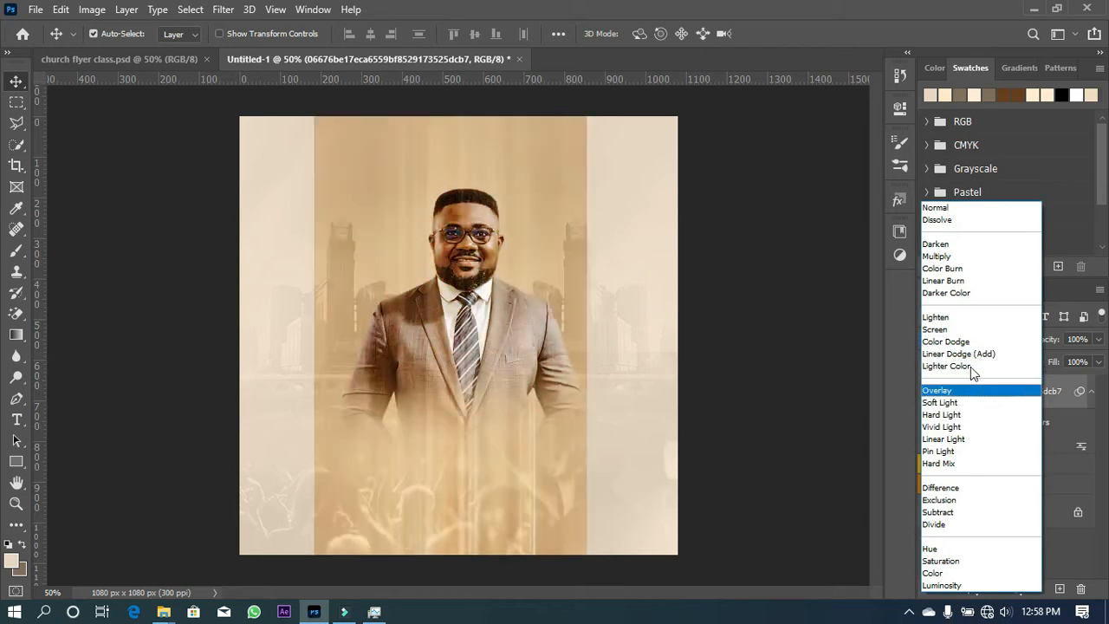
click(933, 330)
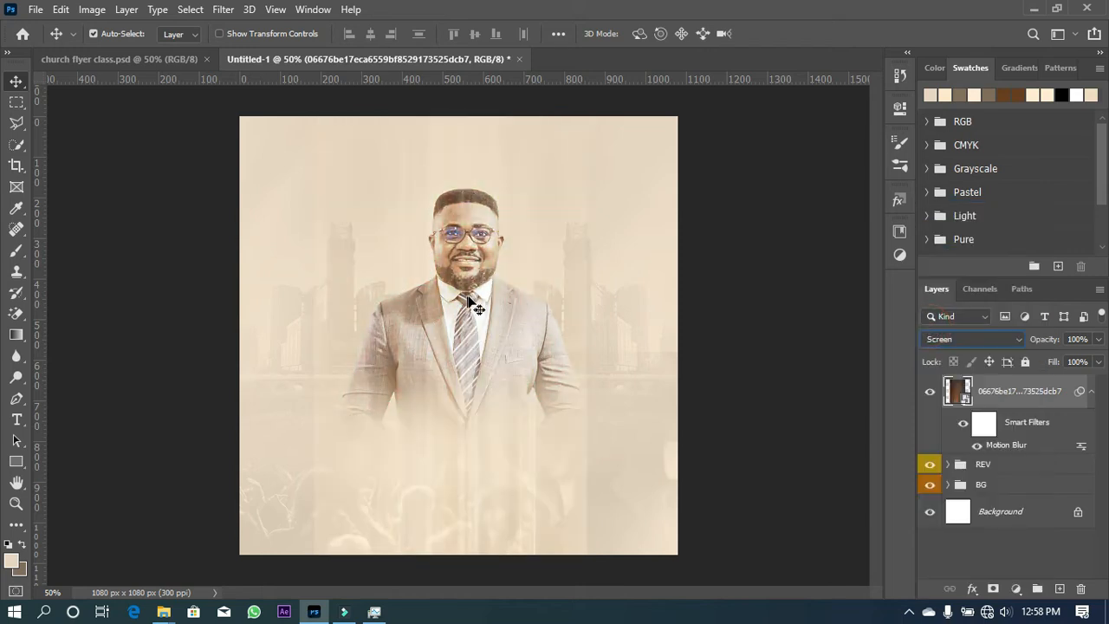
click(479, 330)
drag(479, 333, 487, 326)
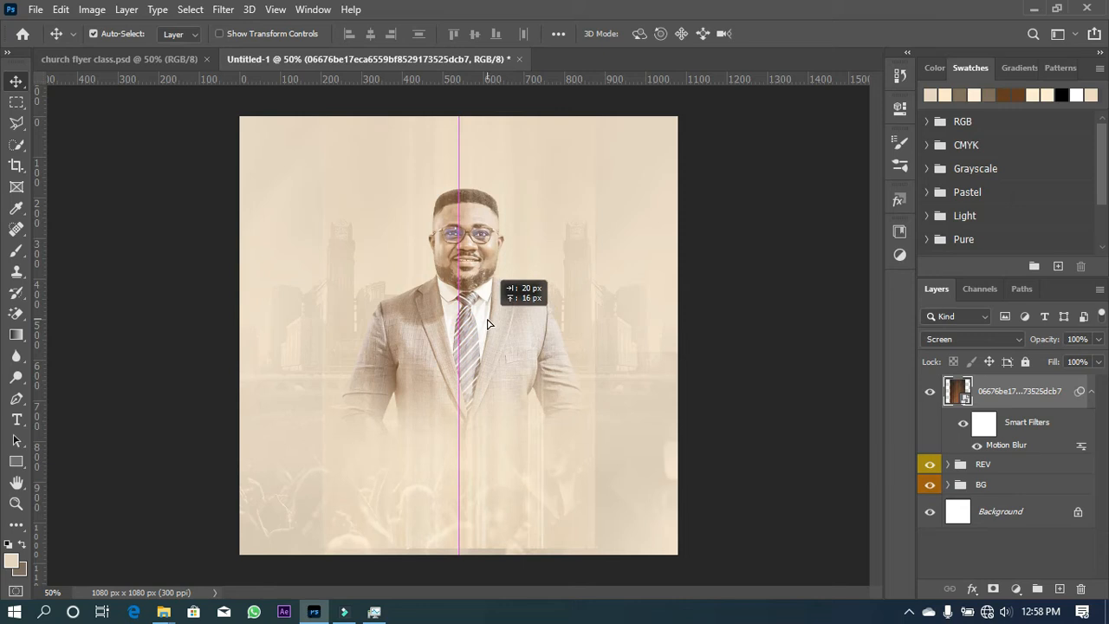
drag(490, 324, 491, 325)
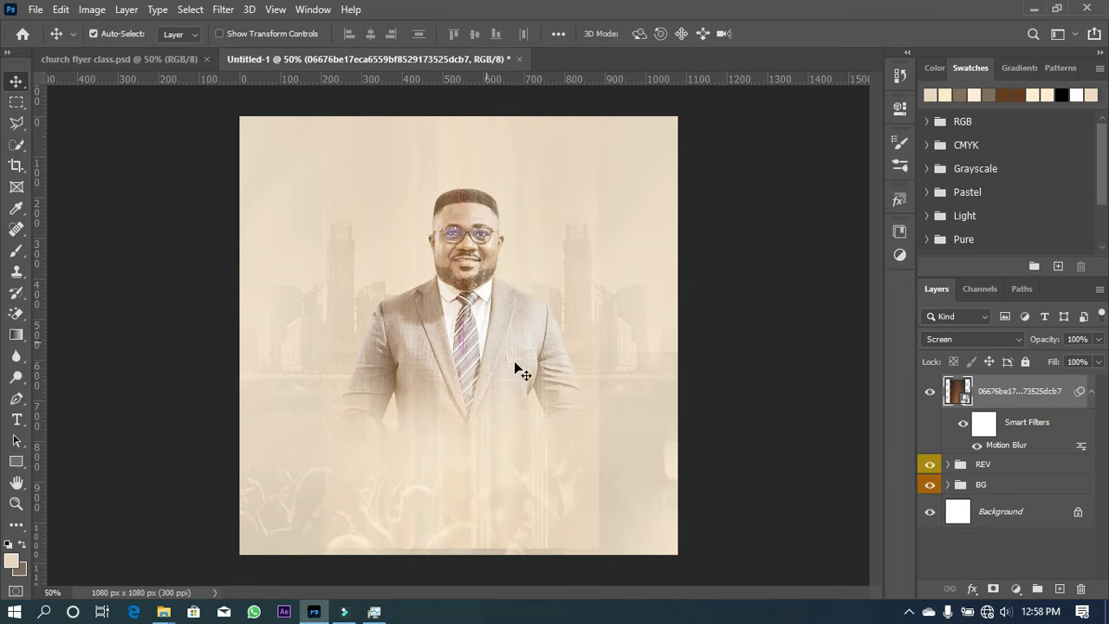
Load the outline of the pastor's portrait layer in the REV group as a selection, keeping the light layer active
click(948, 465)
scroll(996, 531, down, 3)
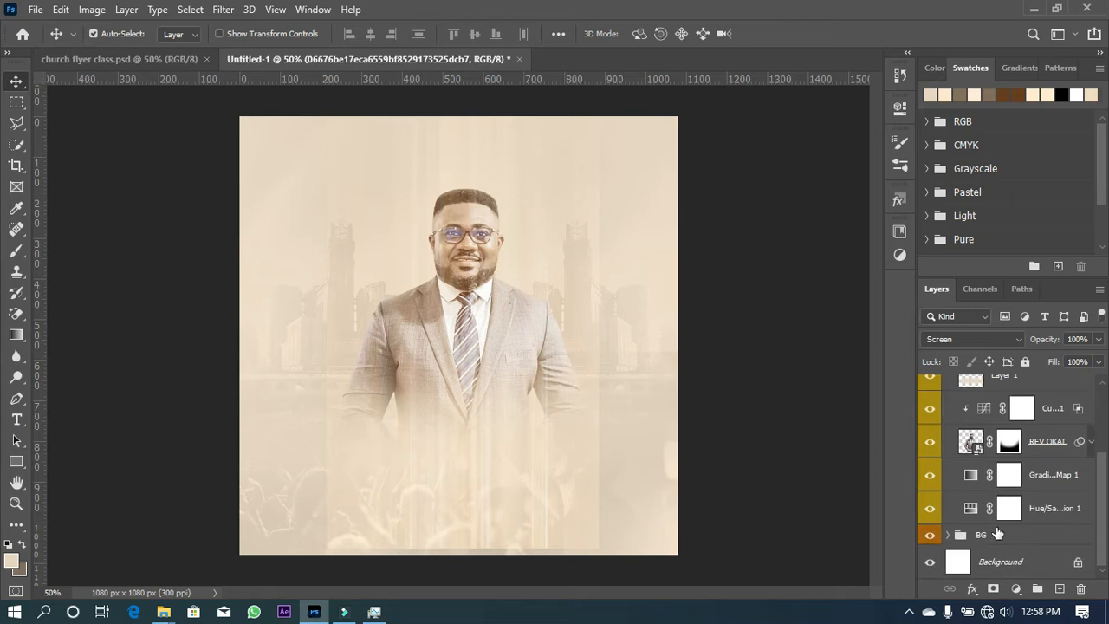
ctrl+click(971, 444)
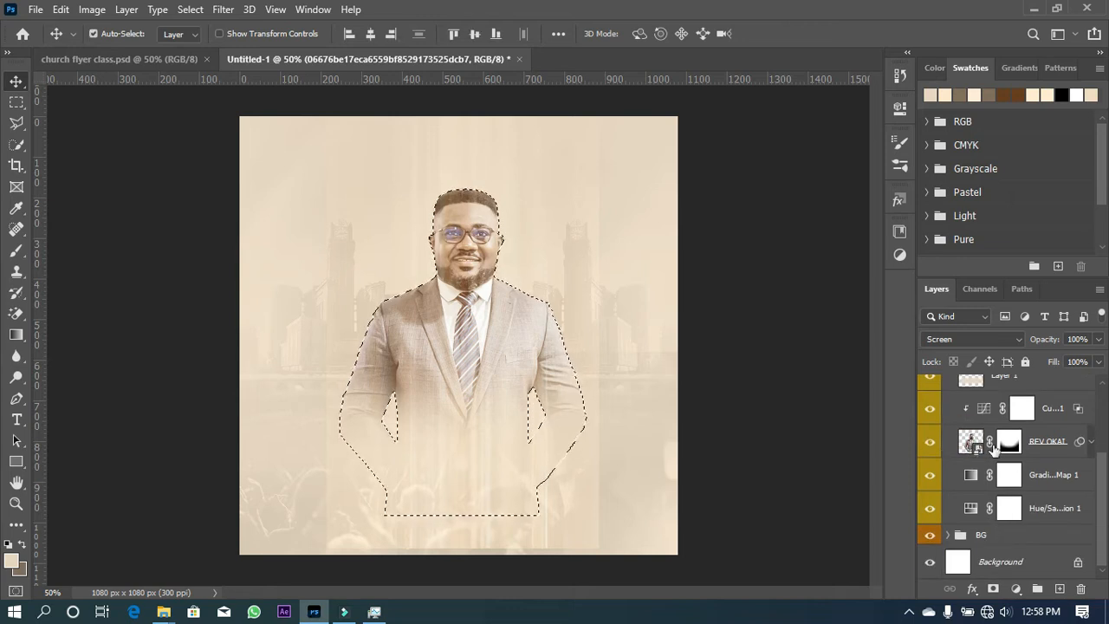
scroll(996, 437, up, 2)
scroll(1005, 436, up, 1)
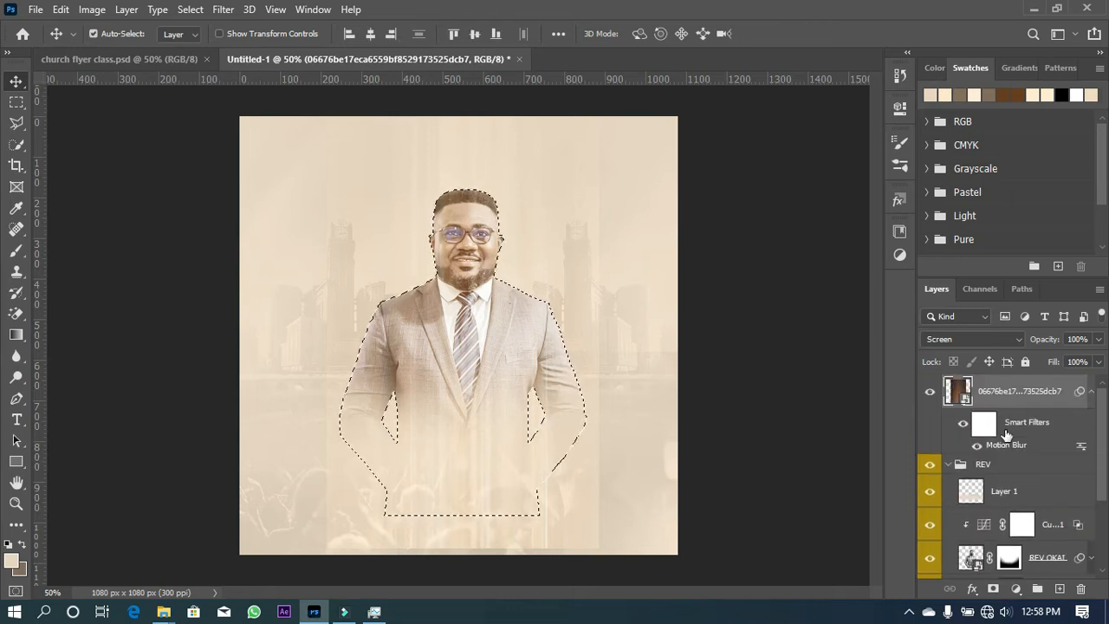
Load the pastor portrait's outline as a selection, add it as a mask on the light layer, and invert the mask to uncover him
scroll(1006, 442, down, 2)
ctrl+click(1006, 486)
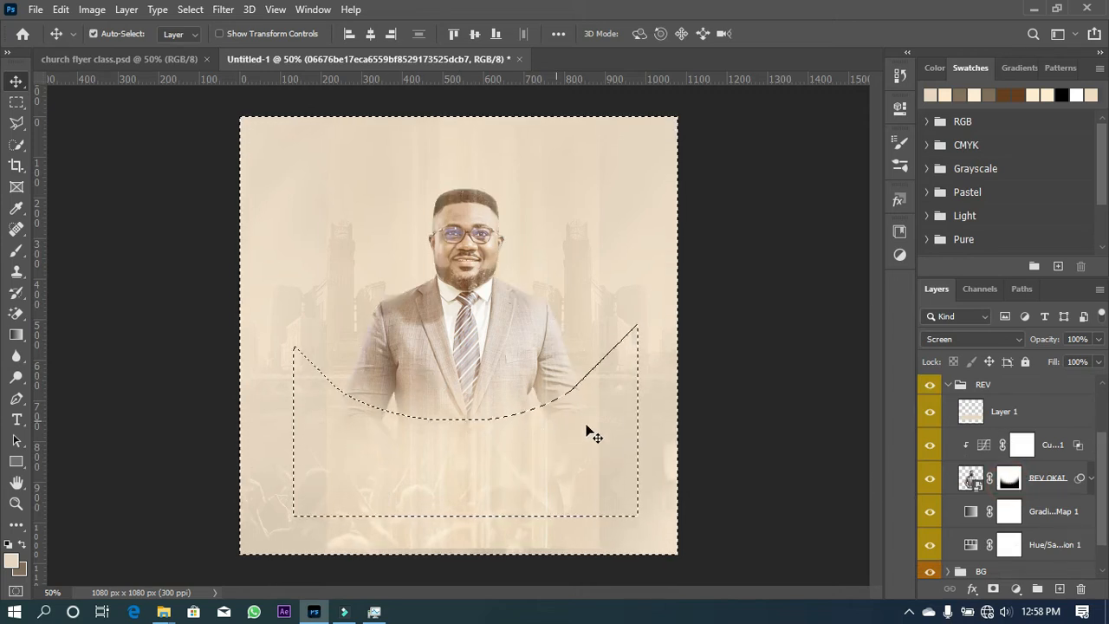
ctrl+click(972, 478)
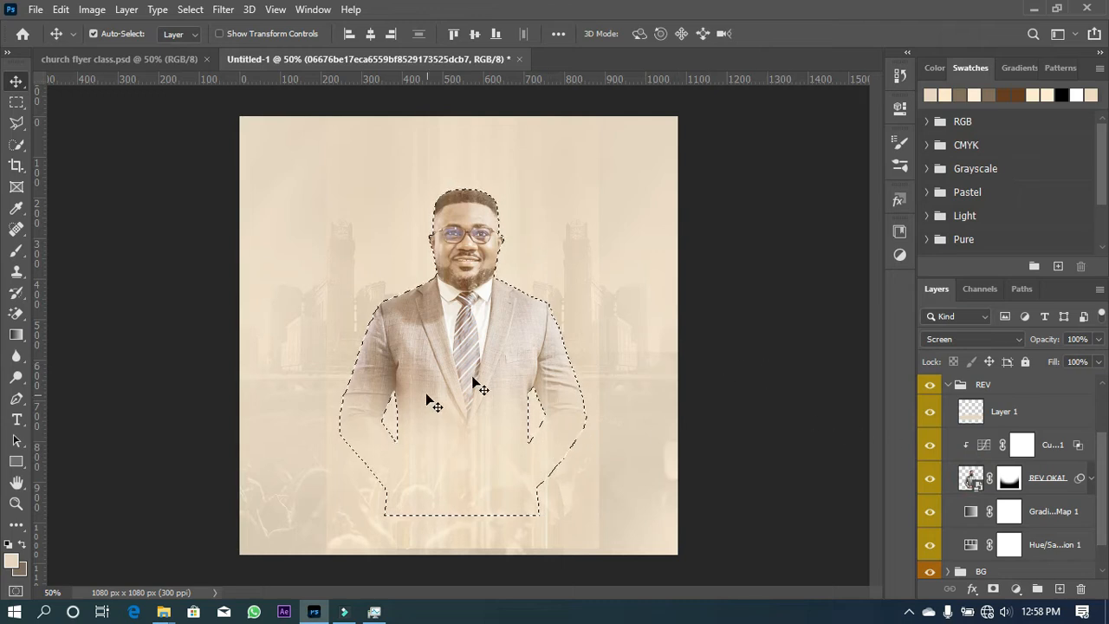
scroll(977, 478, up, 2)
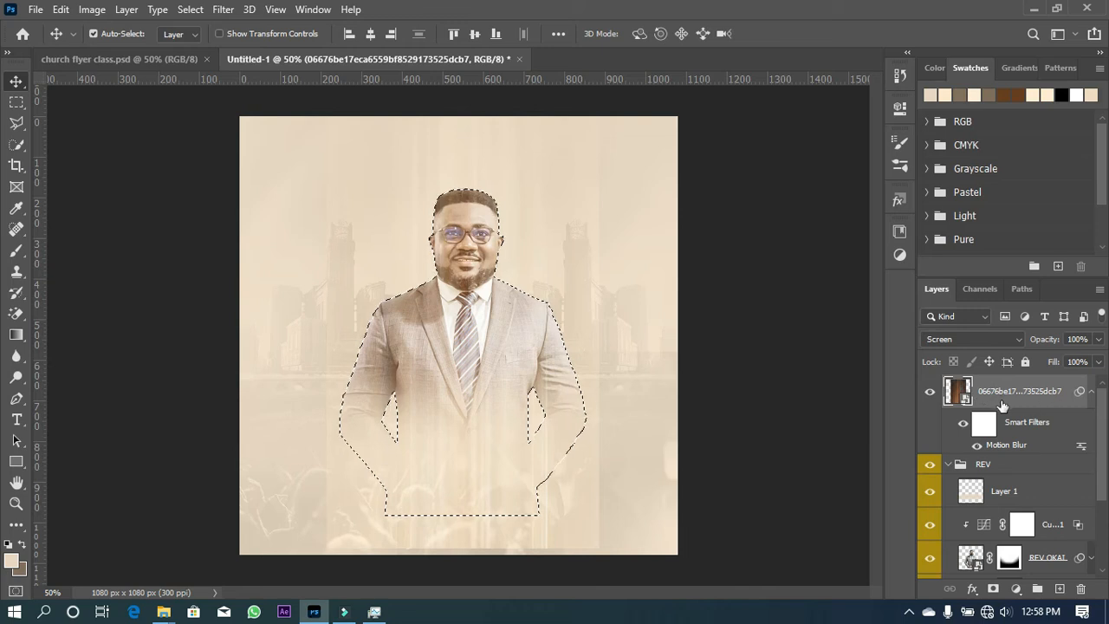
click(993, 590)
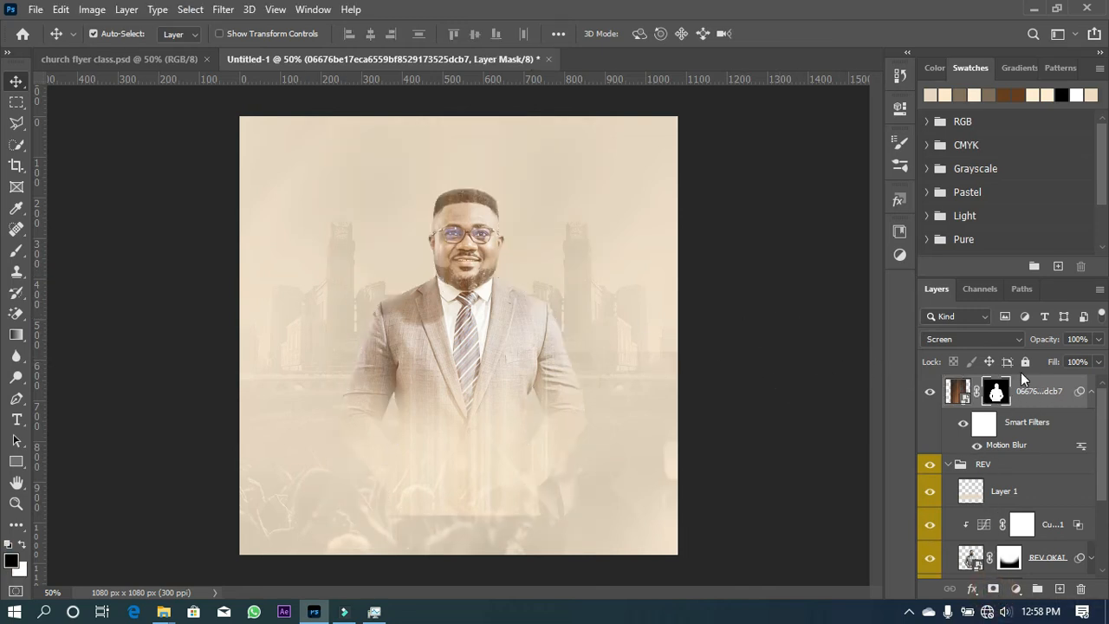
key(ctrl+i)
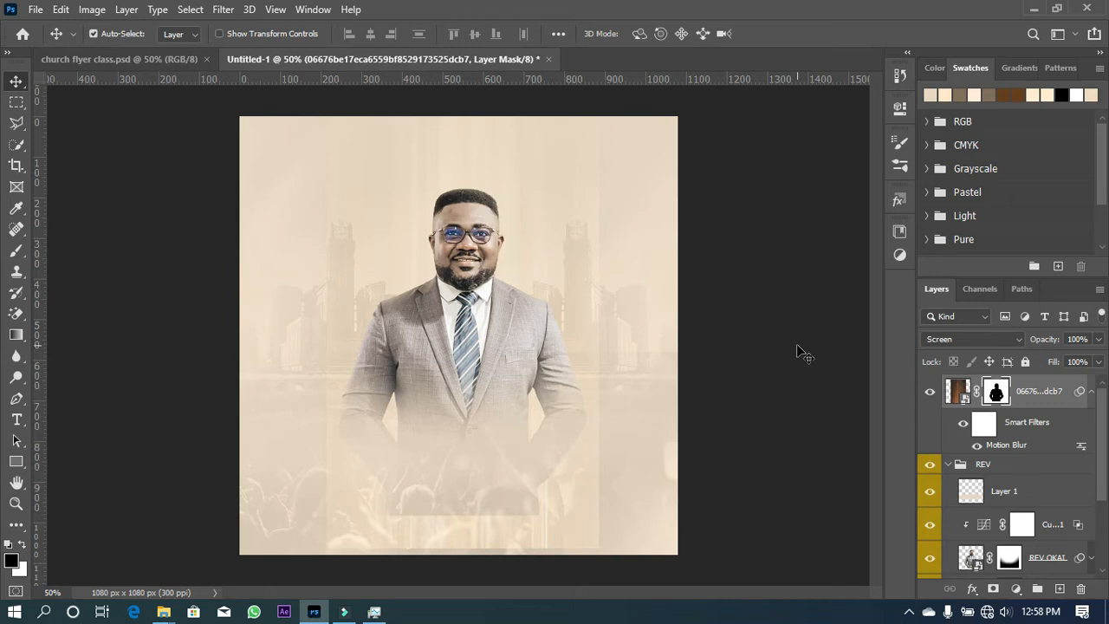
Paint black on the light layer's mask with a soft 345 px brush to hide the light's hard lower edge beneath the pastor
key(b)
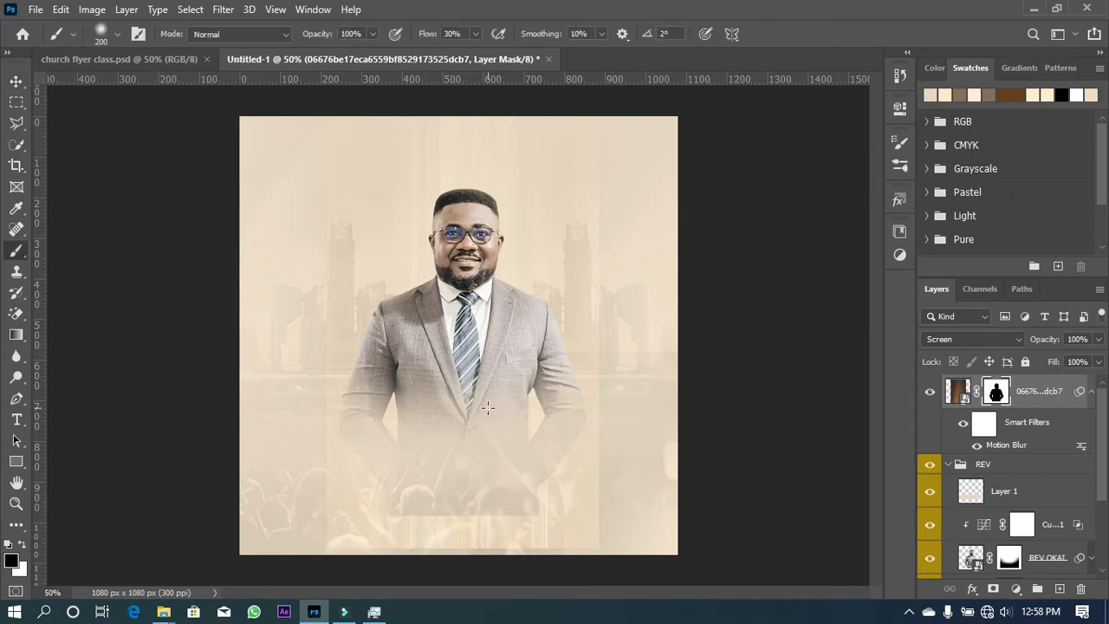
scroll(503, 455, up, 1)
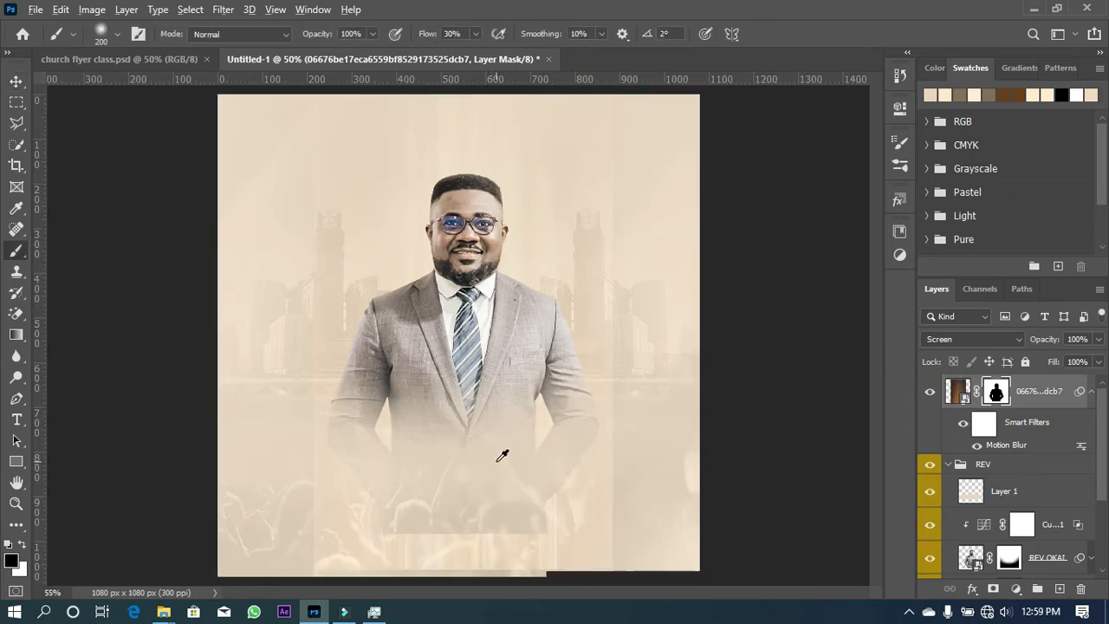
drag(481, 502, 512, 498)
mouse_move(609, 542)
mouse_down()
mouse_move(572, 558)
mouse_move(388, 549)
mouse_up()
click(503, 496)
click(473, 471)
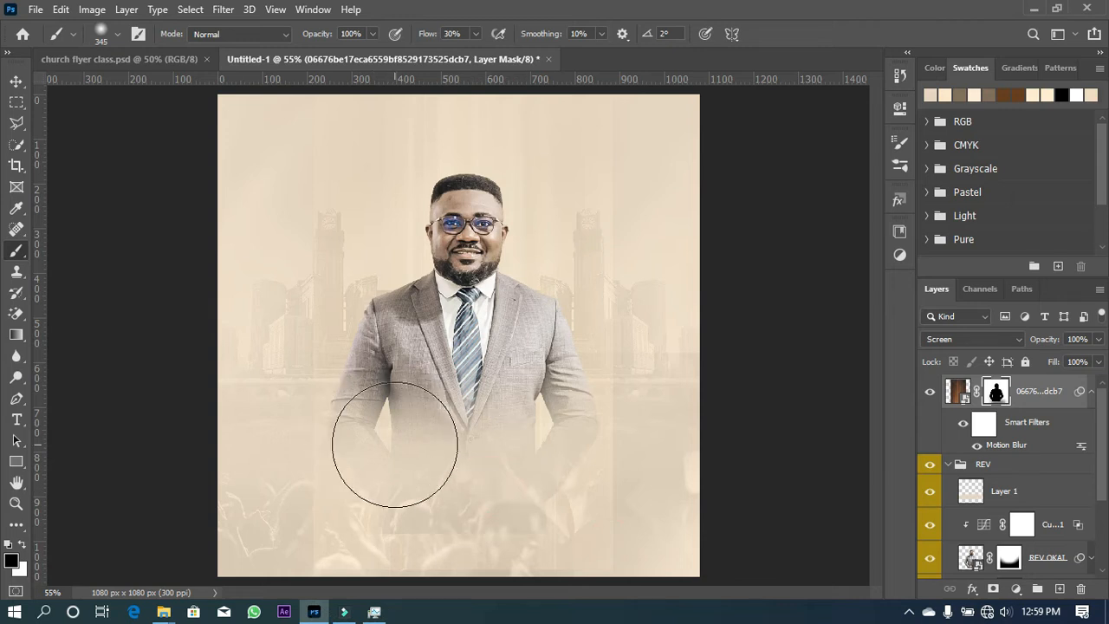
Paint white on the light layer's mask to bring the glow back over the pastor's faded lower torso and arms
key(x)
click(458, 483)
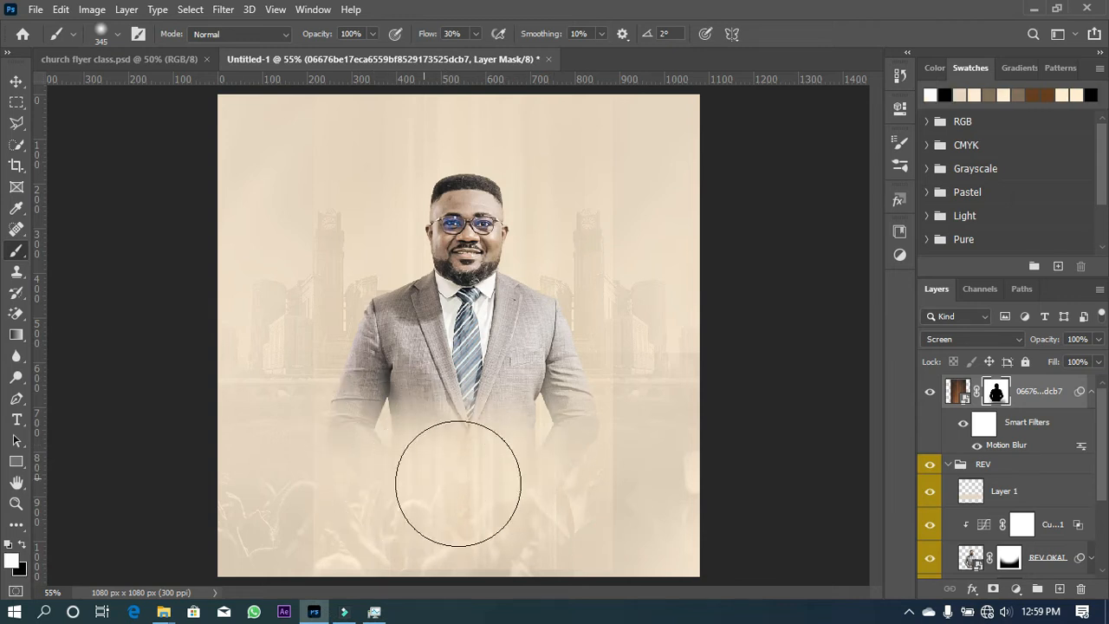
click(312, 491)
click(387, 465)
click(374, 453)
click(358, 447)
Touch up the light layer's mask beside the pastor's shoulders and soften the light's hard vertical side edges with black
click(570, 247)
click(368, 259)
scroll(557, 344, up, 1)
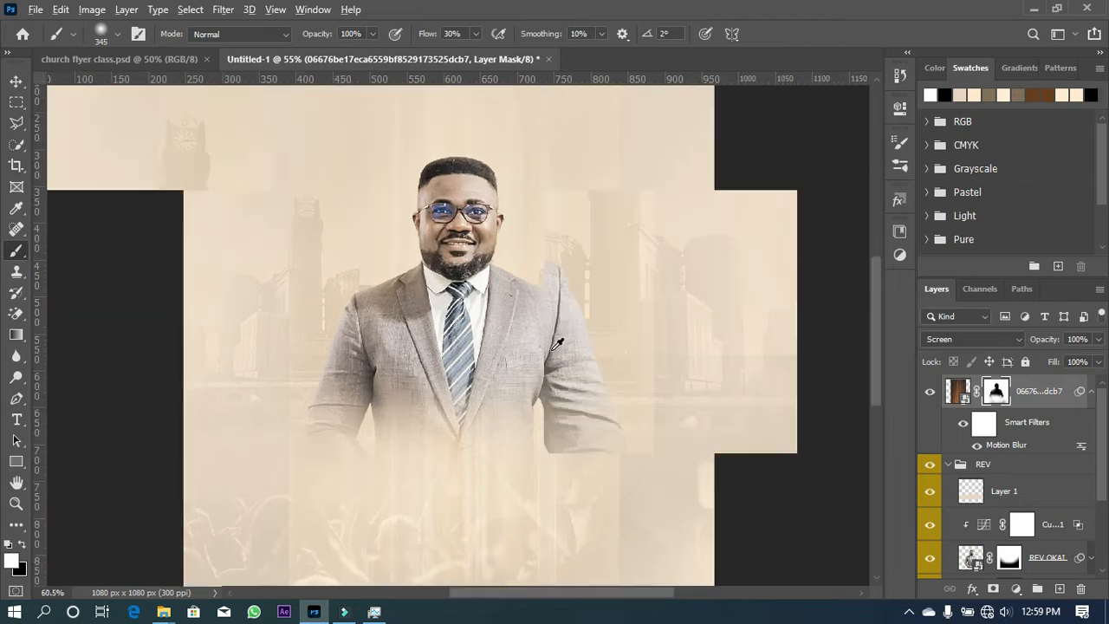
scroll(557, 344, up, 3)
scroll(555, 251, up, 1)
click(615, 236)
scroll(384, 290, down, 3)
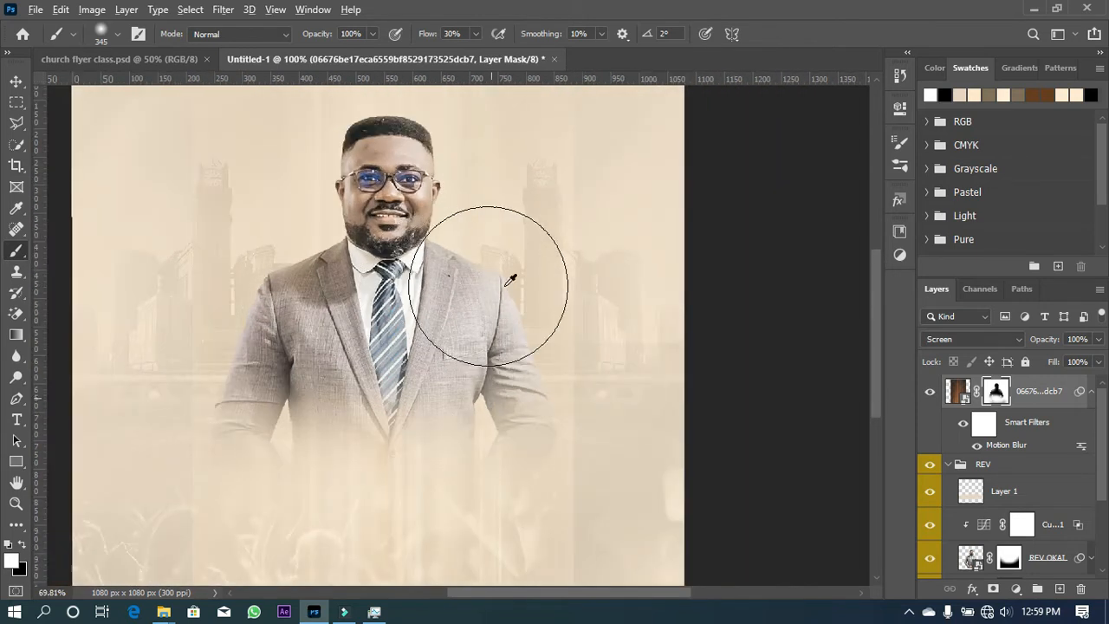
scroll(585, 299, down, 2)
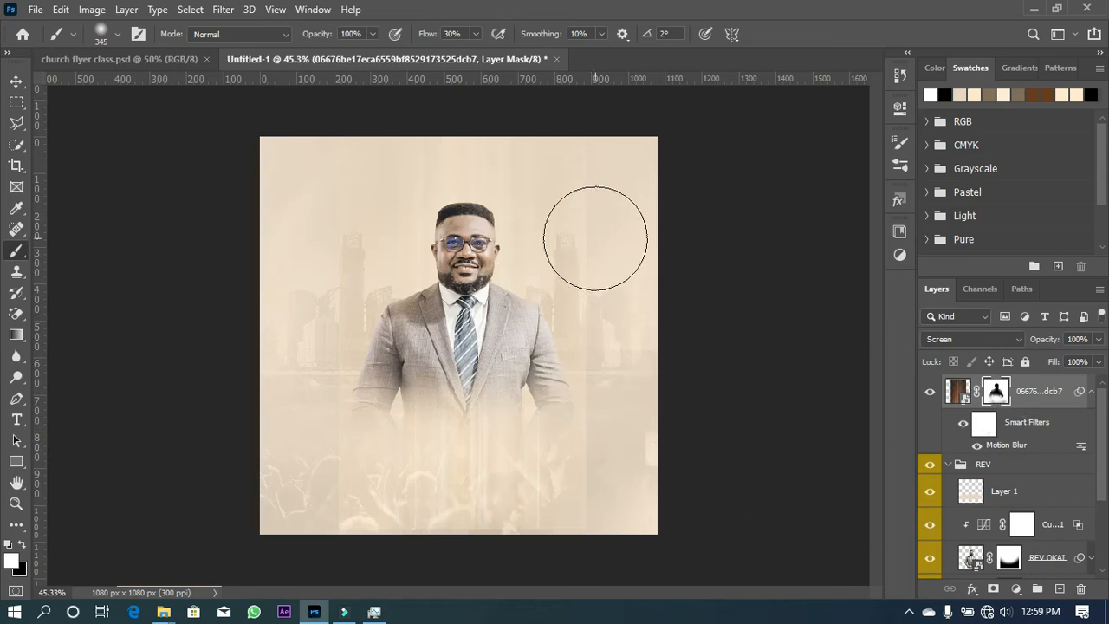
key(x)
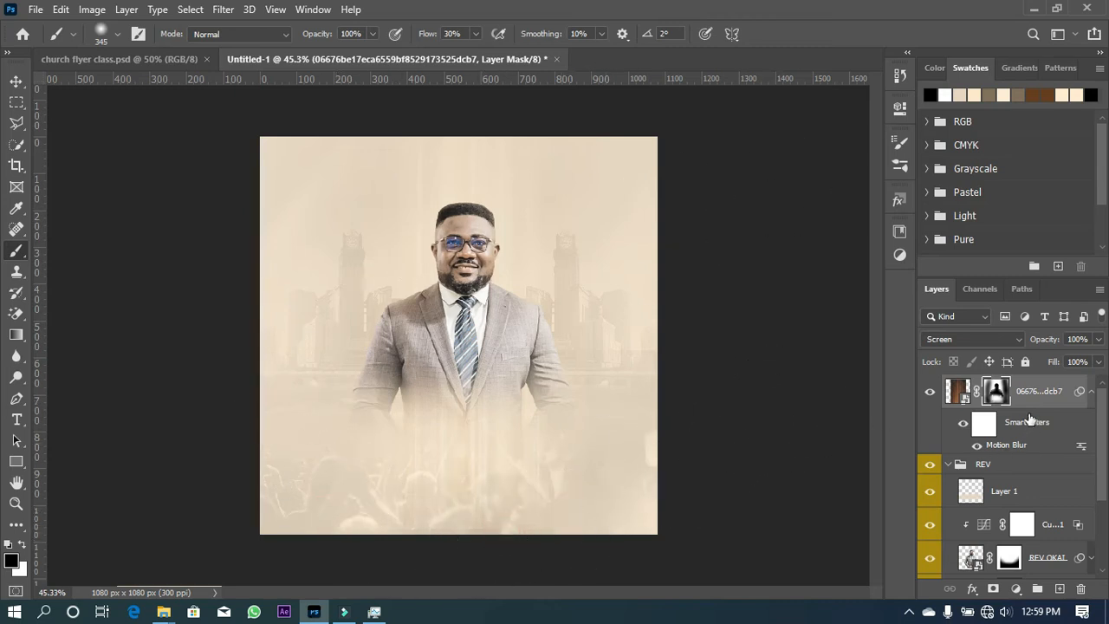
Duplicate the masked light layer and delete the copy's layer mask
drag(1051, 403, 1058, 387)
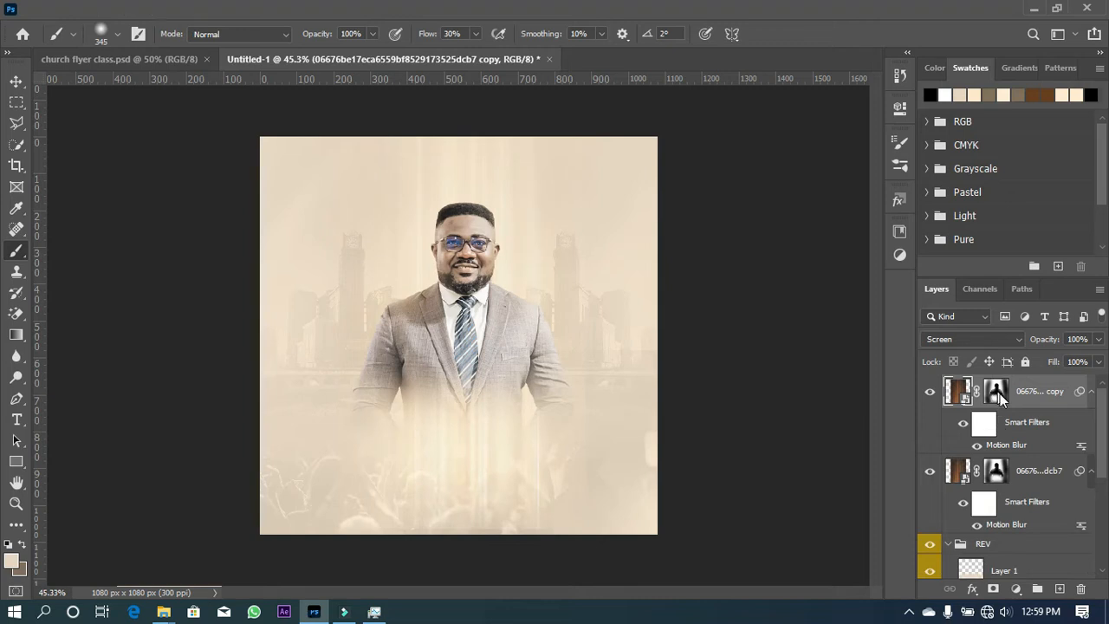
right_click(996, 394)
click(1021, 423)
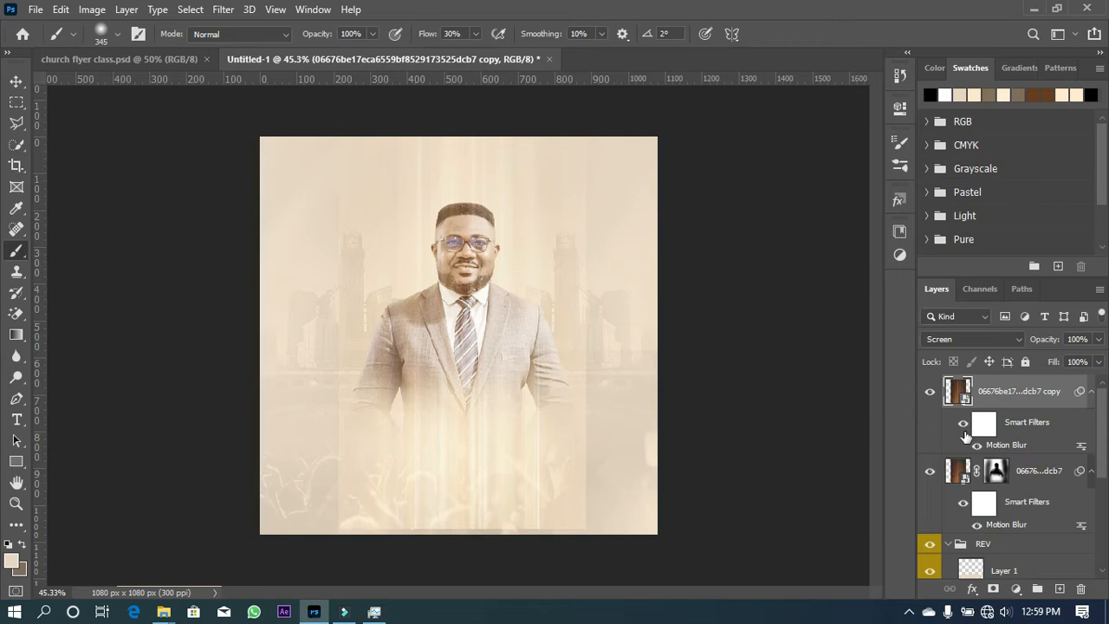
Set the Motion Blur angle of the copied light layer to 45°
double_click(991, 446)
drag(784, 365, 792, 356)
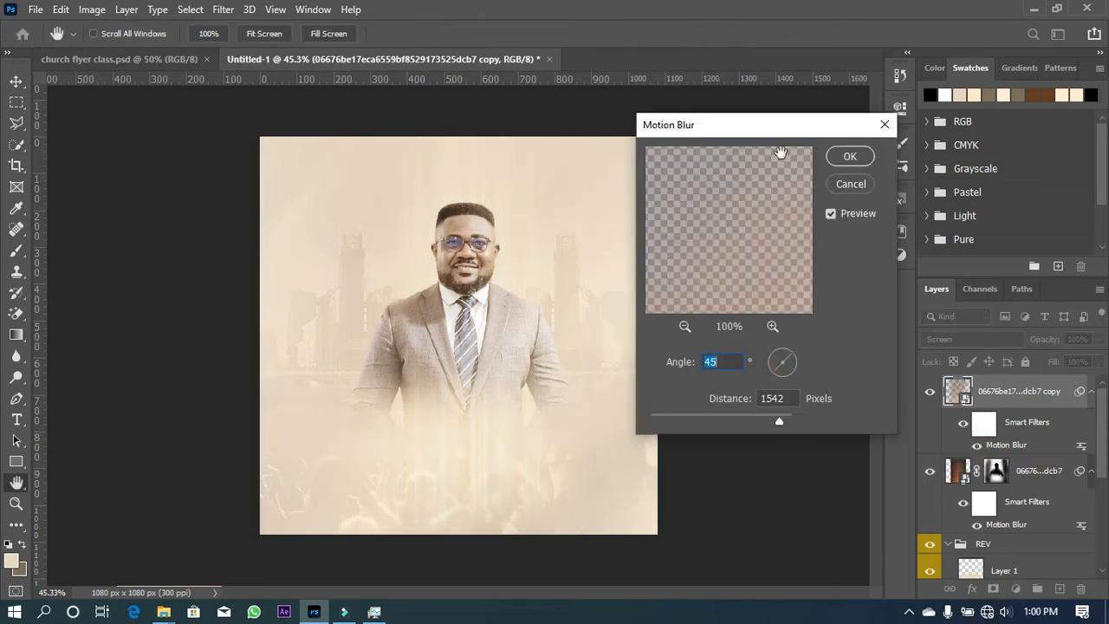
click(855, 162)
key(b)
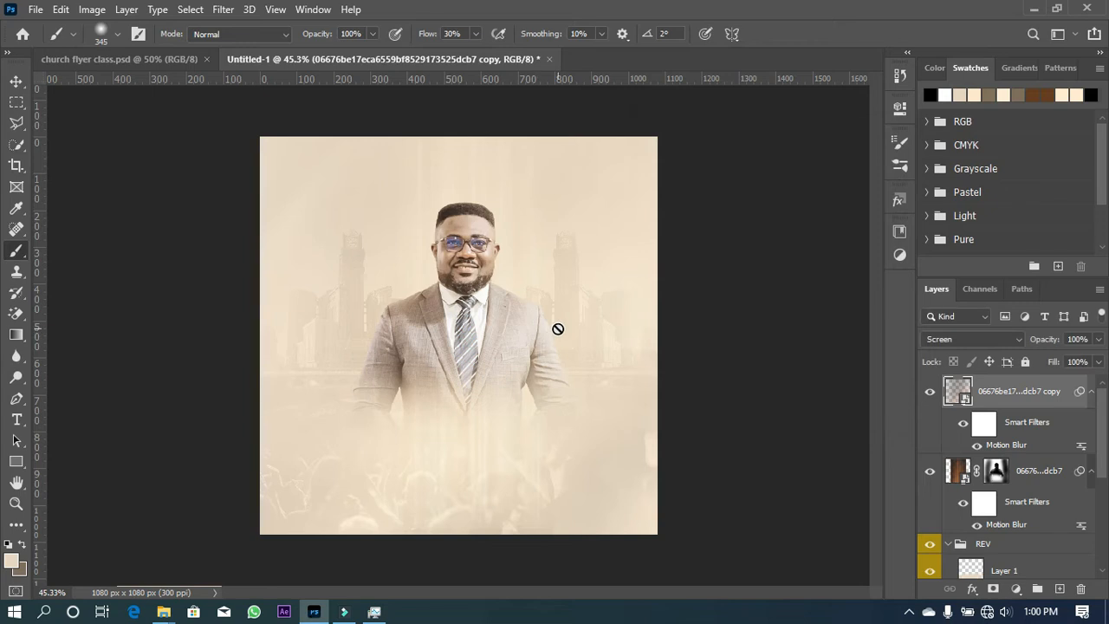
Rotate the copied light layer to about 67.18° and scale it to 33.75% so it streaks diagonally across the pastor's lower body
key(ctrl+t)
click(567, 248)
drag(636, 181, 663, 389)
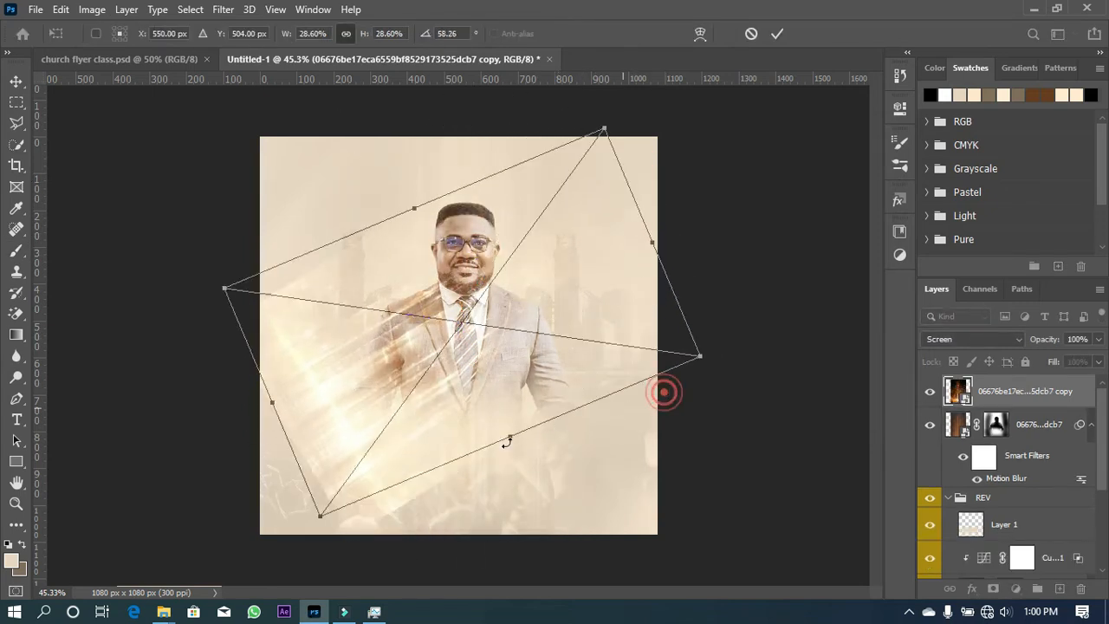
drag(515, 441, 565, 463)
drag(436, 414, 431, 461)
key(Return)
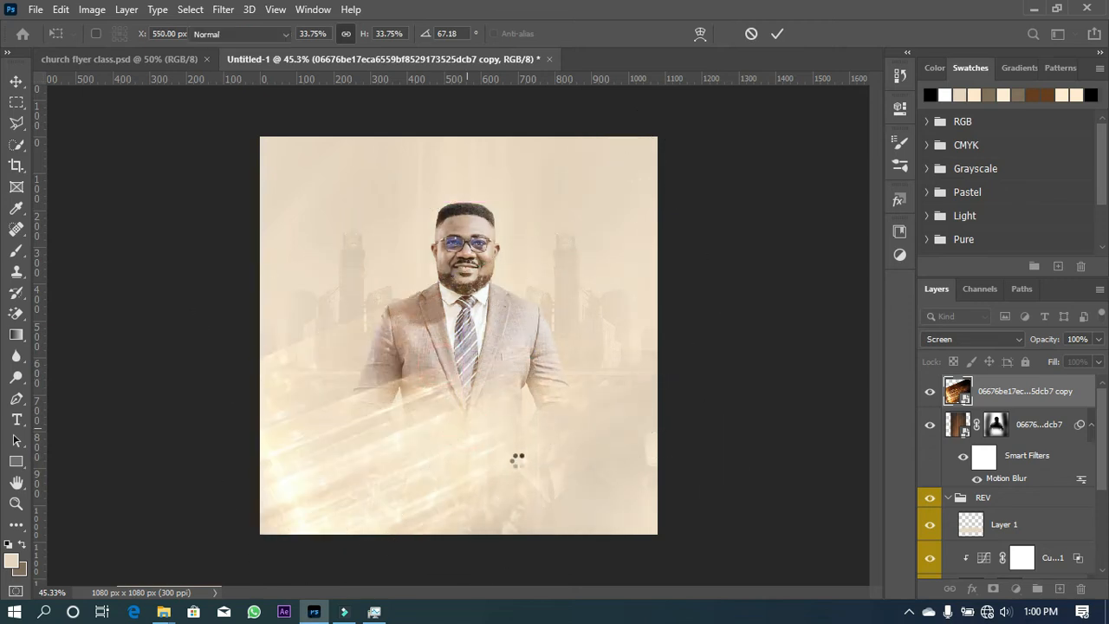
key(b)
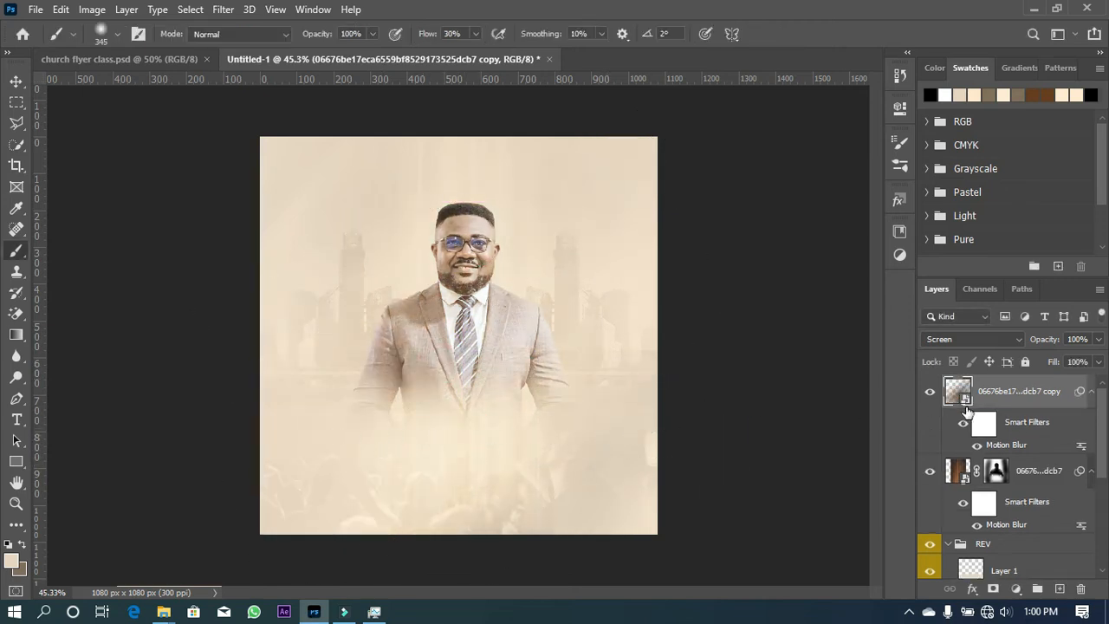
Set the copied light layer's Motion Blur distance to 89 px and collapse its smart filter list
click(1092, 396)
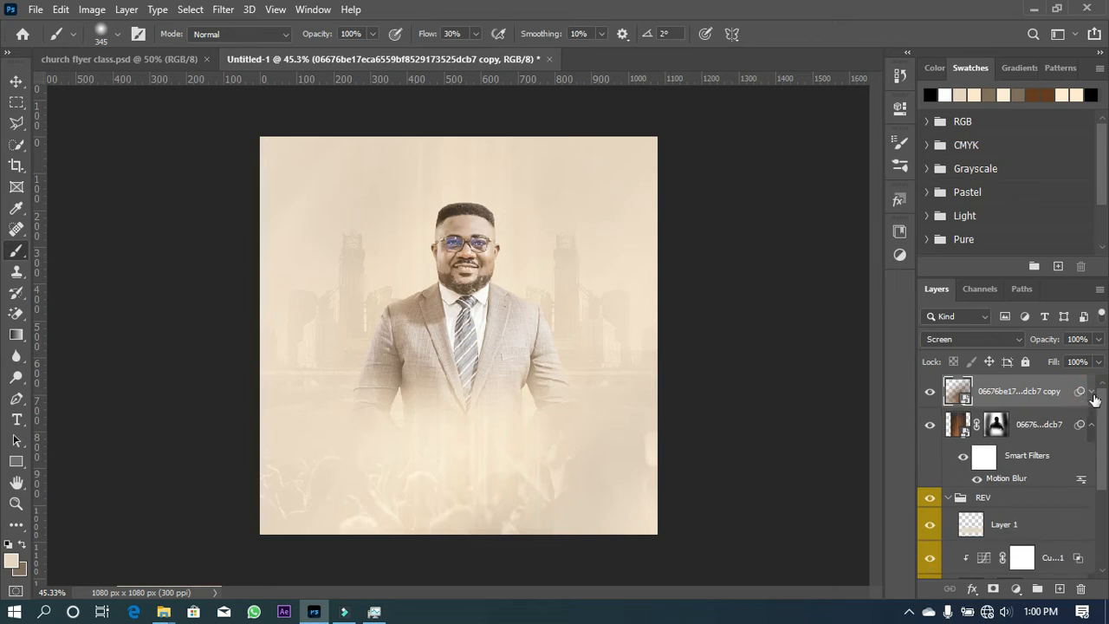
click(1093, 396)
double_click(1001, 445)
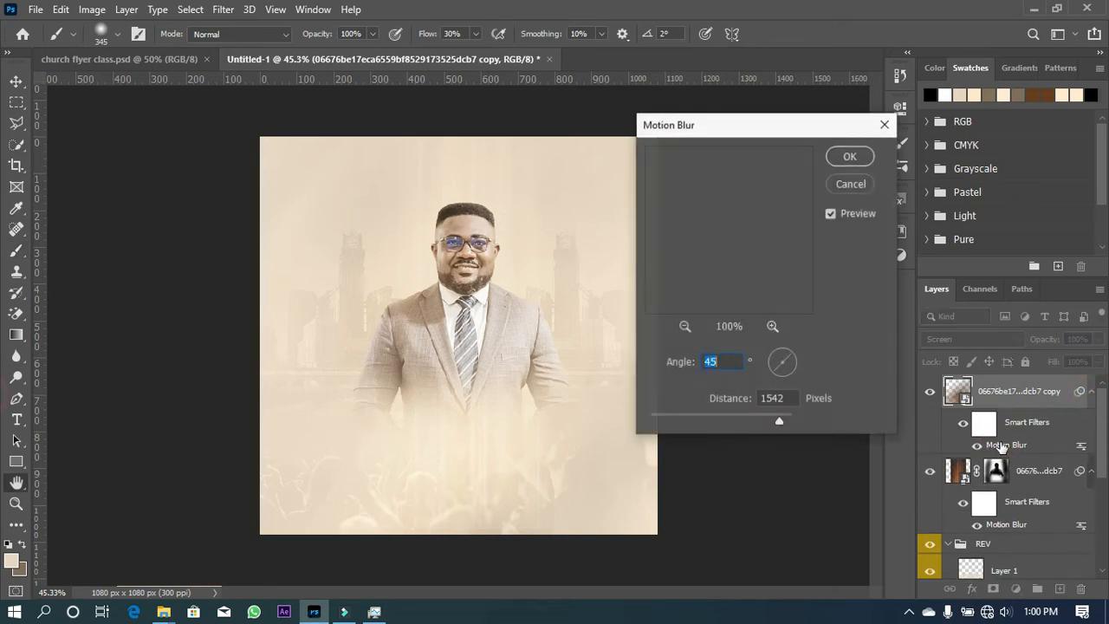
drag(713, 249, 677, 201)
drag(774, 287, 748, 231)
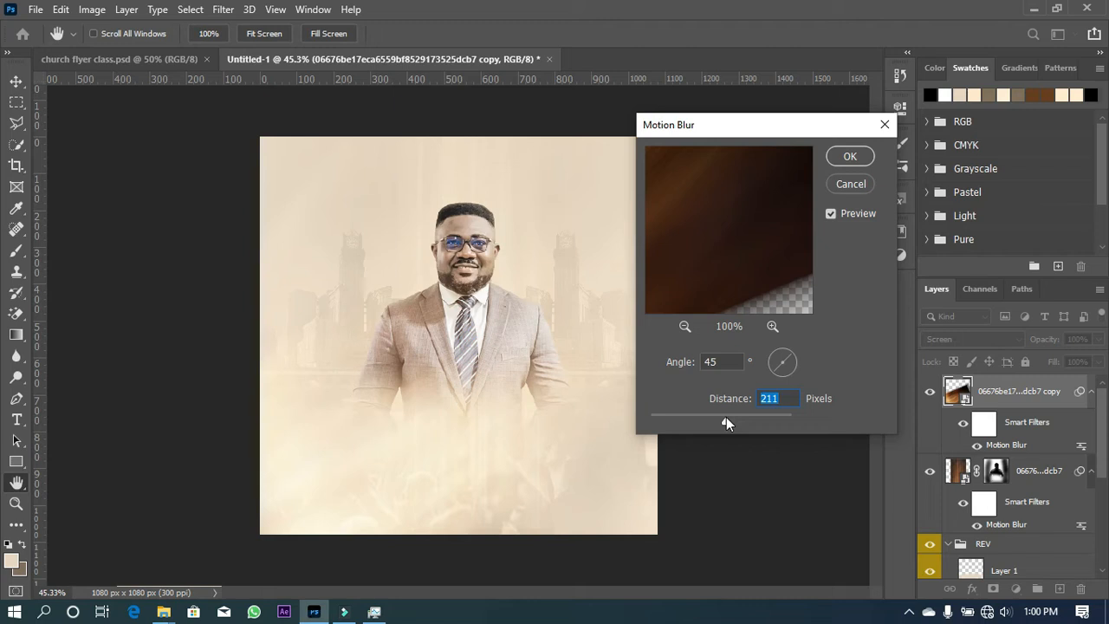
drag(726, 416, 697, 425)
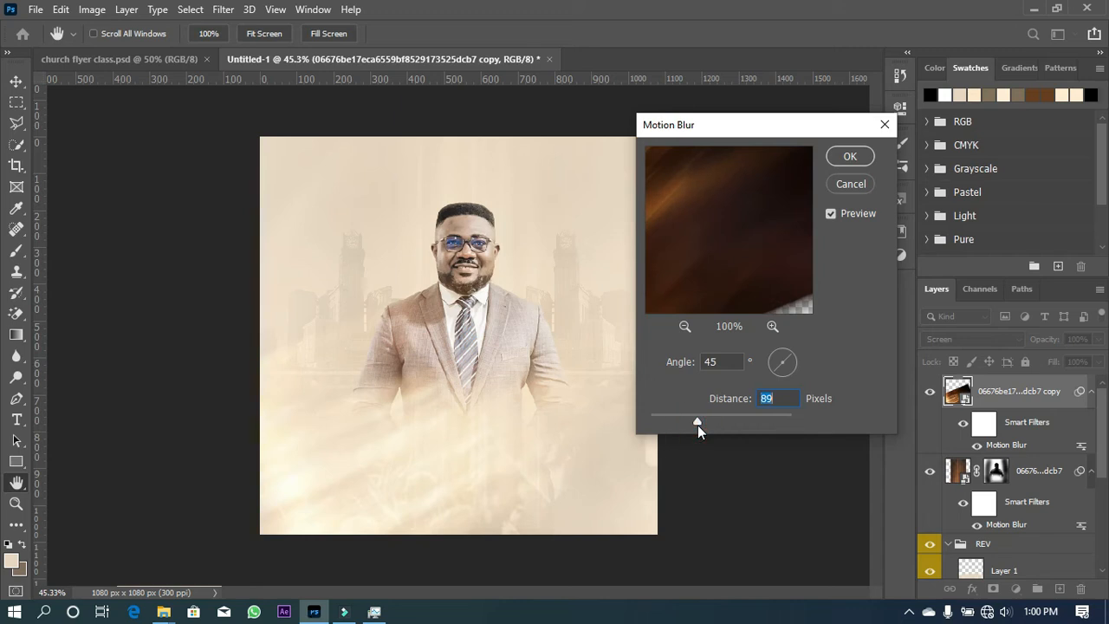
click(850, 157)
key(b)
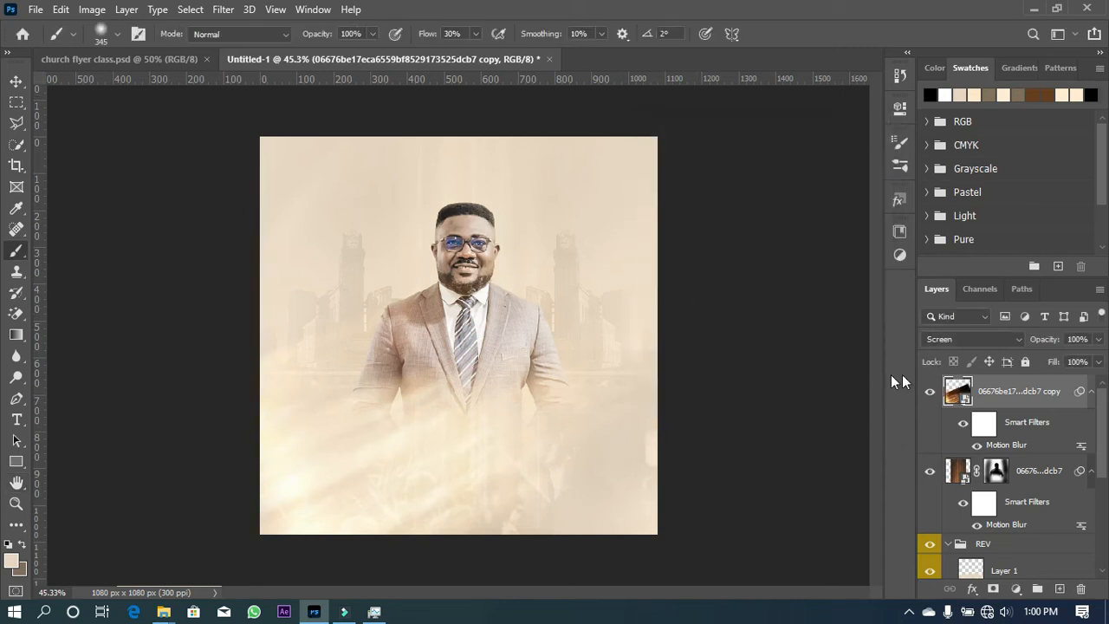
click(1091, 393)
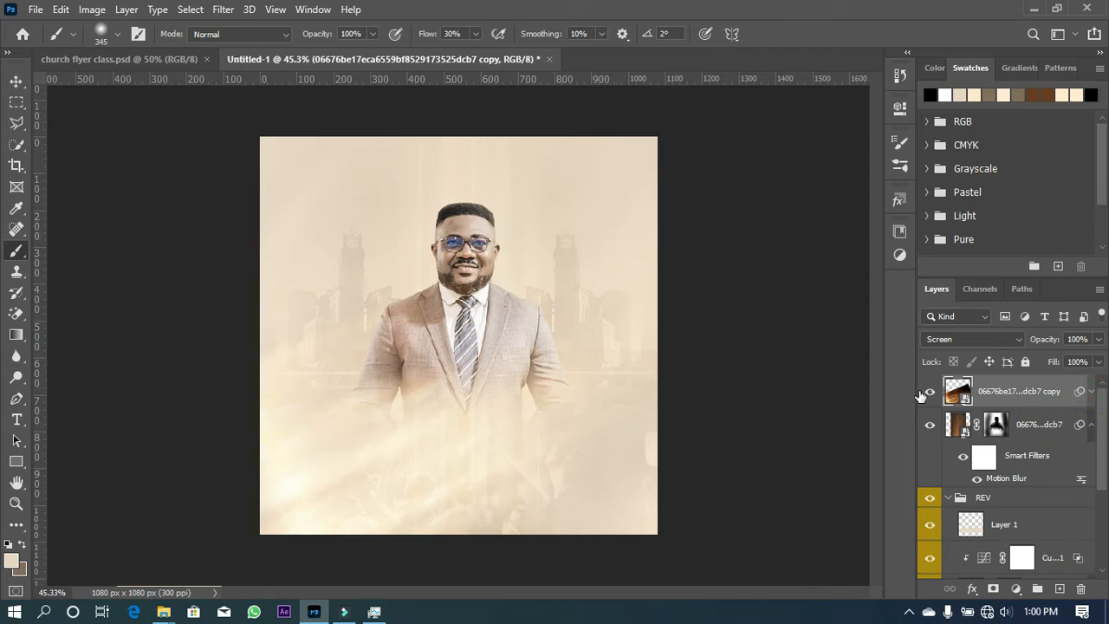
Add a new layer on top and paint soft cream haze around the flyer's edges and bottom with a 525 px brush
key(v)
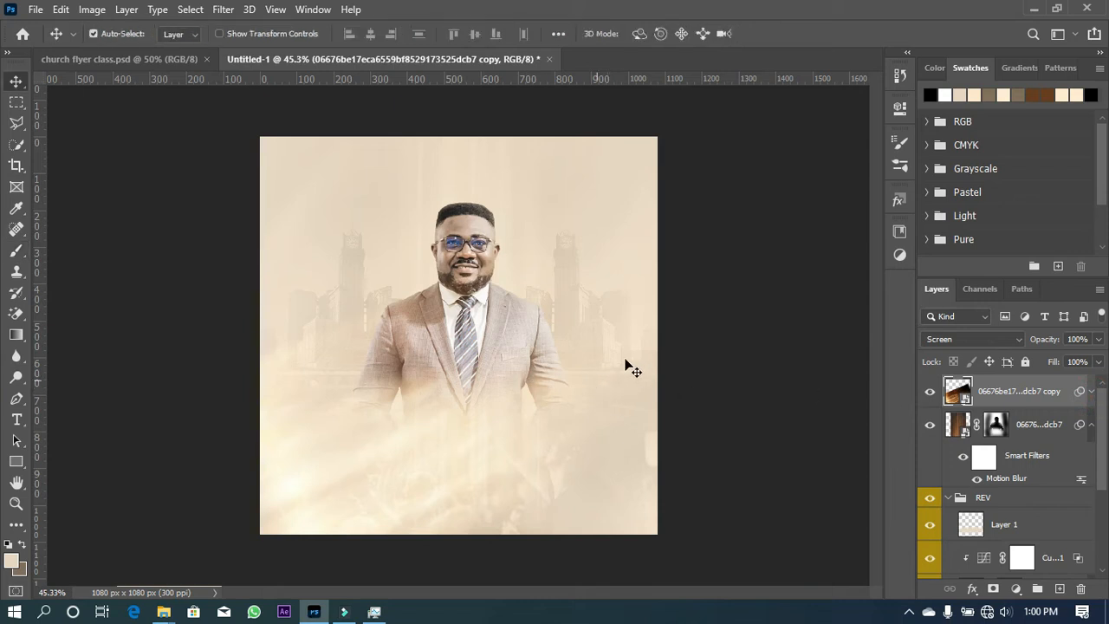
scroll(508, 309, down, 3)
scroll(495, 408, up, 2)
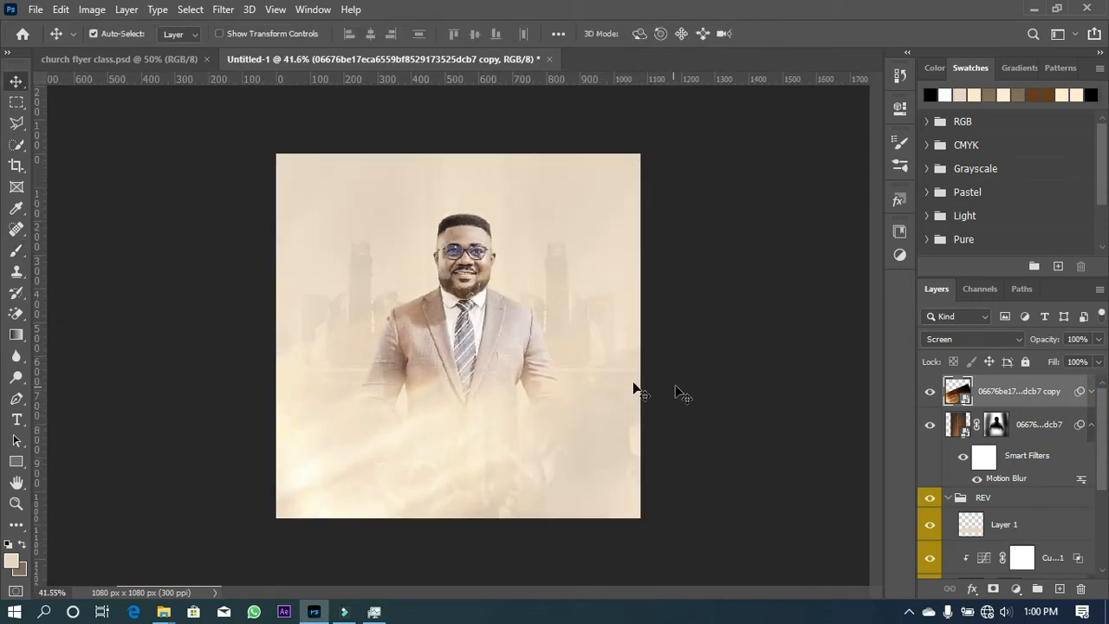
scroll(396, 389, up, 1)
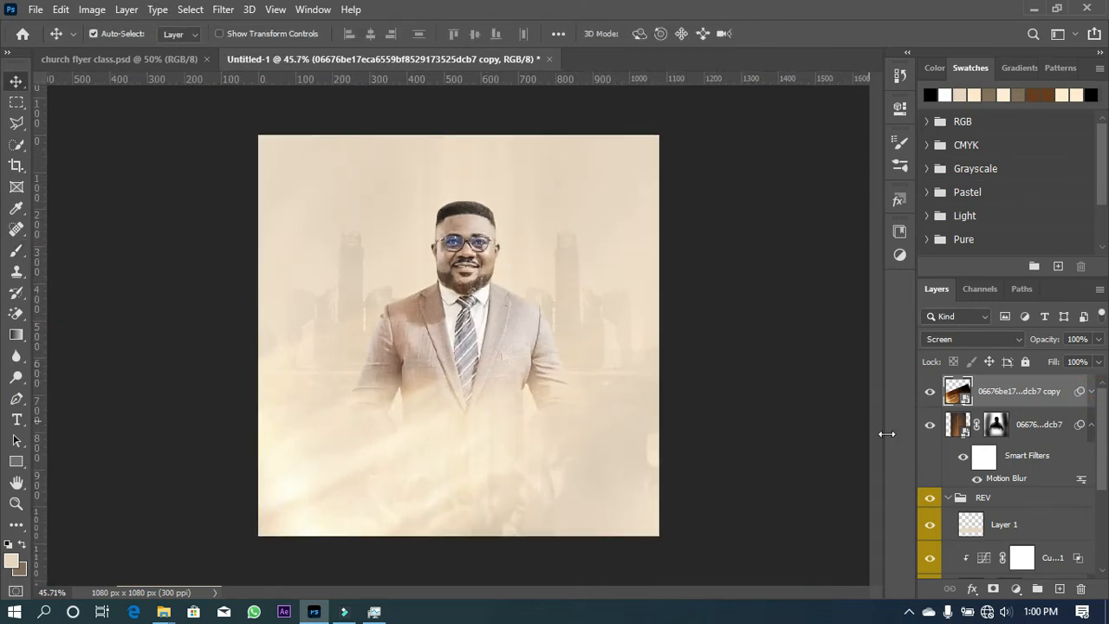
click(1060, 590)
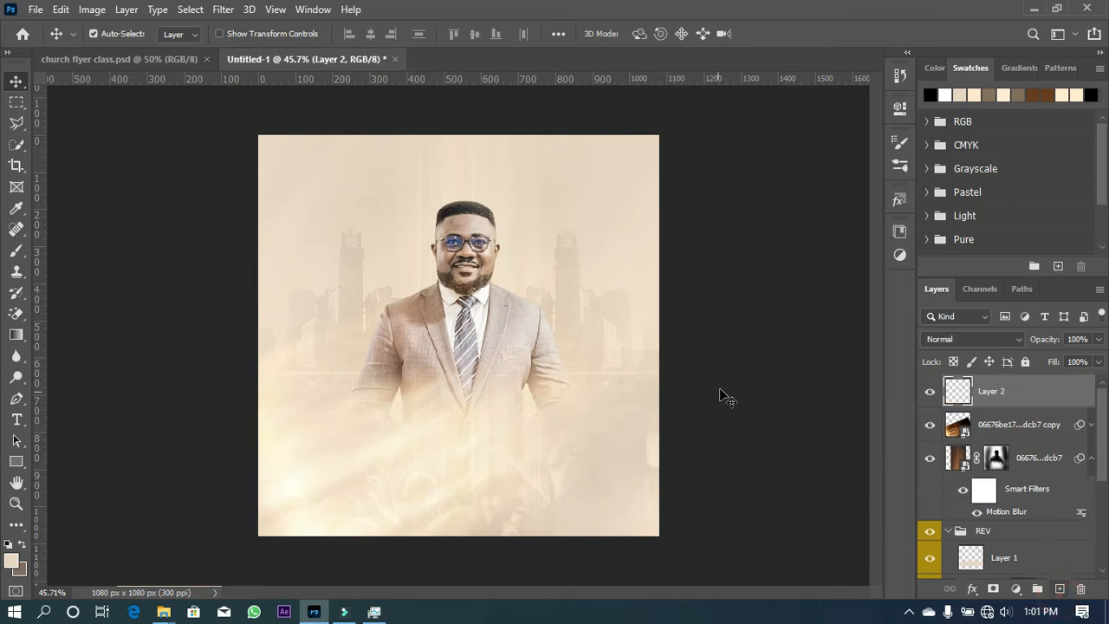
key(b)
drag(580, 216, 612, 214)
click(680, 125)
click(714, 465)
alt+right_click(629, 267)
mouse_move(598, 273)
mouse_down()
mouse_move(587, 273)
mouse_move(591, 218)
mouse_up()
mouse_move(679, 228)
mouse_down()
mouse_move(696, 508)
mouse_move(565, 550)
mouse_move(332, 546)
mouse_move(218, 205)
mouse_up()
mouse_move(255, 148)
mouse_down()
mouse_move(216, 422)
mouse_move(225, 243)
mouse_up()
drag(305, 119, 433, 97)
mouse_move(452, 97)
mouse_down()
mouse_move(584, 92)
mouse_move(668, 130)
mouse_up()
mouse_move(684, 155)
mouse_down()
mouse_move(719, 325)
mouse_move(679, 417)
mouse_move(715, 488)
mouse_move(674, 512)
mouse_up()
mouse_move(545, 525)
mouse_down()
mouse_move(473, 518)
mouse_move(446, 557)
mouse_move(624, 405)
mouse_up()
Lower the opacity of the haze layer, Layer 2, to 63%
scroll(523, 408, down, 3)
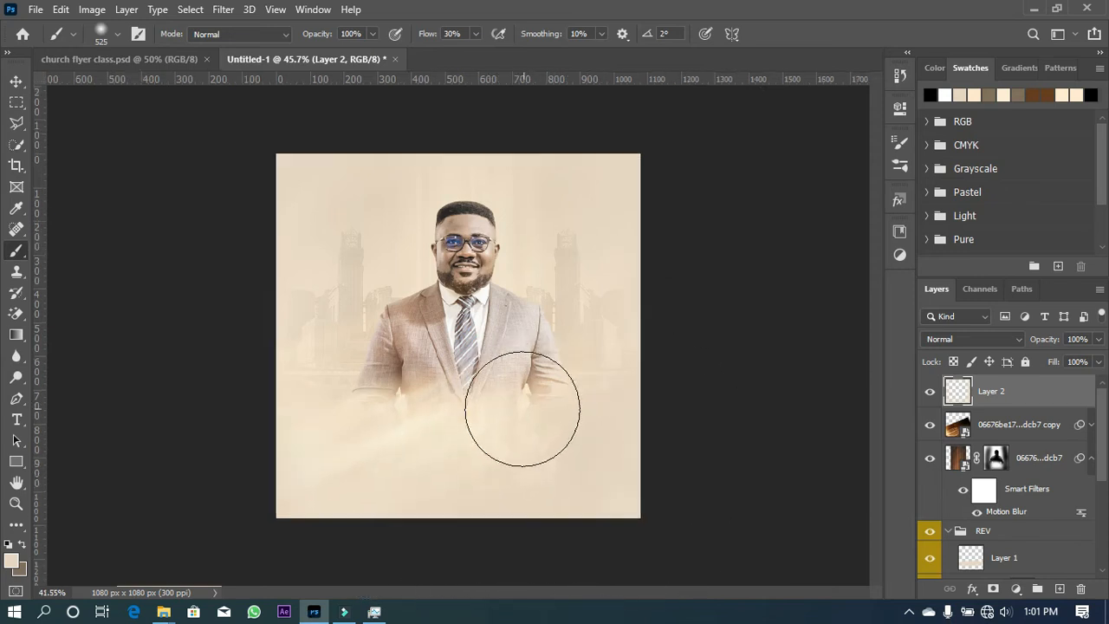
click(1098, 339)
drag(1097, 357, 1071, 359)
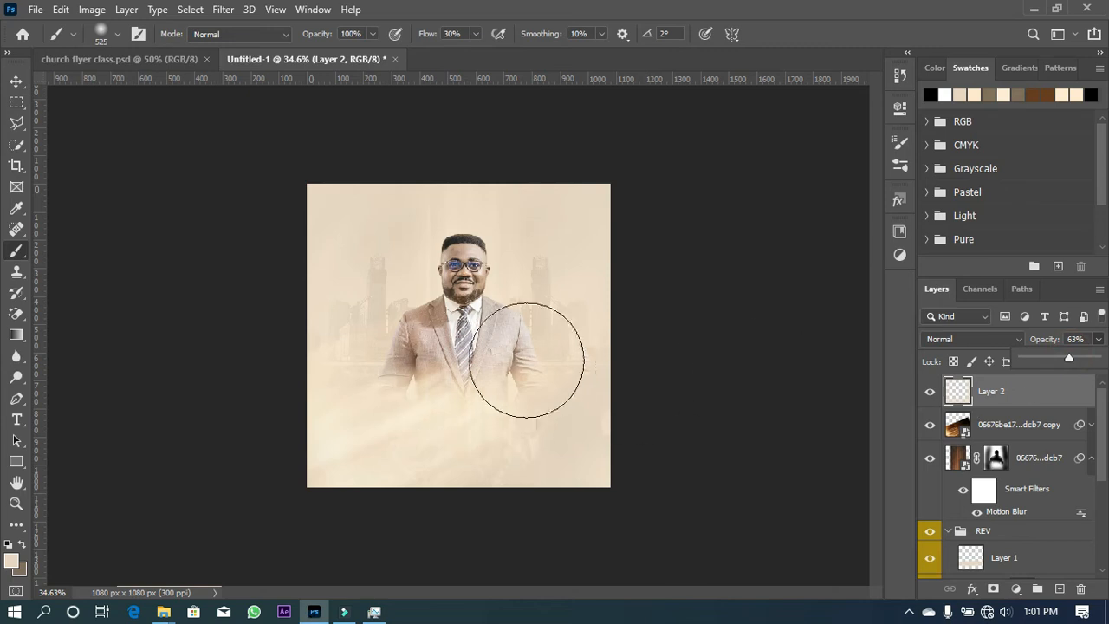
Review the whole composition and switch to the church flyer class.psd document for comparison
key(v)
scroll(532, 367, down, 1)
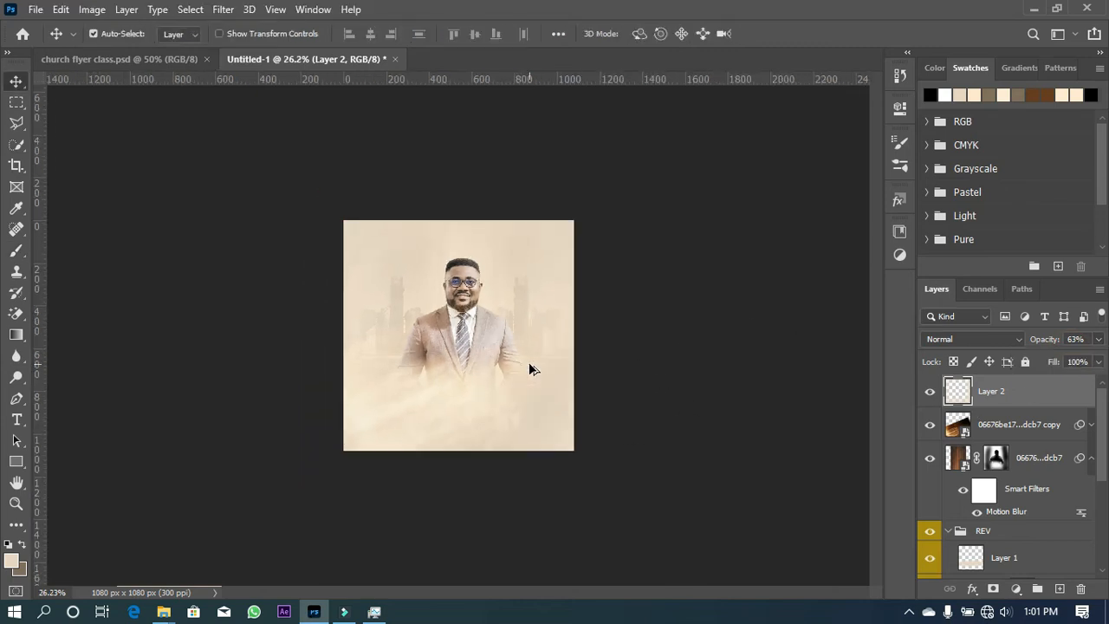
scroll(530, 368, up, 3)
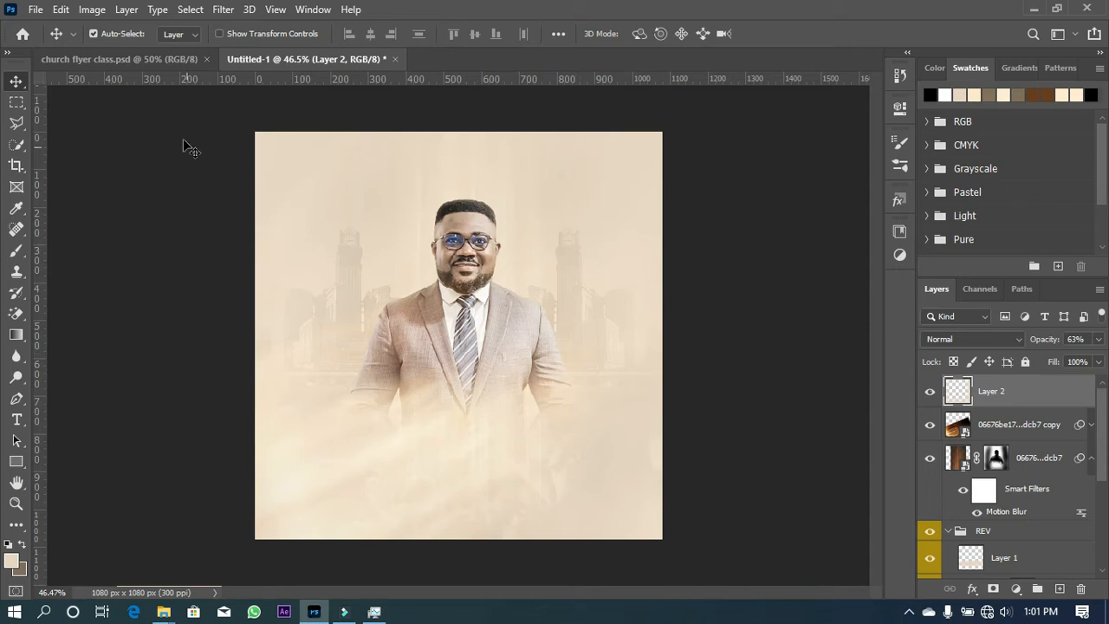
click(173, 59)
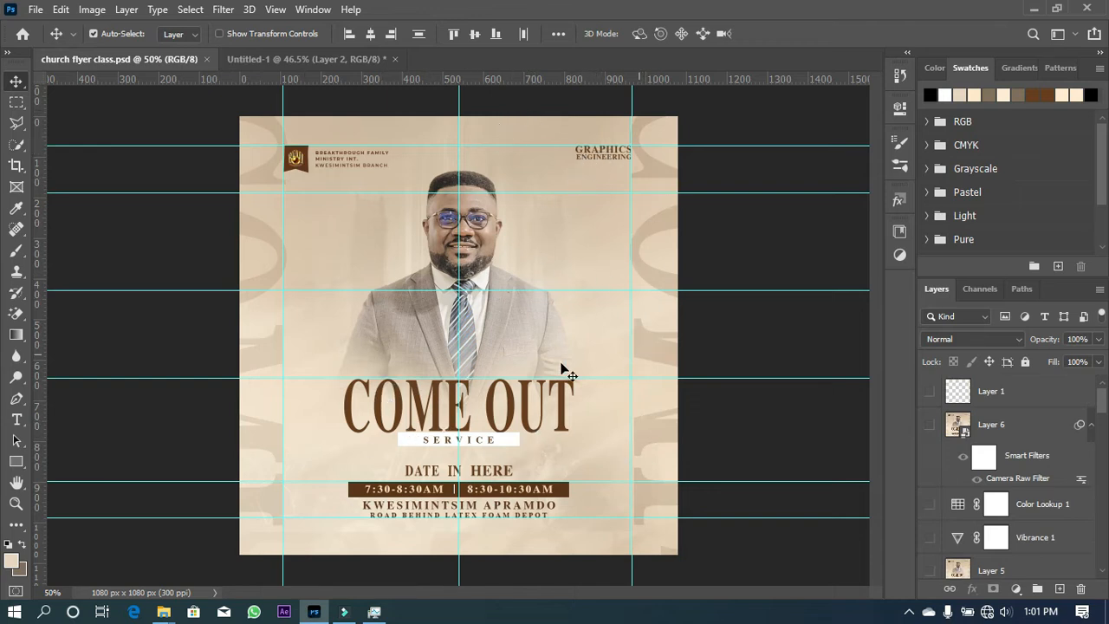
Copy the layers from SERVICE down to the venue text out of church flyer class.psd into the Untitled-1 flyer
scroll(995, 509, down, 5)
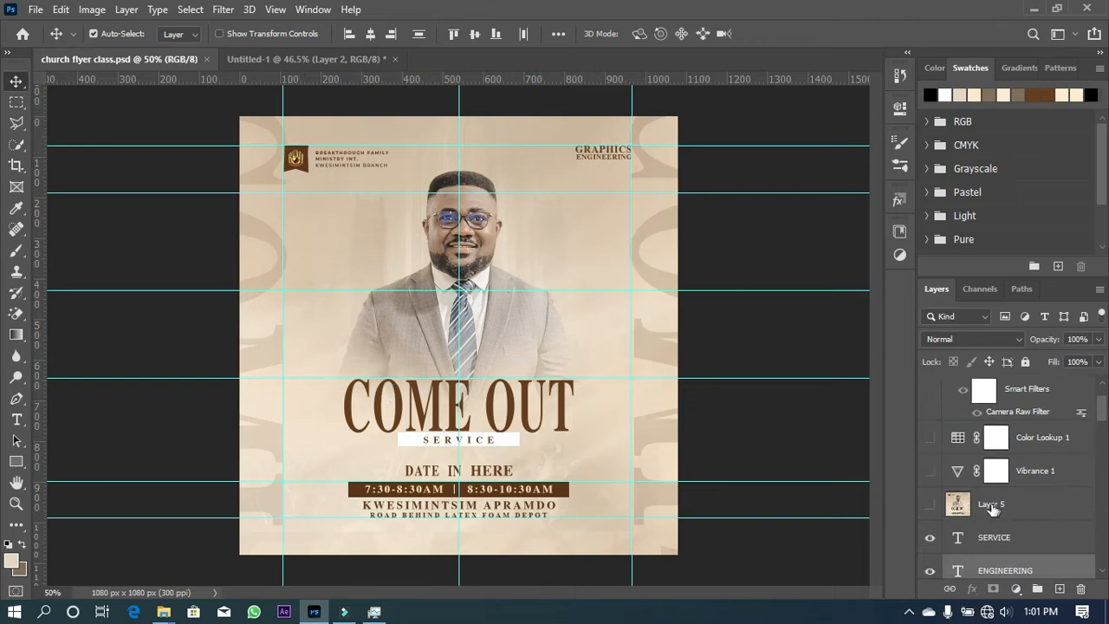
click(1024, 438)
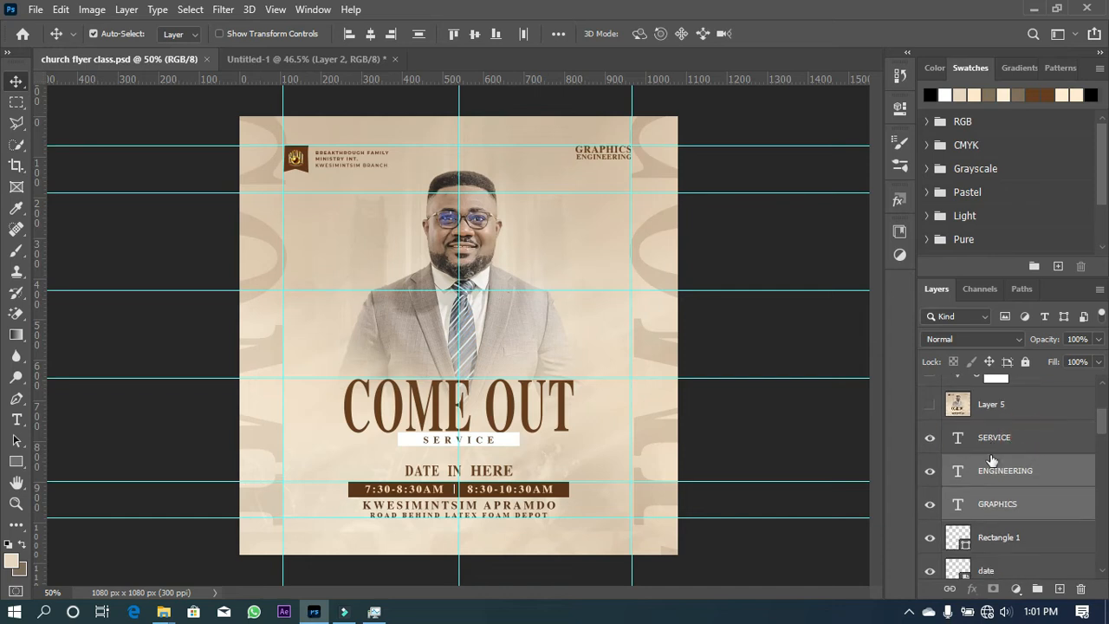
scroll(1020, 457, down, 2)
scroll(1023, 553, down, 4)
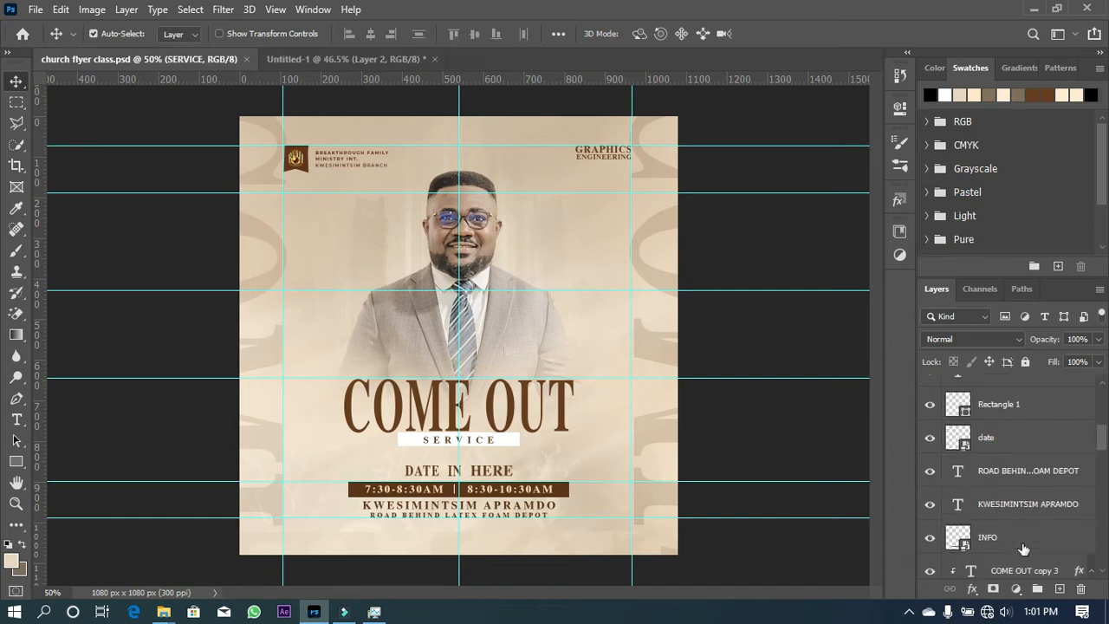
scroll(1043, 519, down, 1)
scroll(1023, 463, up, 1)
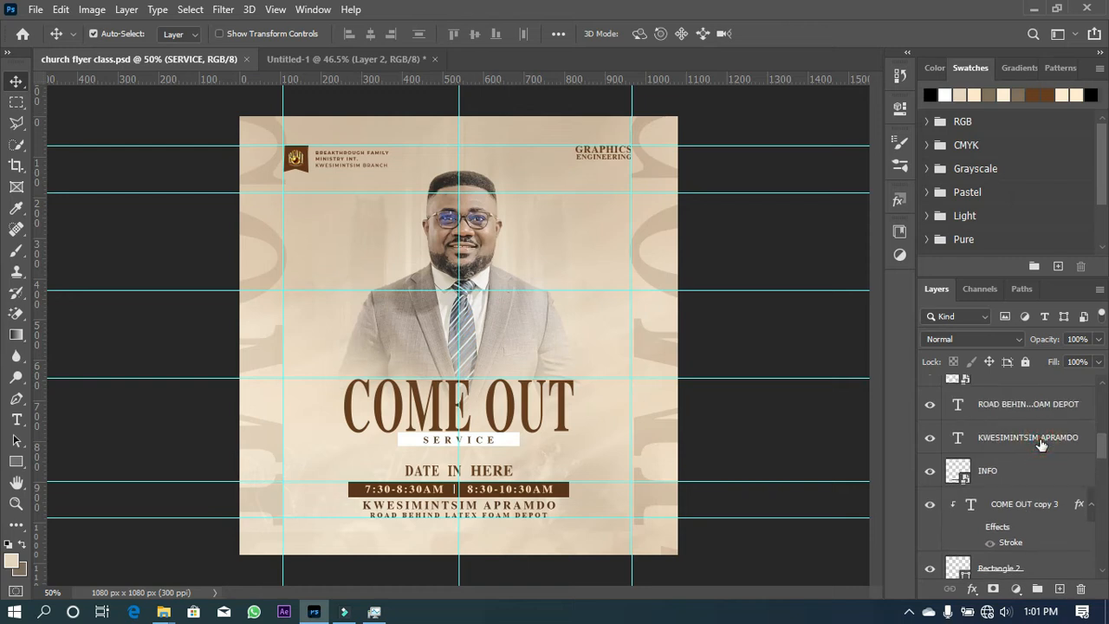
shift+click(1043, 444)
drag(1043, 444, 487, 457)
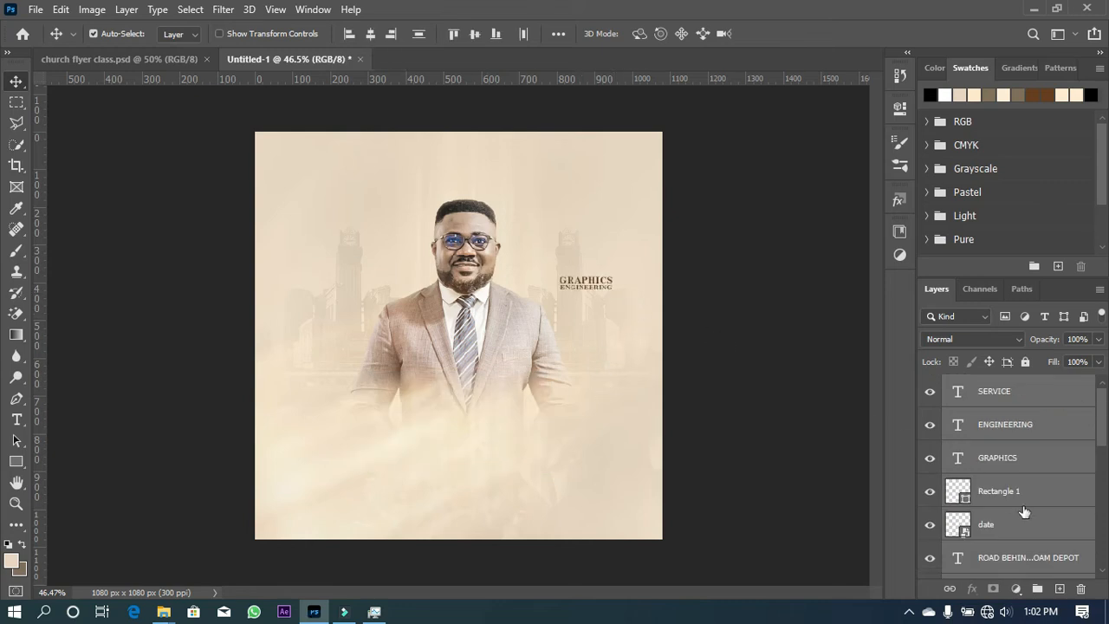
Move the copied text block up so the SERVICE, date and venue lines sit below the portrait and GRAPHICS ENGINEERING near the upper-right corner
scroll(1021, 511, down, 1)
scroll(1021, 512, up, 1)
key(ctrl+t)
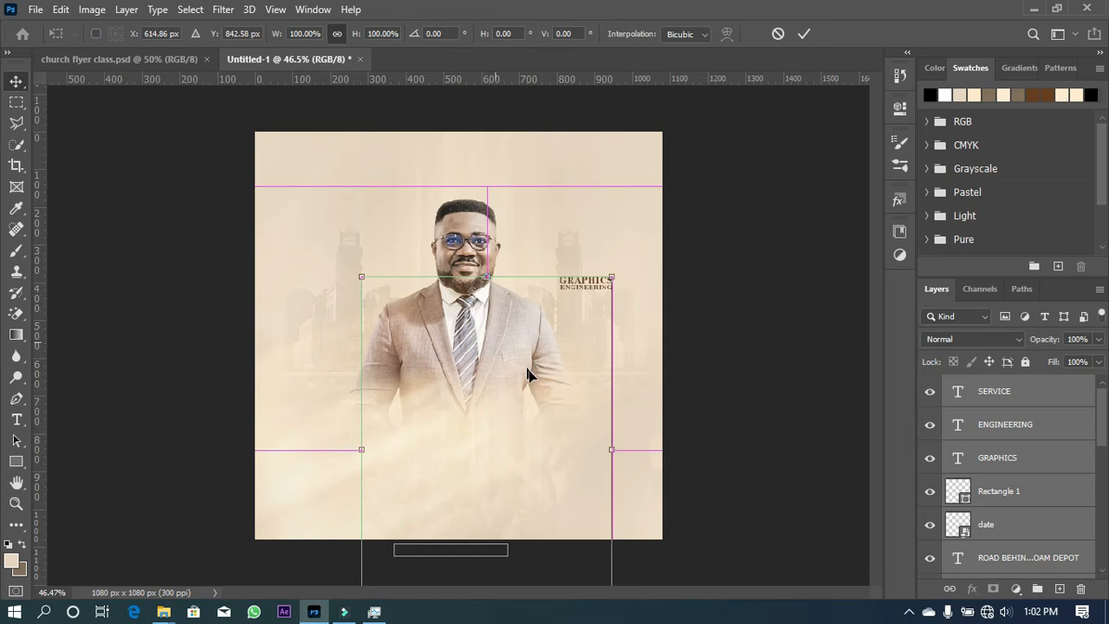
drag(529, 429, 529, 326)
mouse_move(531, 328)
mouse_down()
mouse_move(540, 318)
mouse_move(532, 343)
mouse_up()
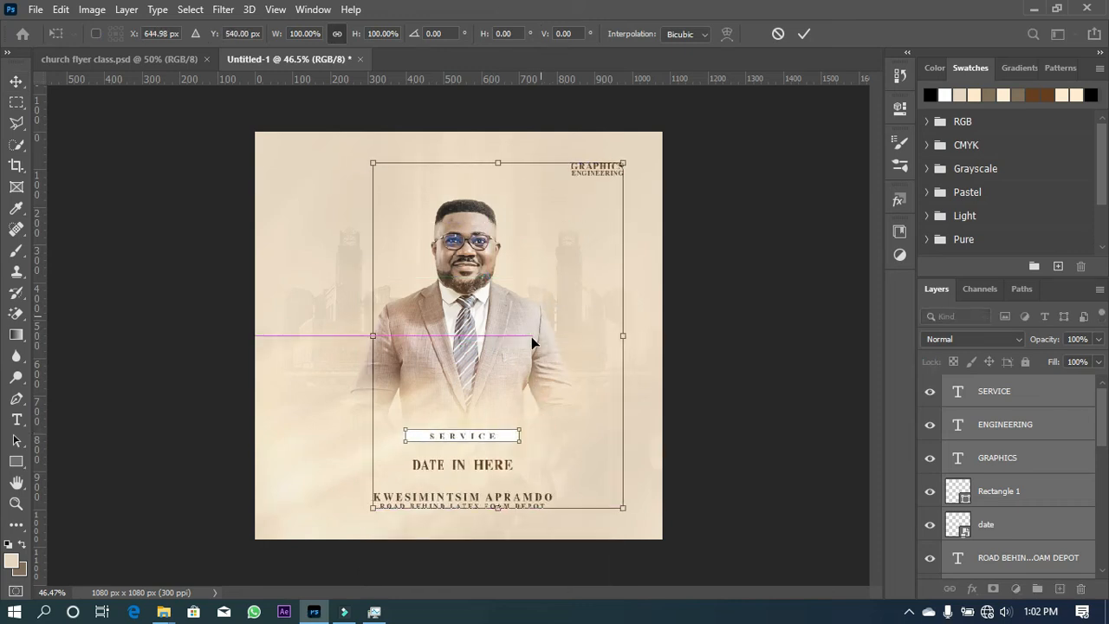
double_click(486, 438)
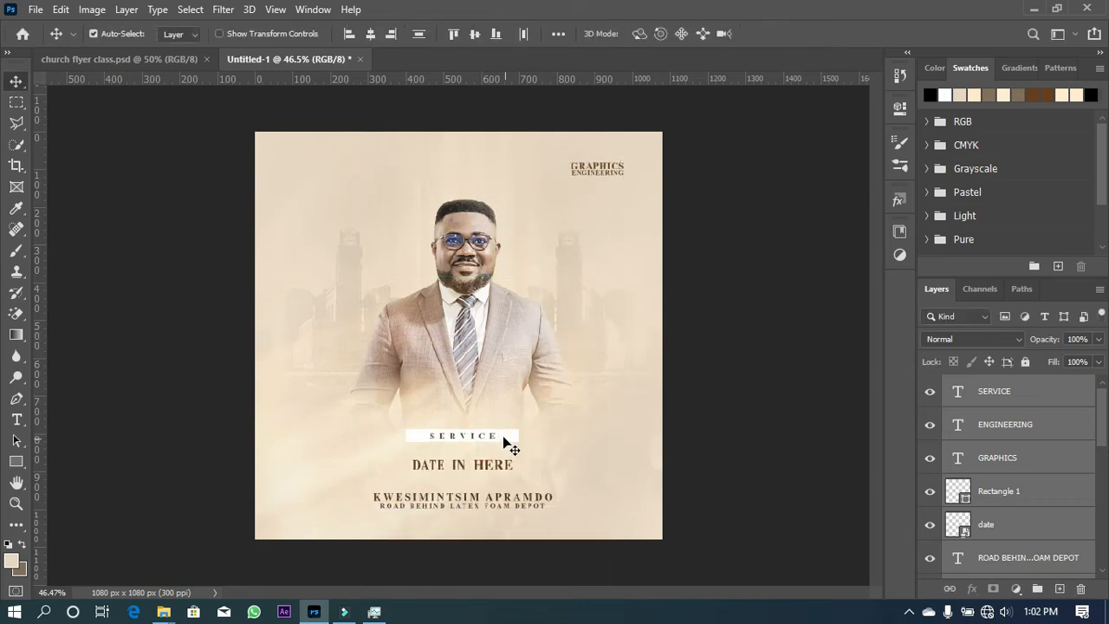
mouse_move(505, 438)
mouse_down()
mouse_move(508, 427)
mouse_move(512, 441)
mouse_up()
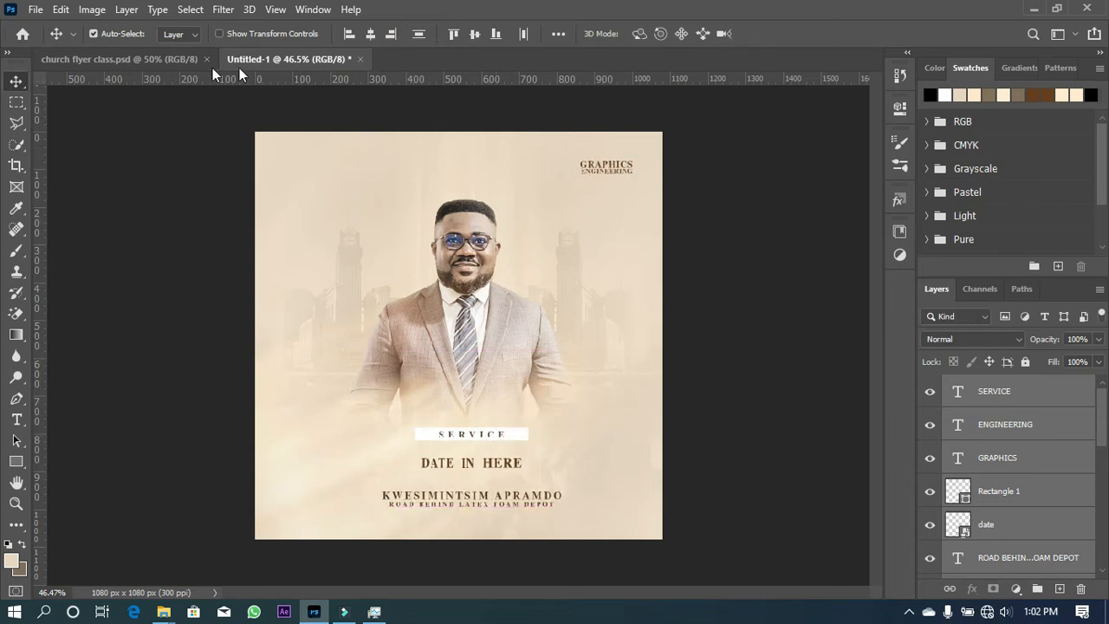
Add a horizontal guide along the upper edge of the GRAPHICS text and a vertical guide at the canvas centre
drag(381, 78, 465, 161)
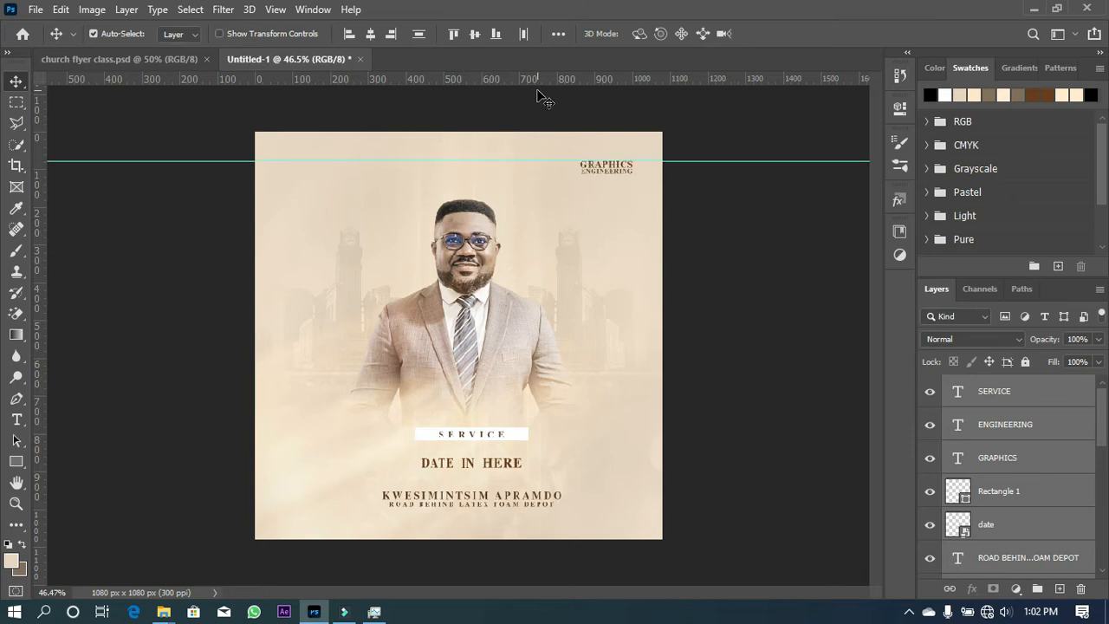
drag(36, 217, 459, 292)
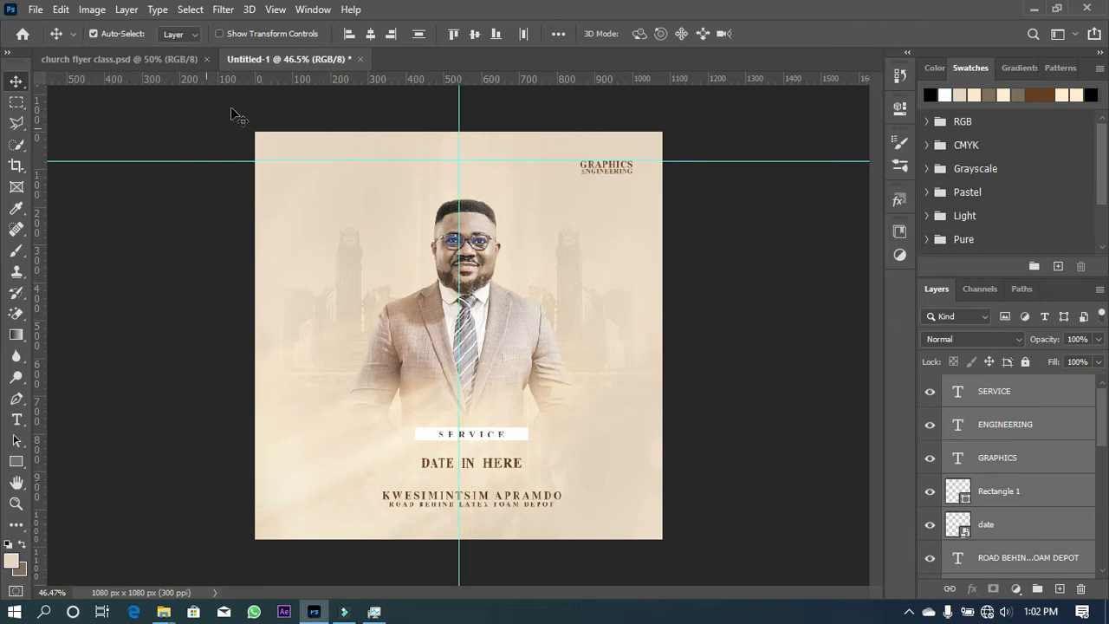
Copy the COME OUT title and the brown service-times bar from church flyer class.psd into Untitled-1, placing them around the SERVICE and date text
click(168, 61)
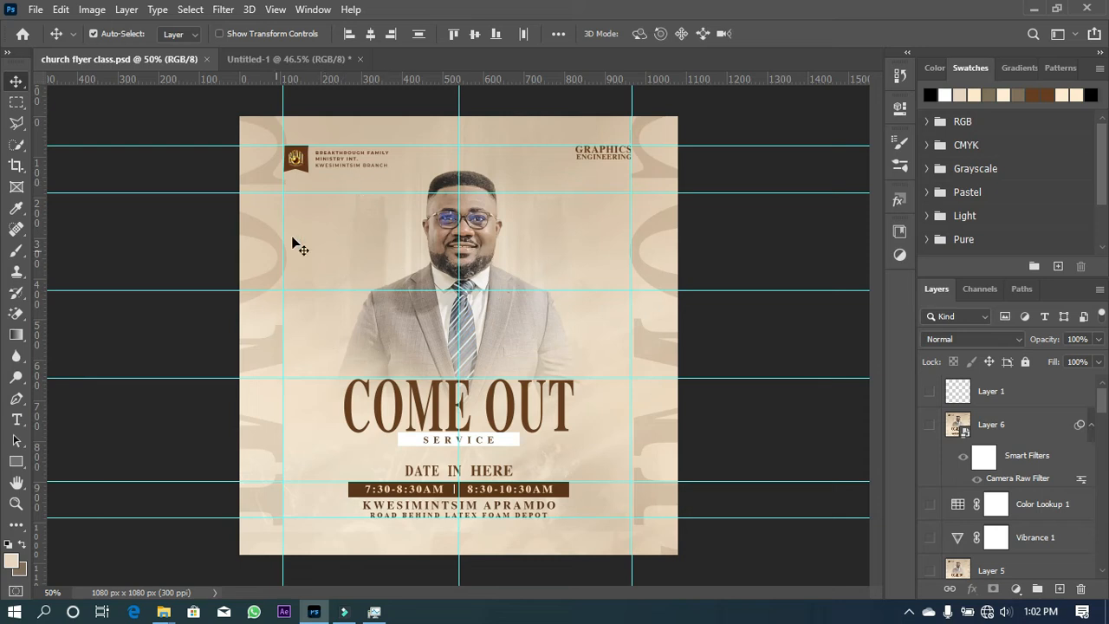
click(442, 418)
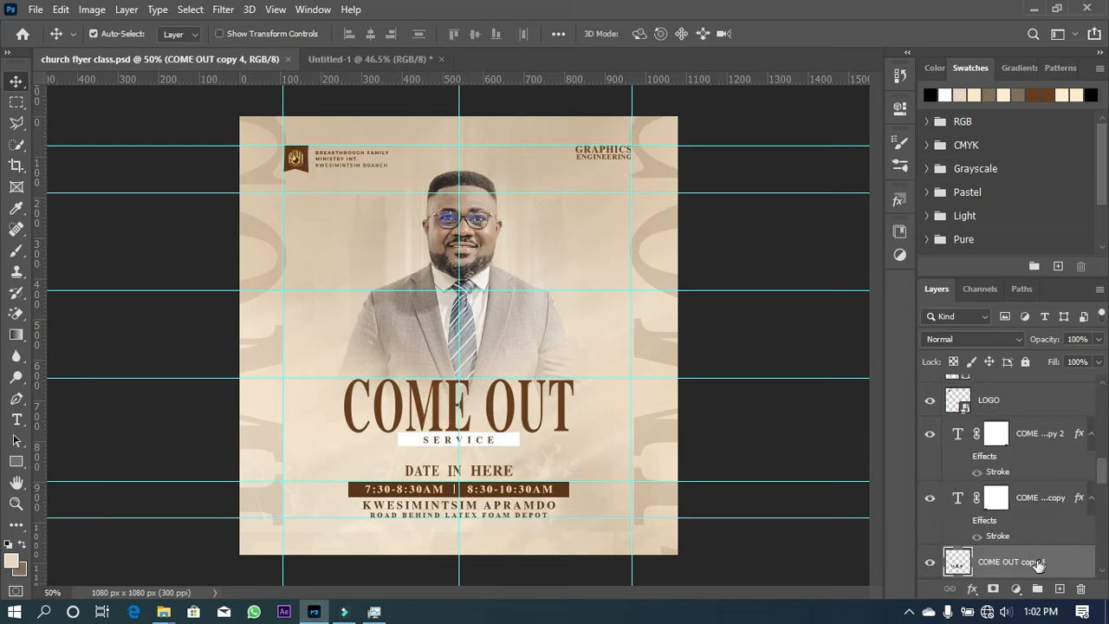
click(568, 501)
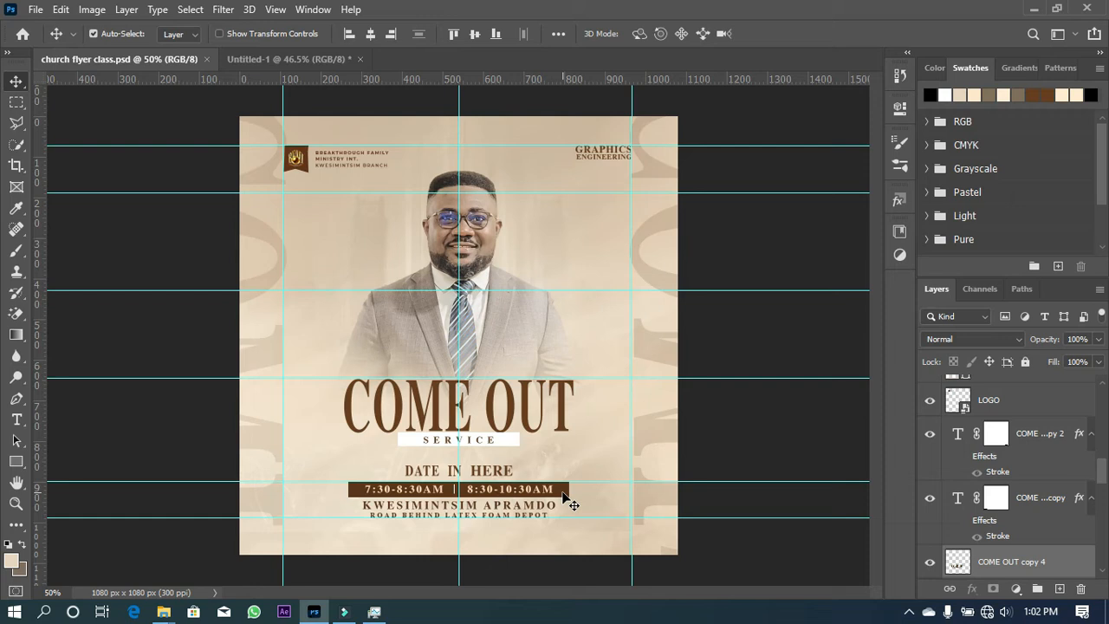
drag(588, 426, 492, 402)
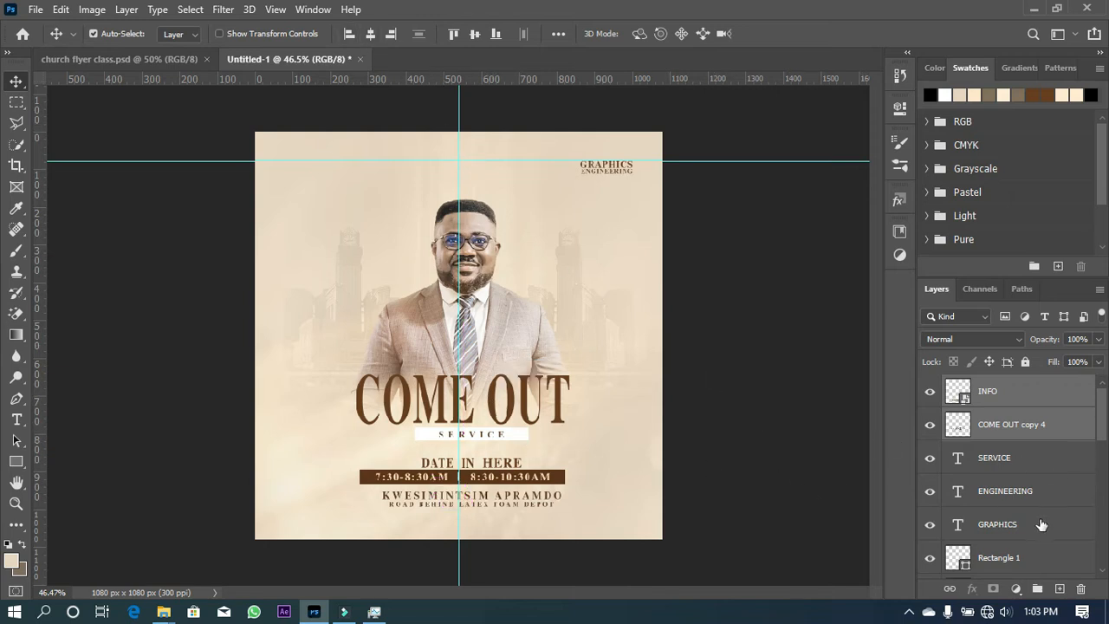
Centre the COME OUT, SERVICE, date and venue layers horizontally on the canvas, leaving GRAPHICS ENGINEERING in its corner
scroll(1040, 527, down, 5)
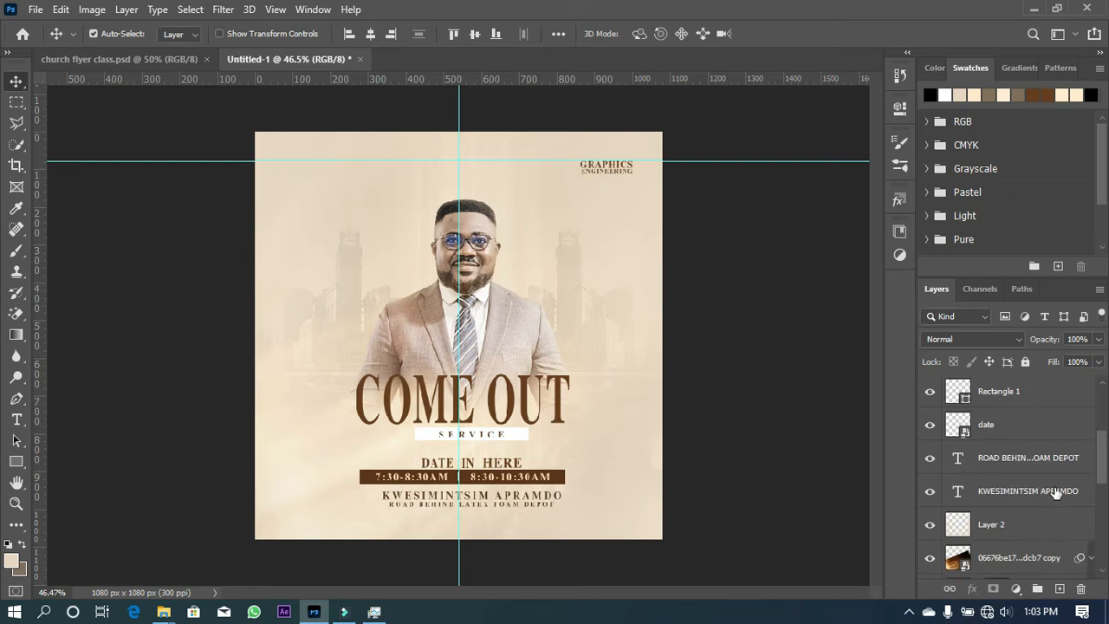
shift+click(1056, 491)
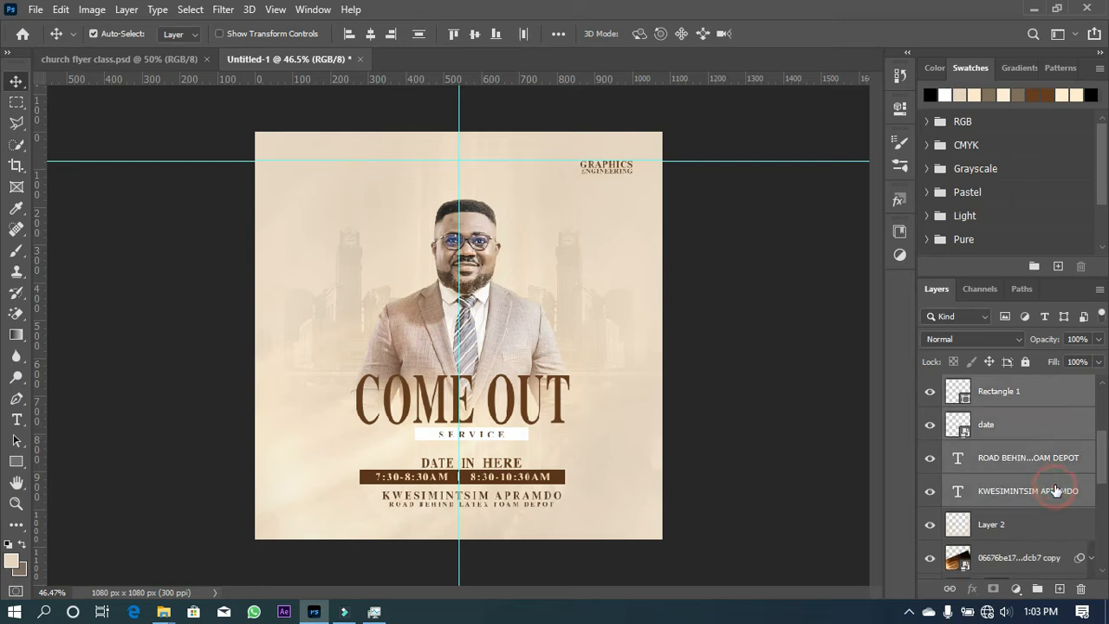
click(370, 33)
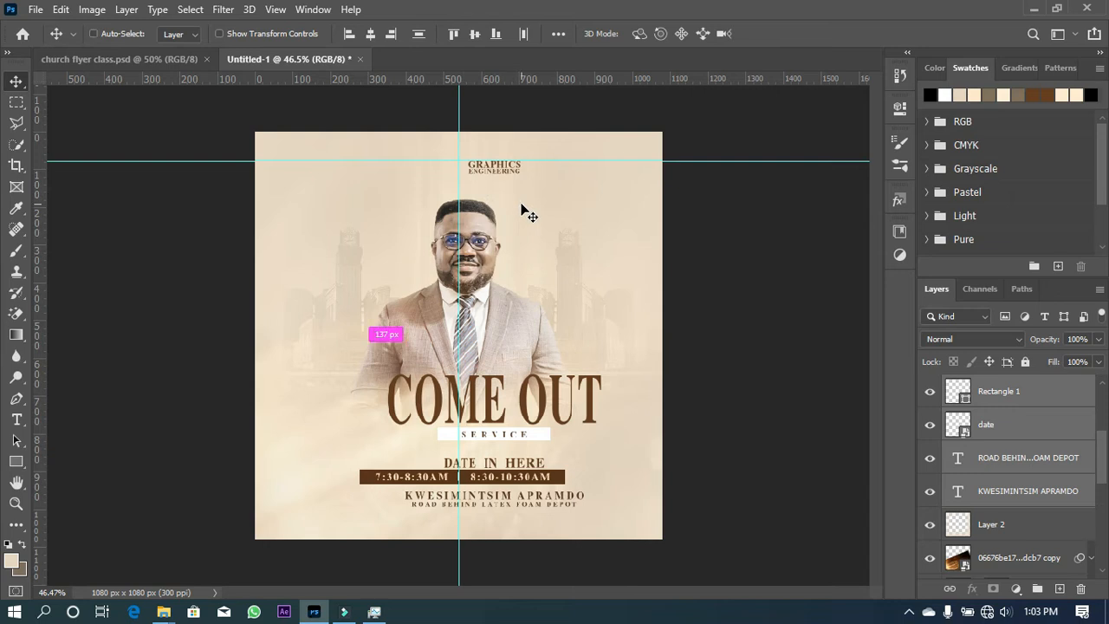
key(ctrl+z)
click(611, 171)
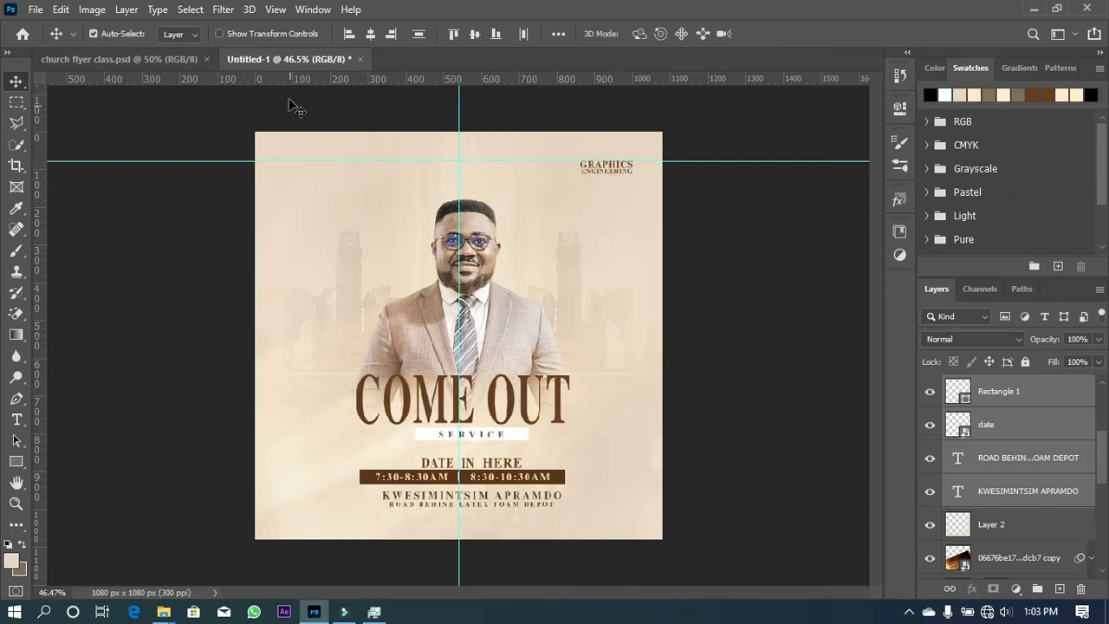
click(370, 34)
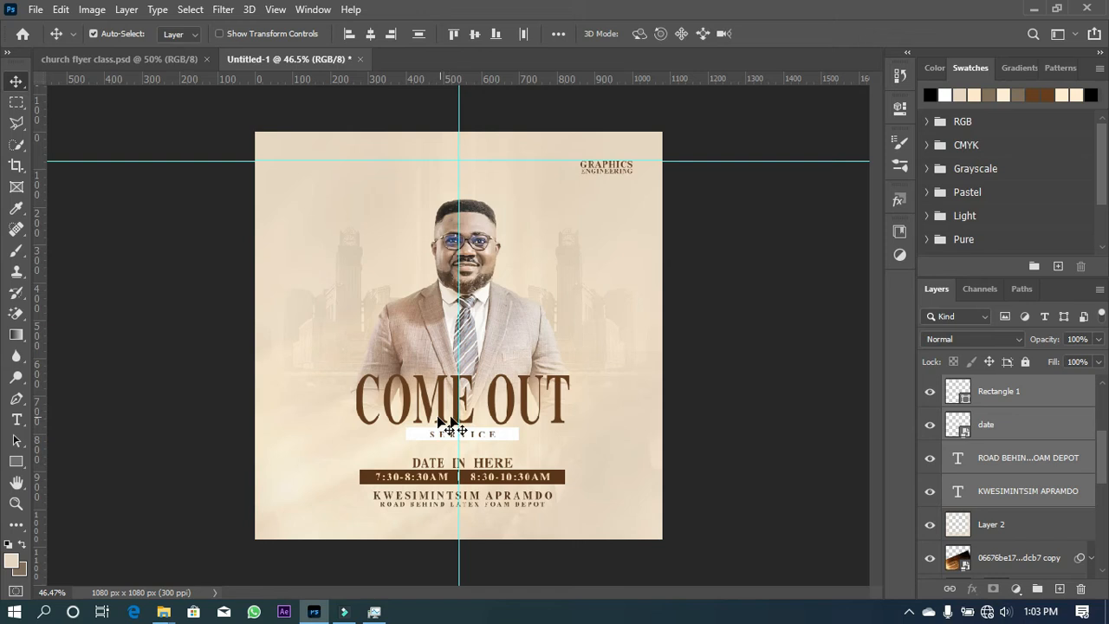
key(ctrl+a)
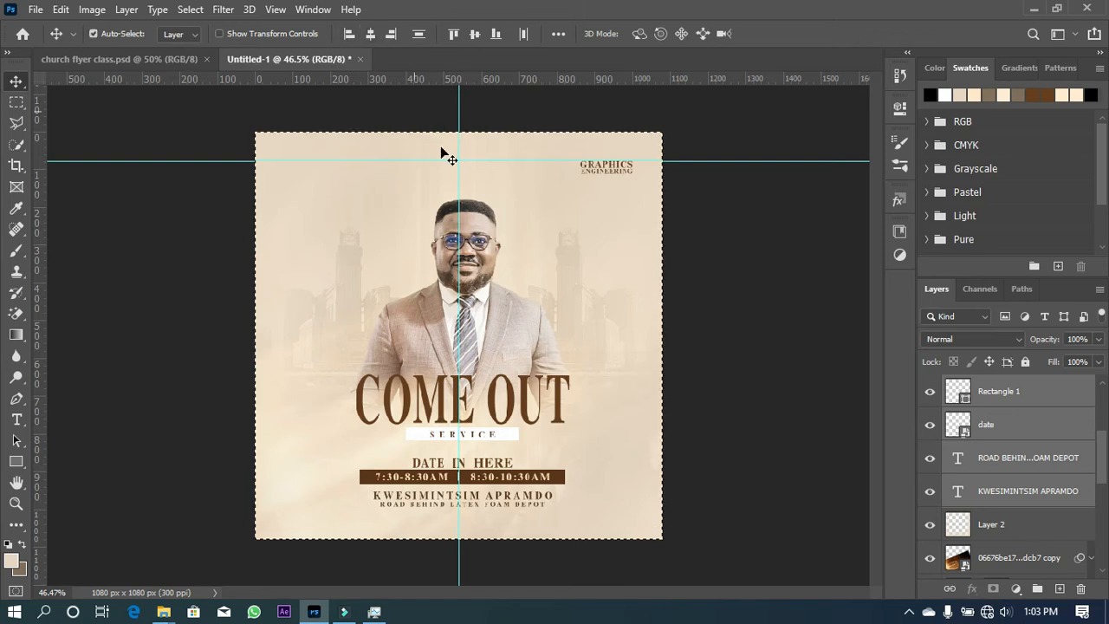
click(370, 34)
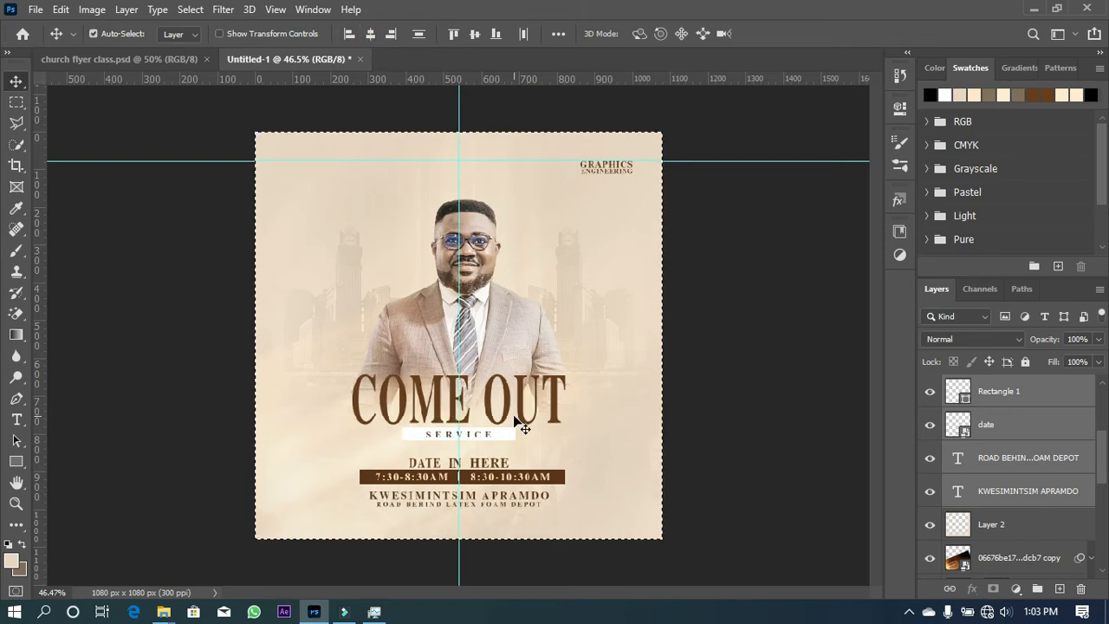
key(ctrl)
key(ctrl+d)
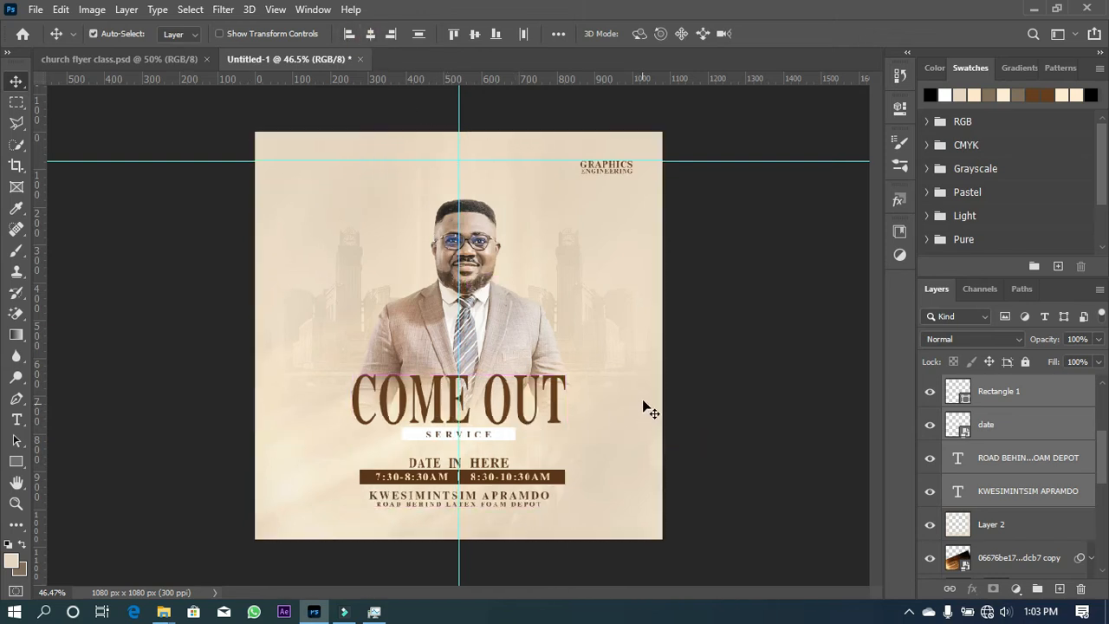
Add the INFO times bar to the selected text layers and nudge the whole block slightly down
scroll(642, 396, down, 4)
scroll(641, 391, up, 3)
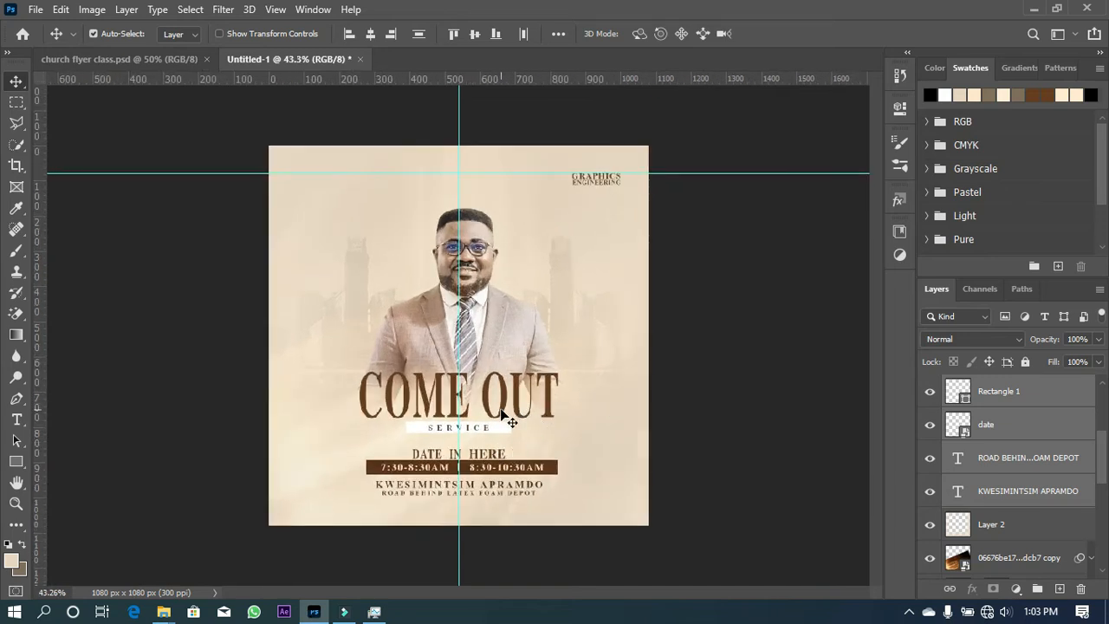
key(shift+Down)
key(shift+Up)
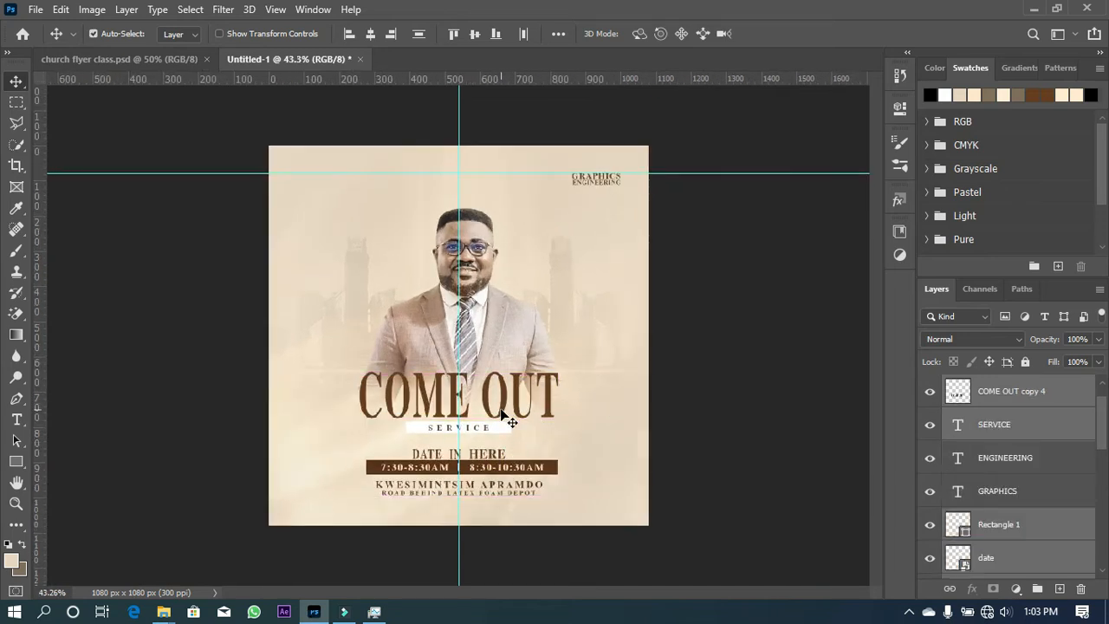
scroll(1060, 501, down, 5)
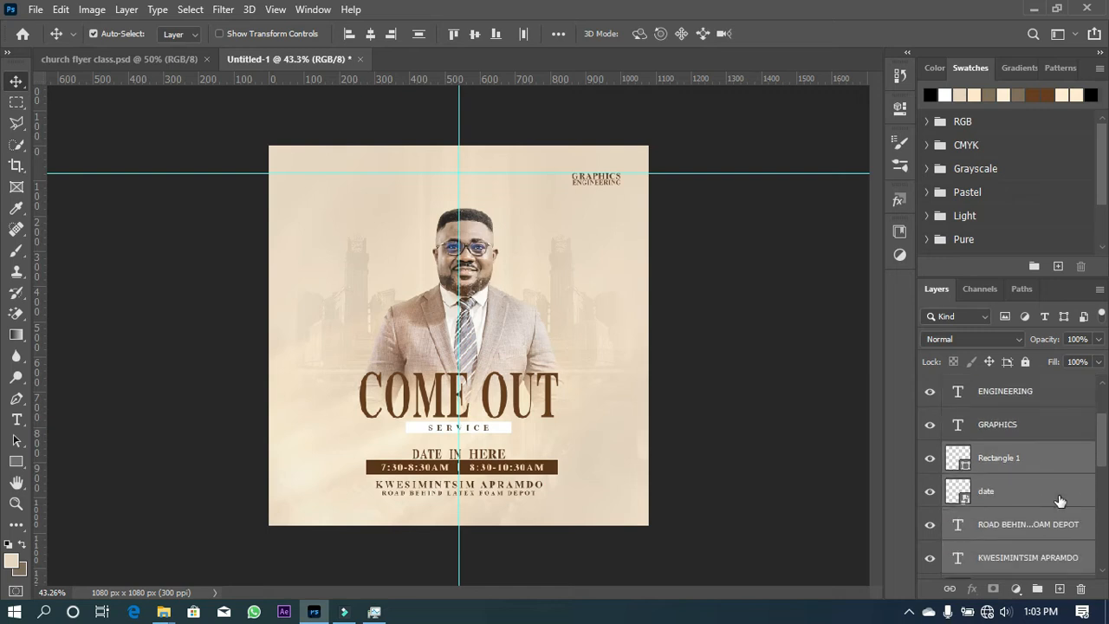
scroll(1059, 501, up, 4)
scroll(1053, 504, up, 1)
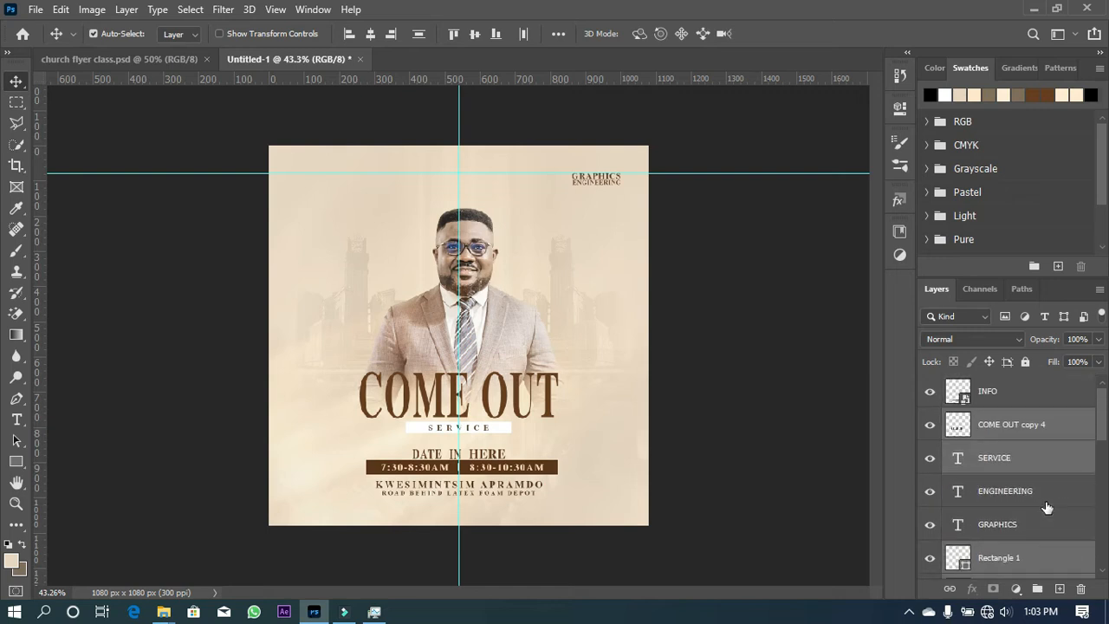
ctrl+click(1014, 401)
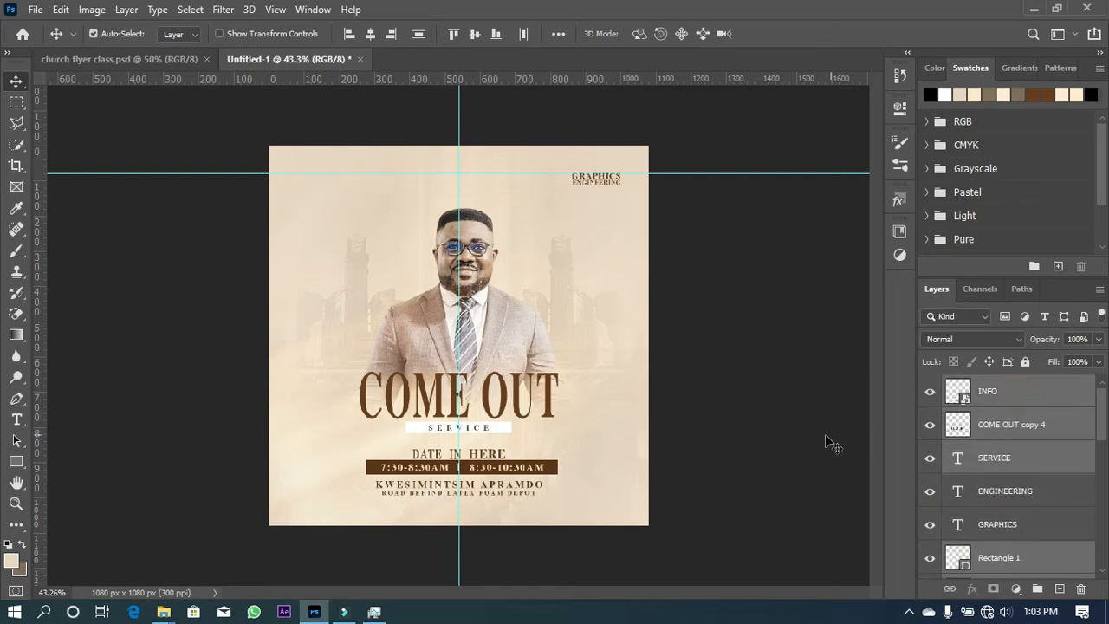
key(shift+Down)
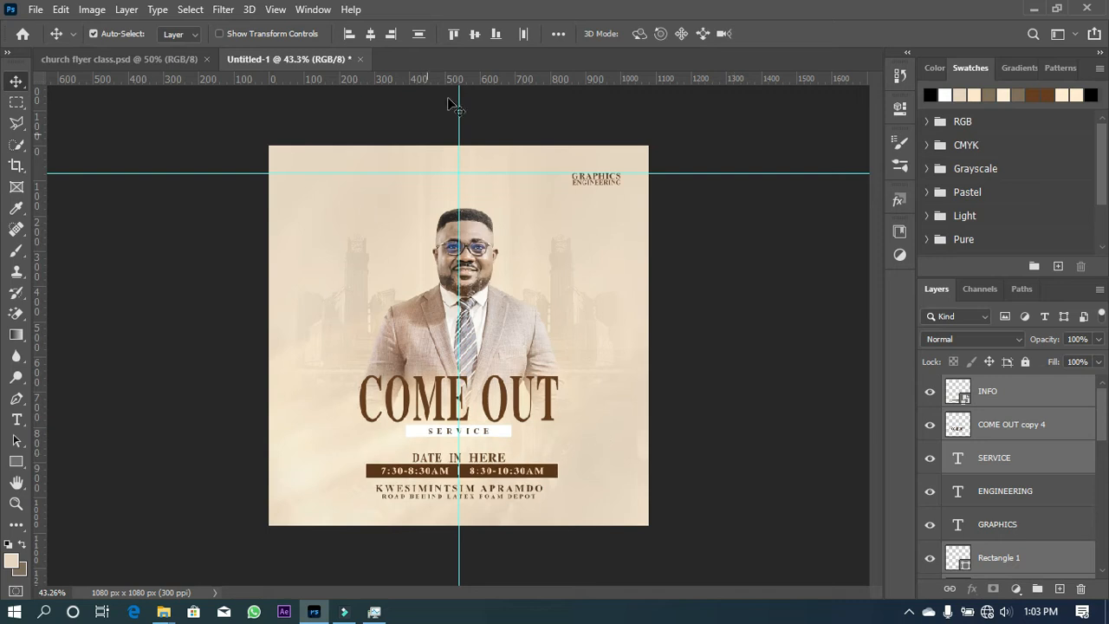
Align the horizontal centres of the times bar and the other selected text layers
click(379, 39)
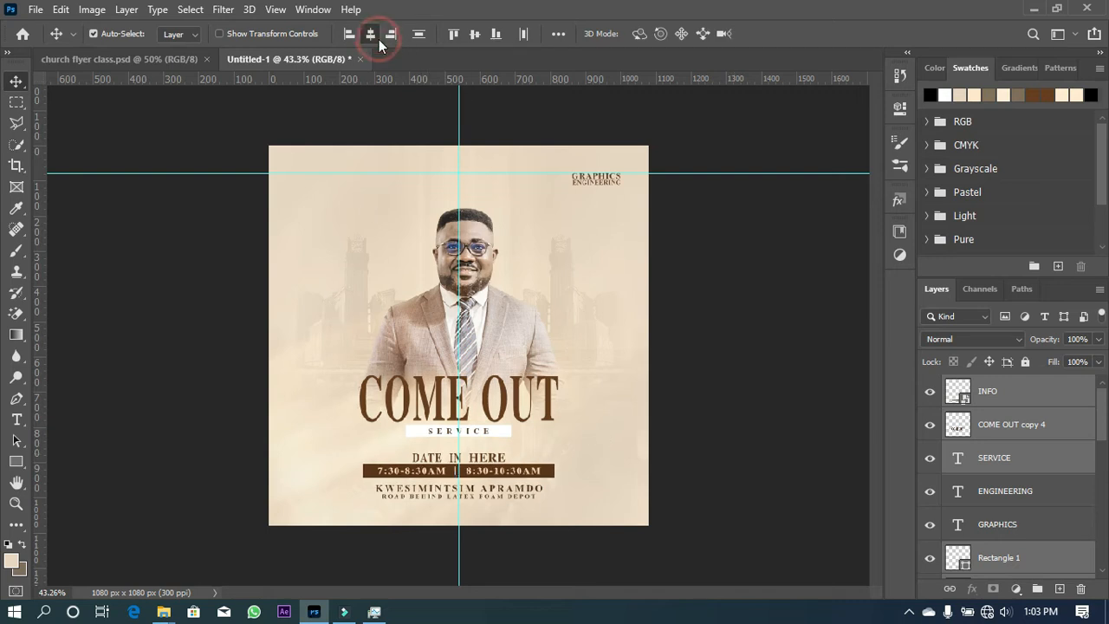
key(ctrl+a)
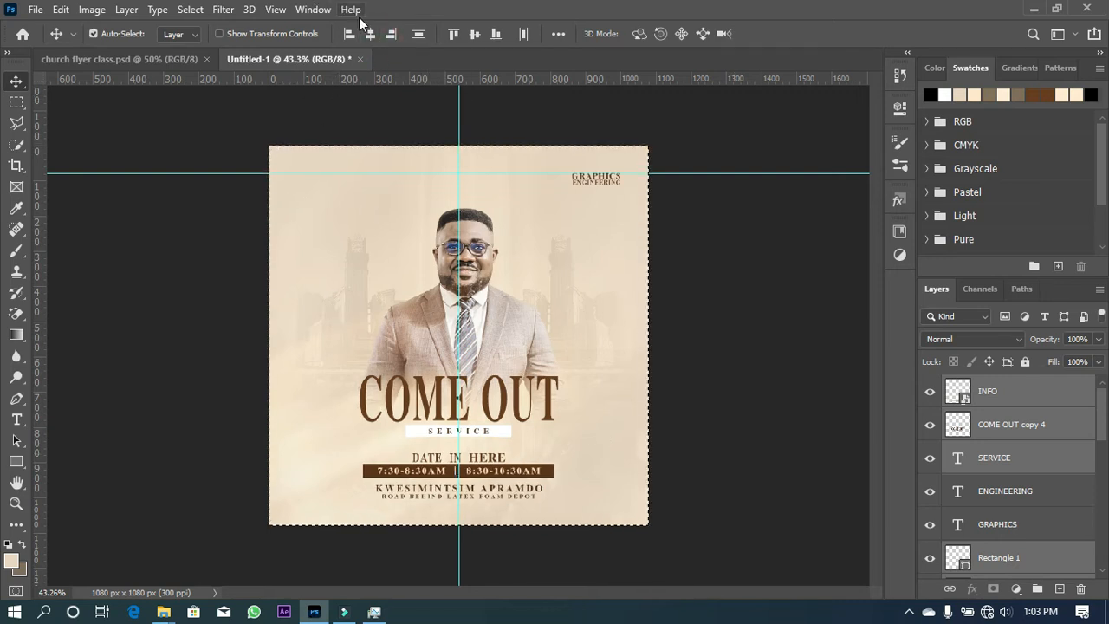
key(ctrl+d)
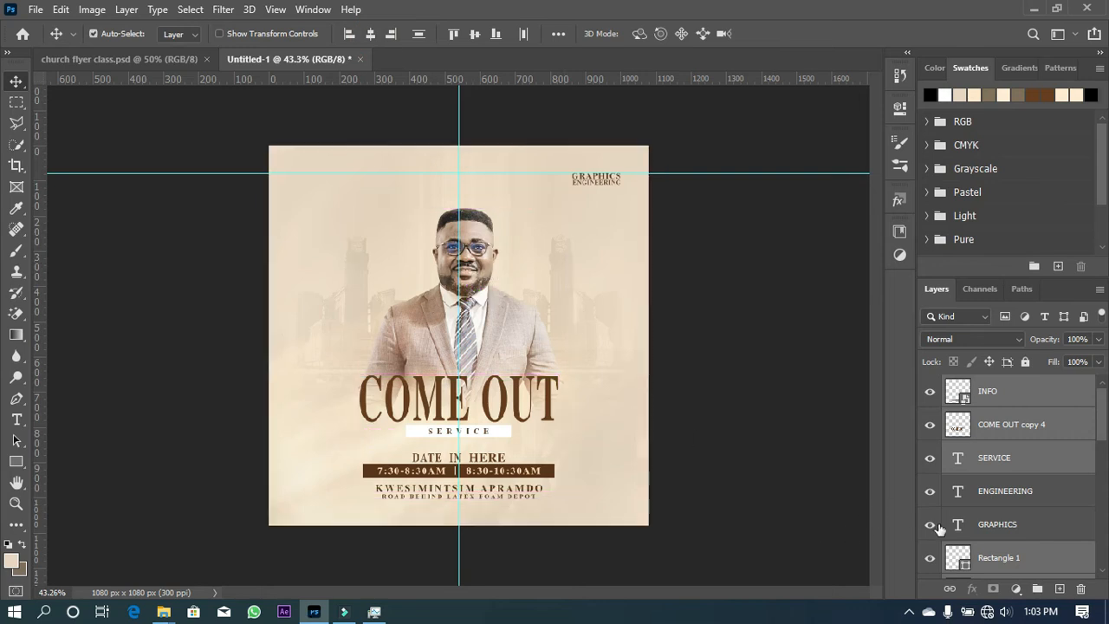
Nudge the COME OUT title down towards the SERVICE strip and raise the DATE IN HERE text slightly
scroll(496, 469, up, 2)
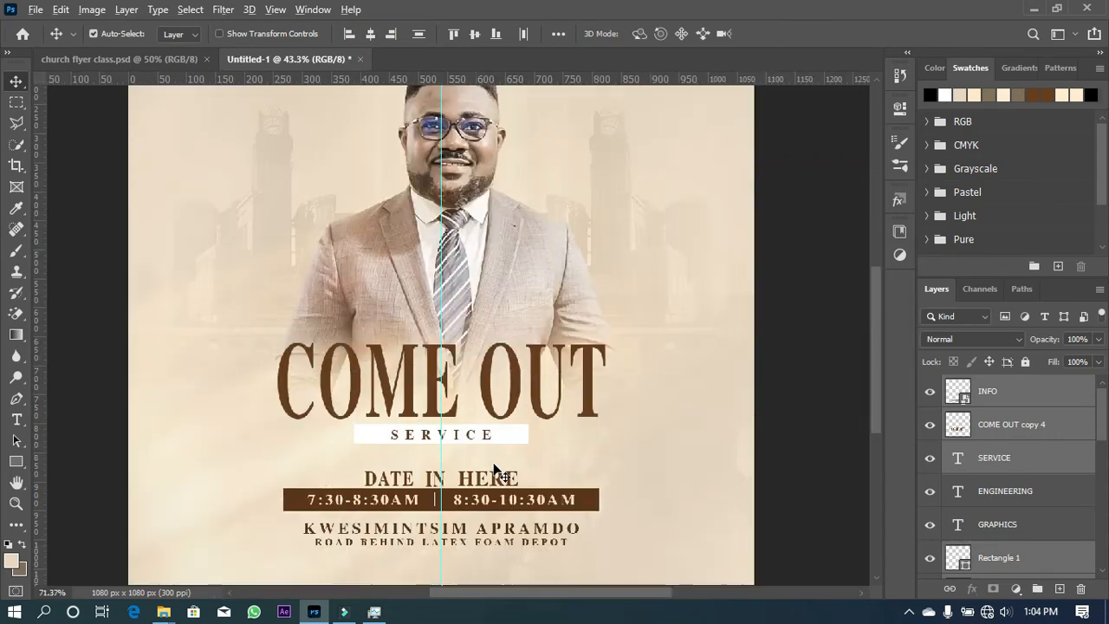
scroll(495, 469, up, 1)
scroll(580, 459, down, 4)
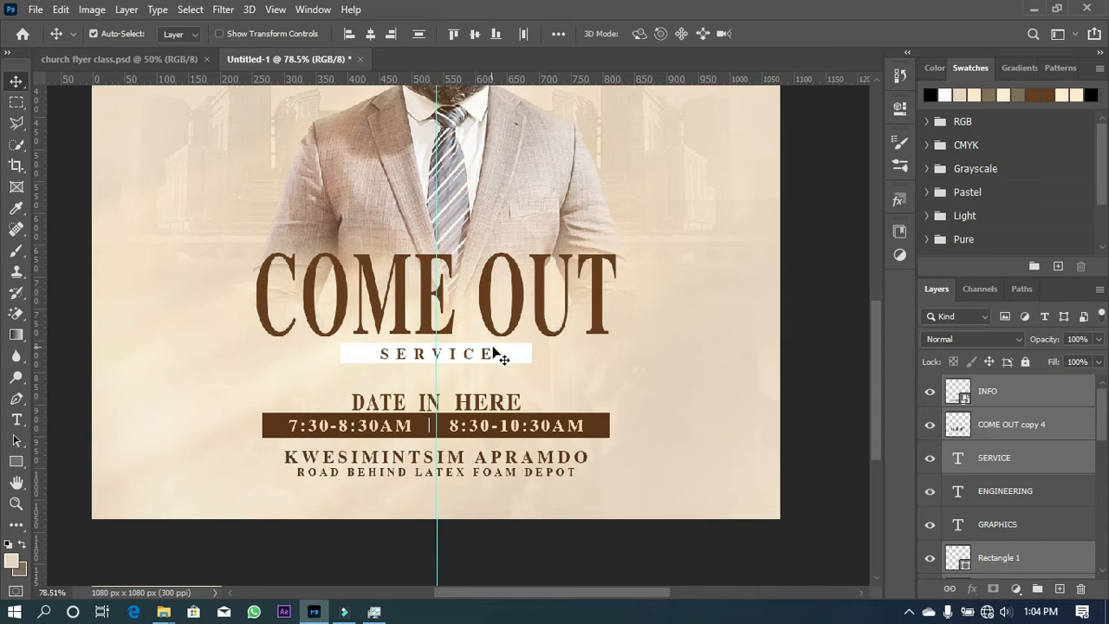
click(534, 347)
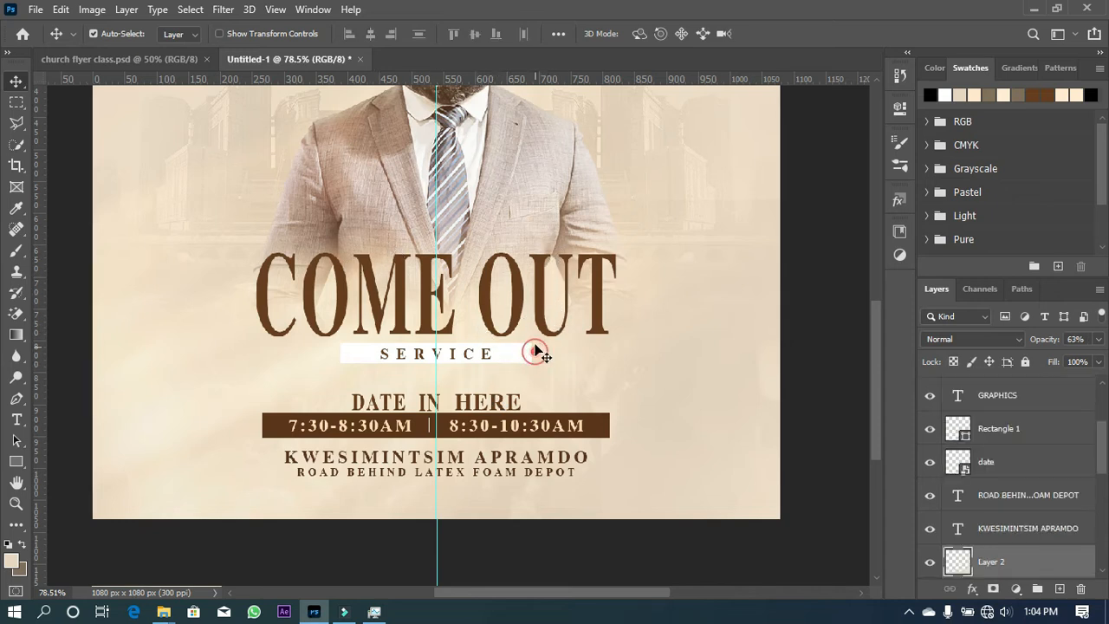
click(548, 331)
key(shift+Down)
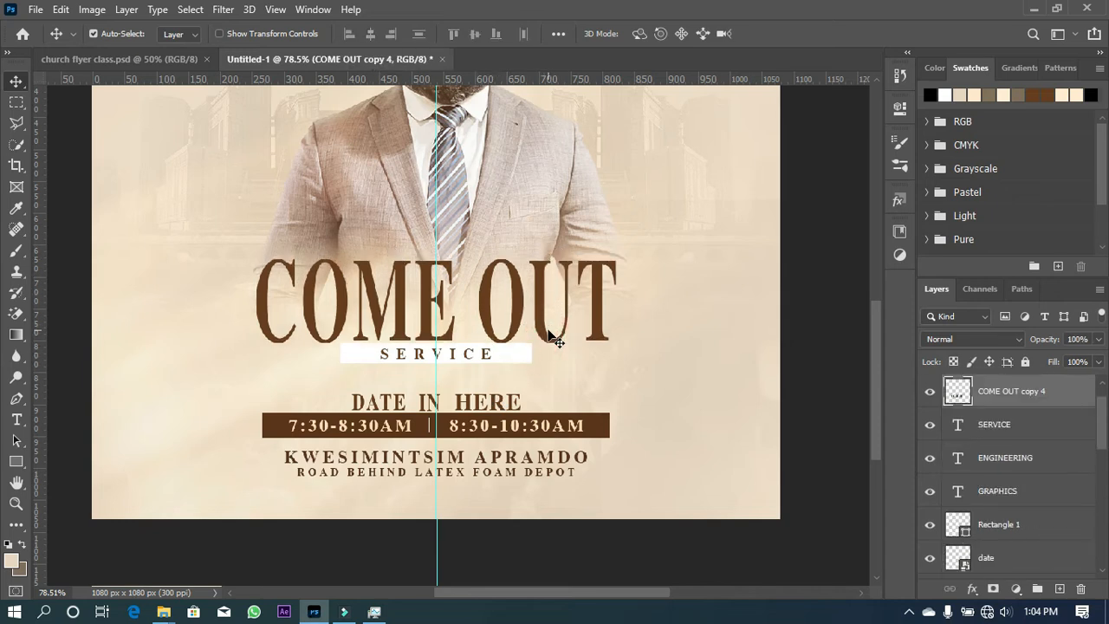
click(494, 401)
drag(494, 402, 495, 395)
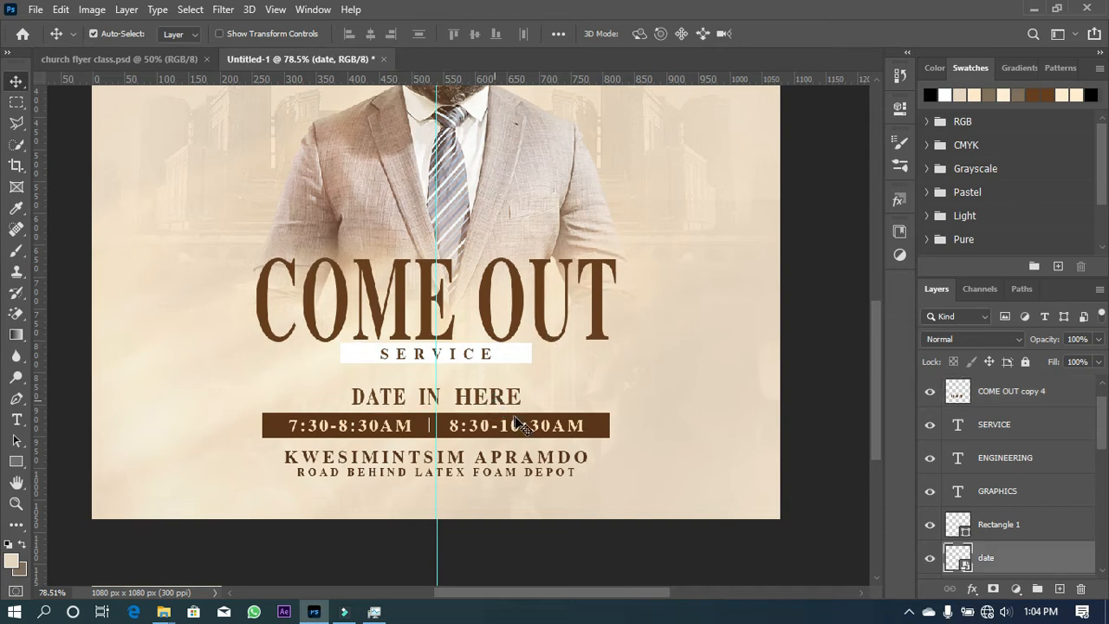
Adjust the vertical spacing between the two venue lines and the service-times bar, shifting the bar slightly down from the date
click(475, 460)
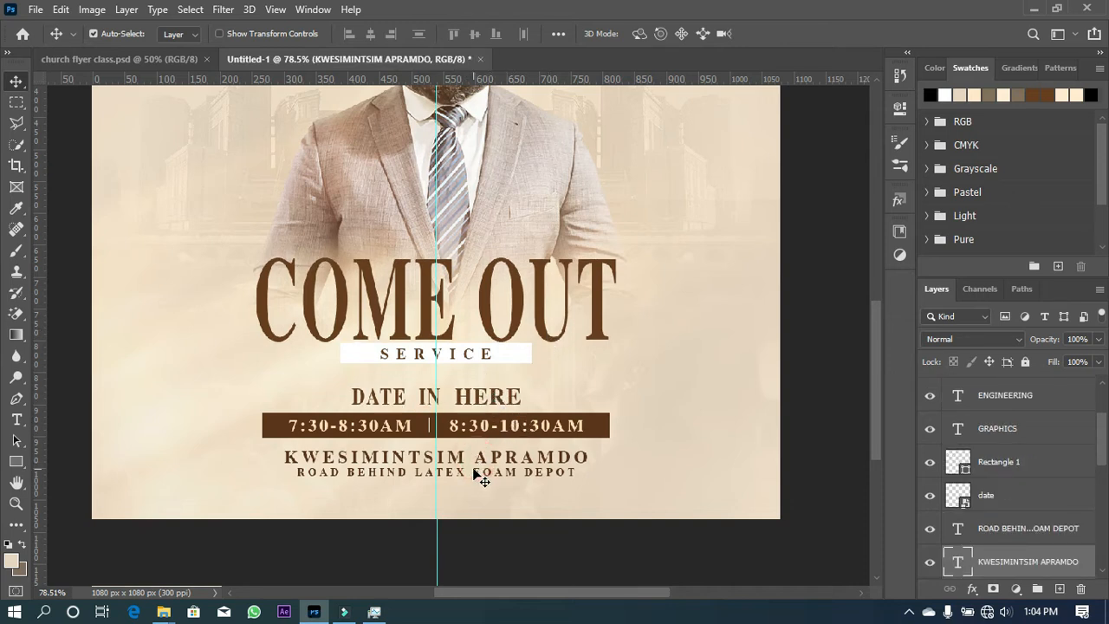
shift+click(476, 471)
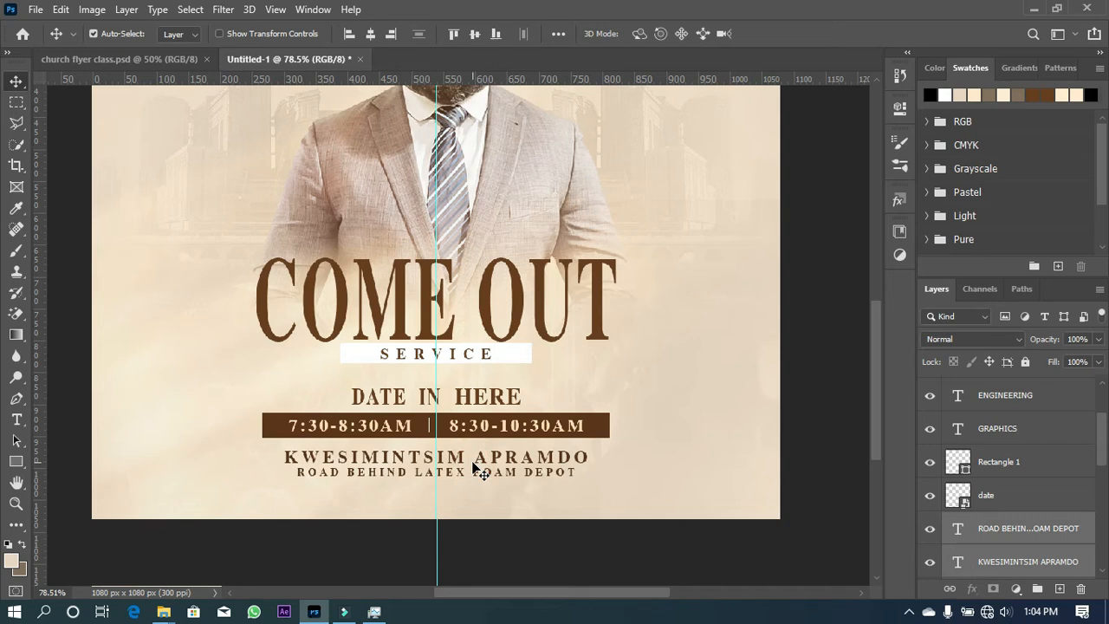
key(shift+Up)
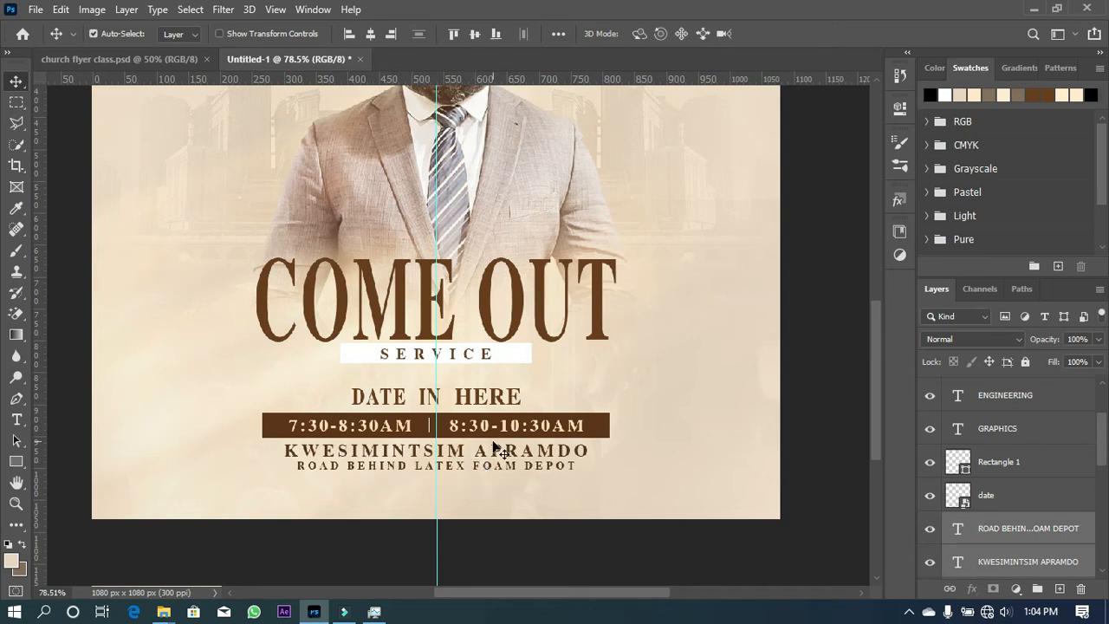
shift+click(564, 440)
key(shift+Down)
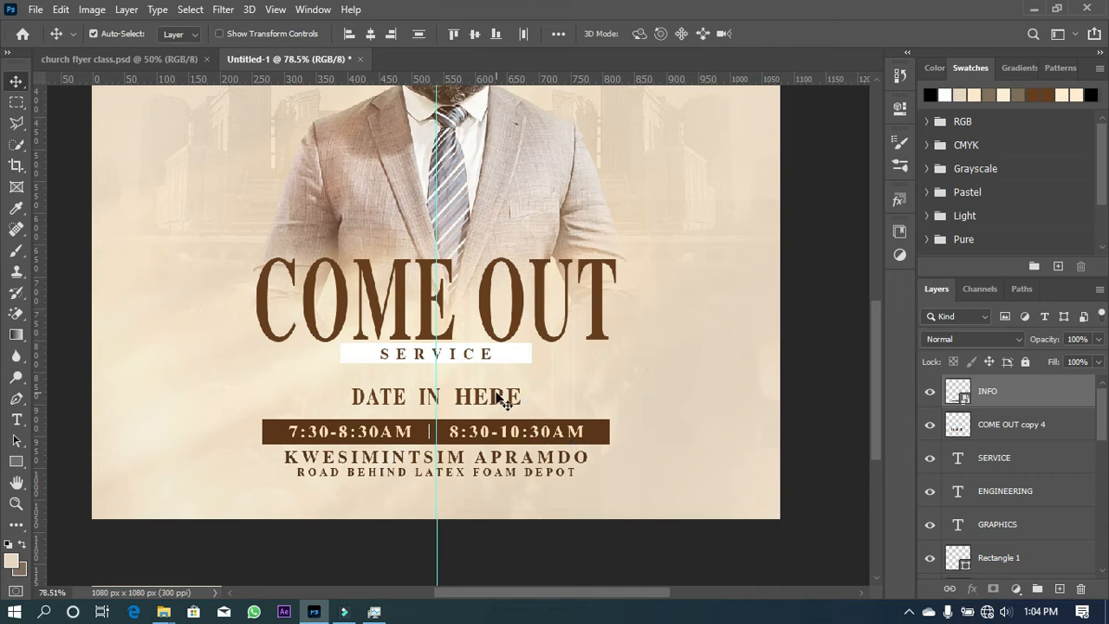
Duplicate the COME OUT title, rotate the copy 90° clockwise and enlarge it to about 475% along the canvas's left edge
scroll(500, 396, down, 5)
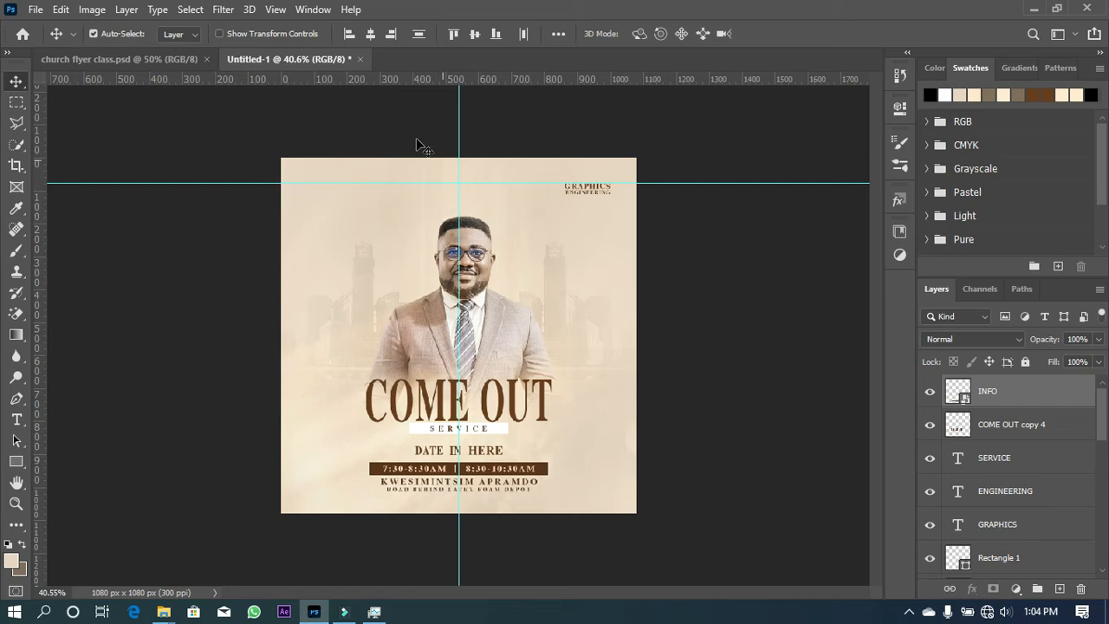
click(516, 410)
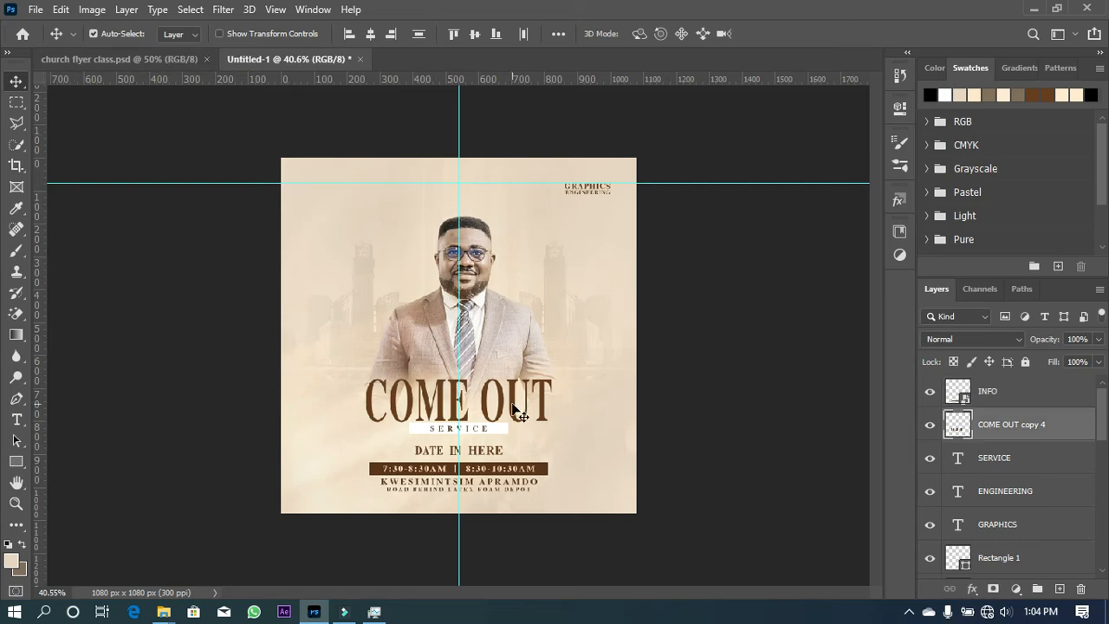
key(ctrl+j)
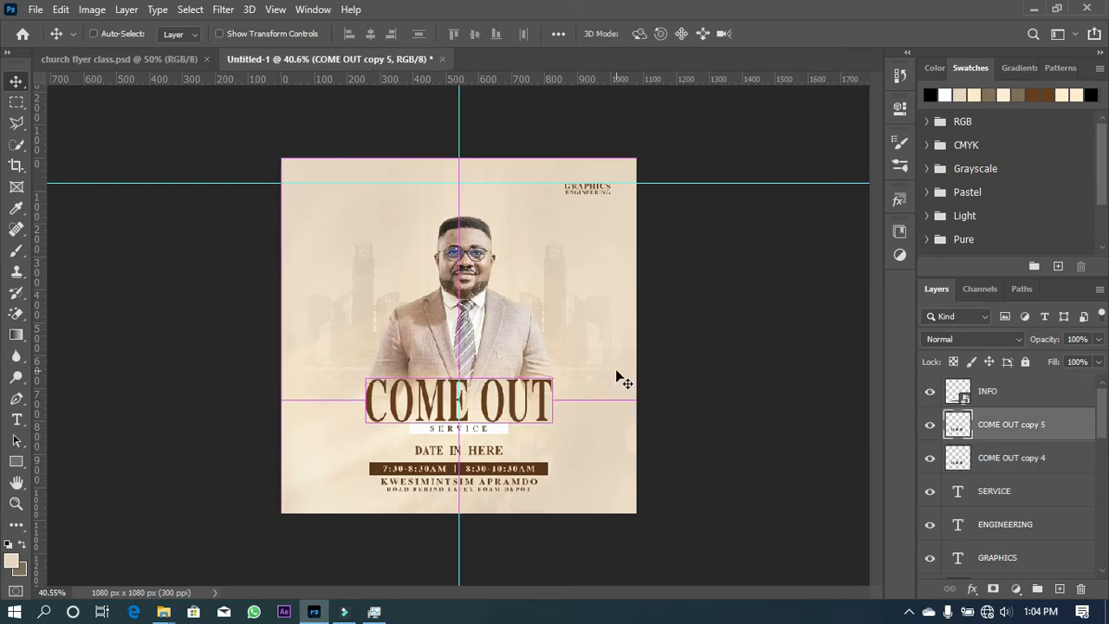
key(ctrl+t)
right_click(550, 379)
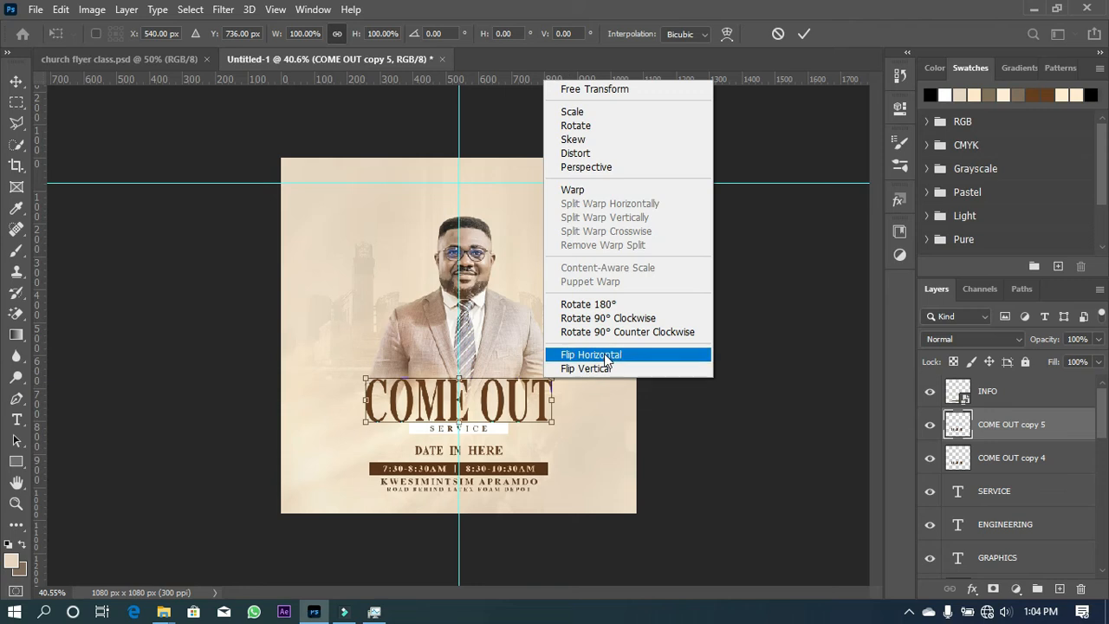
click(589, 351)
key(ctrl+z)
right_click(553, 382)
click(595, 319)
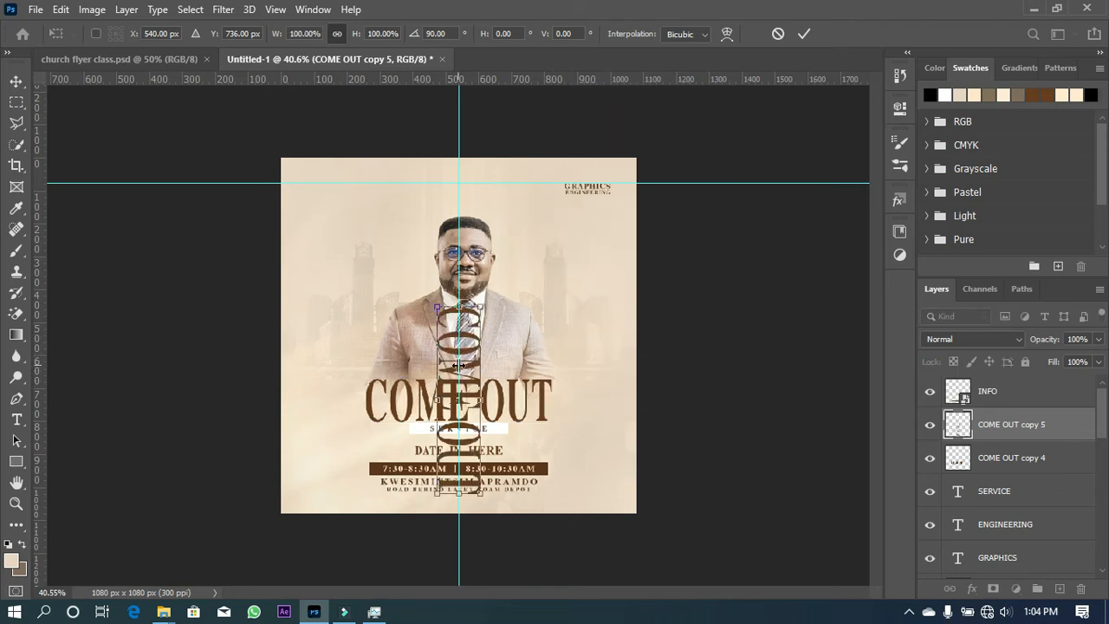
drag(483, 358, 285, 475)
key(Return)
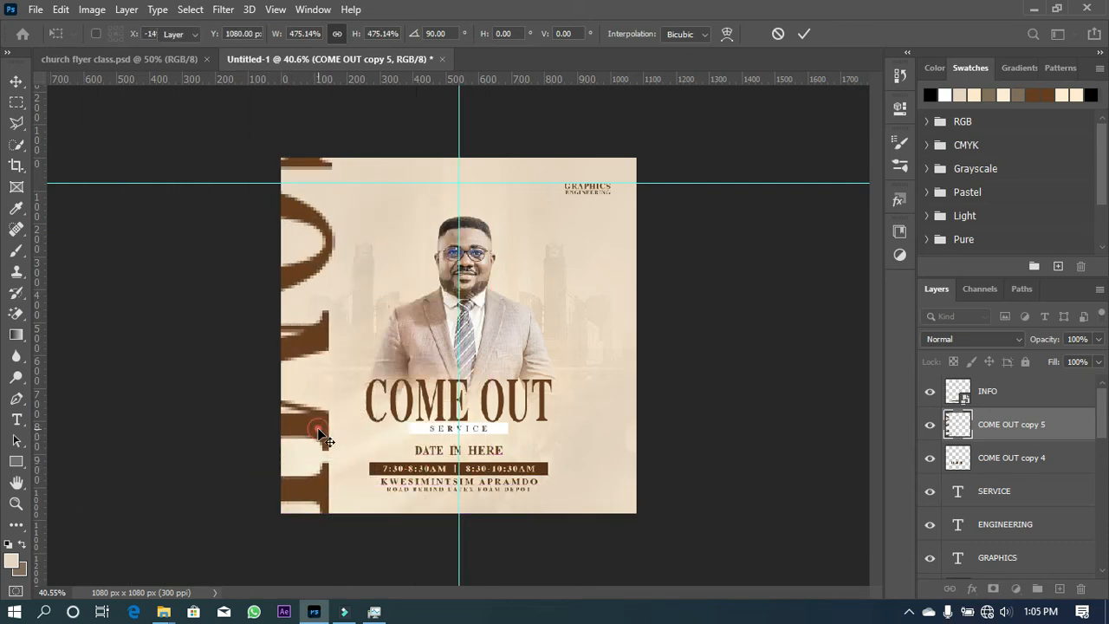
Duplicate the large vertical COME OUT text, rotate the copy 180° and place it partly cropped along the canvas's right edge
drag(317, 427, 649, 425)
key(ctrl+t)
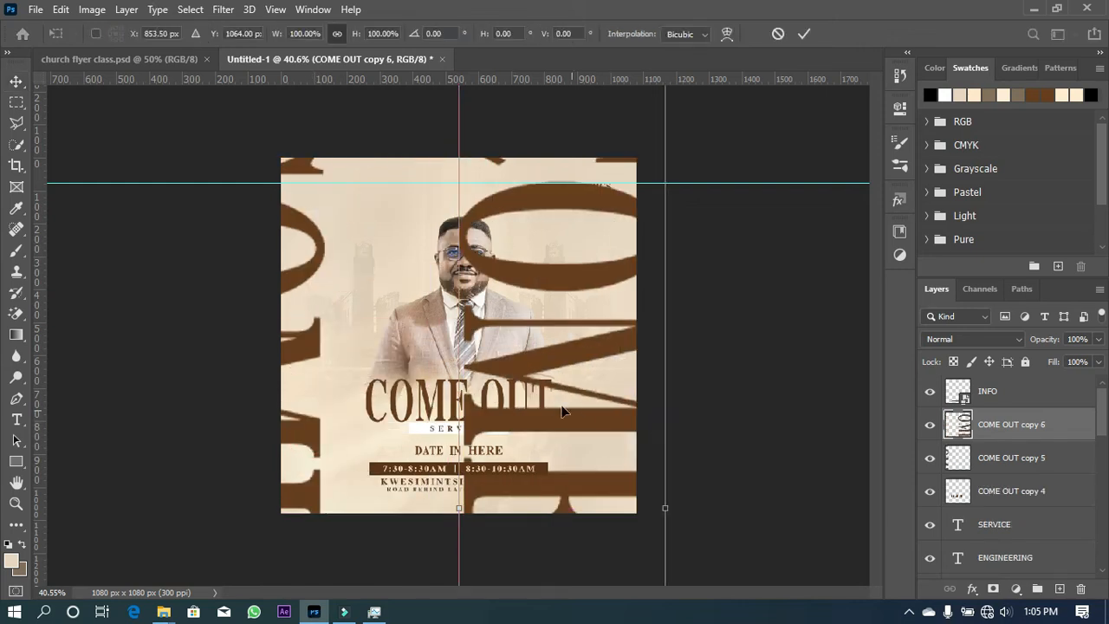
right_click(552, 403)
click(579, 325)
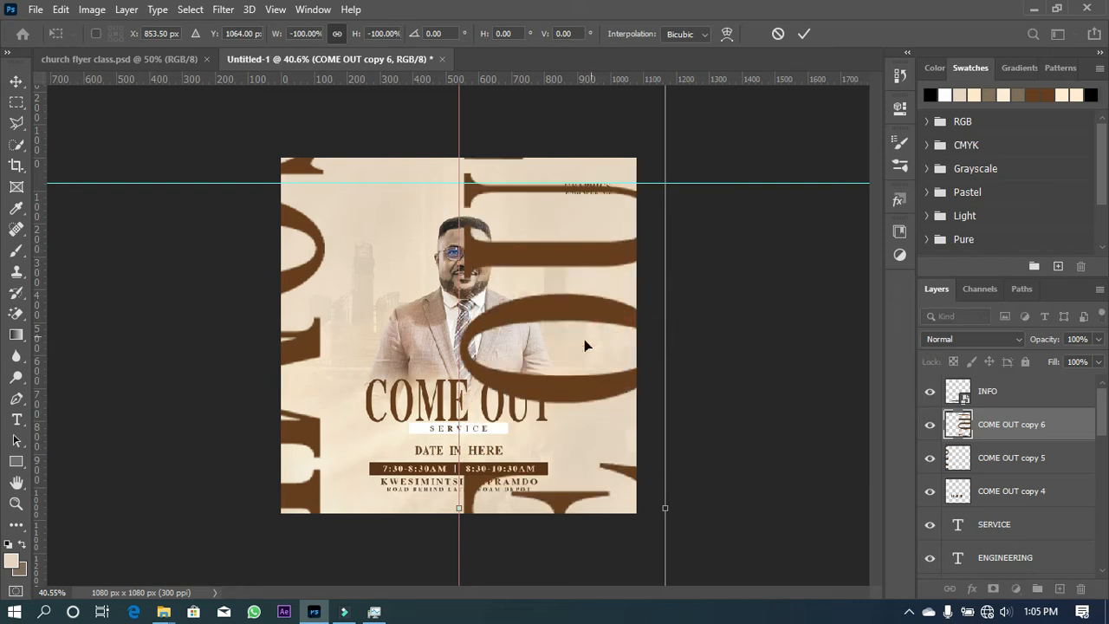
drag(556, 388, 643, 213)
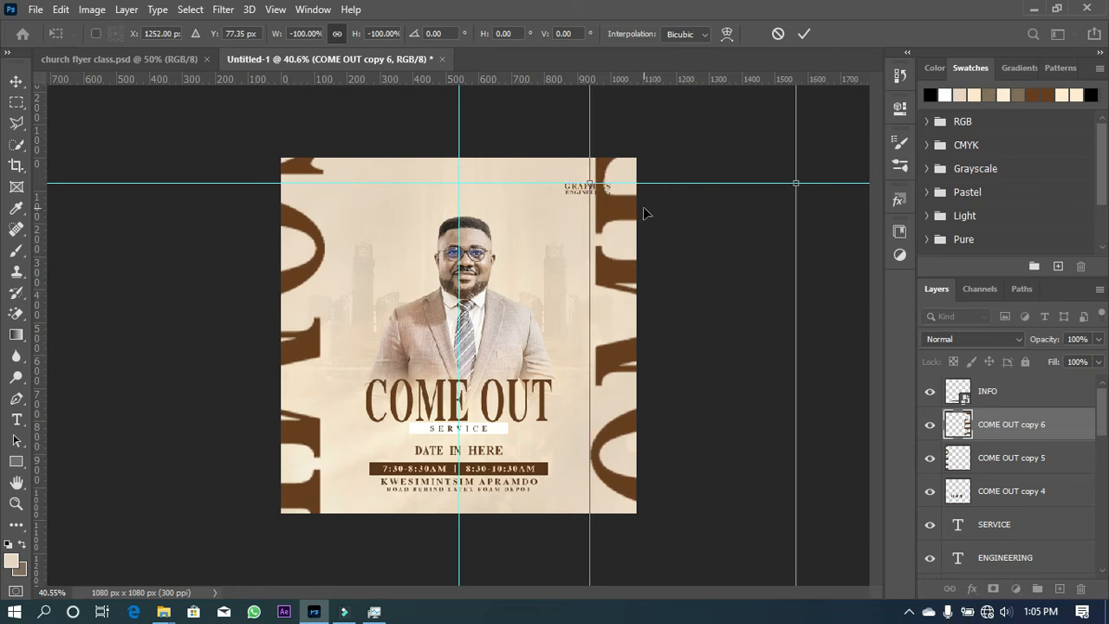
click(806, 34)
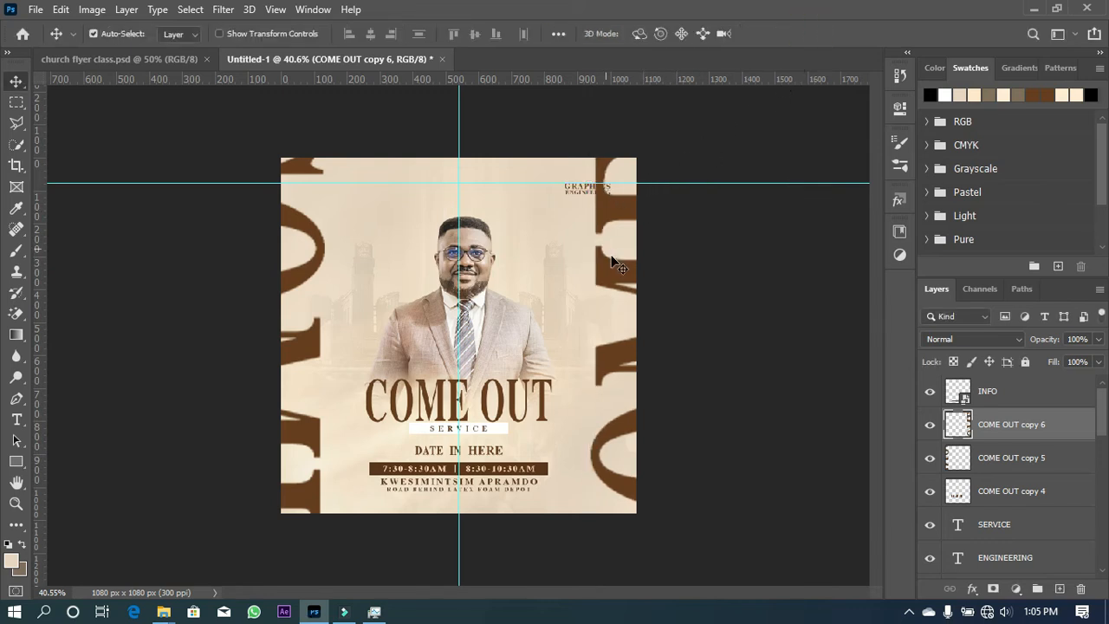
drag(621, 273, 628, 274)
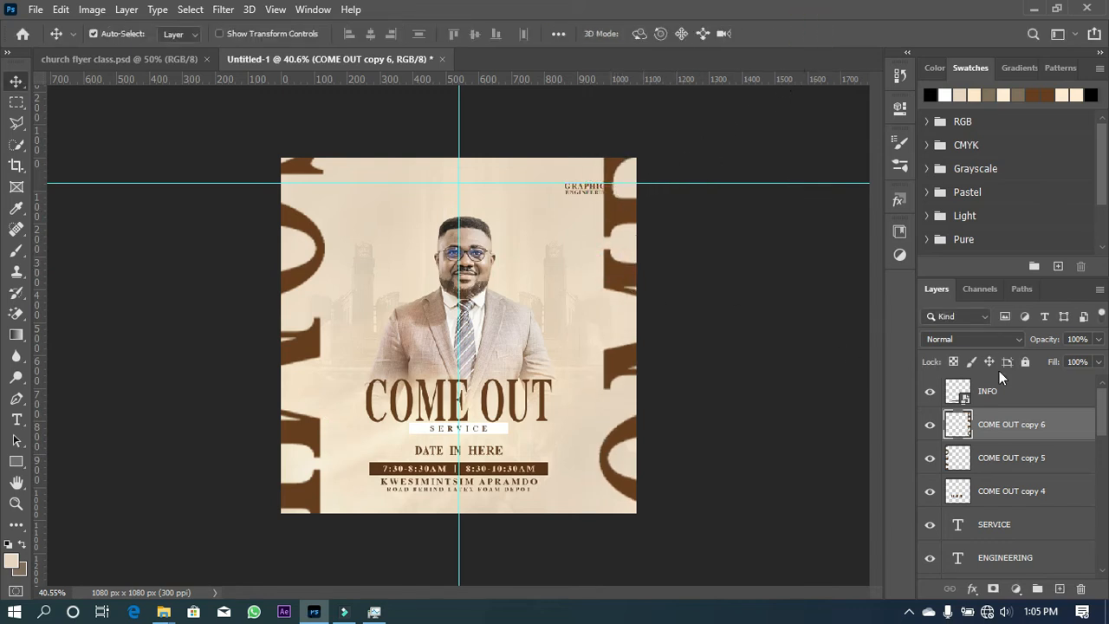
Move both vertical COME OUT layers beneath the Gradient Map adjustment and set their blend mode to Luminosity
shift+click(1003, 469)
drag(1002, 469, 967, 525)
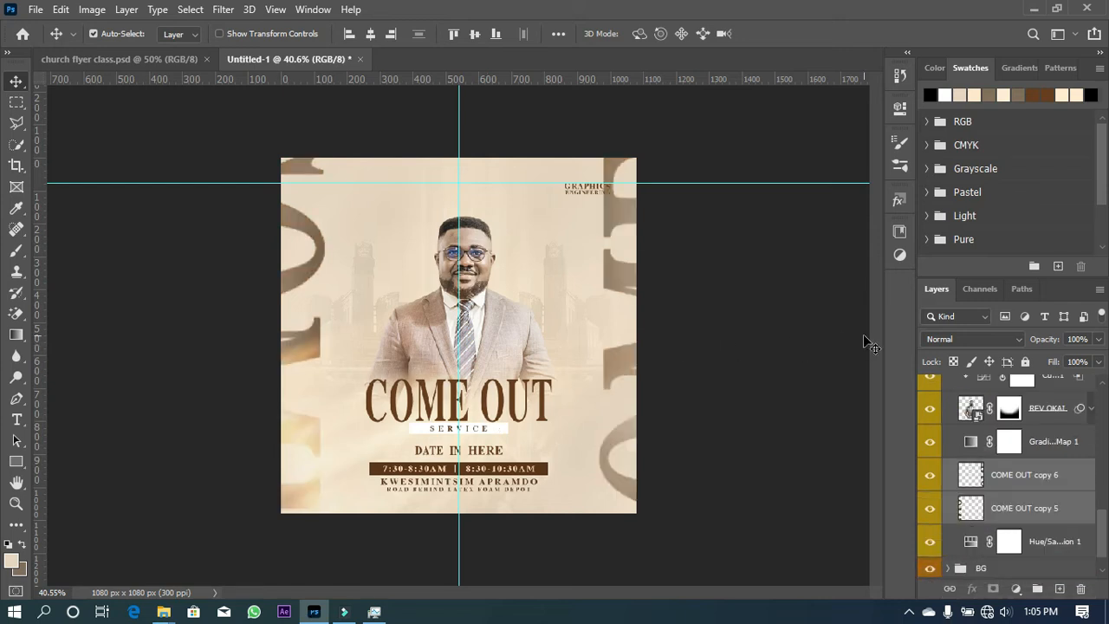
click(997, 339)
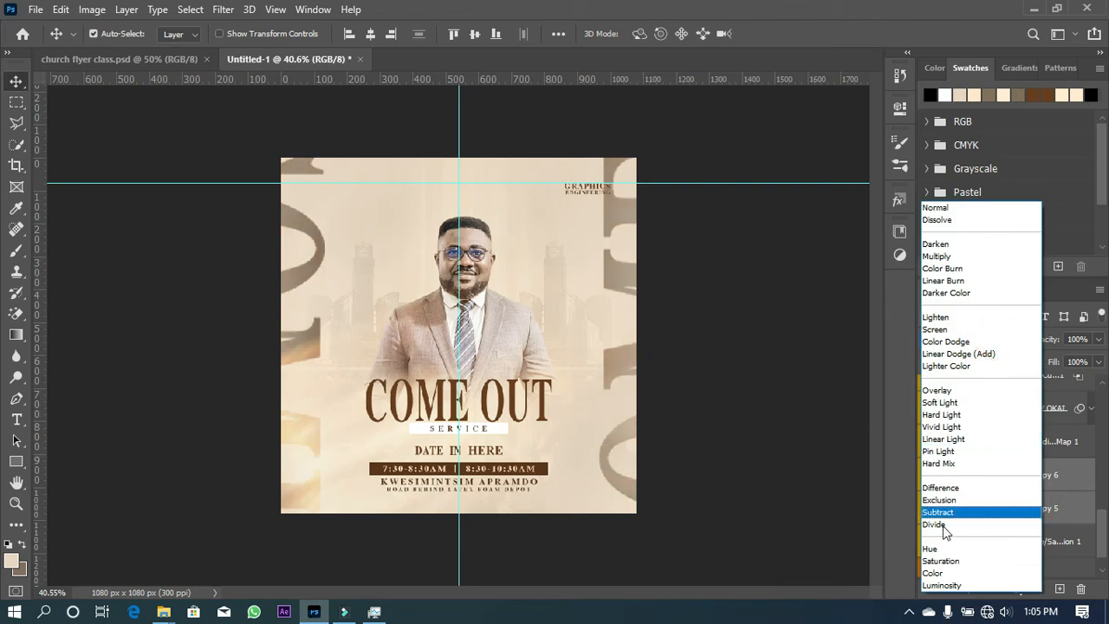
click(929, 589)
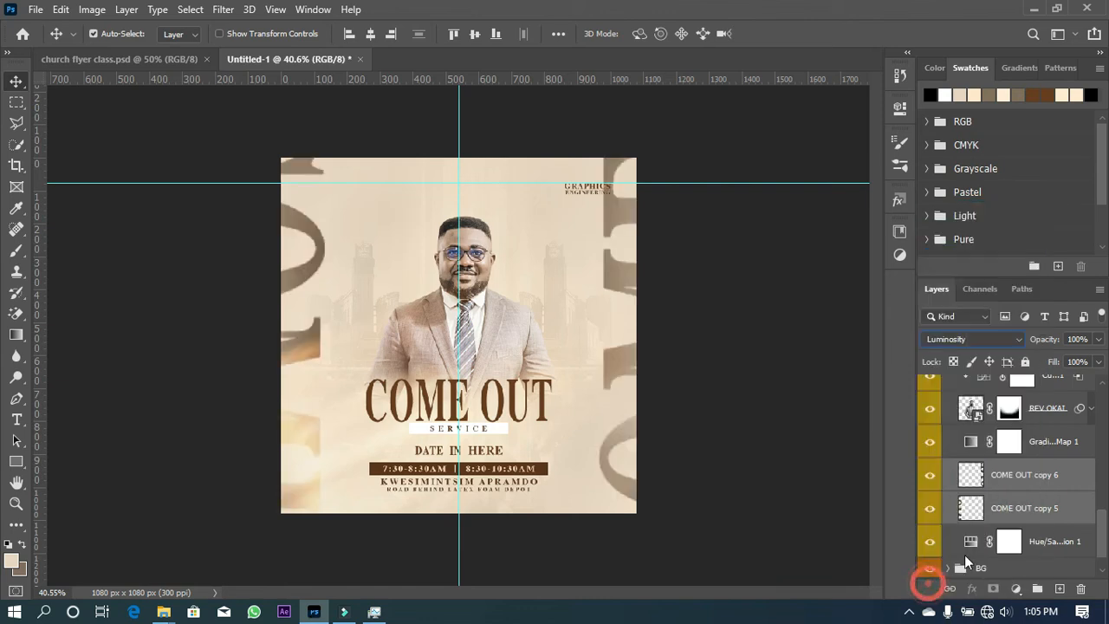
Set both vertical COME OUT layers to 27% fill and 56% opacity, and restack them directly below Layer 2
click(1099, 362)
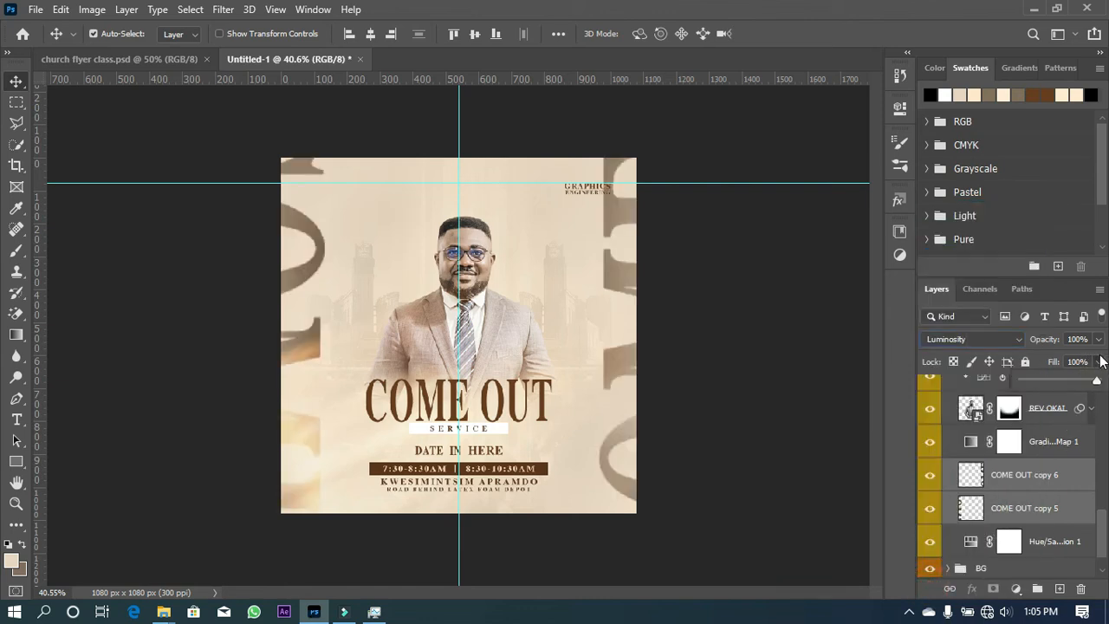
drag(1060, 379, 1044, 384)
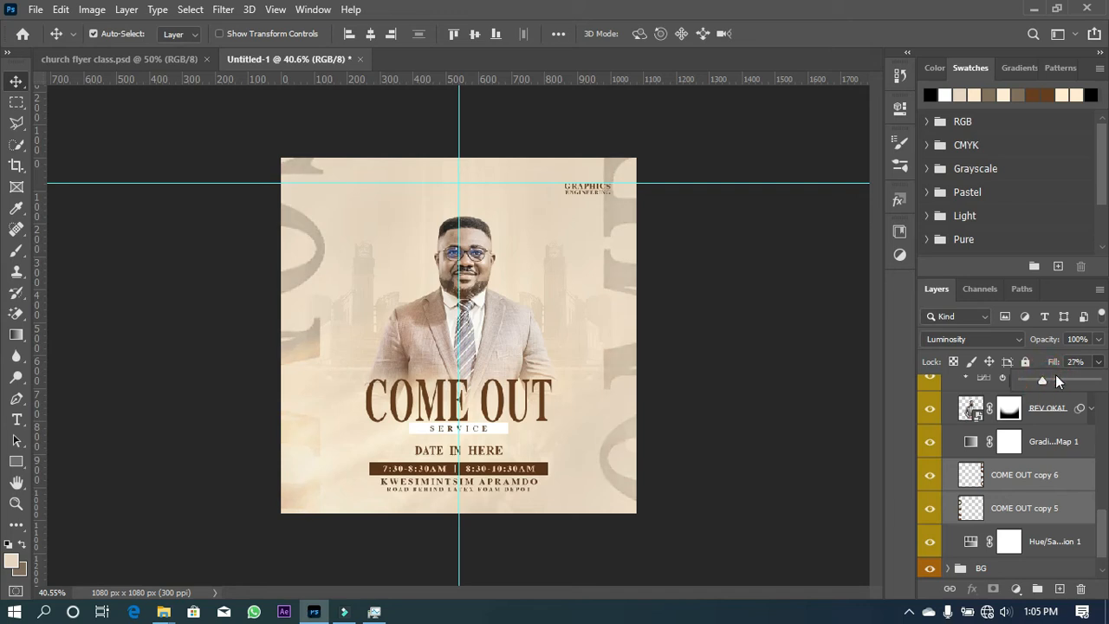
click(1099, 339)
drag(1099, 358, 1078, 359)
drag(1038, 492, 1018, 409)
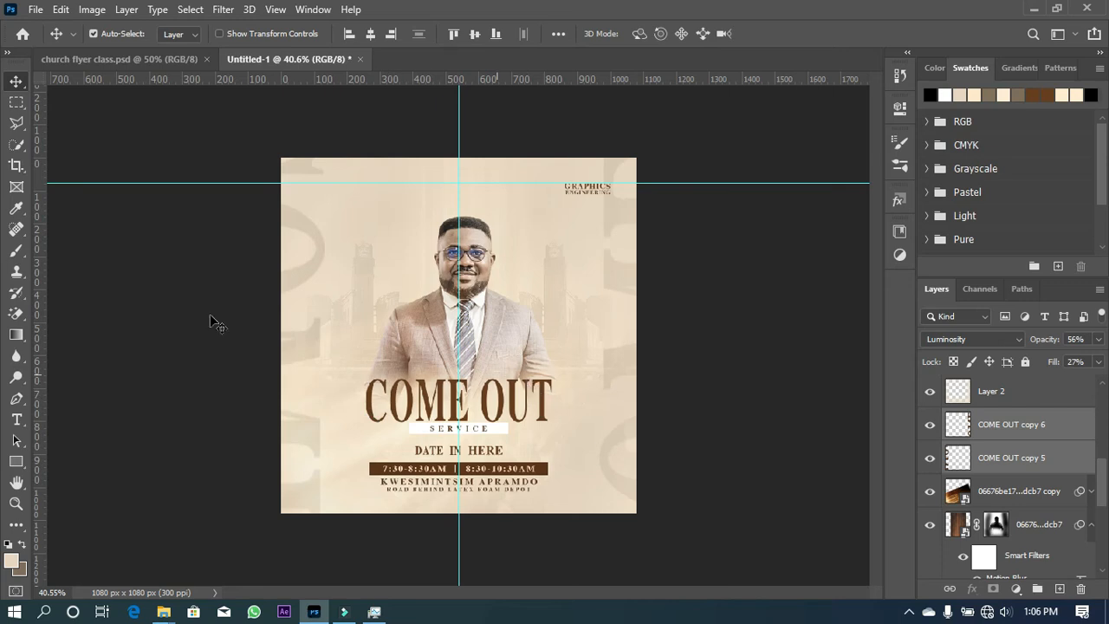
Copy the church logo from church flyer class.psd into Untitled-1, stack it topmost and place it below the horizontal guide opposite GRAPHICS ENGINEERING
click(160, 59)
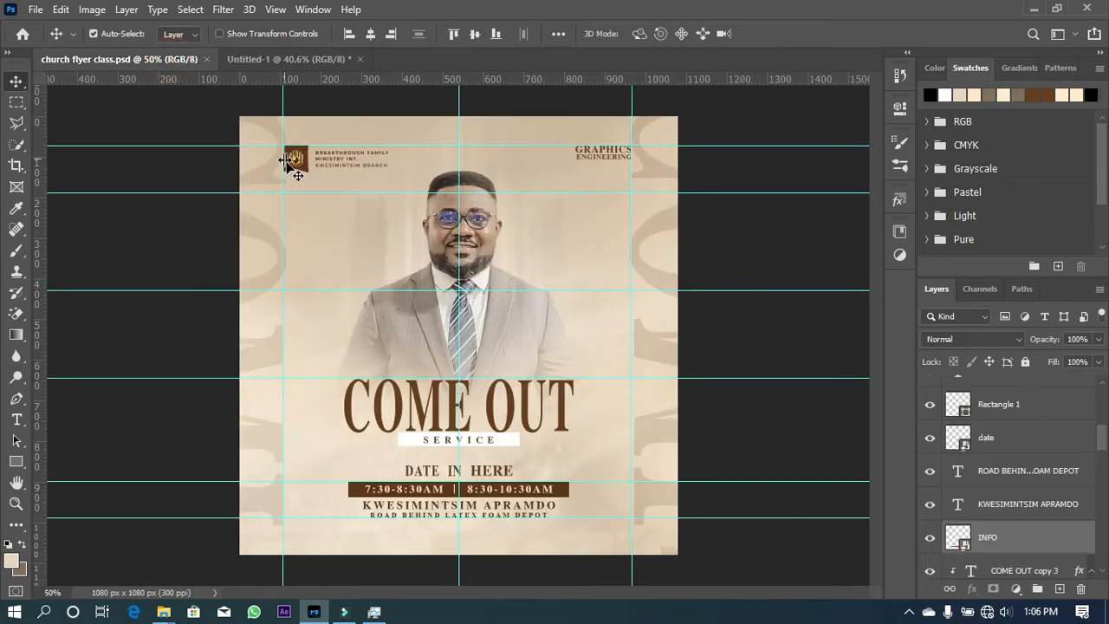
drag(296, 160, 340, 186)
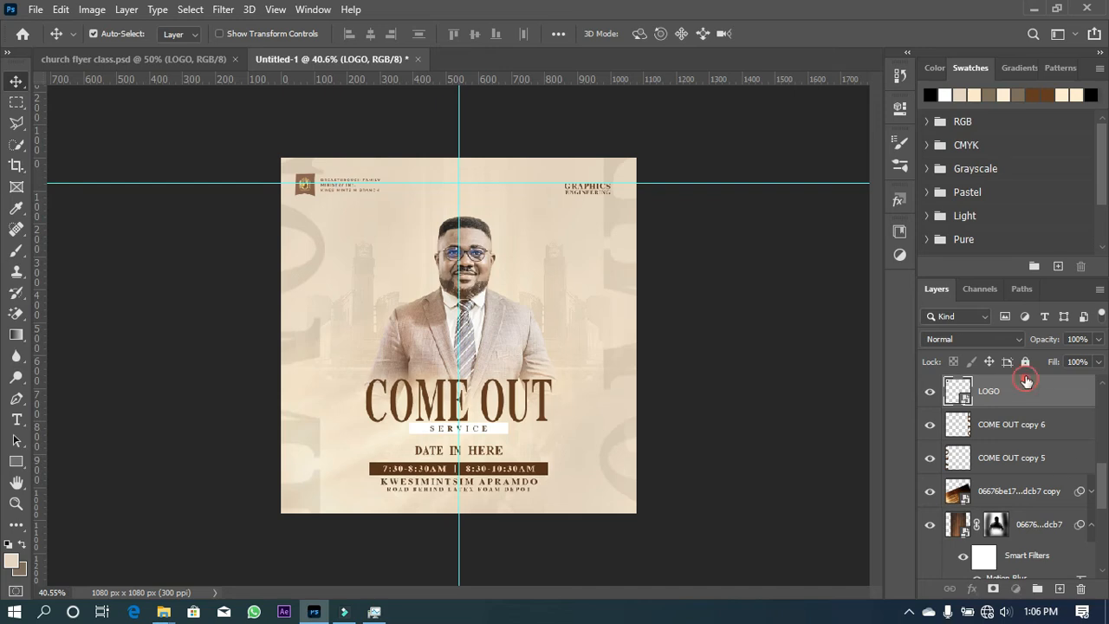
scroll(1023, 375, up, 3)
drag(1014, 330, 1020, 379)
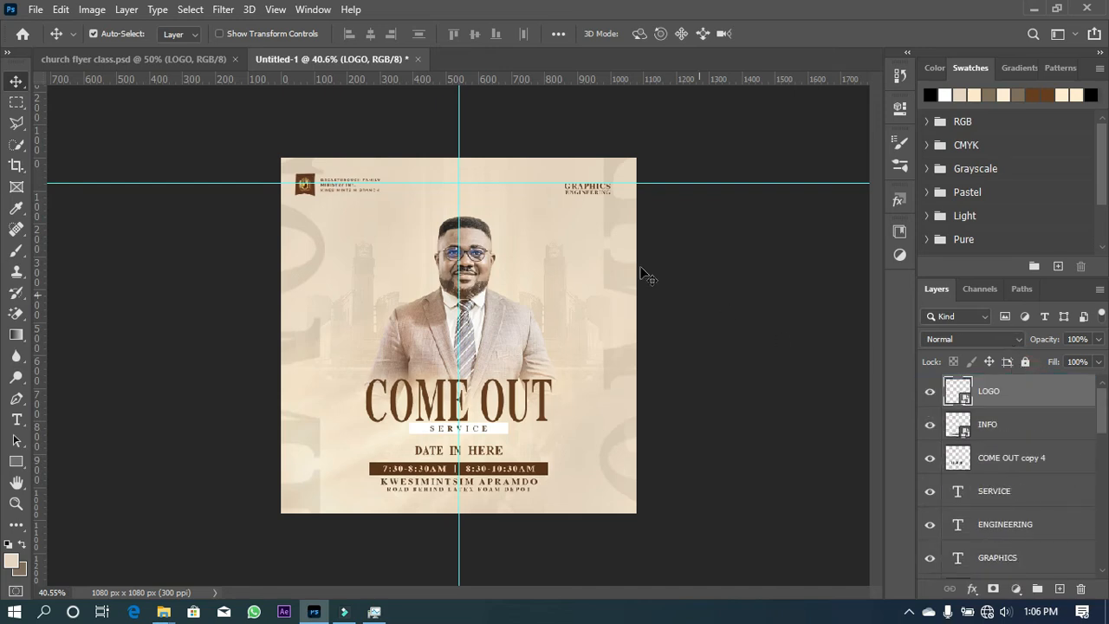
drag(305, 193, 329, 201)
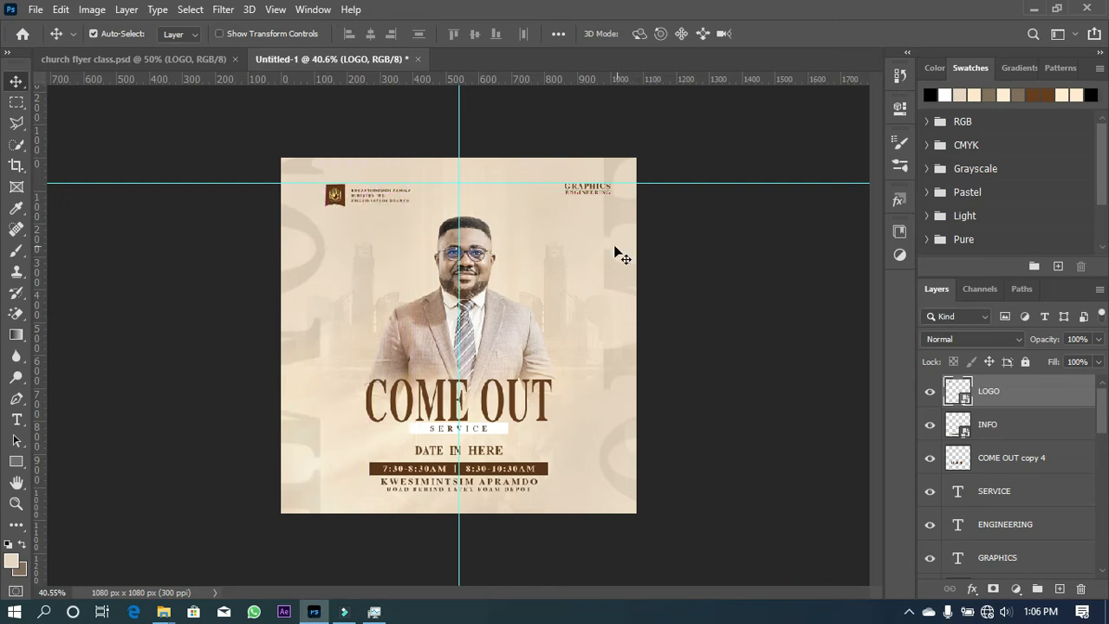
Add vertical guides at the logo's left edge and at the matching margin on the flyer's right side
drag(41, 199, 326, 271)
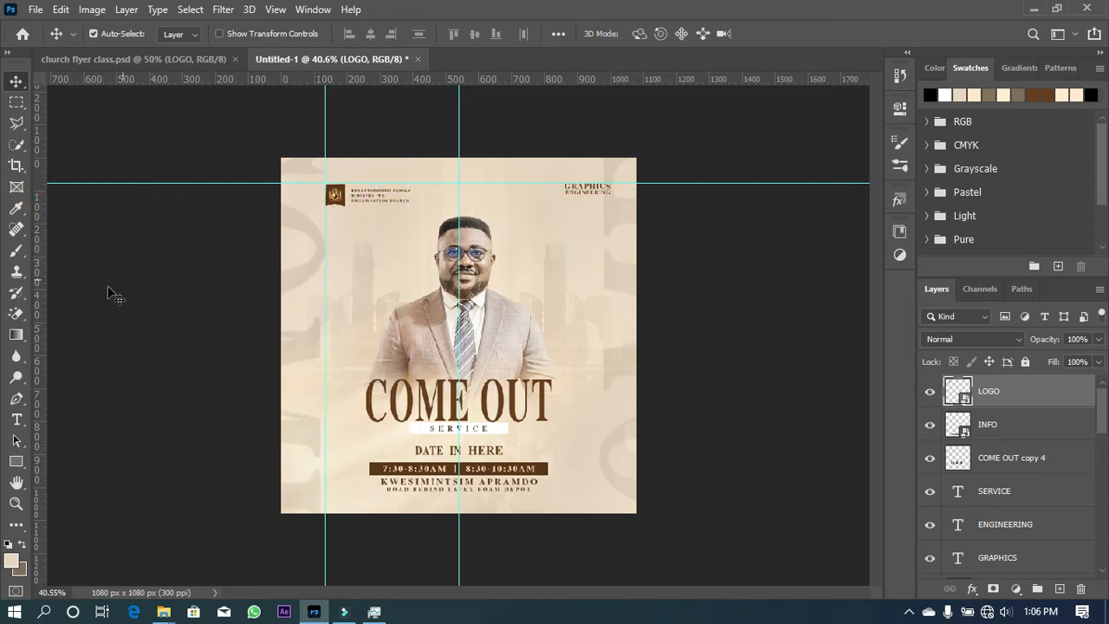
drag(38, 321, 596, 460)
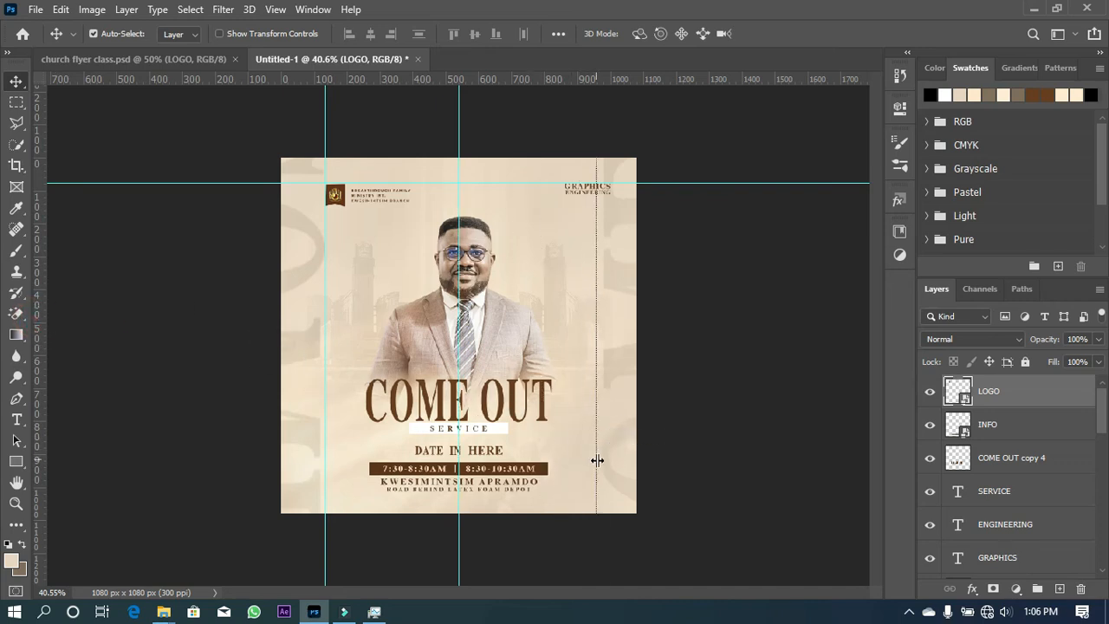
Move the GRAPHICS and ENGINEERING text together to end at the right-hand vertical guide, just below the horizontal guide
click(586, 194)
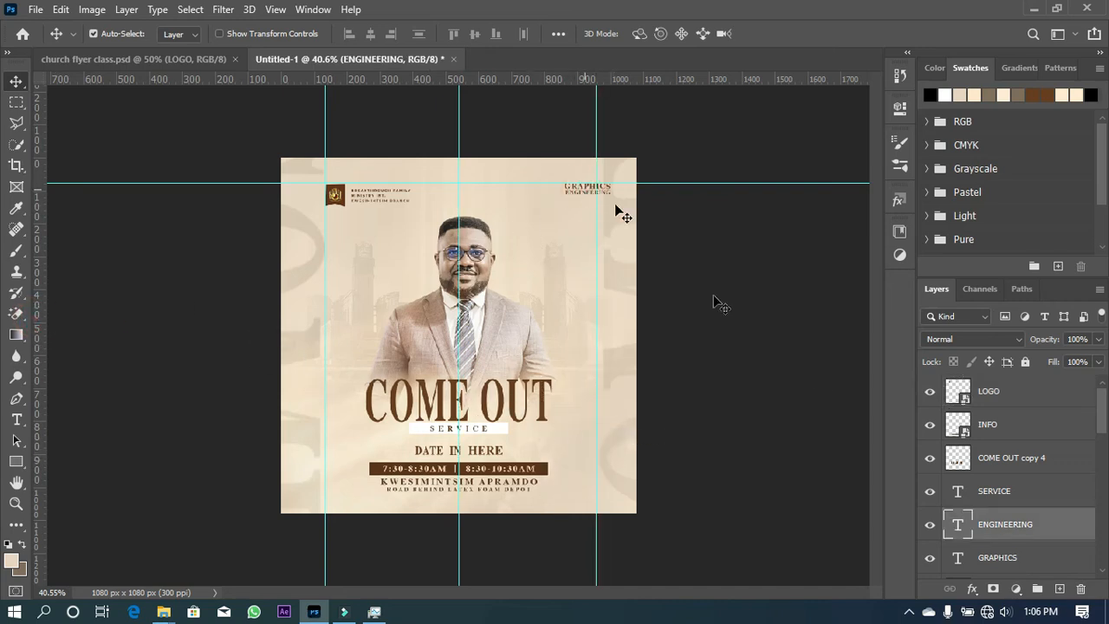
shift+click(1006, 557)
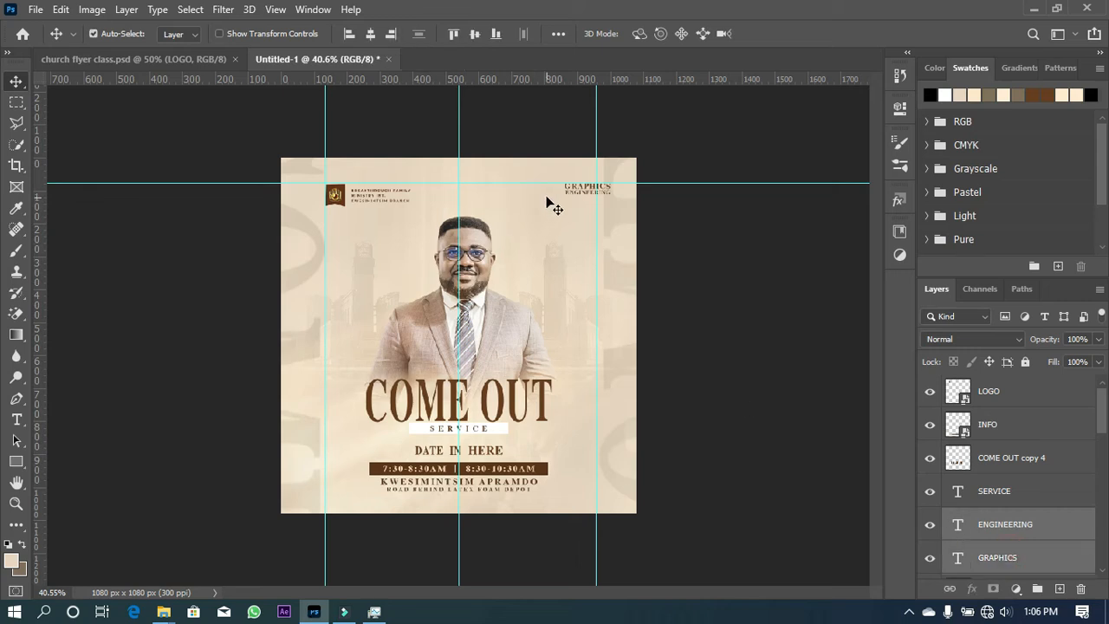
drag(572, 190, 553, 197)
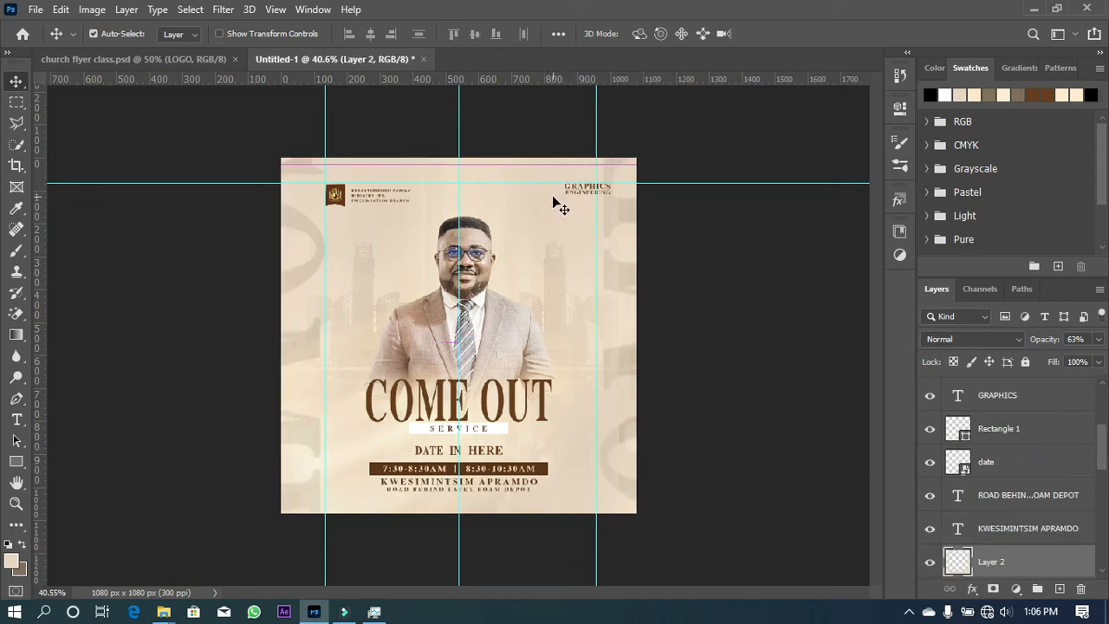
scroll(1008, 466, up, 2)
click(1017, 462)
click(1028, 433)
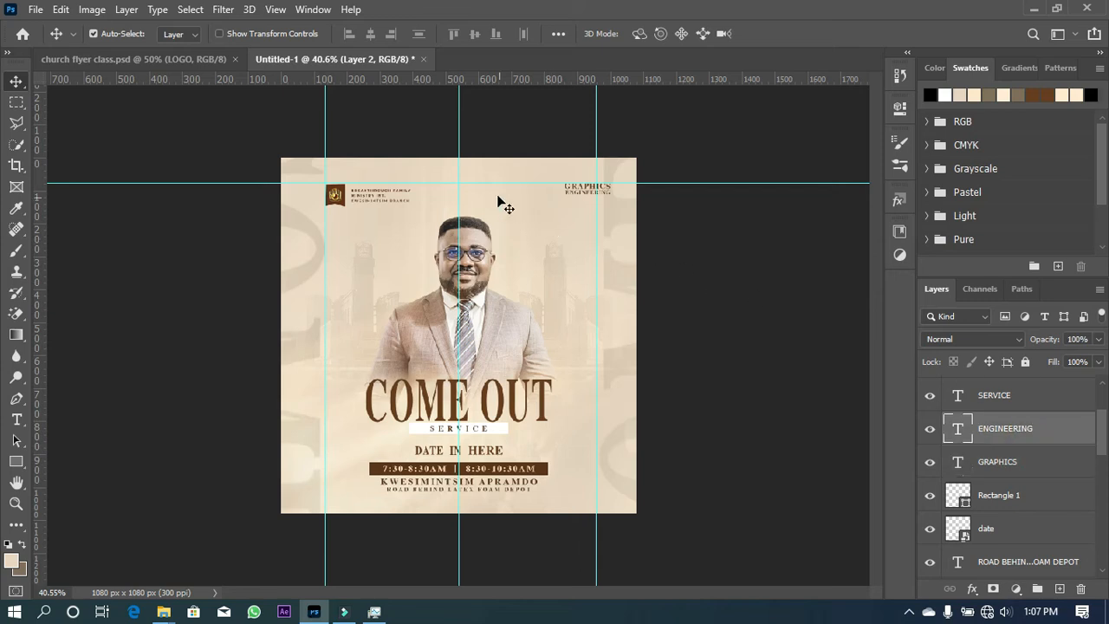
ctrl+click(1038, 464)
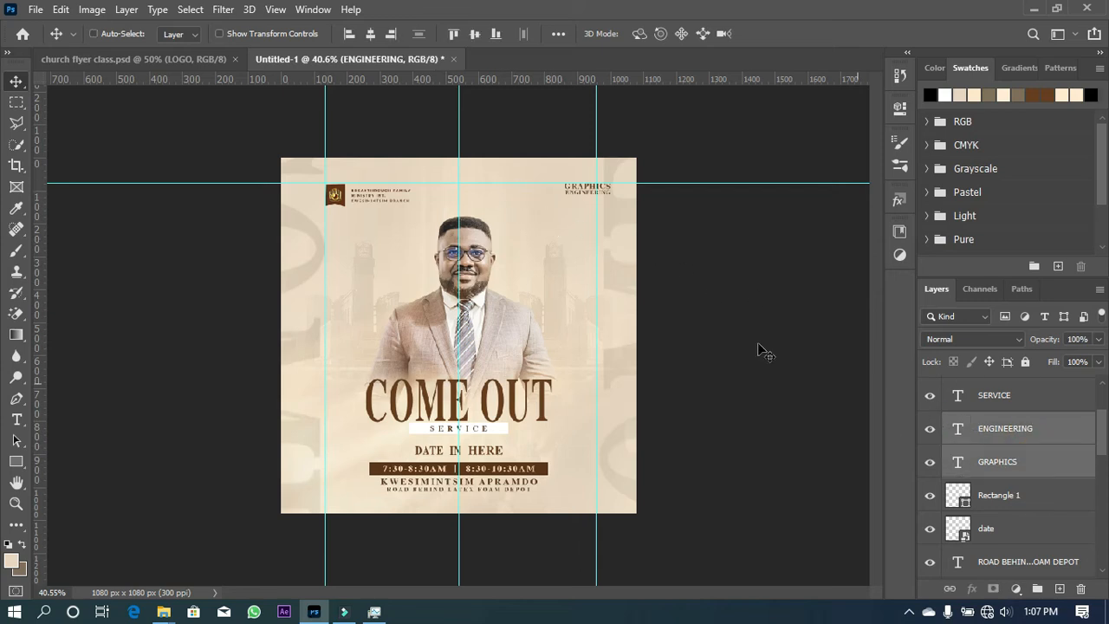
drag(584, 193, 572, 198)
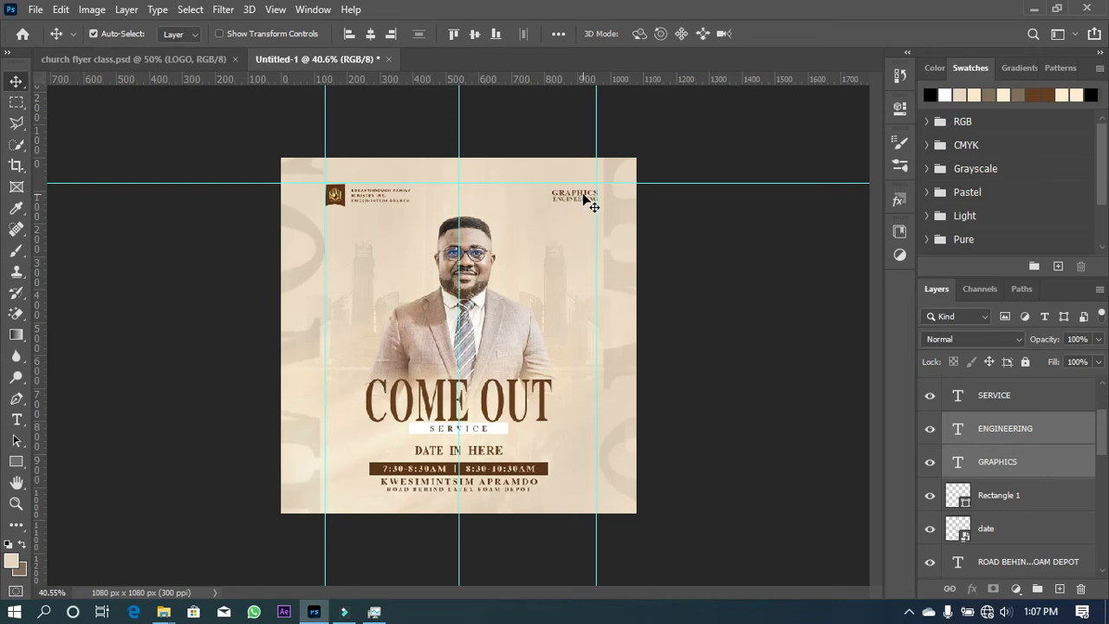
scroll(583, 194, up, 5)
drag(594, 179, 587, 170)
scroll(149, 192, left, 2)
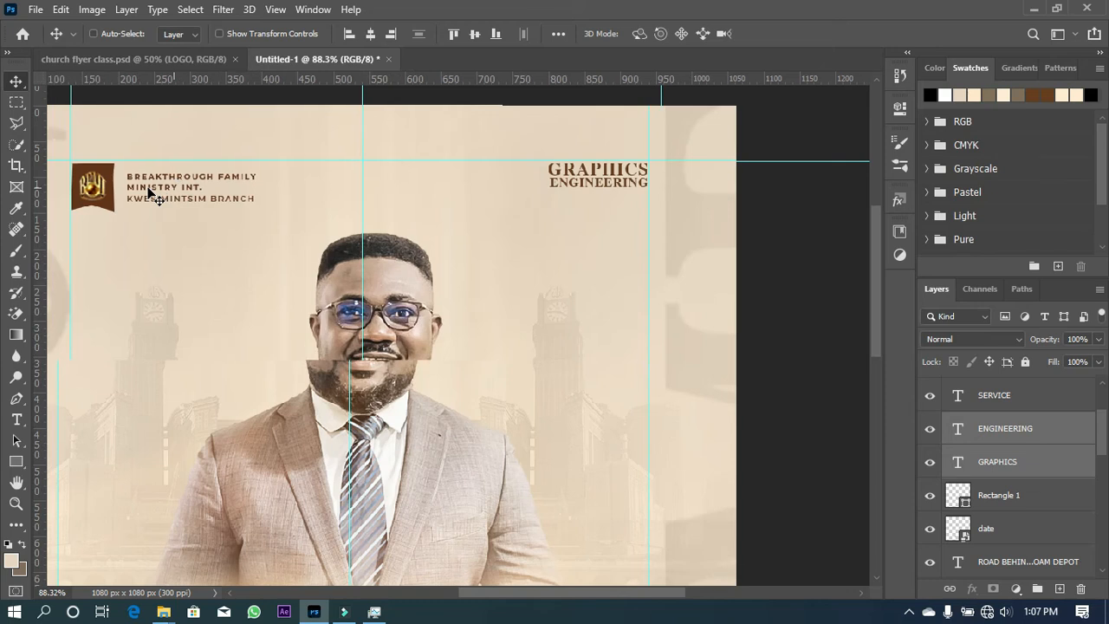
Align the church logo's top edge with the horizontal guide and its left edge with the left-hand vertical guide
scroll(149, 192, left, 3)
ctrl+click(125, 191)
drag(175, 192, 176, 190)
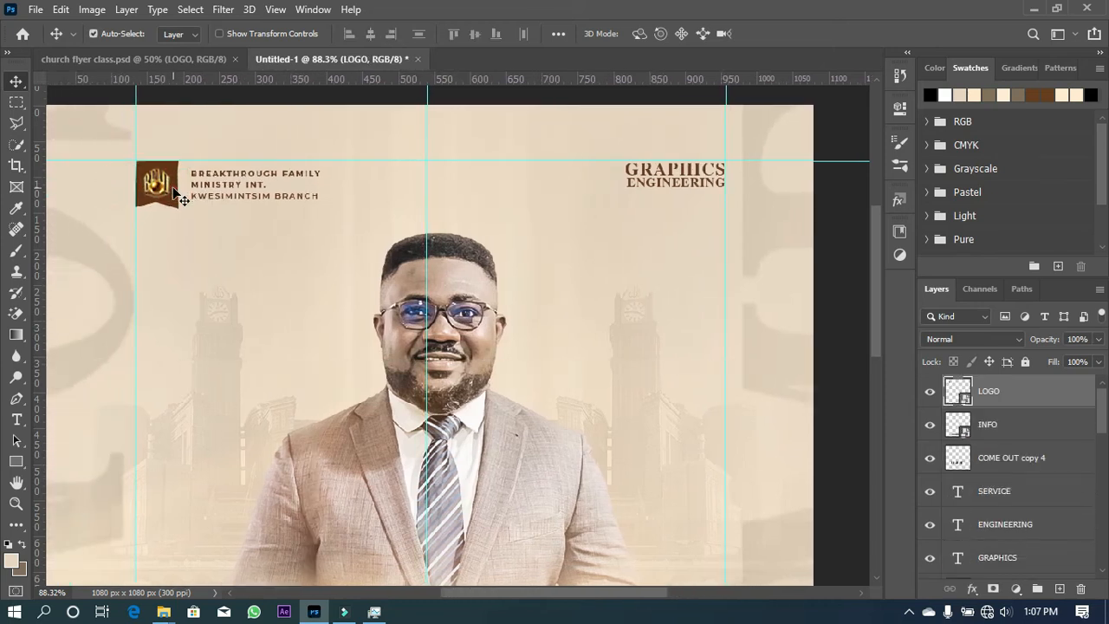
Nudge the GRAPHICS and ENGINEERING text slightly up and left so it lines up with the logo and the guides
click(664, 185)
shift+click(661, 187)
key(Up)
key(Up)
key(Left)
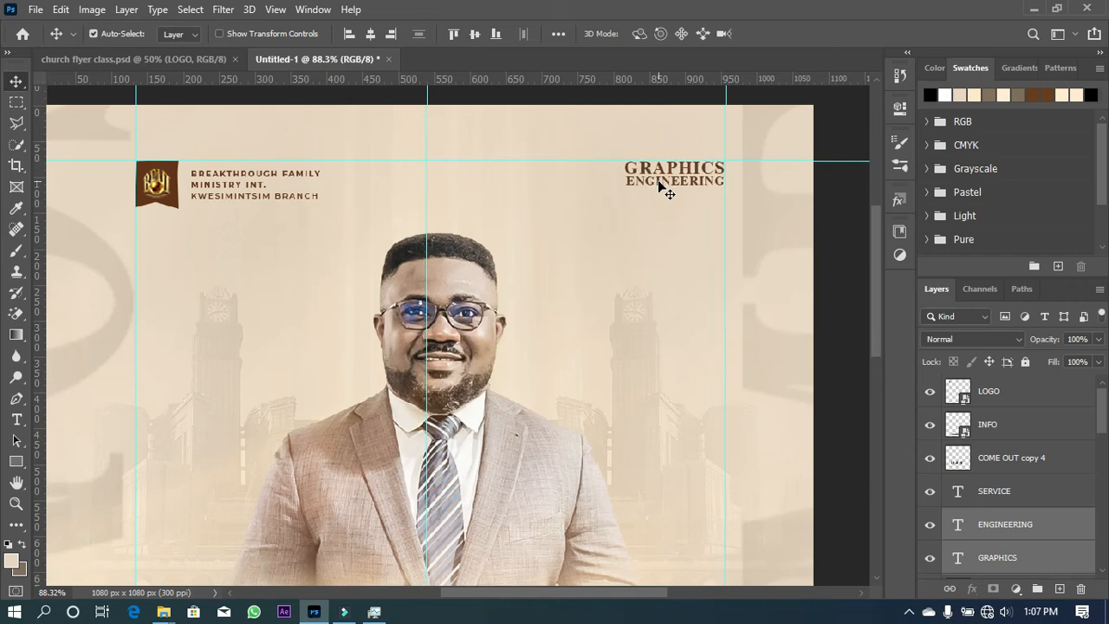
scroll(410, 138, down, 4)
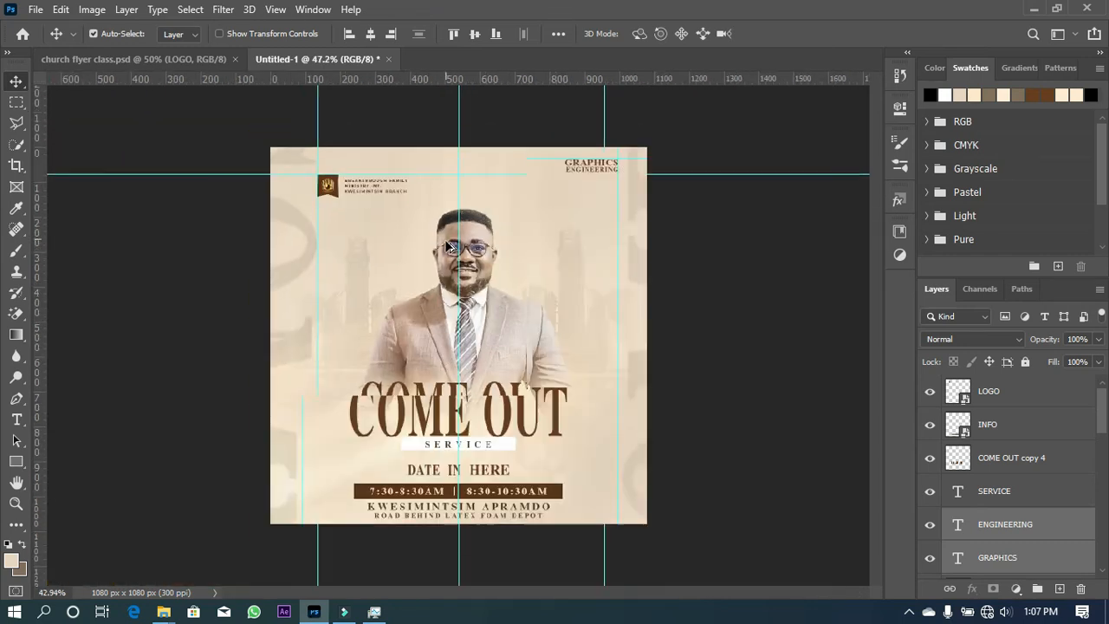
Group all layers from LOGO down to COME OUT copy 5 into one layer group
click(1052, 391)
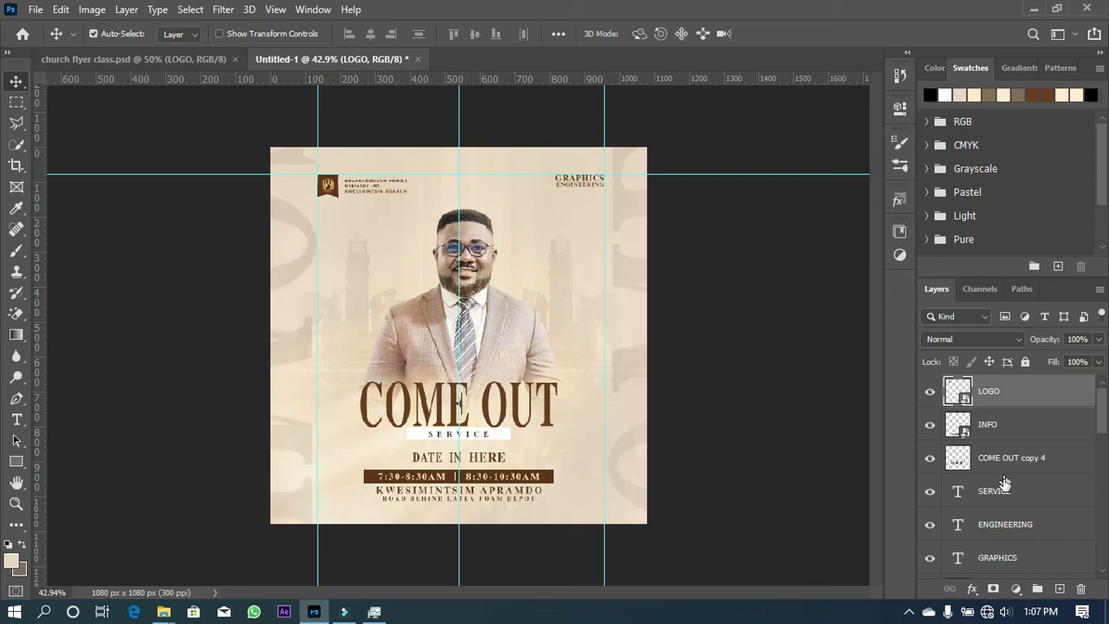
scroll(1006, 485, down, 5)
scroll(1016, 537, down, 4)
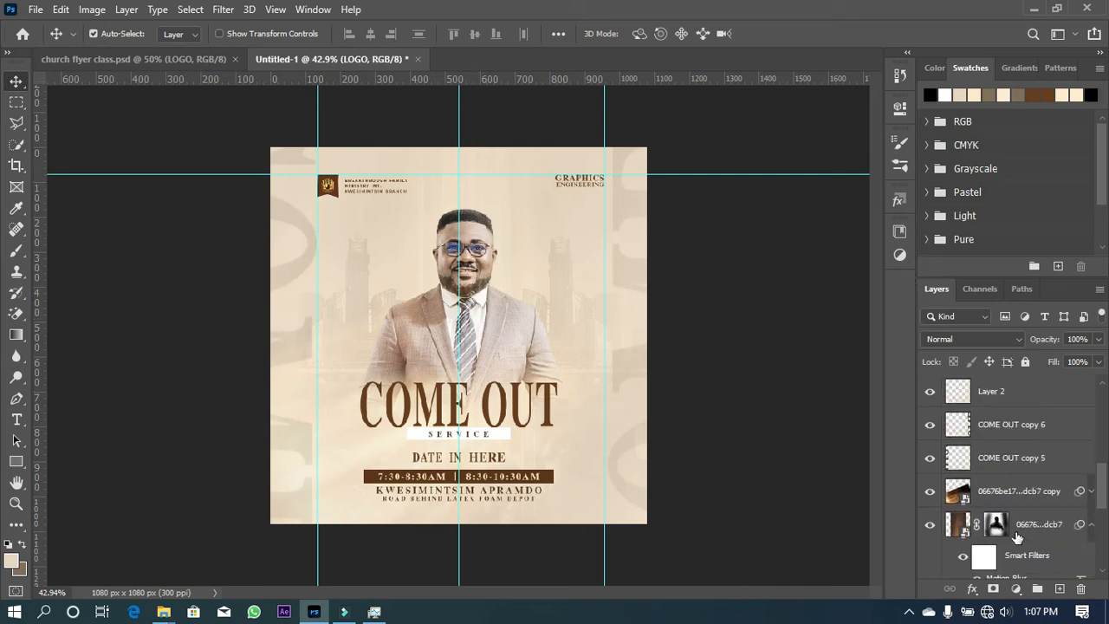
click(1053, 471)
scroll(1044, 466, up, 8)
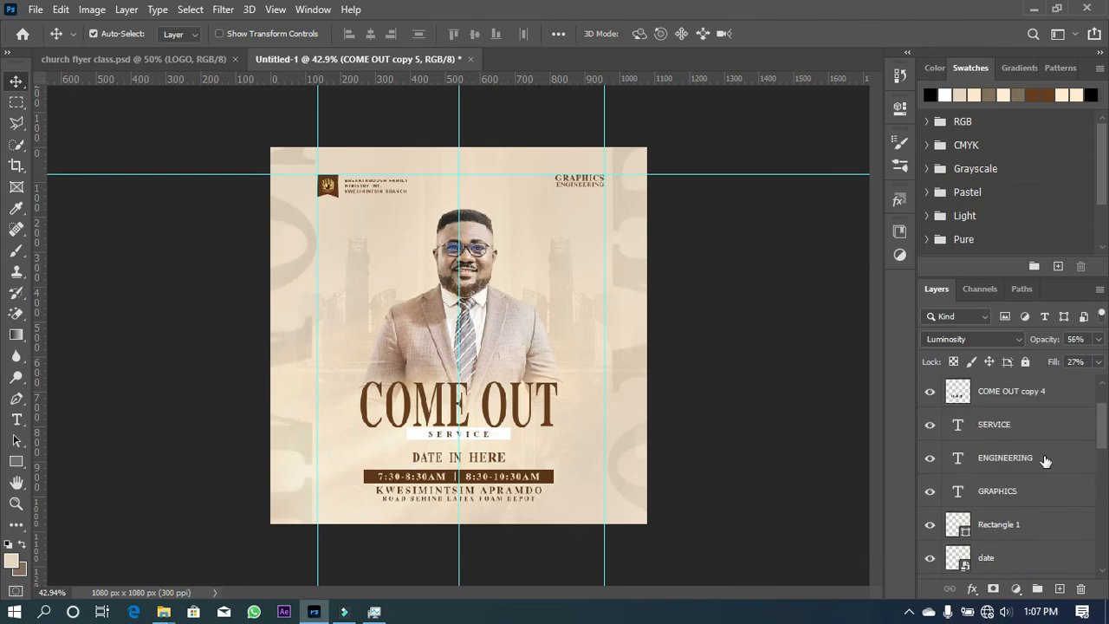
key(ctrl+g)
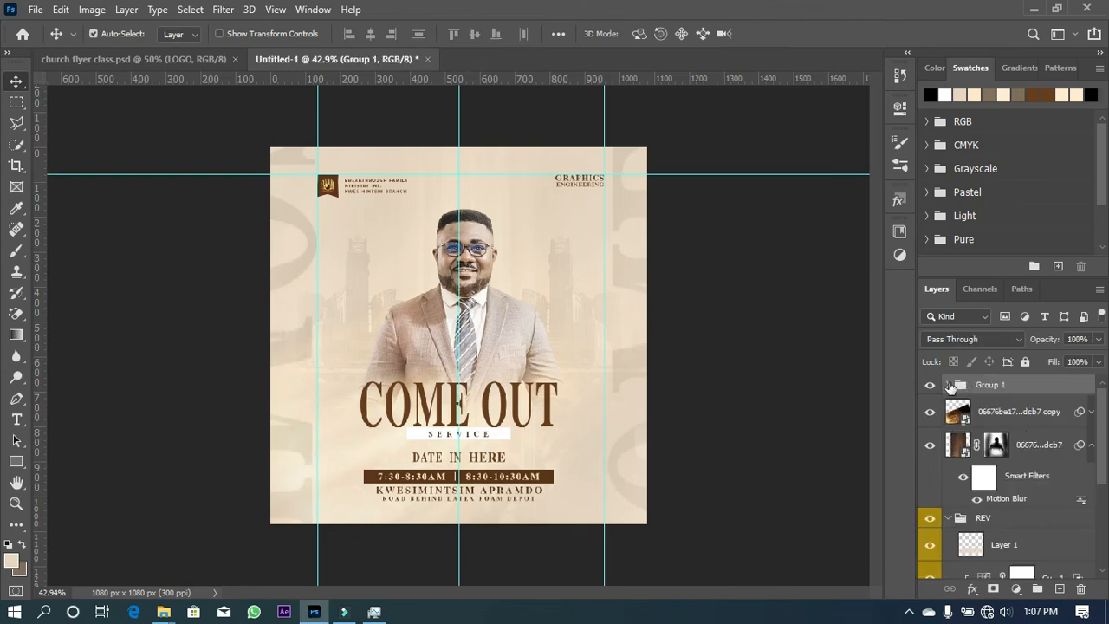
Colour-code the new group red, rename it "text", and toggle its visibility to check its contents
right_click(930, 387)
click(961, 446)
double_click(983, 386)
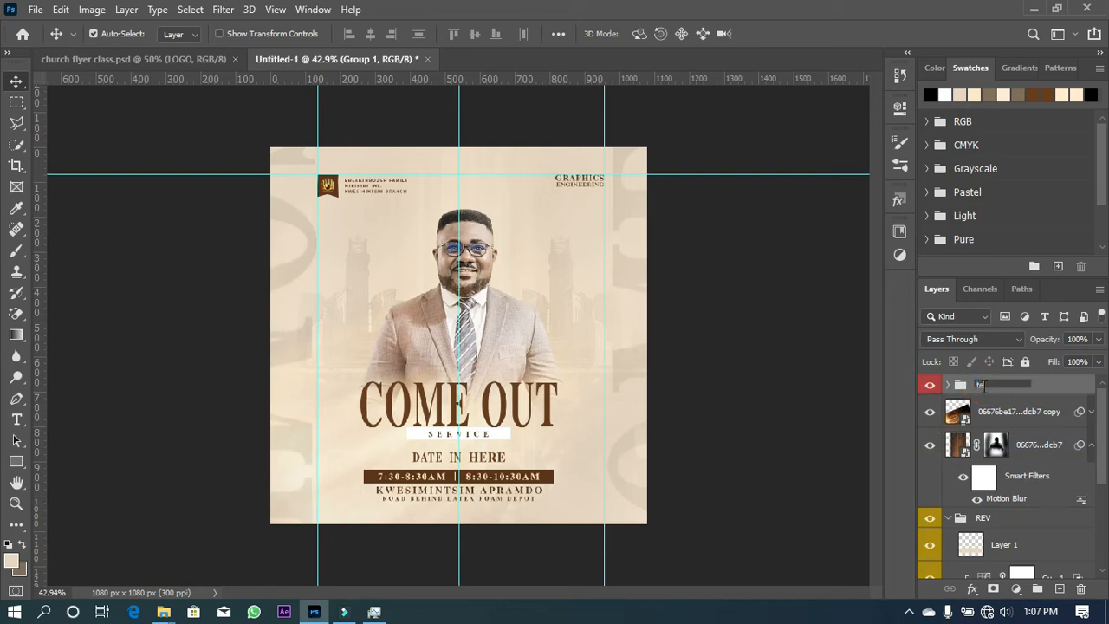
text(text)
key(Return)
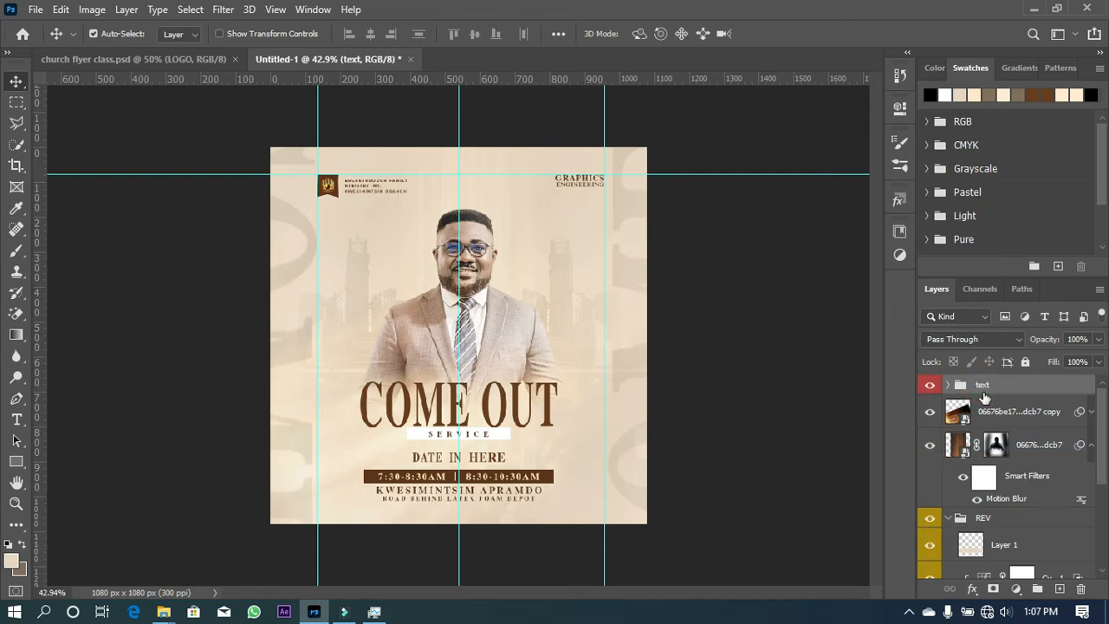
click(931, 385)
click(931, 385)
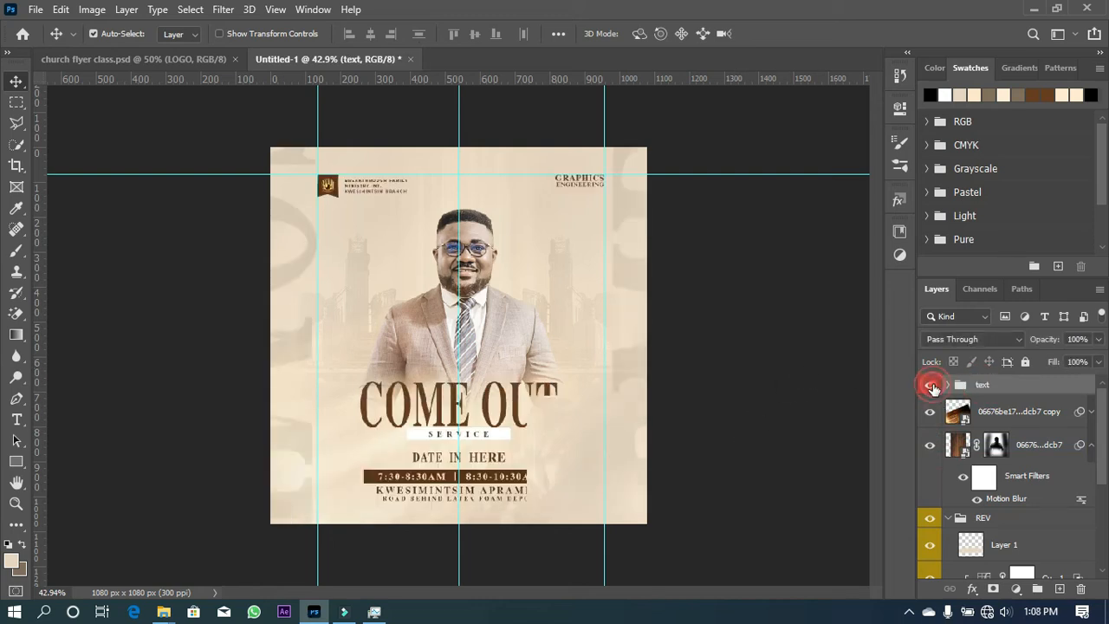
Collapse the REV group and enlarge the layer stack's display area so all groups fit
click(1055, 429)
scroll(1083, 468, down, 5)
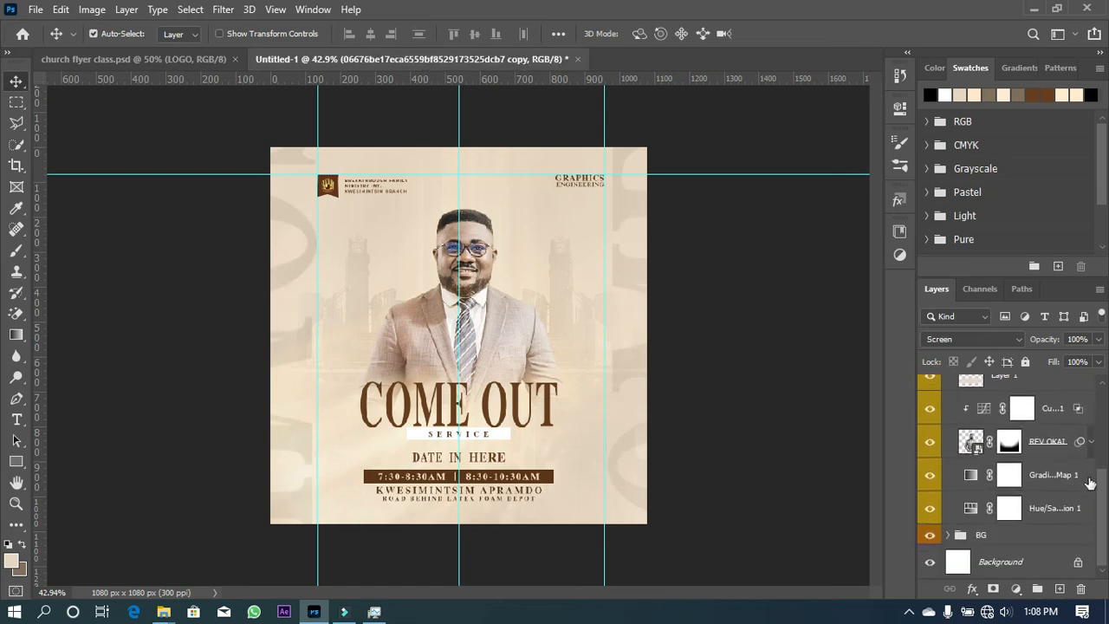
scroll(953, 466, up, 2)
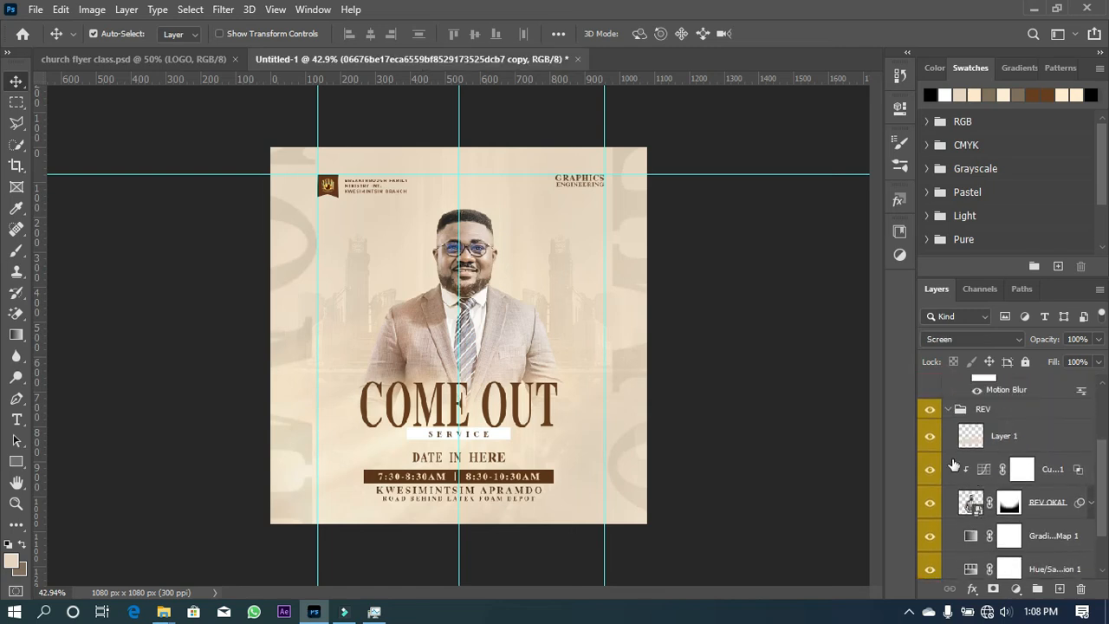
click(949, 409)
scroll(1057, 433, up, 1)
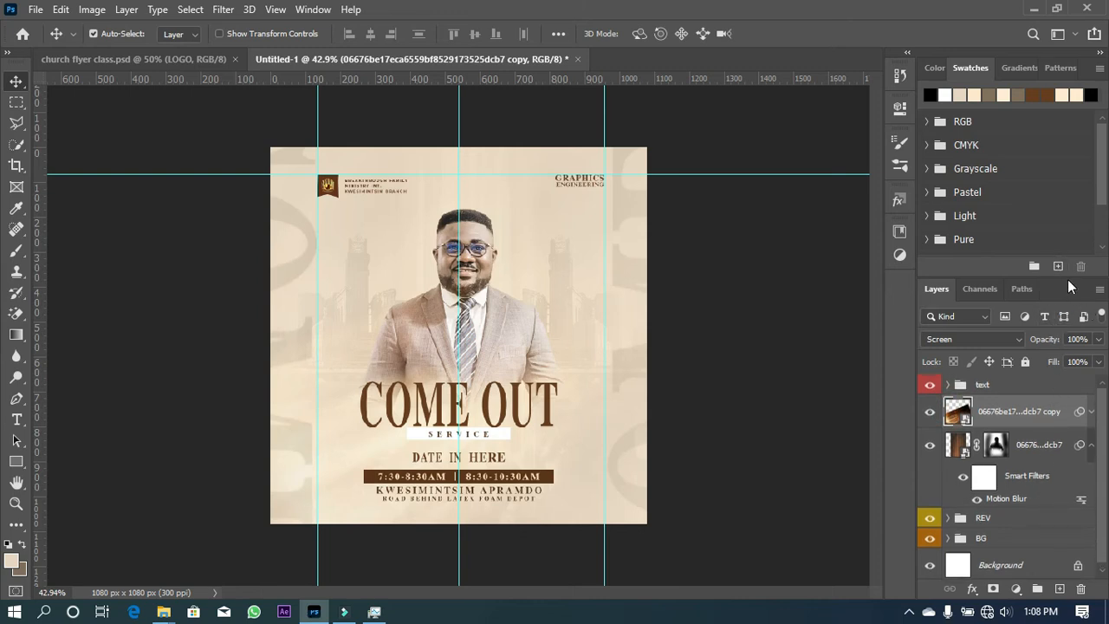
click(934, 70)
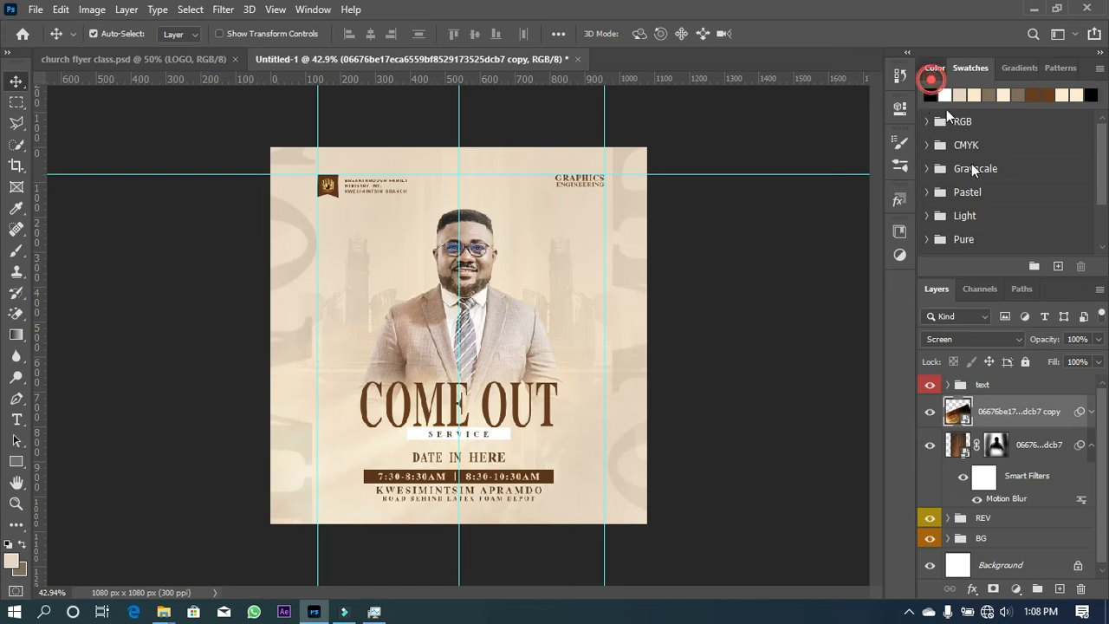
drag(1073, 281, 1058, 185)
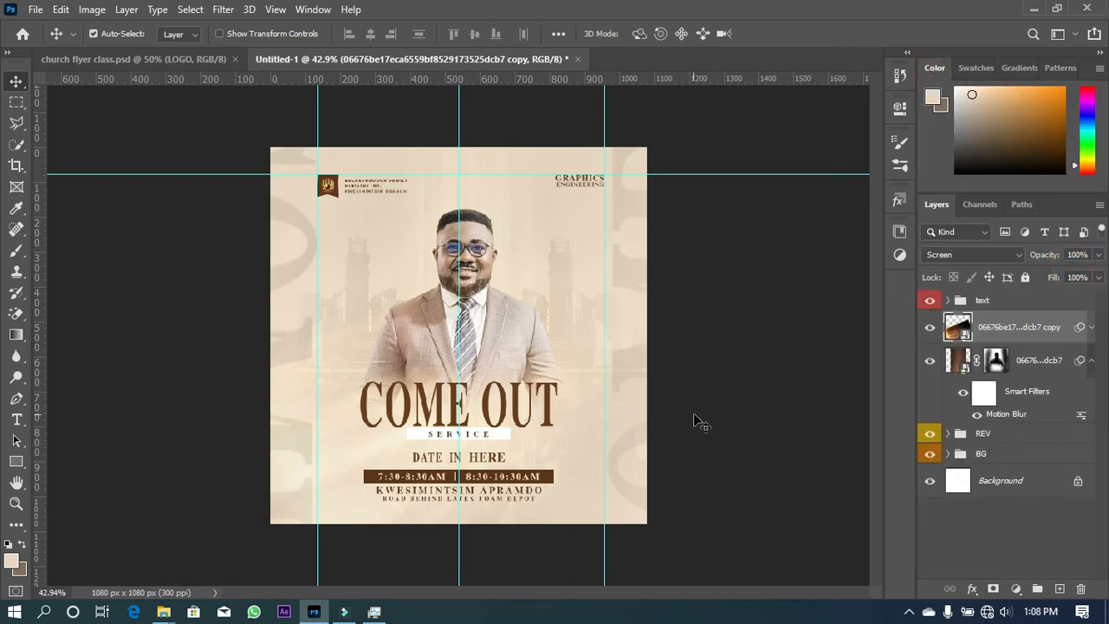
Hide the text and REV groups and move the Gradient Map 1 and Hue/Saturation 1 adjustments from REV into the BG group
click(931, 301)
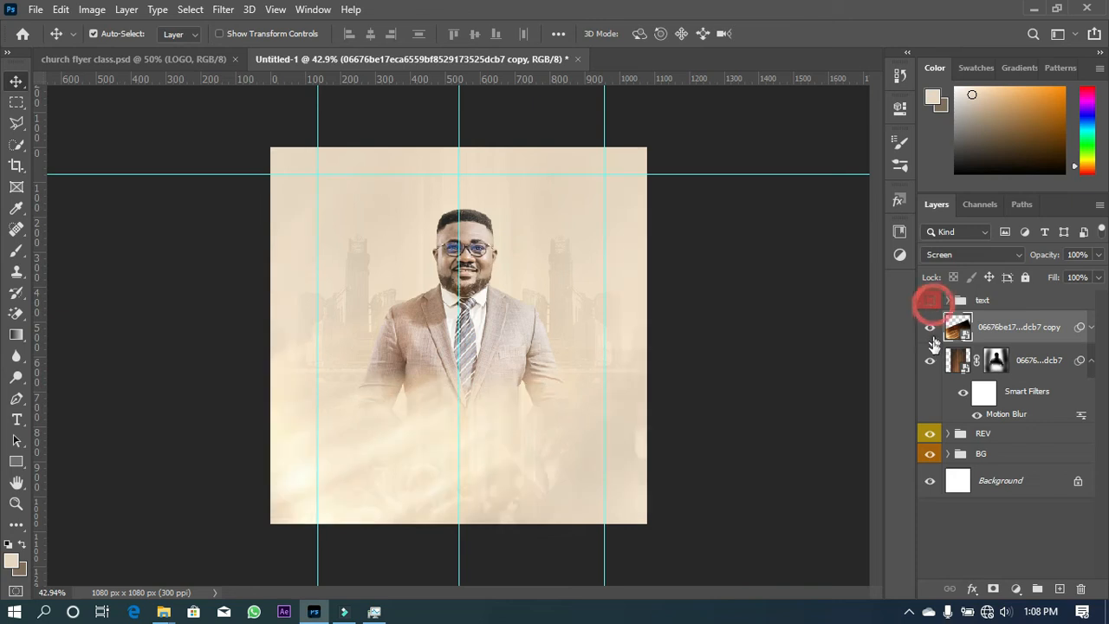
click(931, 434)
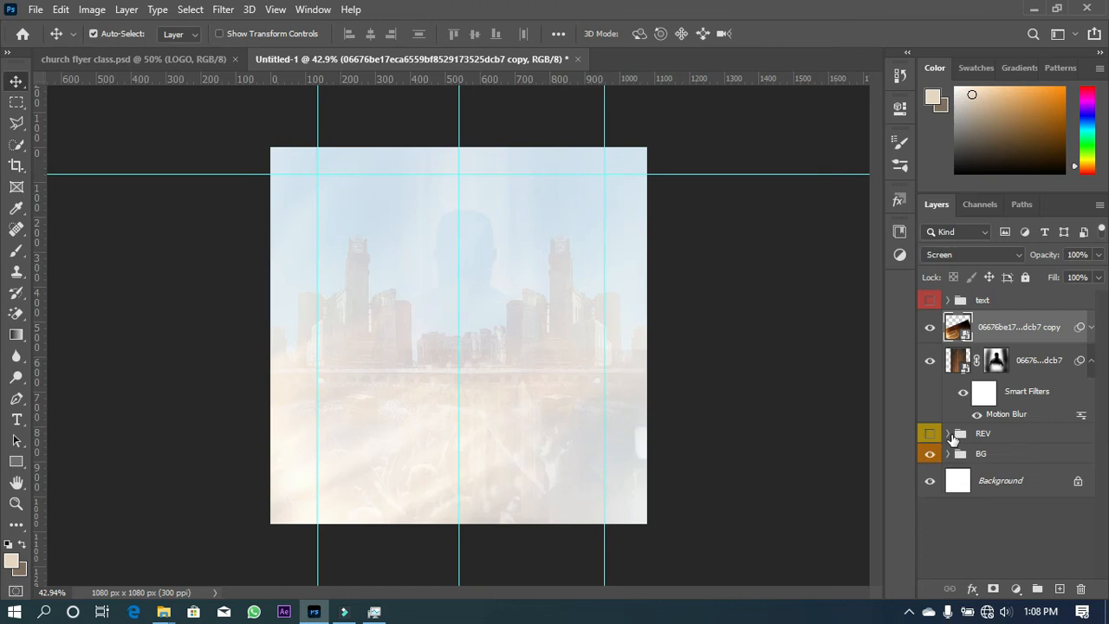
click(949, 434)
scroll(1014, 490, down, 1)
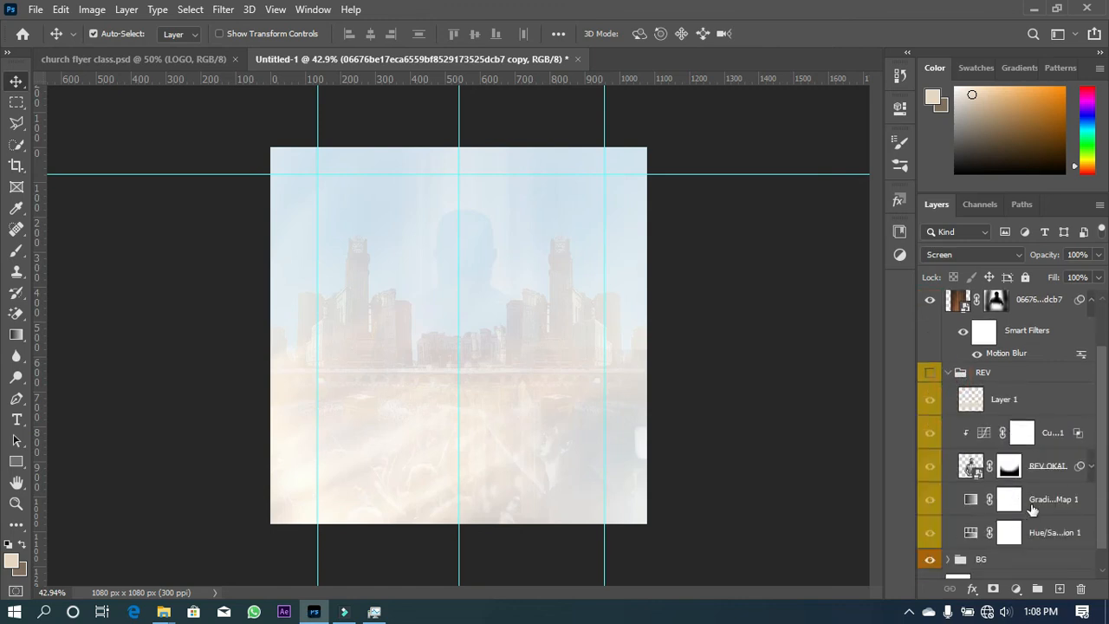
click(1033, 510)
drag(1052, 514, 1044, 560)
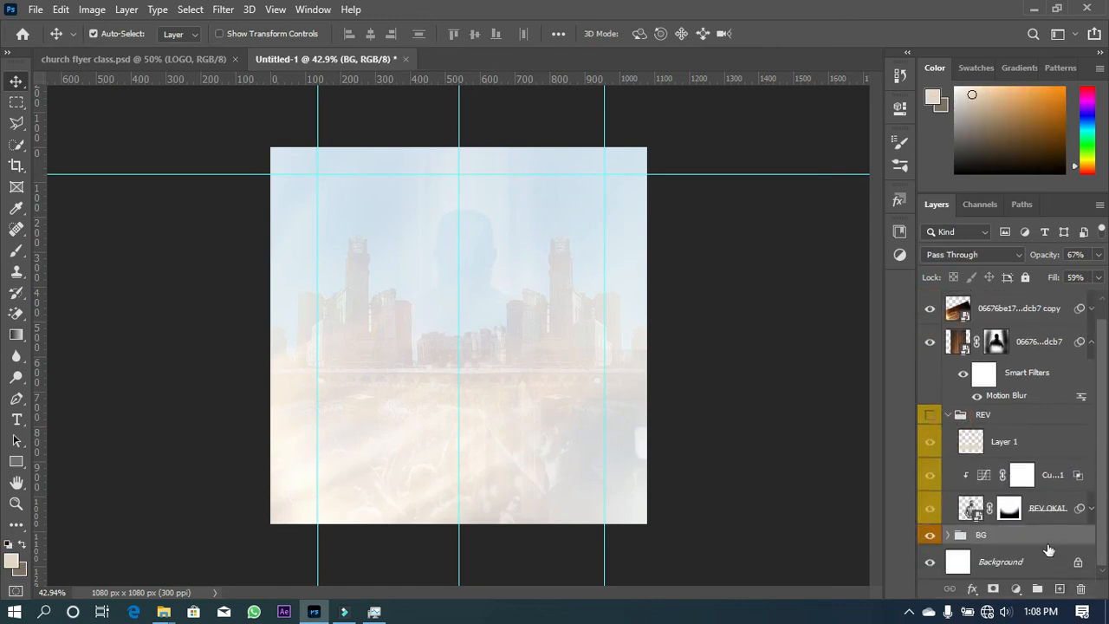
click(949, 415)
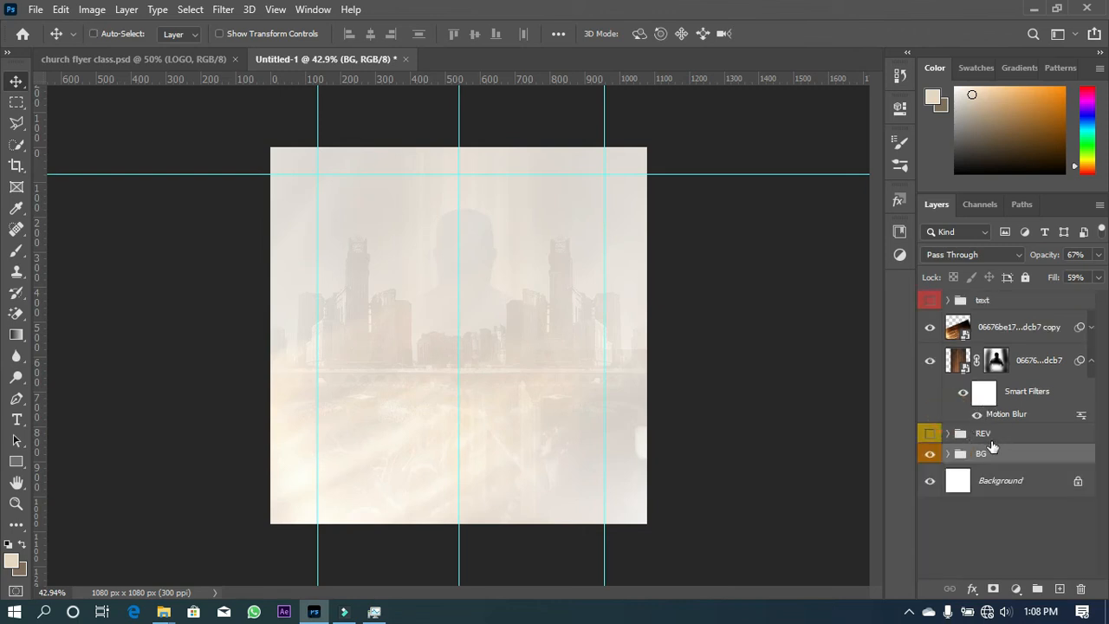
Stamp all visible layers into a new layer, place it directly above the REV group, and show REV again
key(ctrl+shift+alt+e)
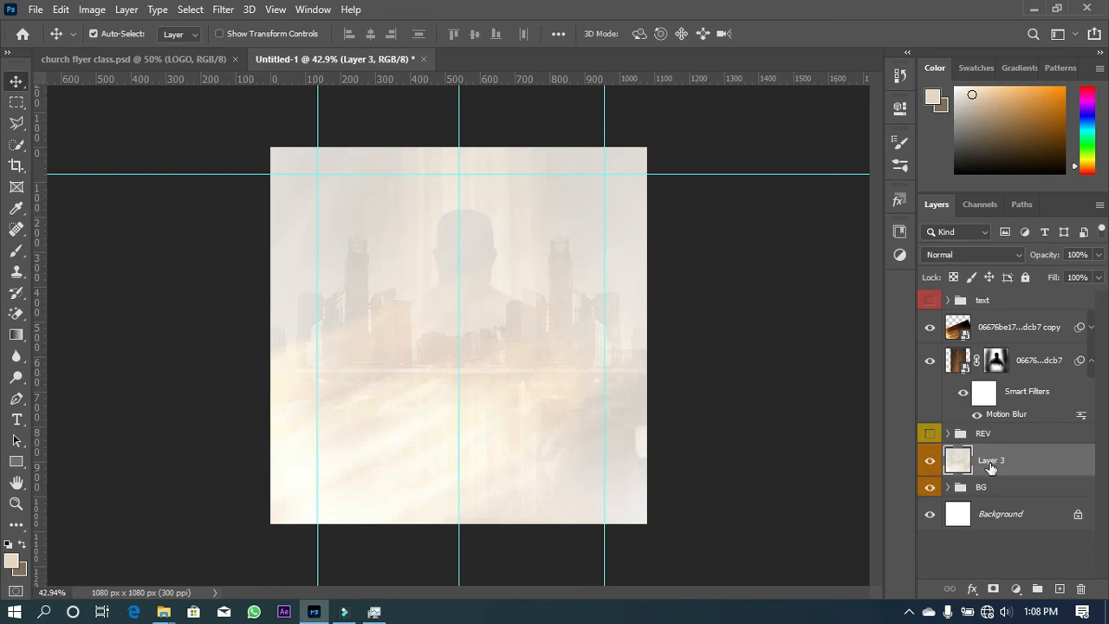
drag(1009, 468, 980, 426)
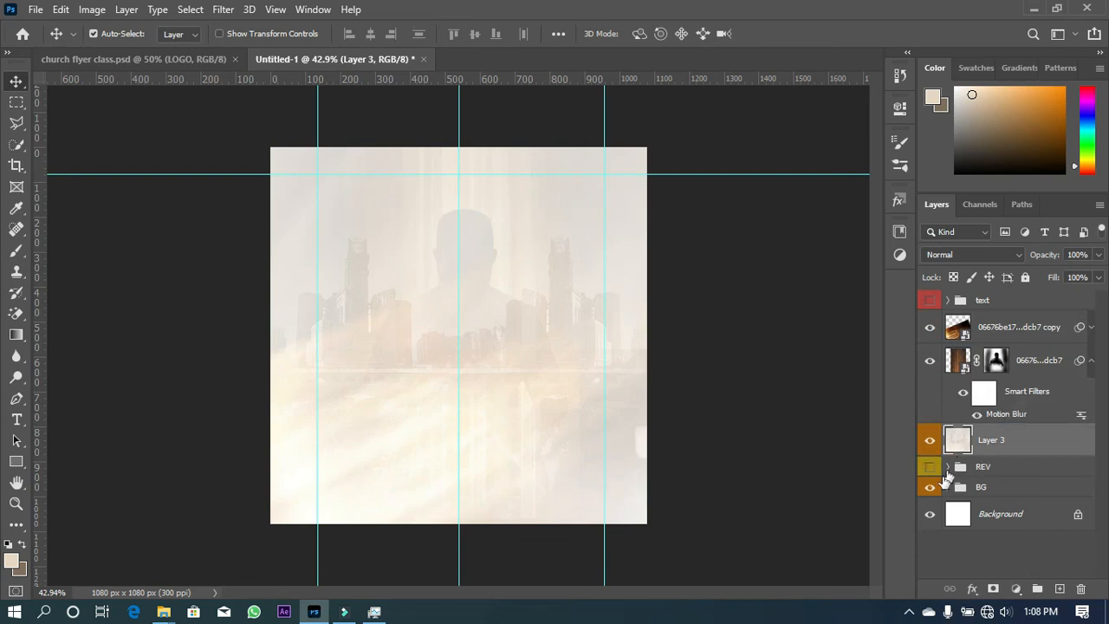
click(930, 468)
right_click(1008, 443)
click(1021, 441)
Apply a Gaussian Blur with a 30-pixel radius to the stamped layer above REV
click(225, 11)
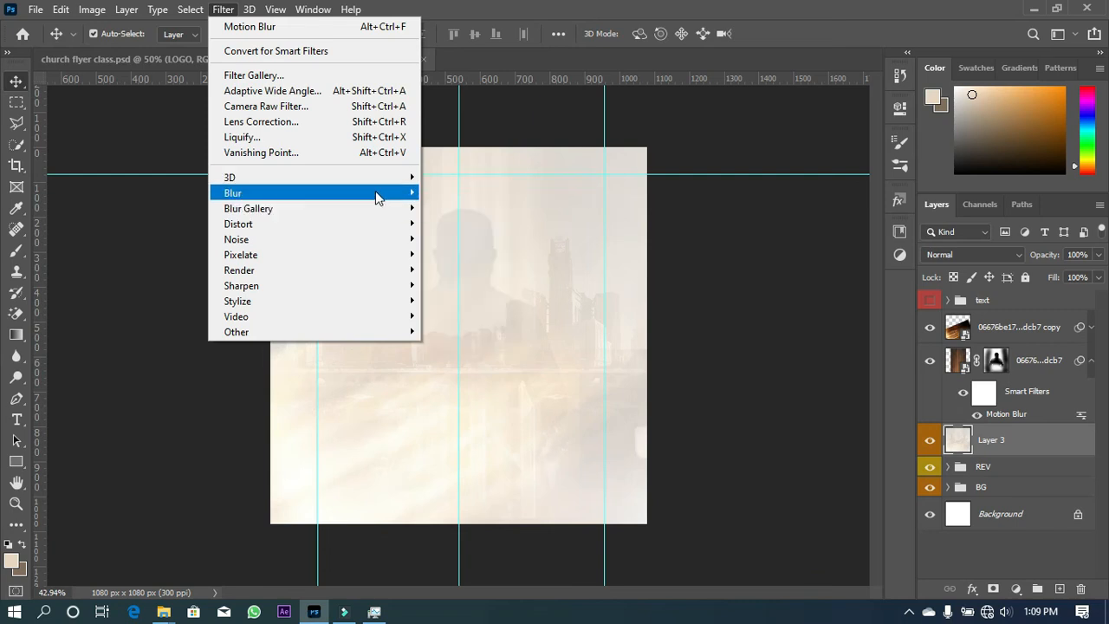
mouse_move(376, 193)
click(448, 258)
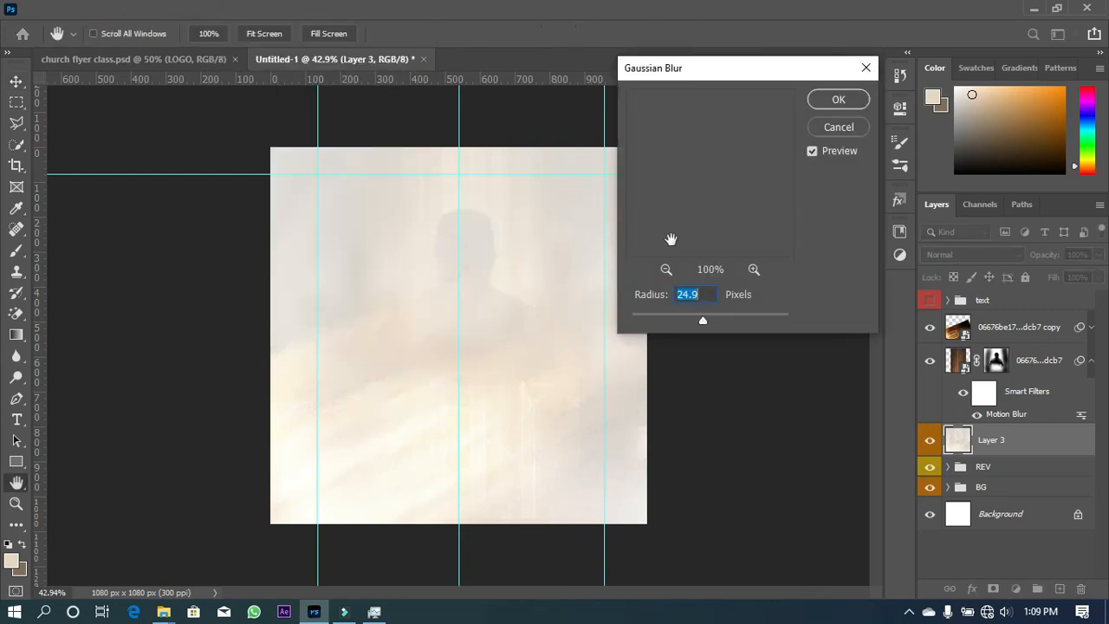
text(30)
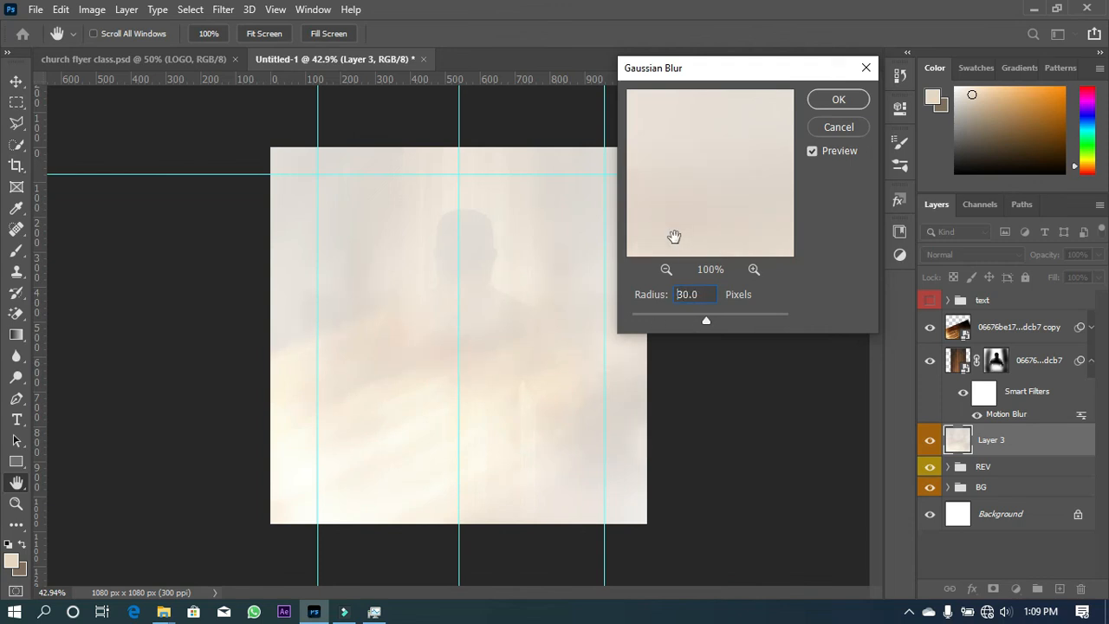
key(Return)
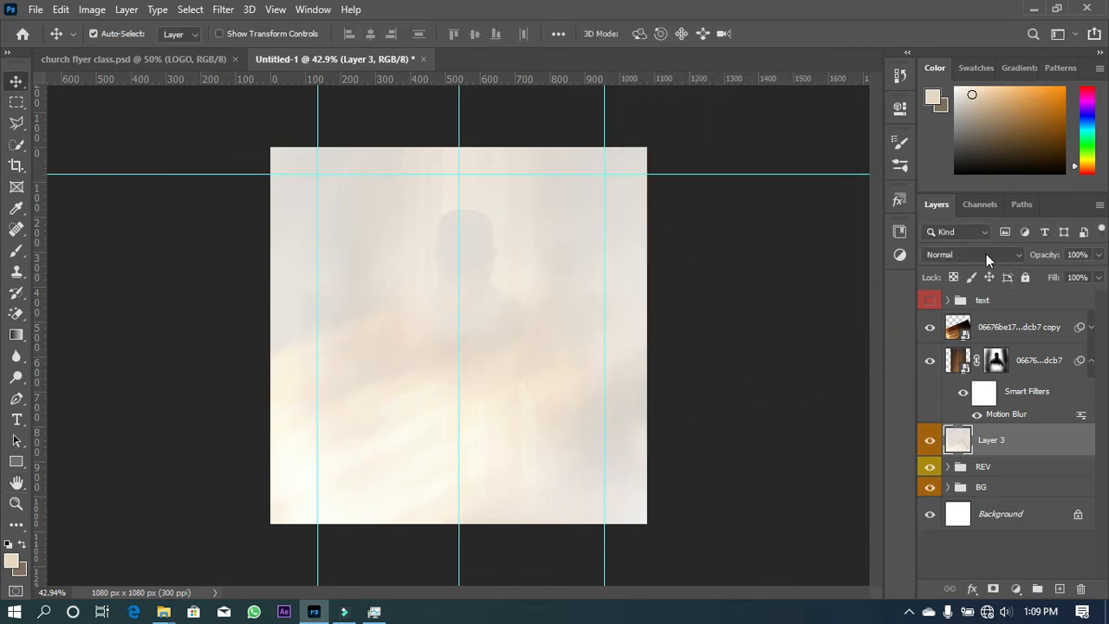
Try Screen on the blurred layer above REV, and set its blend mode to Soft Light
click(986, 254)
click(964, 326)
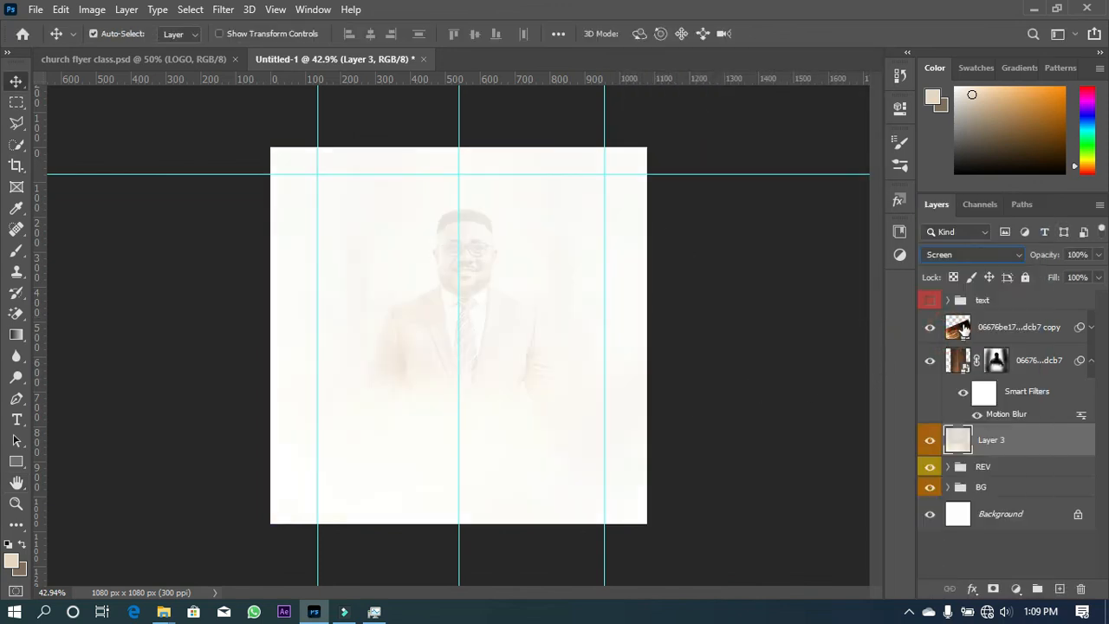
click(995, 254)
click(970, 404)
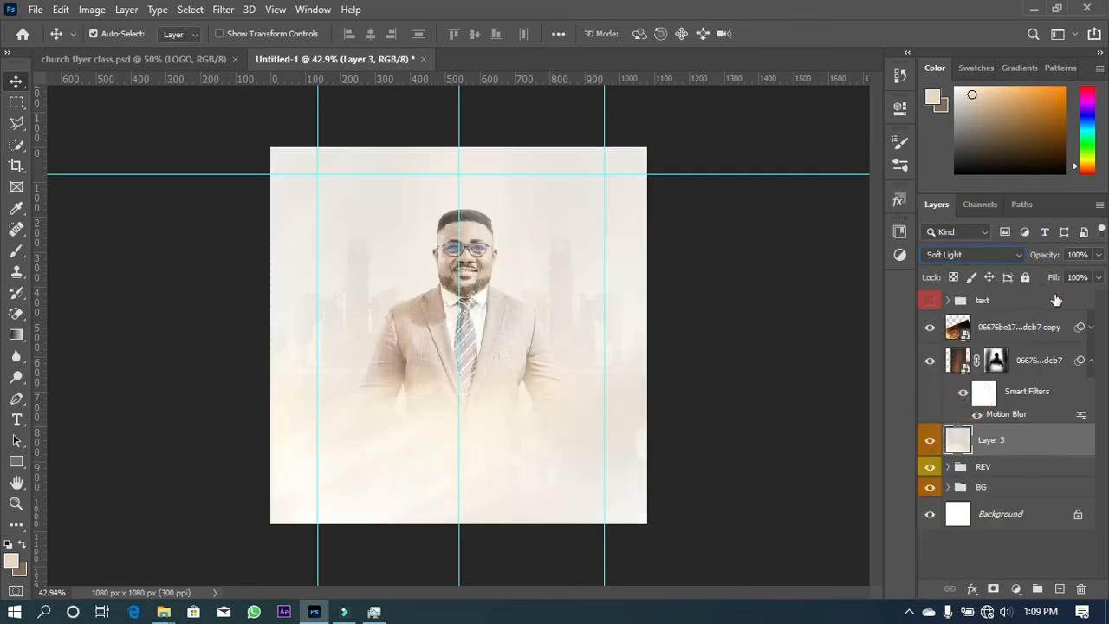
Lower the opacity of the blurred Soft Light layer to 17% and show the text group again
click(1100, 278)
click(1067, 297)
click(1097, 254)
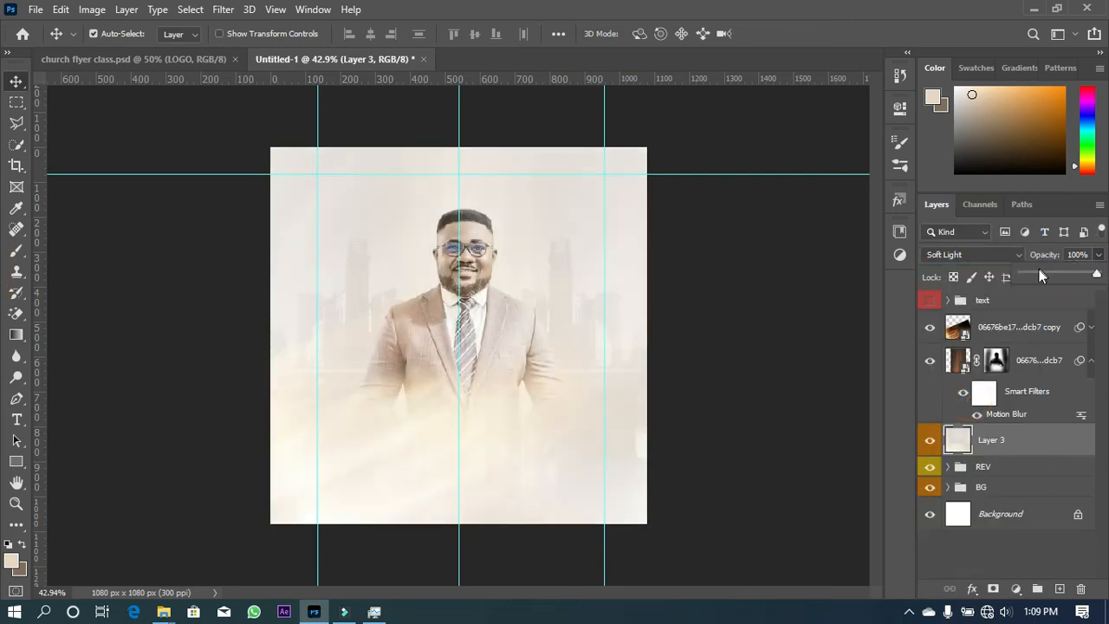
click(1059, 271)
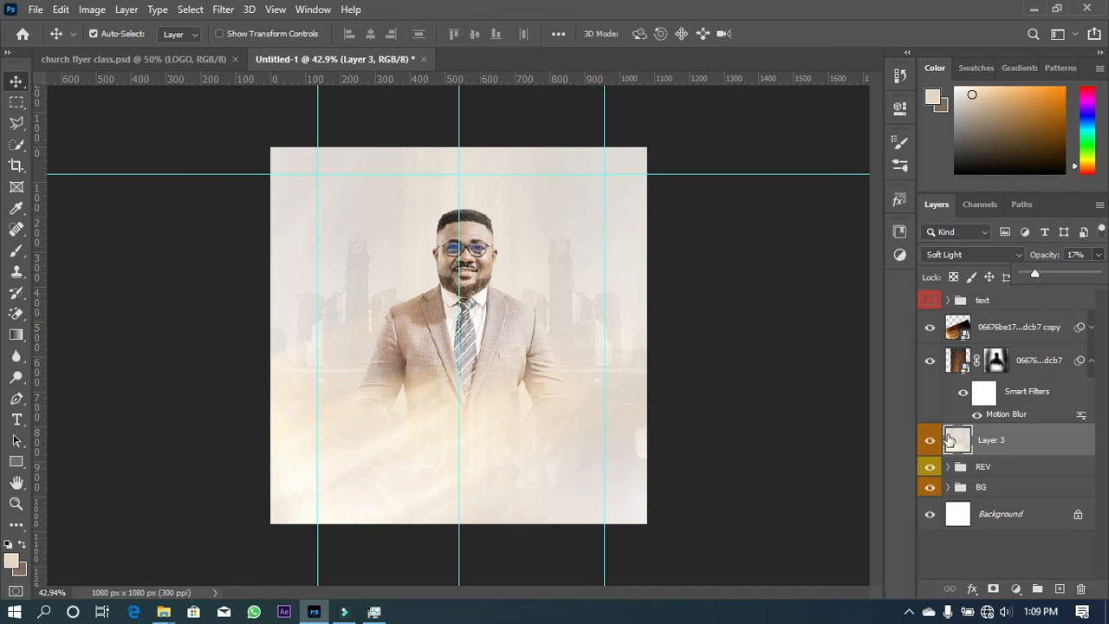
click(928, 300)
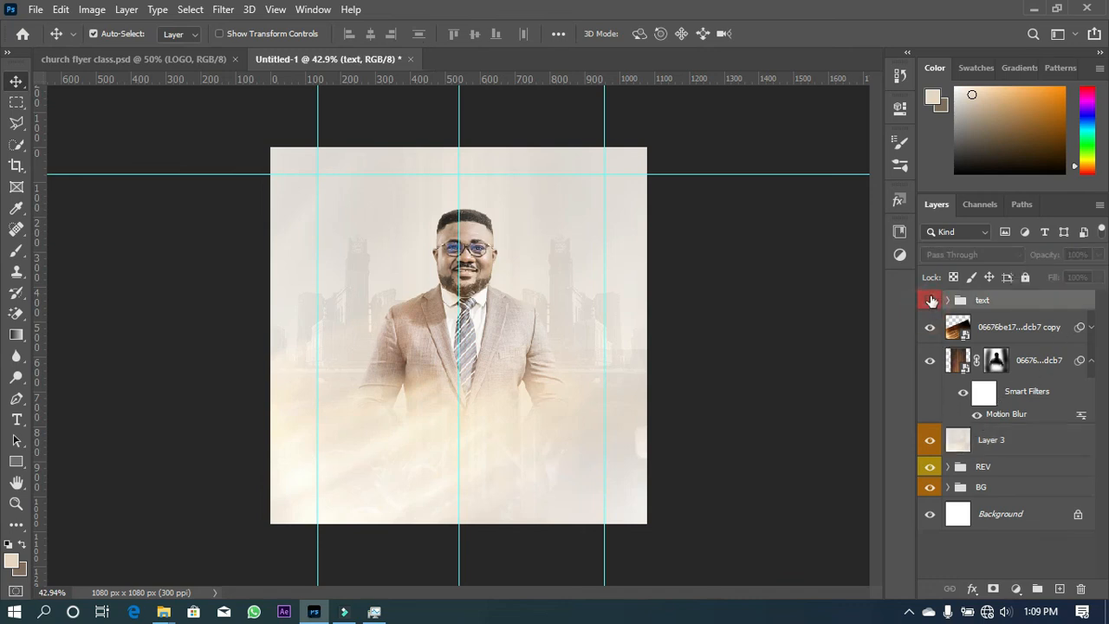
click(928, 301)
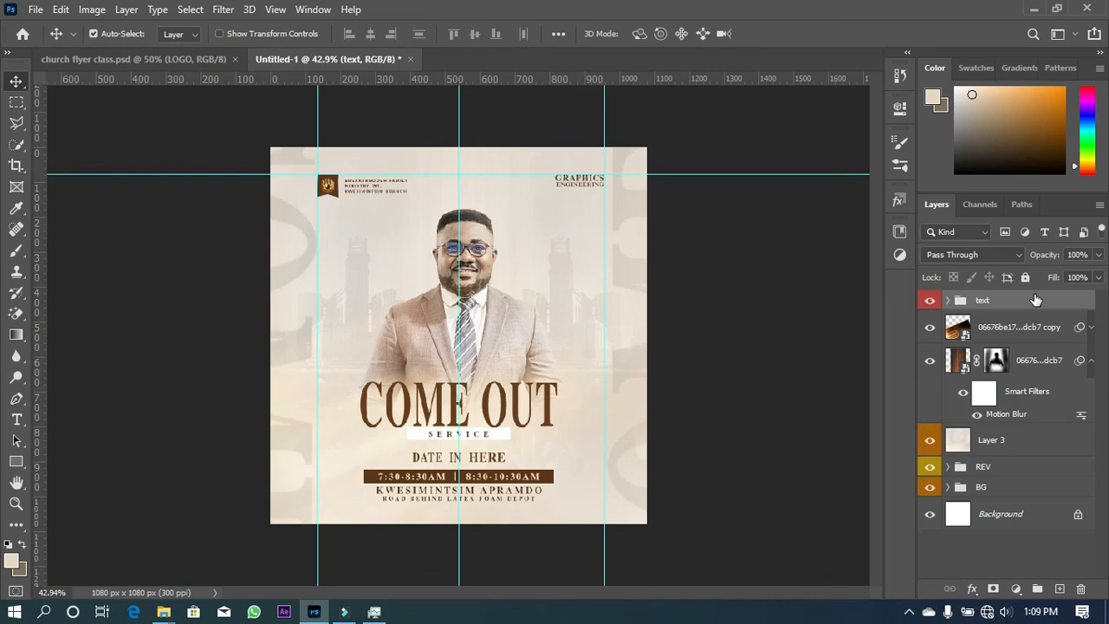
Group the two Screen-mode texture layers that sit between the text group and Layer 3
click(1052, 334)
click(1059, 362)
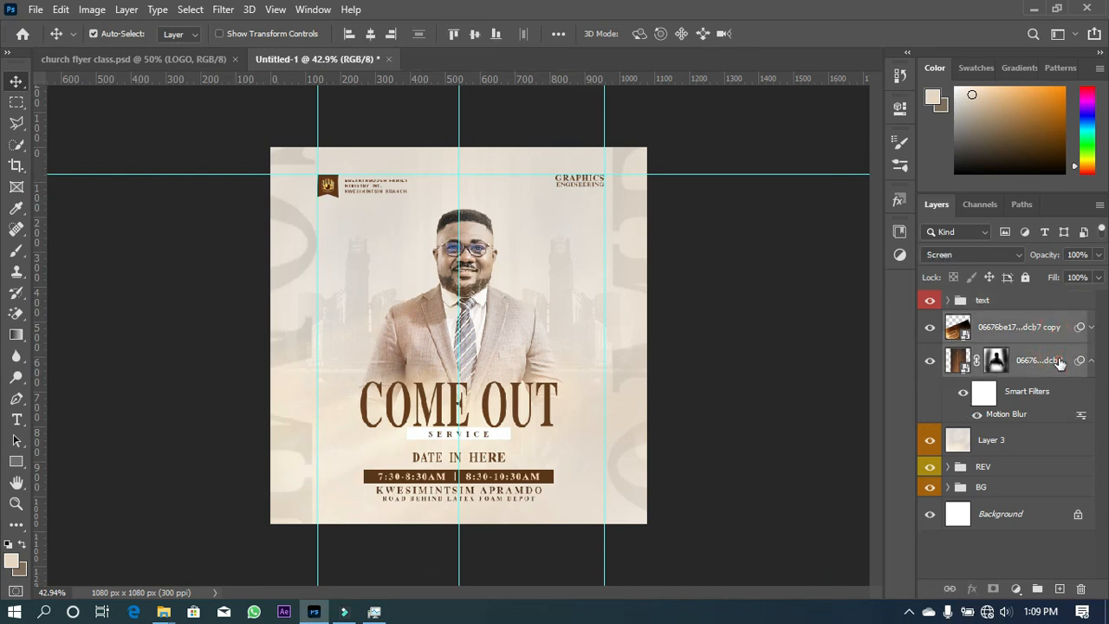
key(ctrl+g)
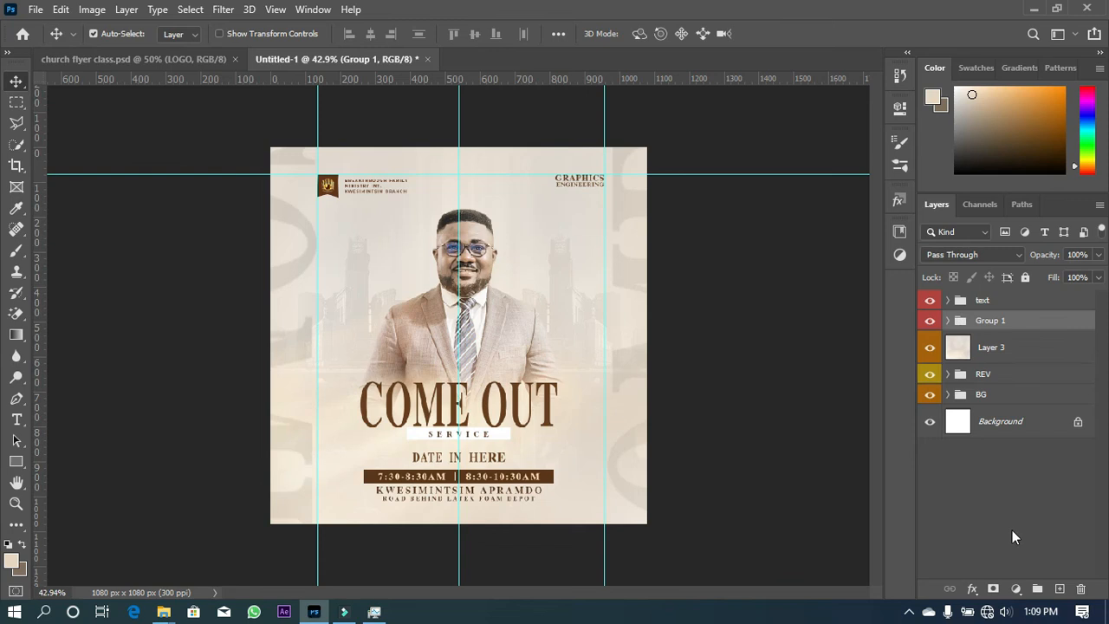
Duplicate Gradient Map 1 from the BG group to just above Group 1 and clip the copy to that group
click(948, 395)
drag(1028, 430, 994, 322)
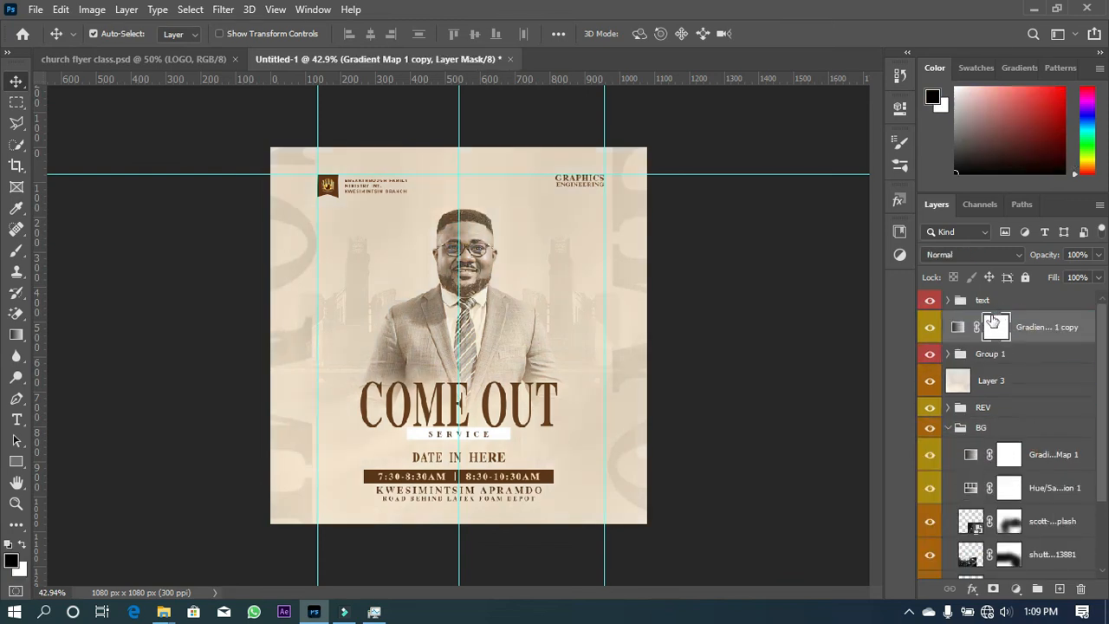
alt+click(972, 342)
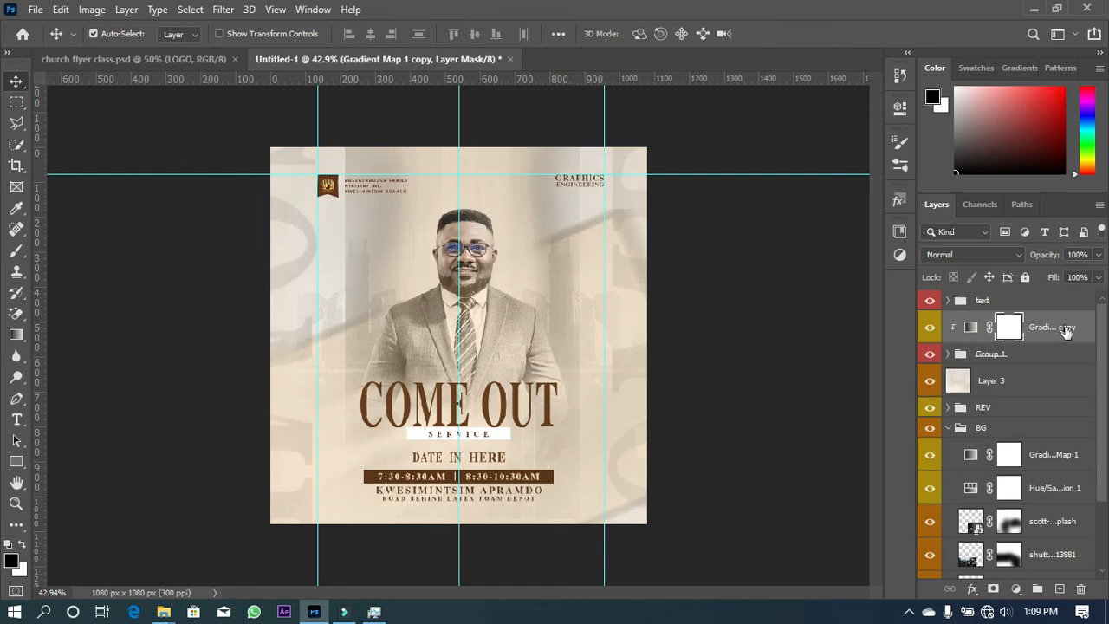
Try the Screen blend mode on Group 1 and toggle the group's visibility to compare the effect
click(948, 354)
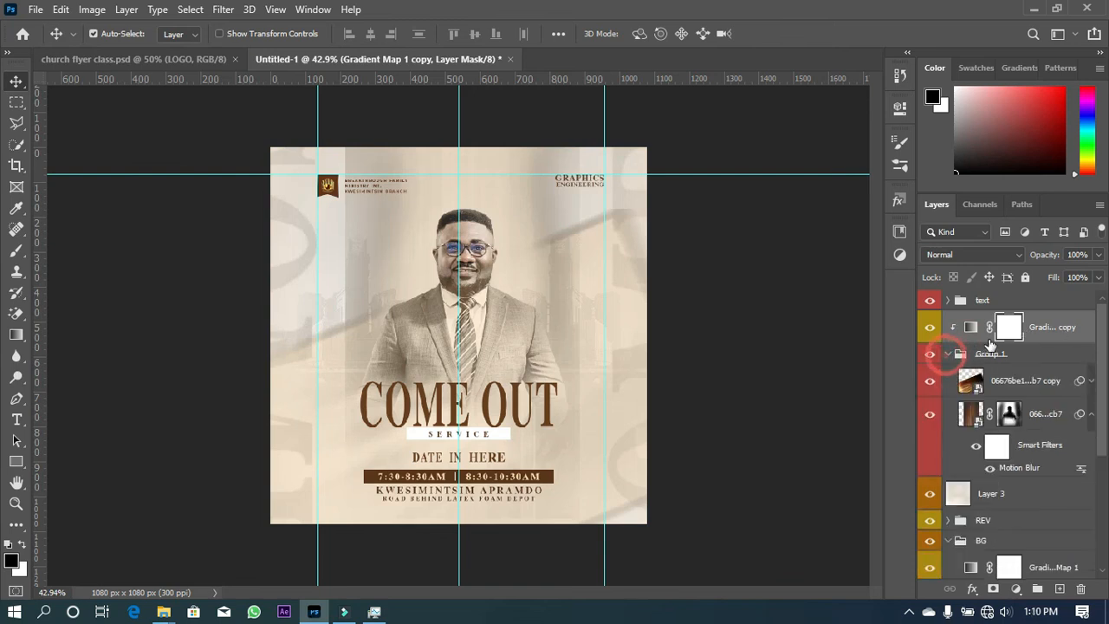
click(948, 354)
click(1028, 357)
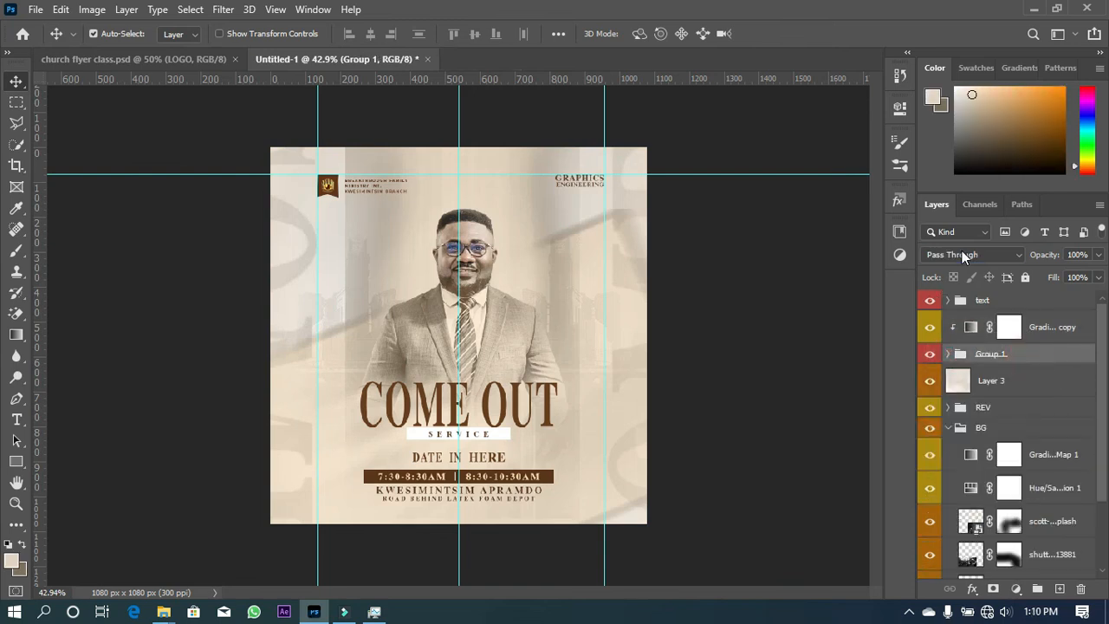
click(965, 255)
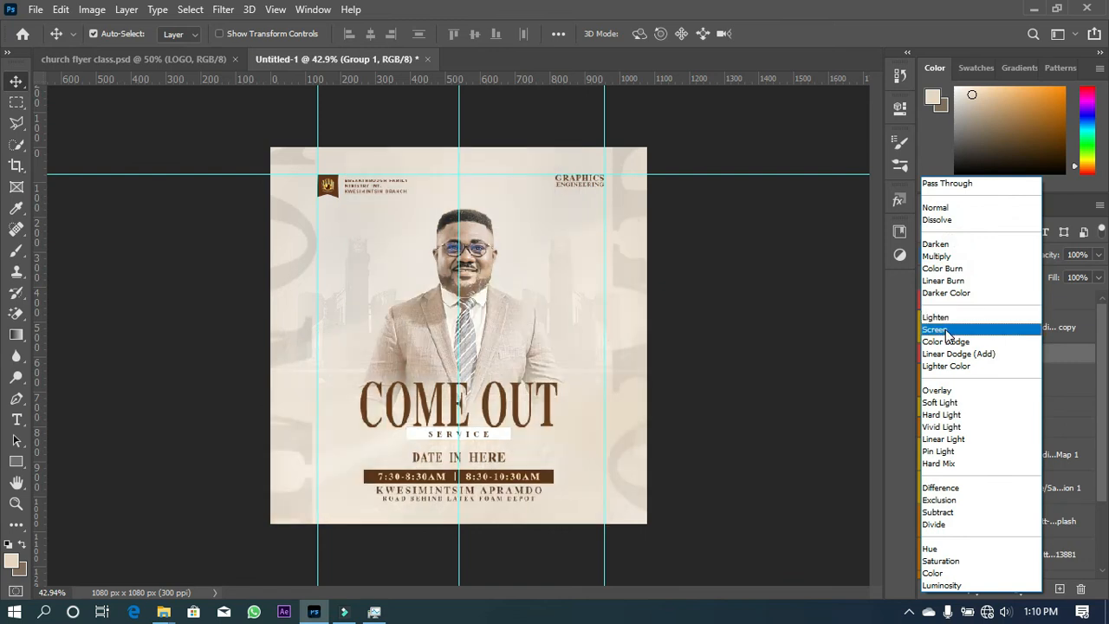
click(947, 334)
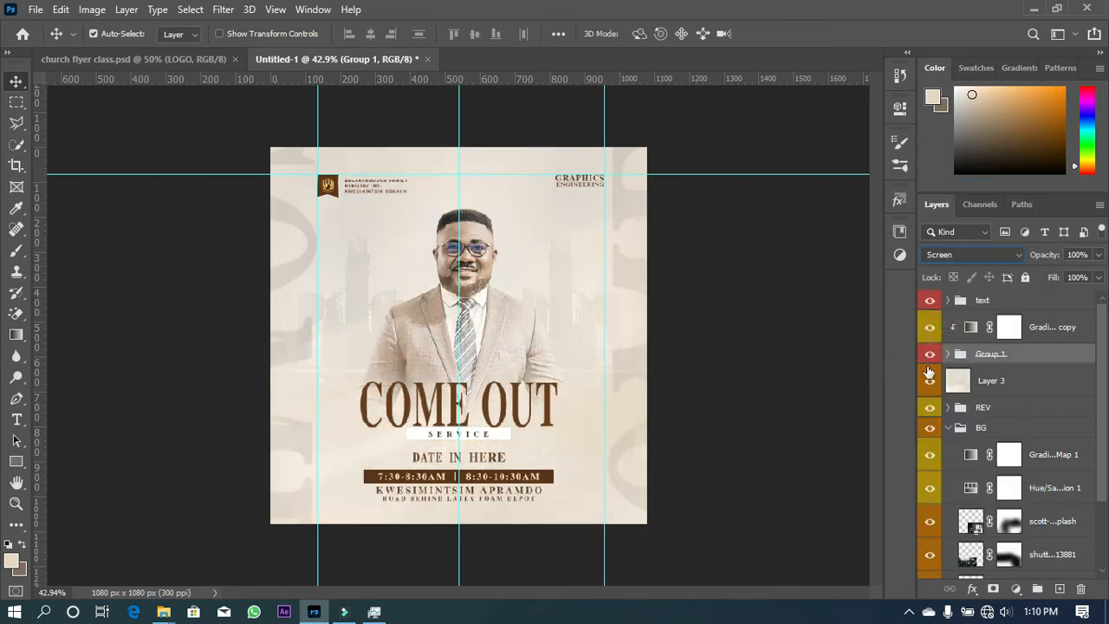
click(934, 356)
click(933, 356)
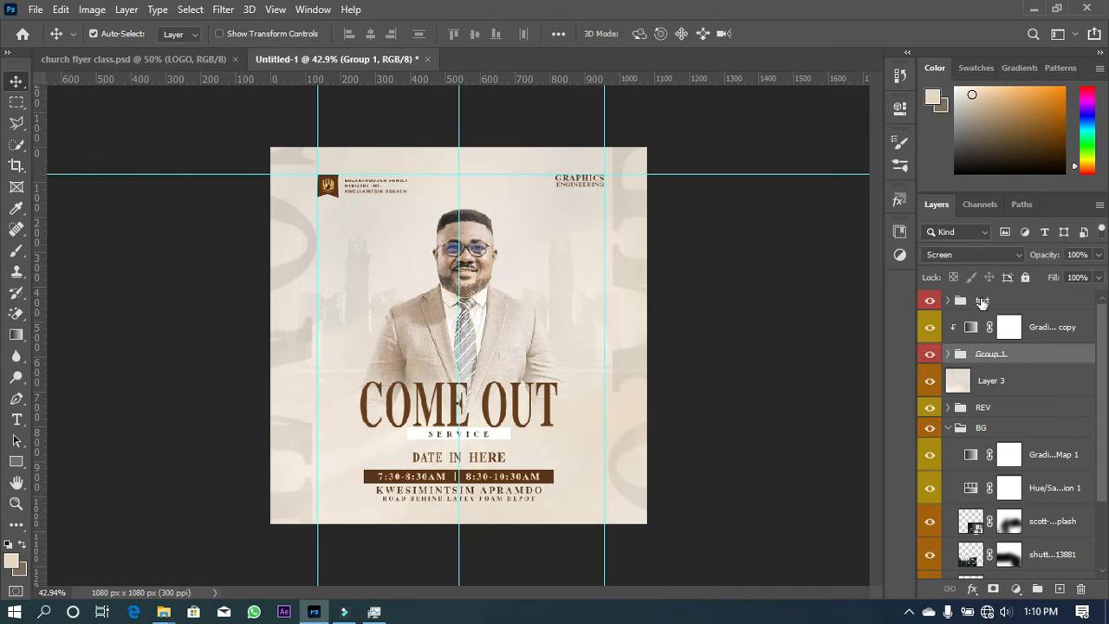
Move the Gradient Map copy to the top inside Group 1 and set the group's blend mode to Pass Through
click(948, 355)
drag(1034, 332, 1028, 379)
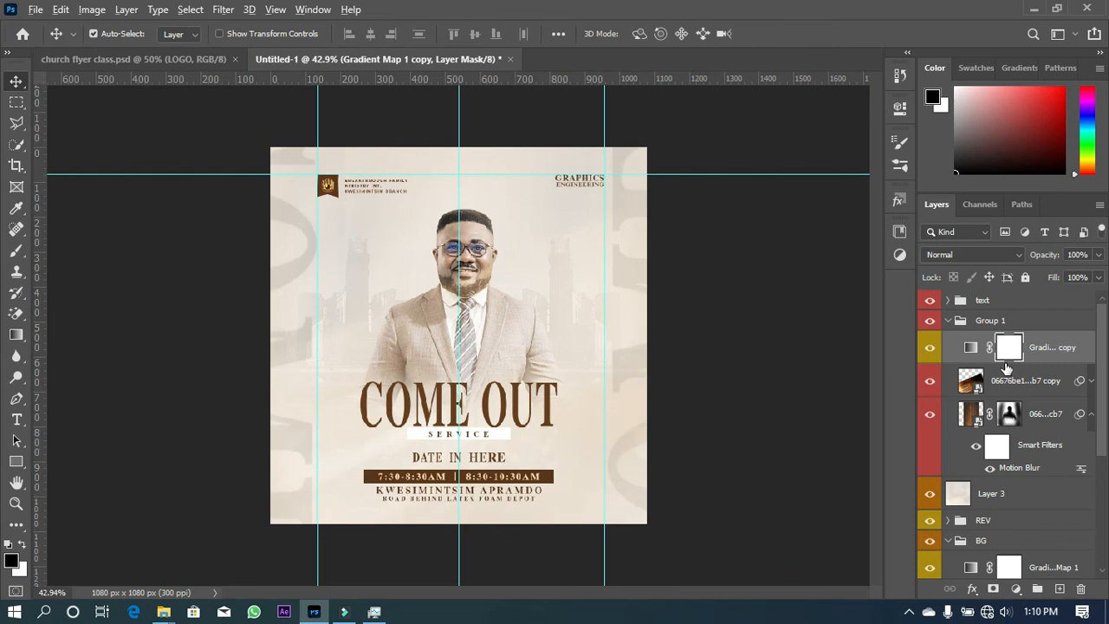
click(997, 321)
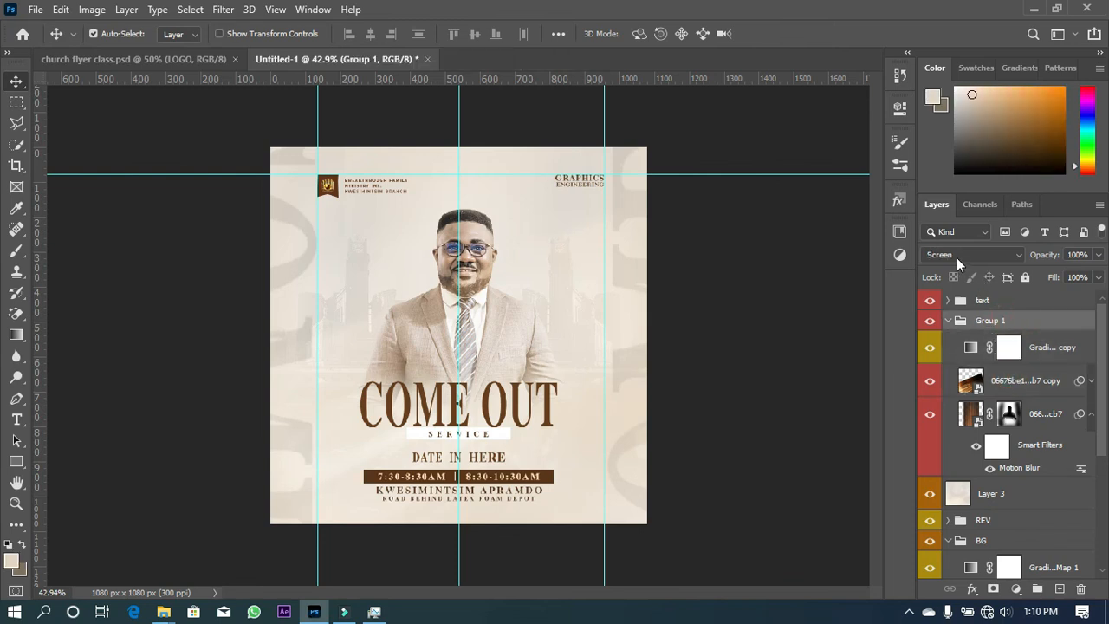
click(957, 257)
click(954, 180)
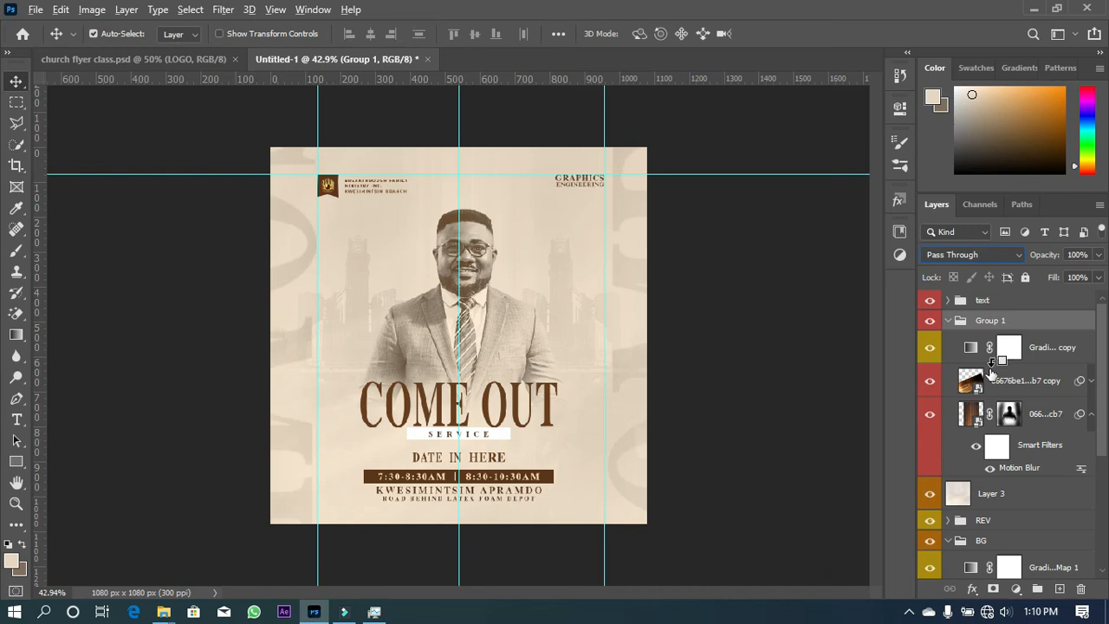
Clip the Gradient Map copy to the upper texture layer, and clip a duplicate of it to the lower texture layer
alt+click(997, 359)
drag(1033, 355, 982, 438)
alt+click(982, 429)
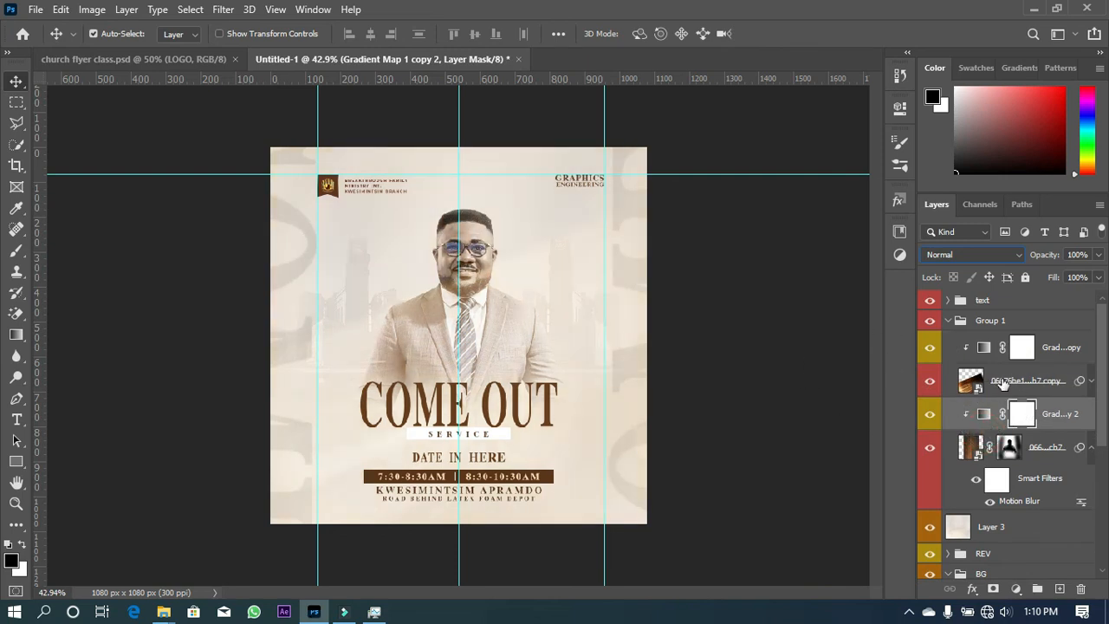
Add a layer mask to the upper texture layer in Group 1 and brush black over the portrait's head and chest area
double_click(1049, 449)
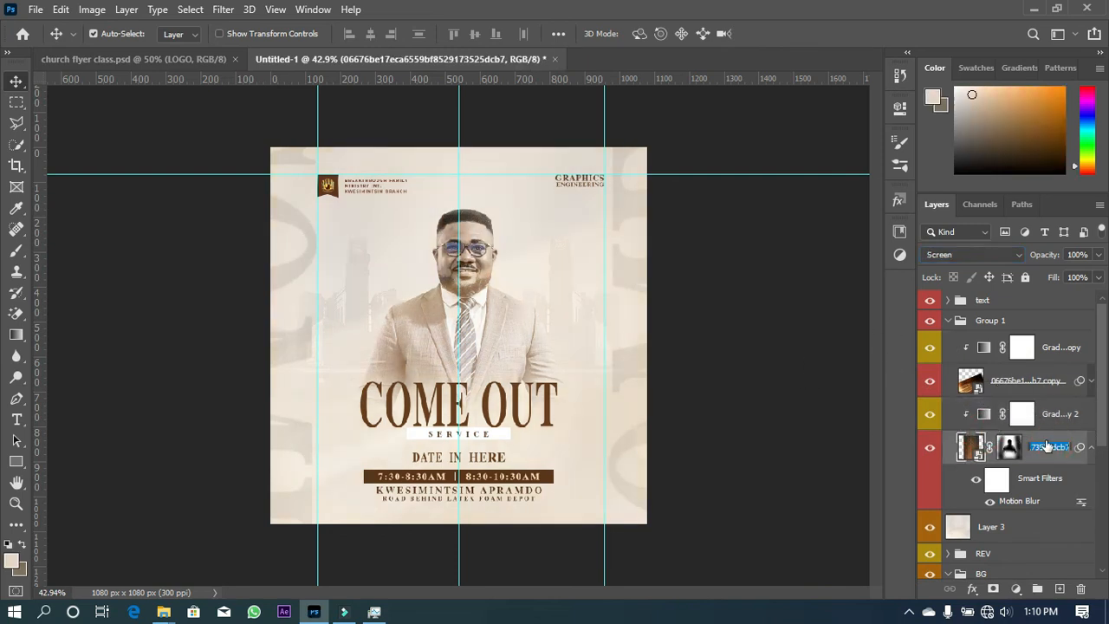
click(928, 383)
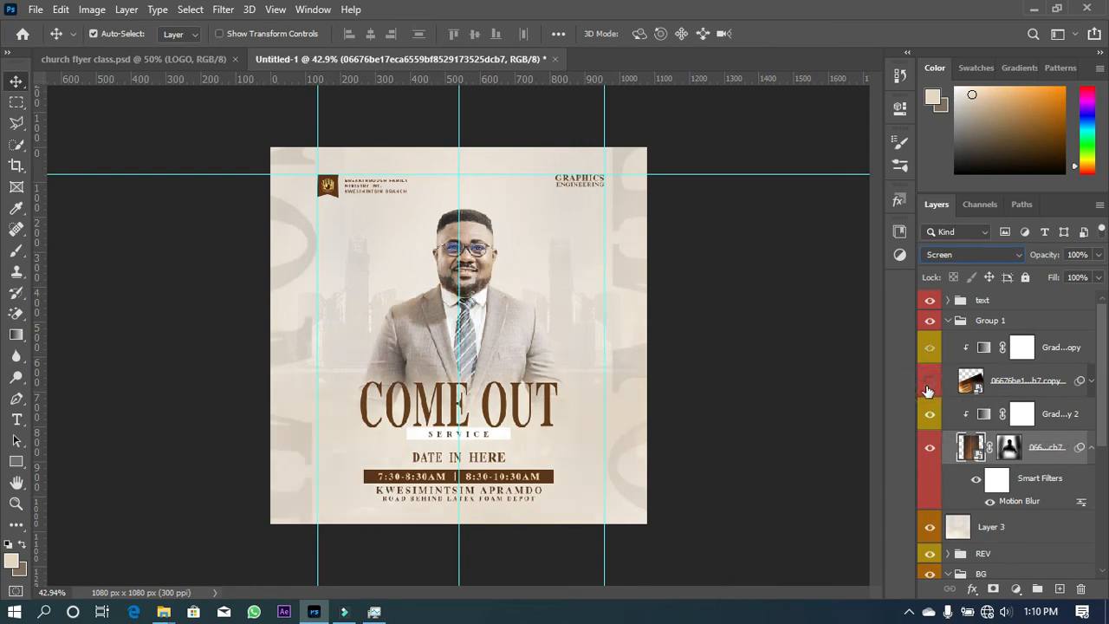
click(928, 383)
click(928, 383)
click(928, 383)
click(1005, 381)
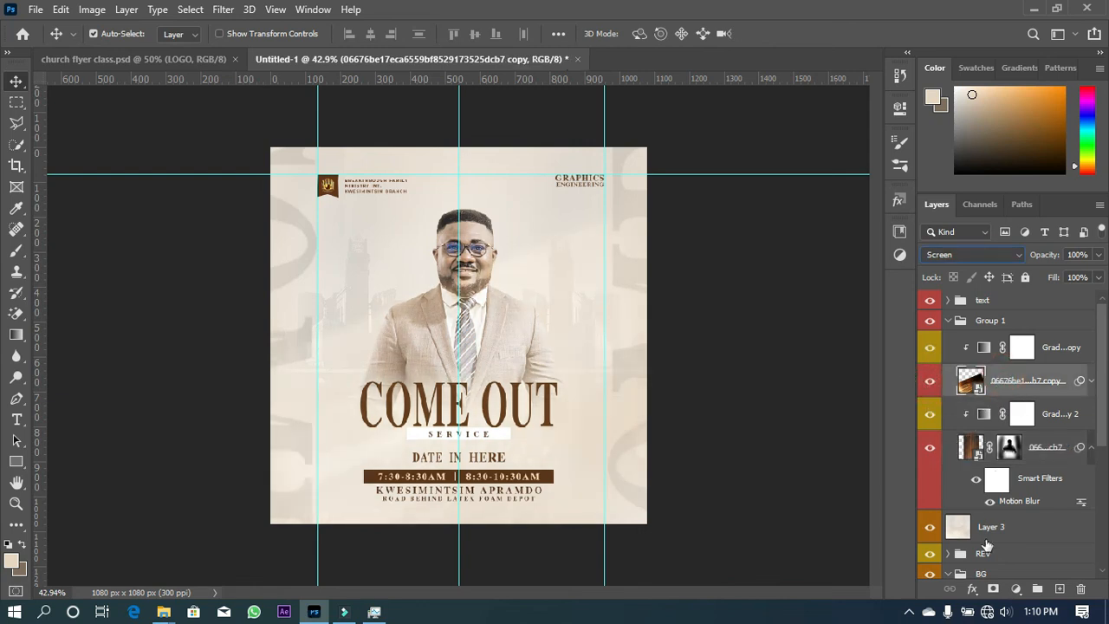
click(992, 588)
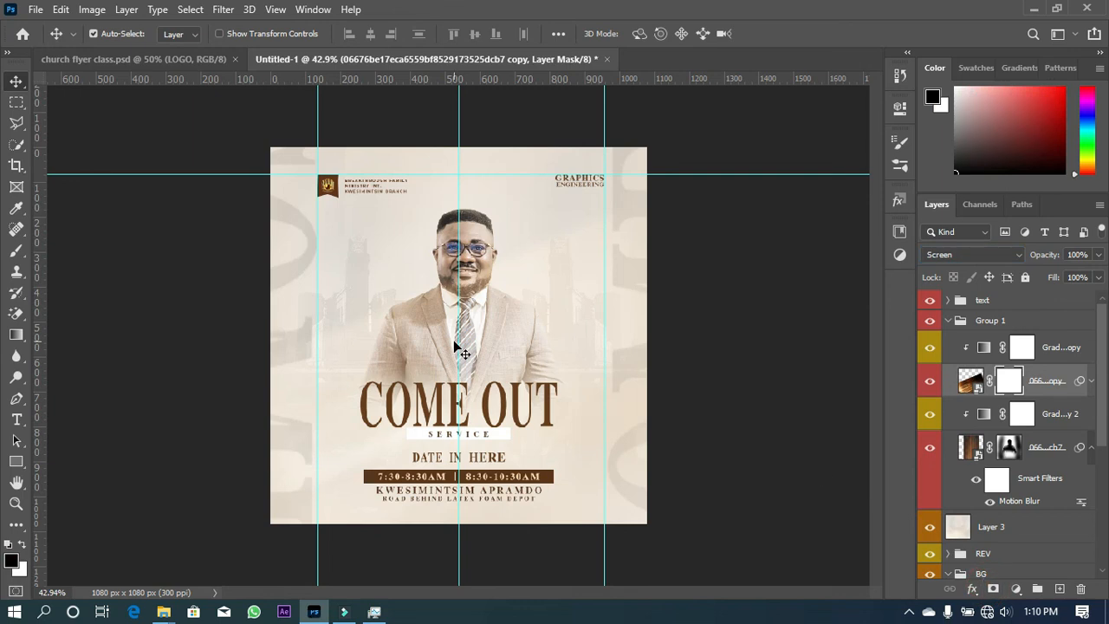
key(b)
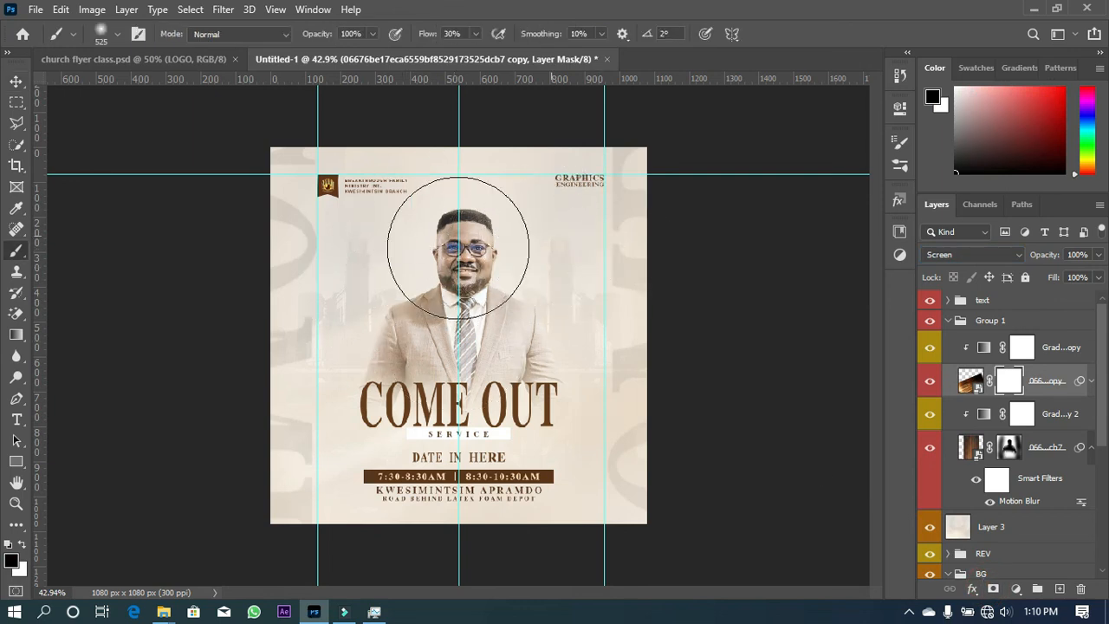
mouse_move(433, 257)
mouse_down()
mouse_move(561, 209)
mouse_move(399, 256)
mouse_move(332, 317)
mouse_move(539, 226)
mouse_move(497, 333)
mouse_move(529, 340)
mouse_up()
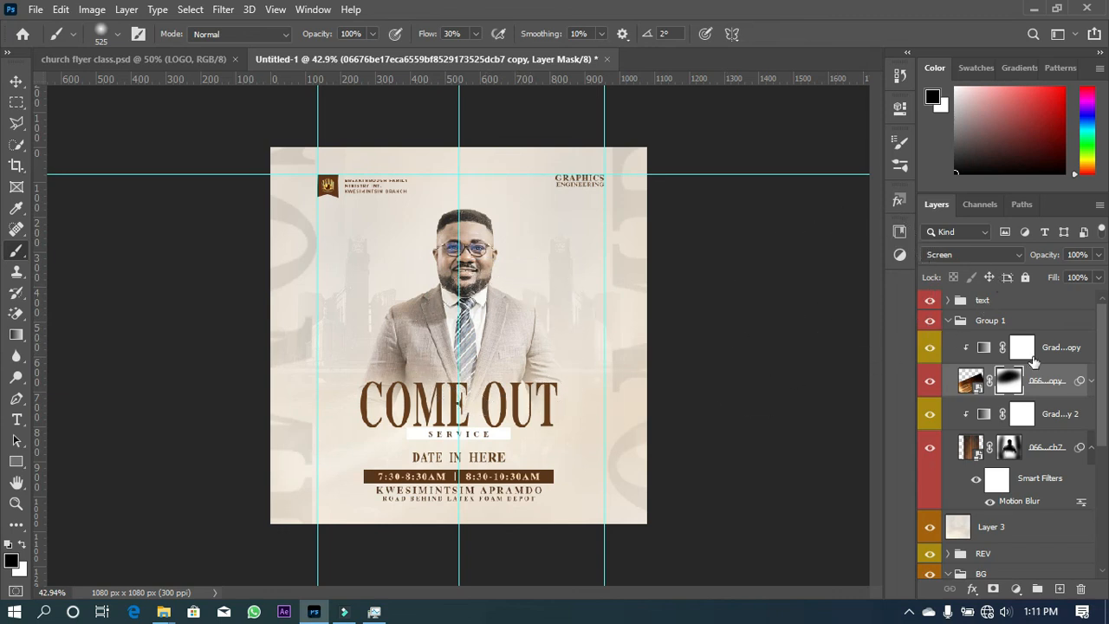
Add a Color Lookup adjustment above the text group with the FallColors.look 3DLUT file
click(995, 305)
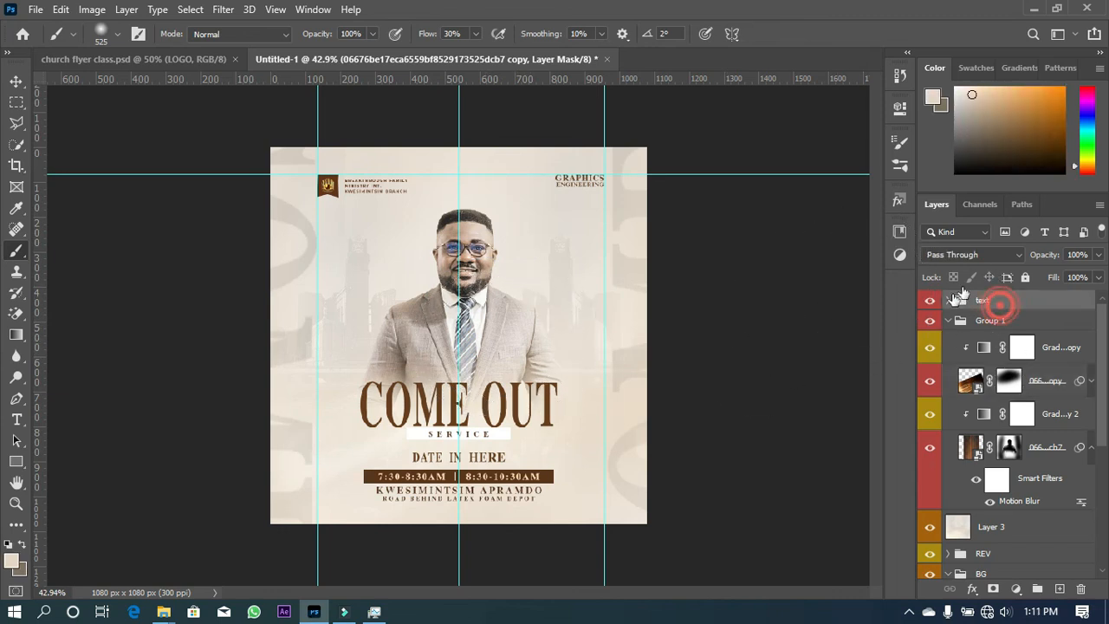
click(900, 232)
click(849, 283)
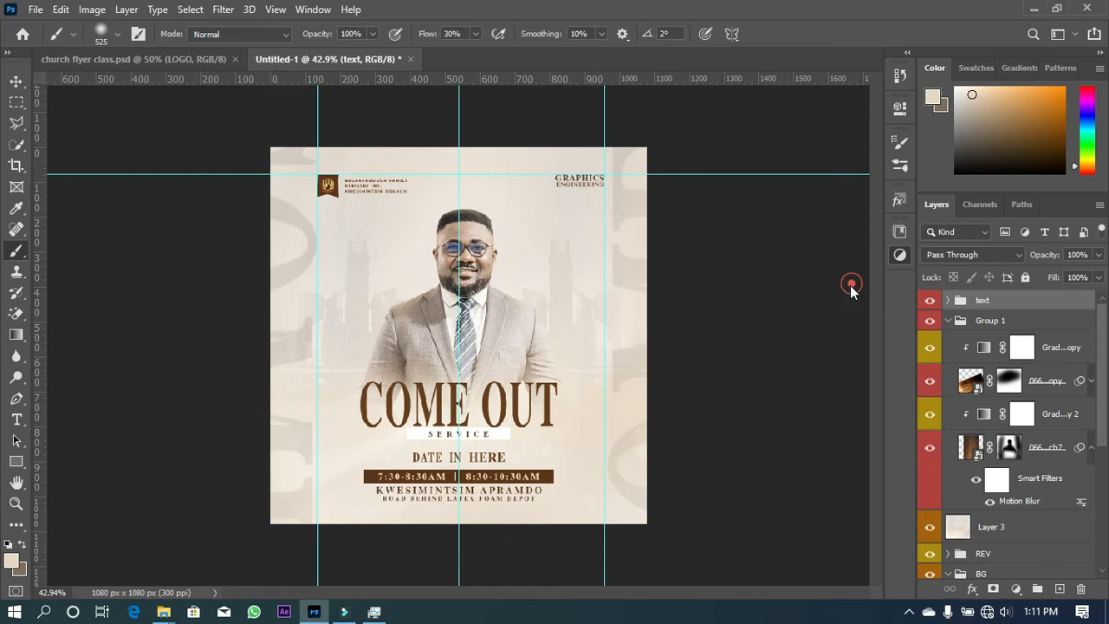
click(801, 160)
click(800, 162)
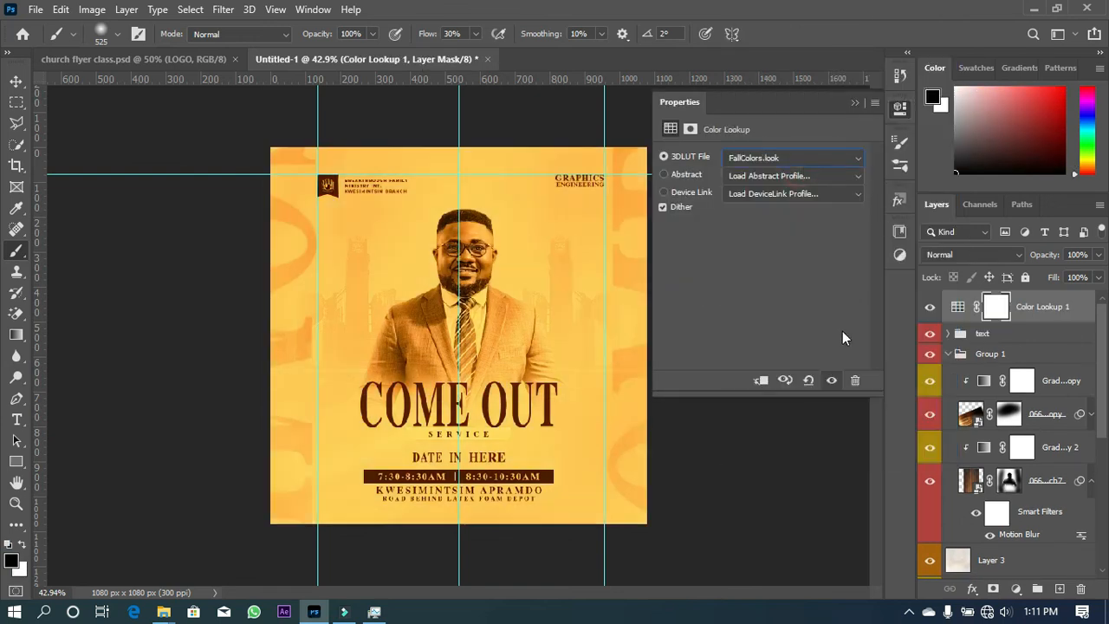
Preview the available 3DLUT files on the Color Lookup adjustment and set it to 3Strip.look
key(Down)
key(Up)
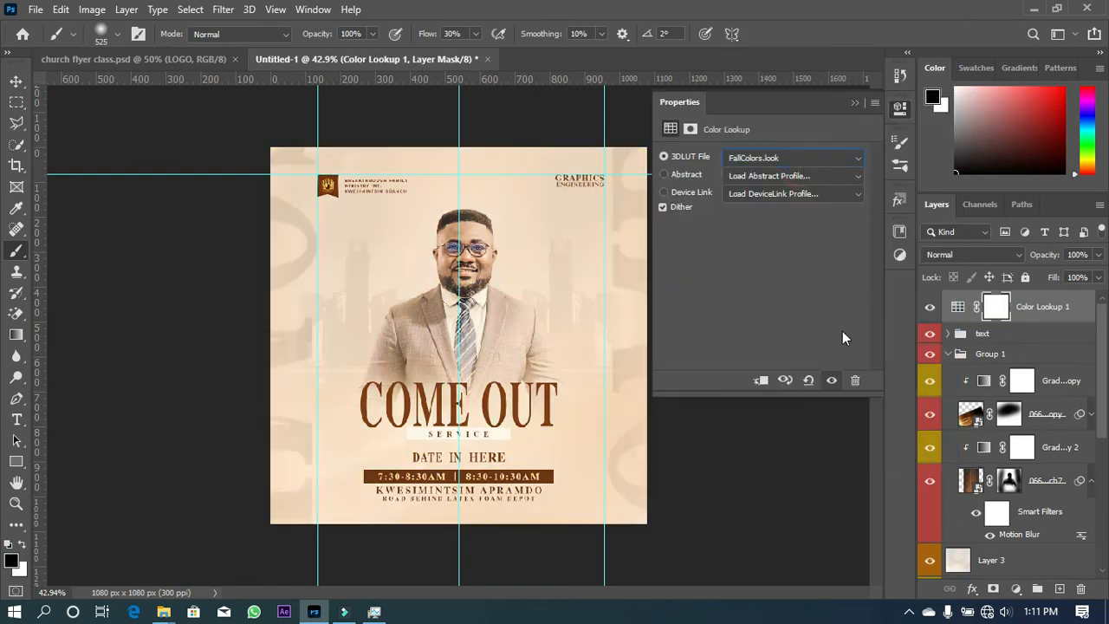
key(Down)
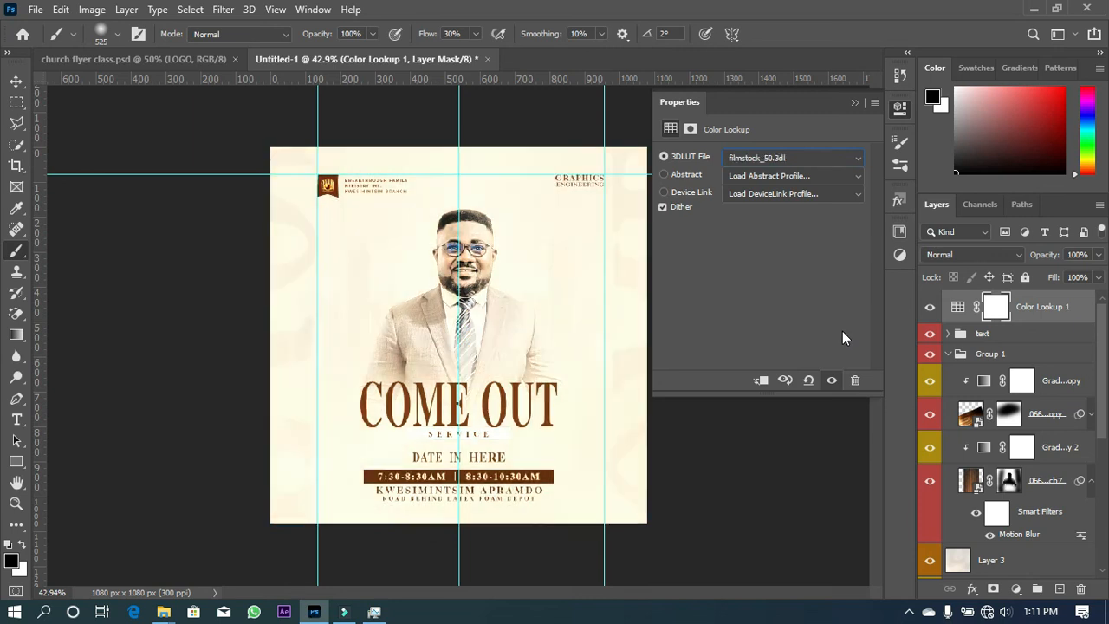
key(Down)
key(Down)
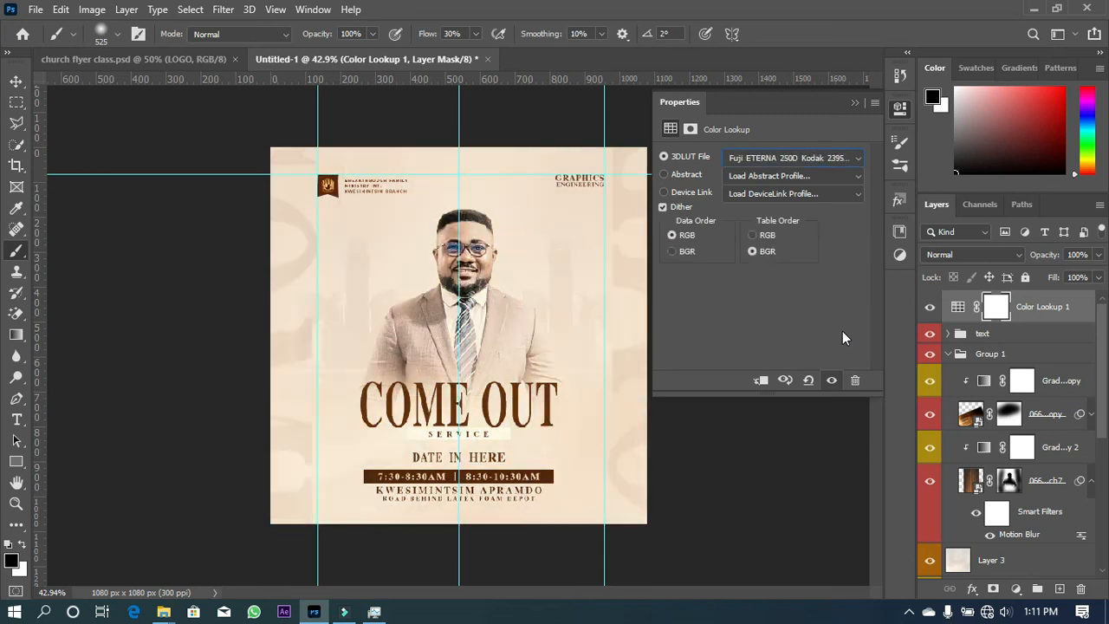
key(Down)
key(Down)
key(Down)
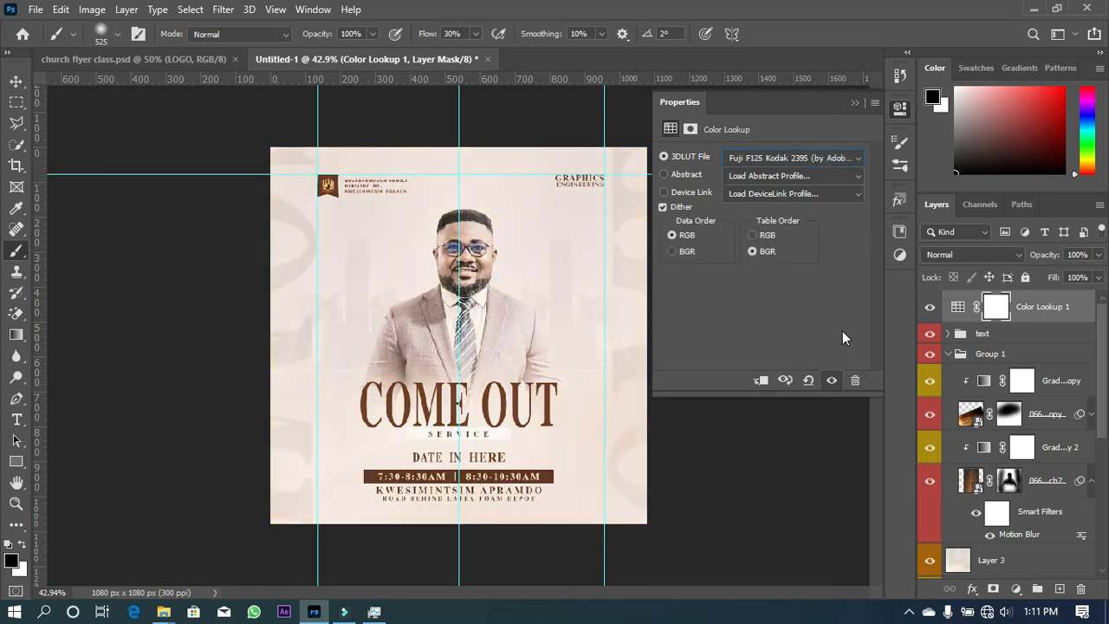
key(Down)
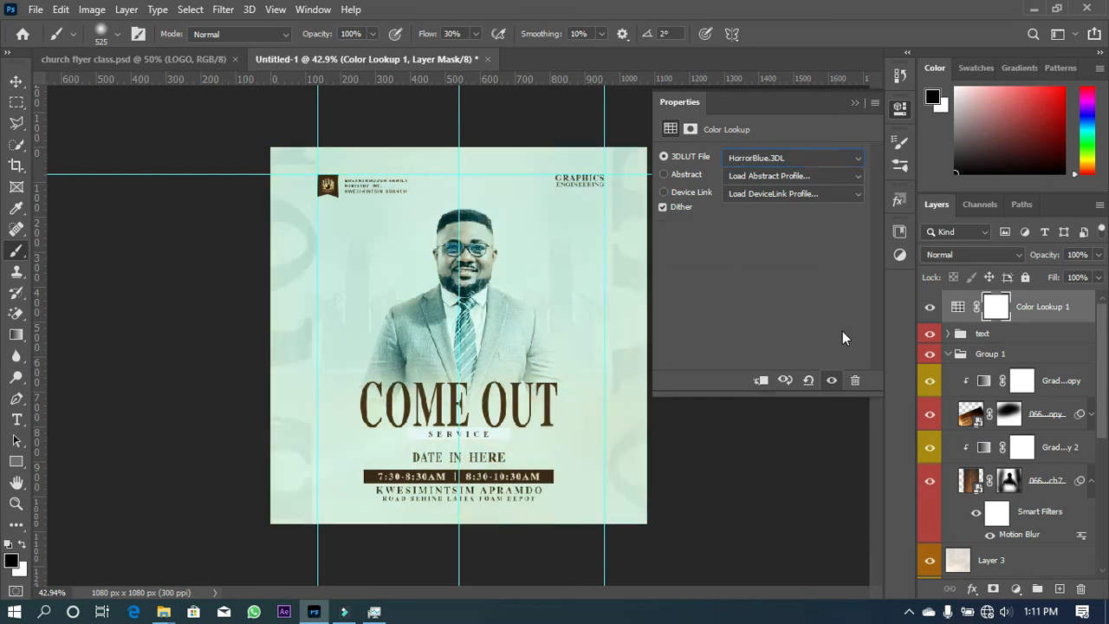
key(Down)
key(Down)
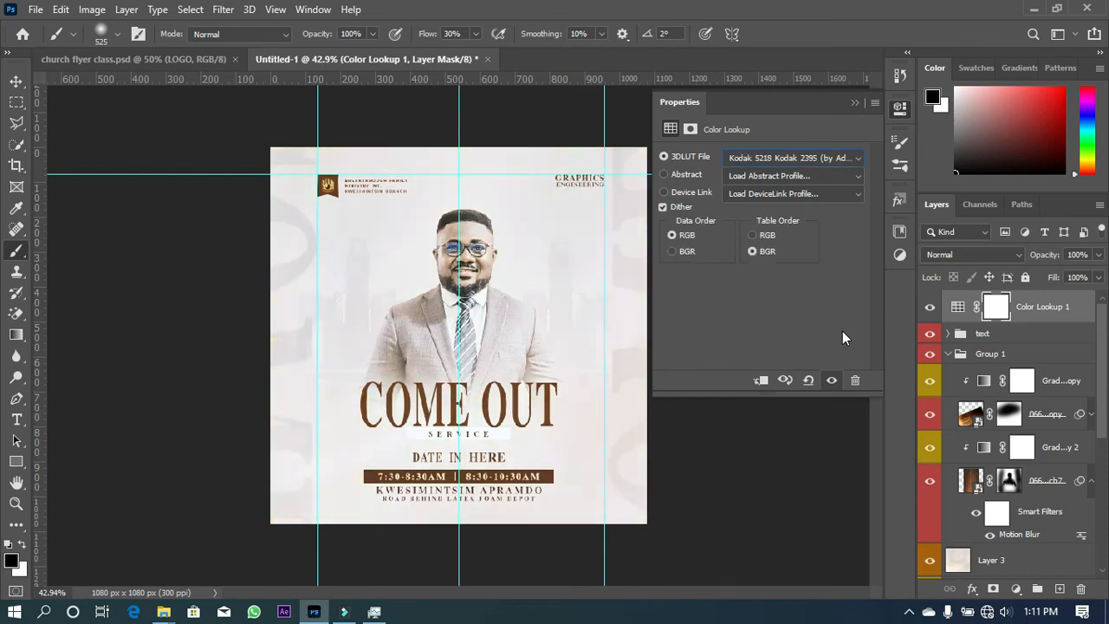
key(Down)
key(Down)
key(Down)
key(Down)
key(Down)
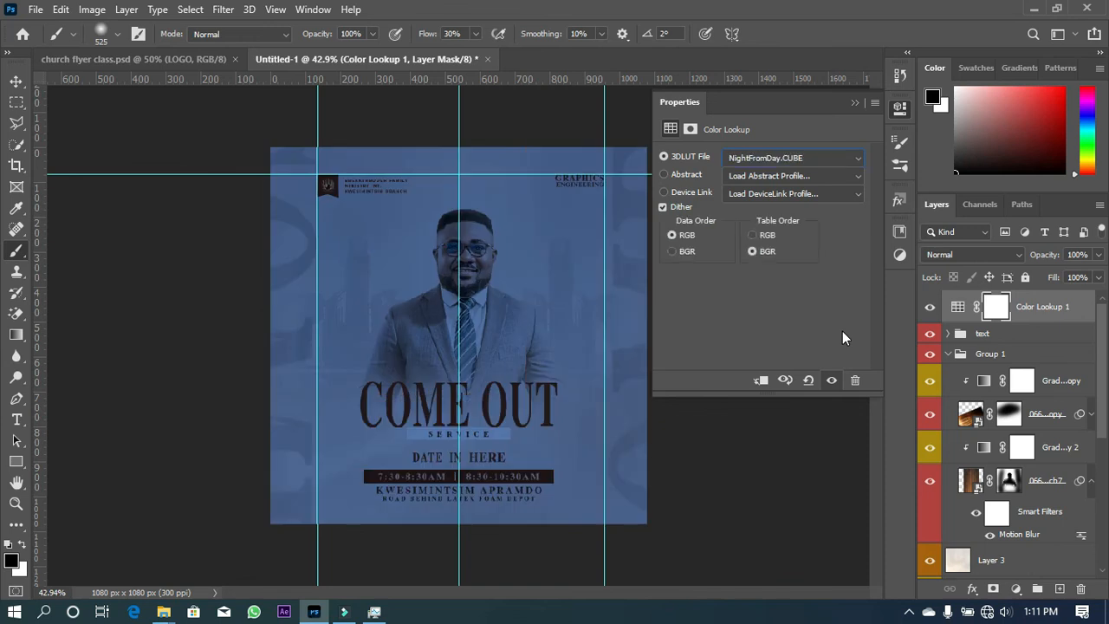
key(Up)
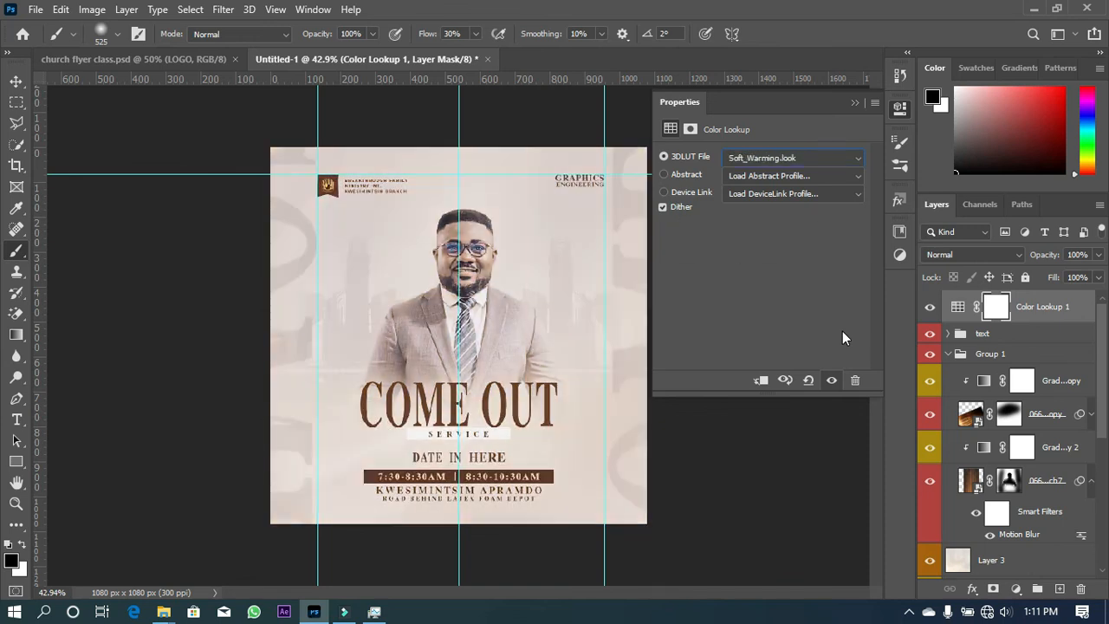
key(Down)
key(Down)
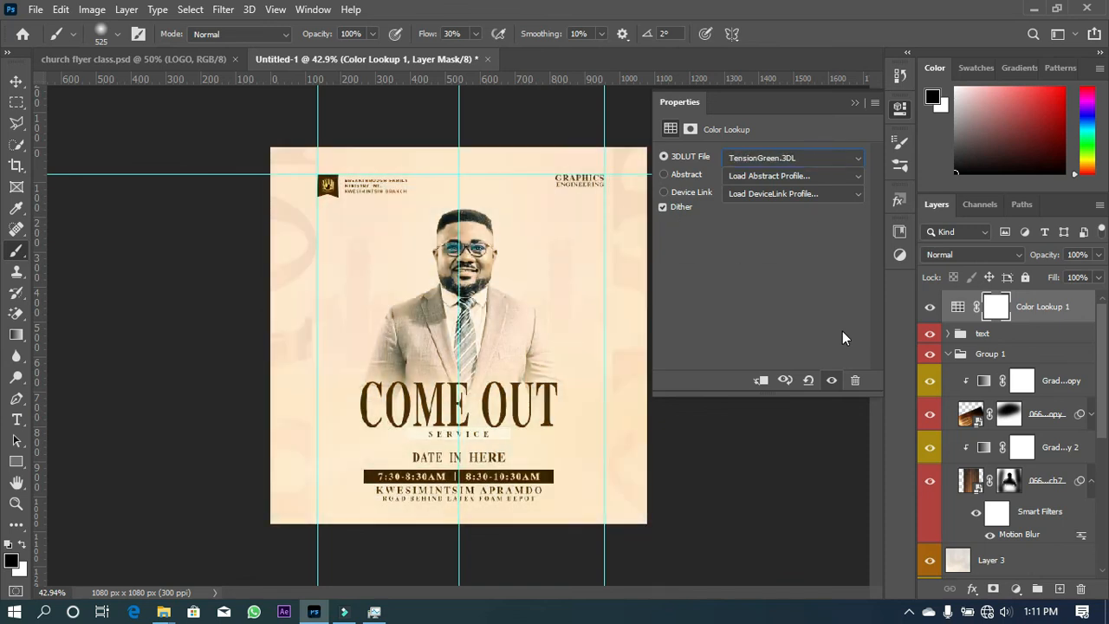
key(Up)
key(Up)
key(Up)
key(Up)
key(Up)
key(Up)
key(Up)
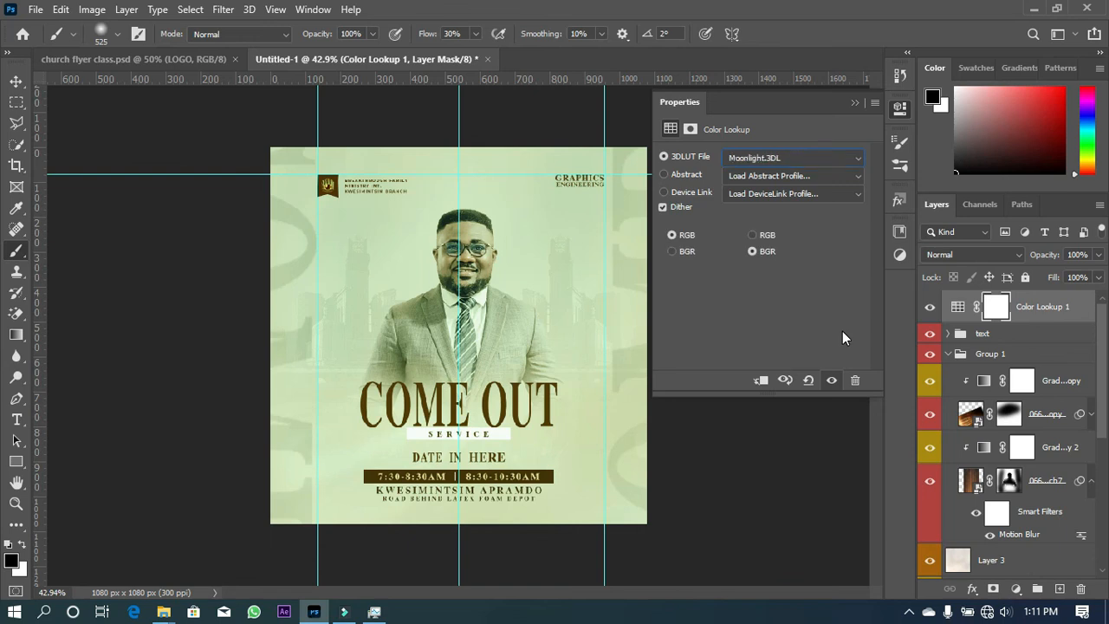
key(Up)
key(Up)
key(Up)
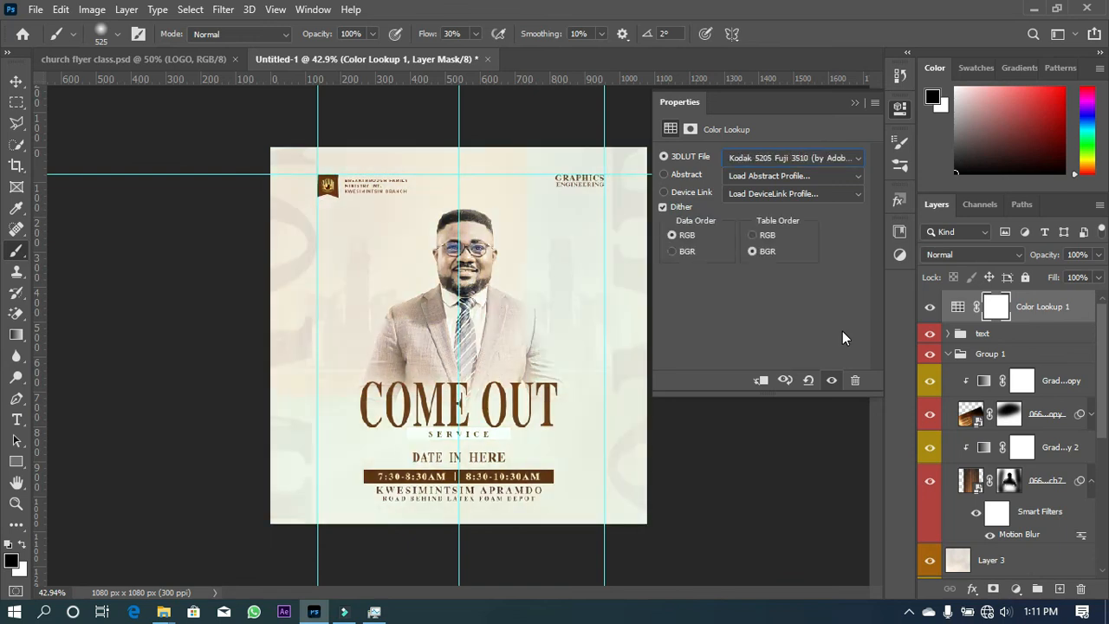
key(Up)
key(Up)
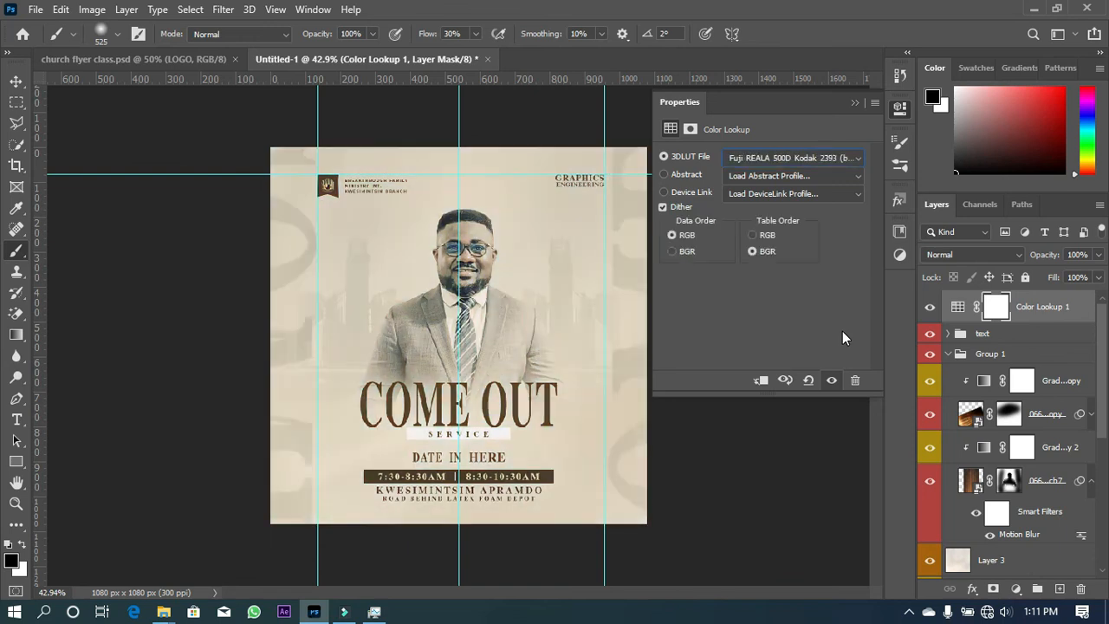
key(Up)
key(Up)
key(Up)
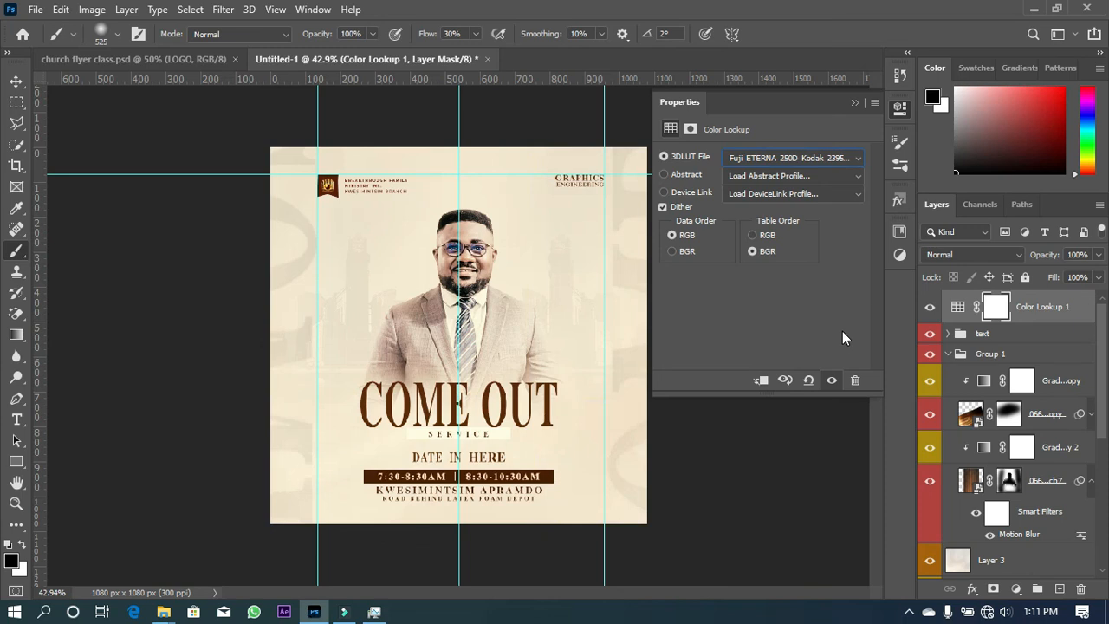
key(Up)
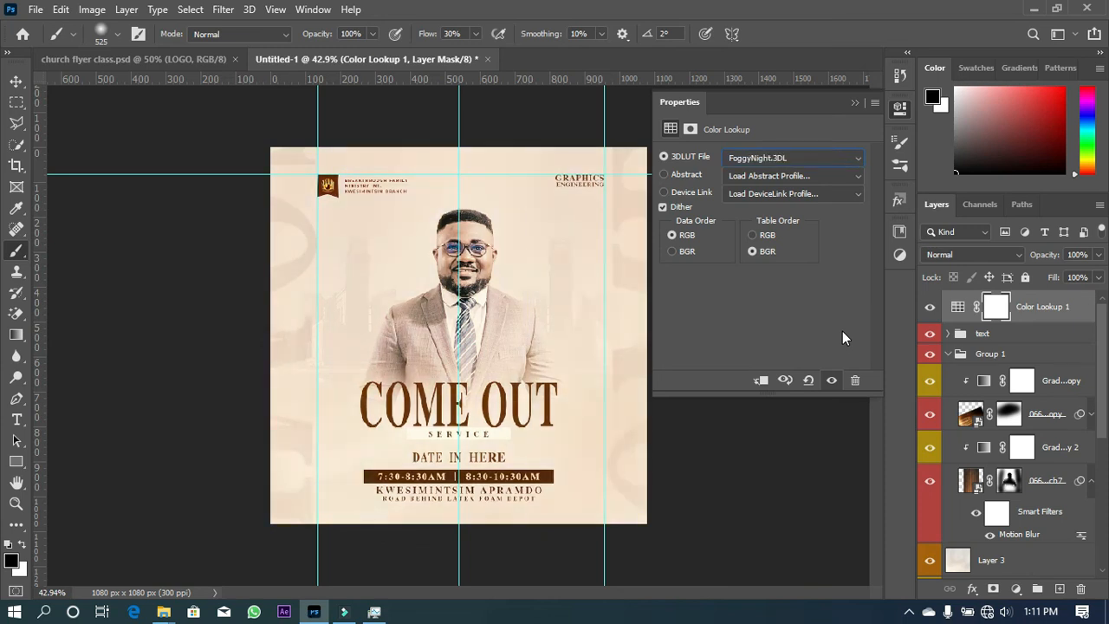
key(Up)
key(Up)
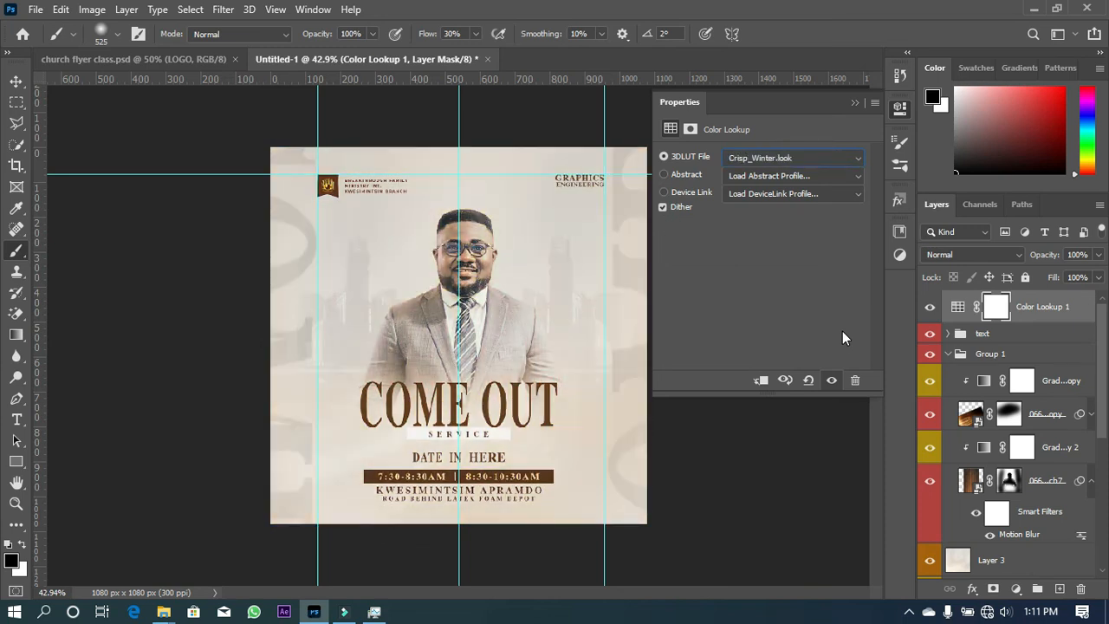
key(Up)
key(Up)
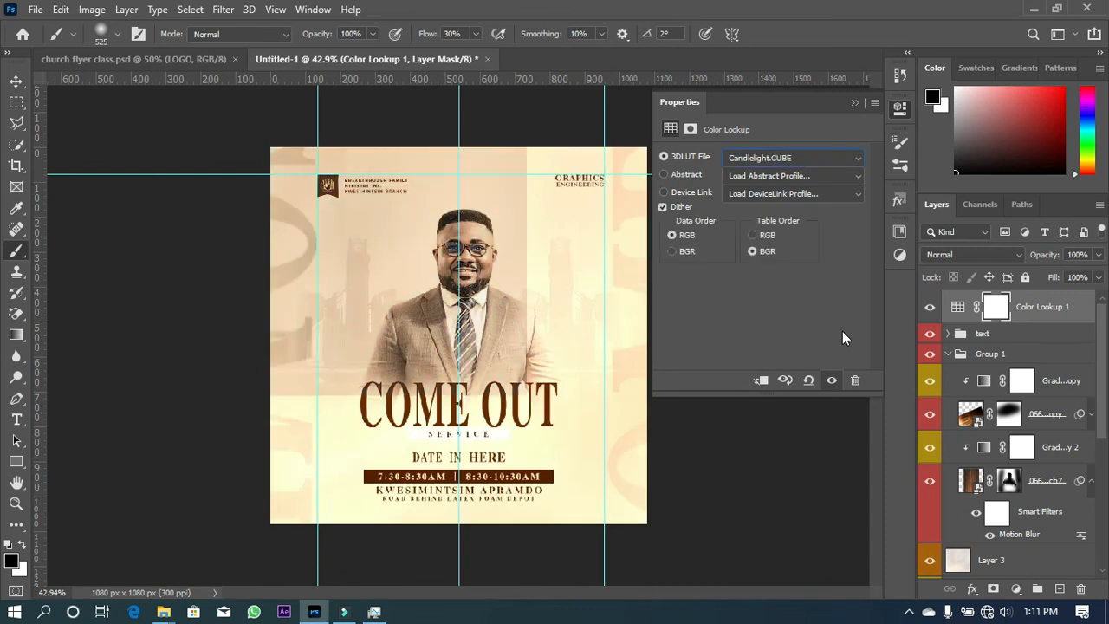
key(Up)
key(Up)
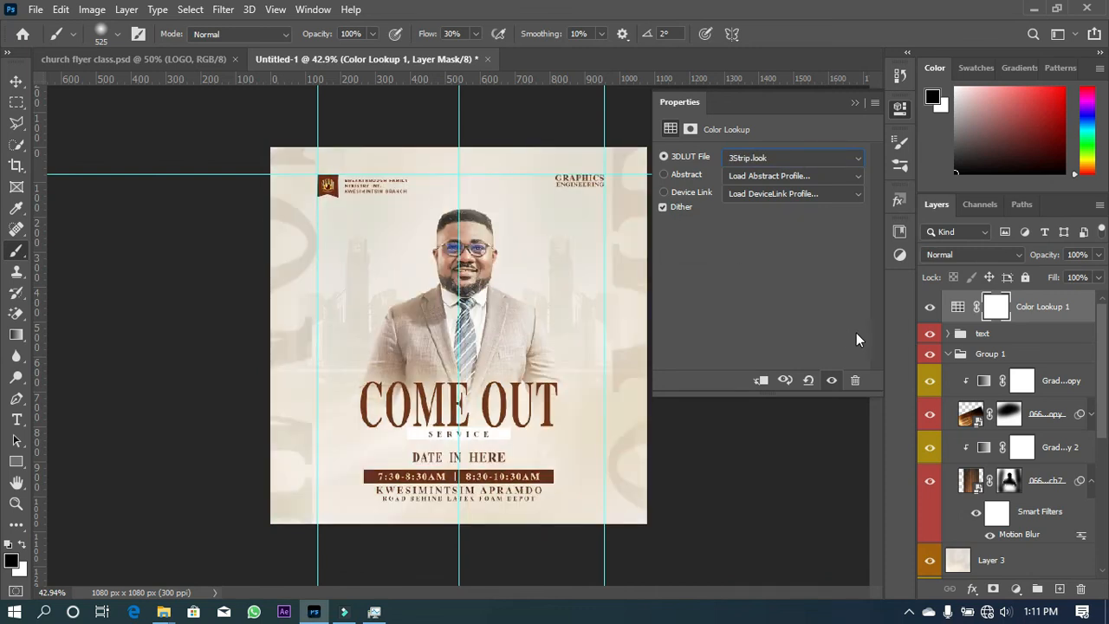
Reduce the Color Lookup layer's fill to 40% and its opacity to 16%
drag(1099, 284, 1054, 291)
click(1099, 254)
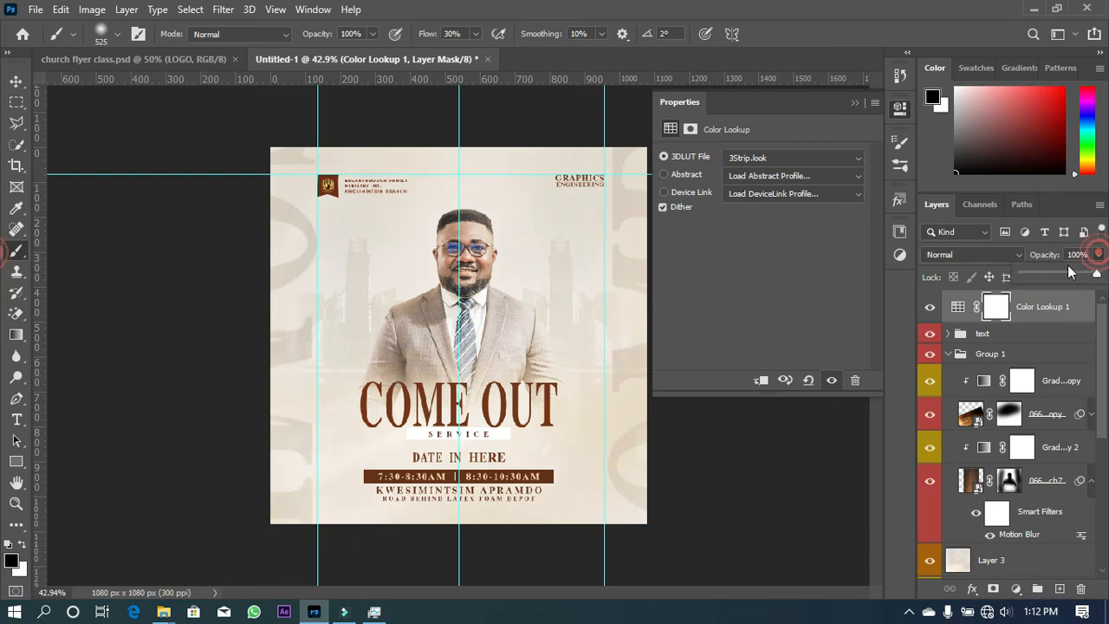
drag(1037, 277, 1034, 278)
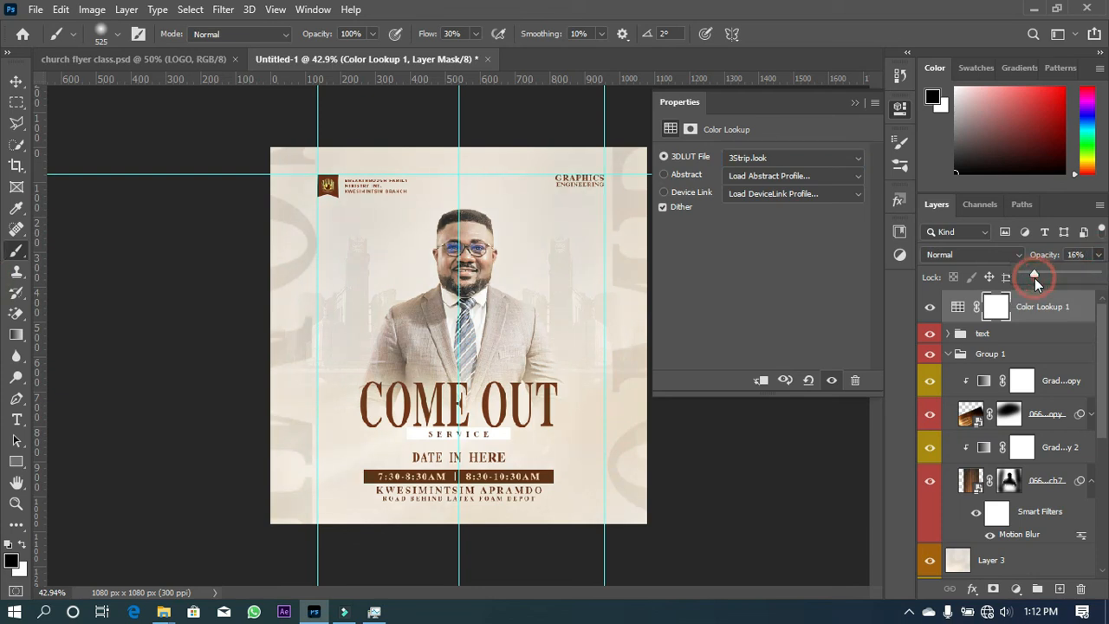
Compare the flyer with and without the Color Lookup layer, then collapse its properties and switch to the Move tool
click(930, 309)
click(930, 310)
click(930, 309)
click(931, 309)
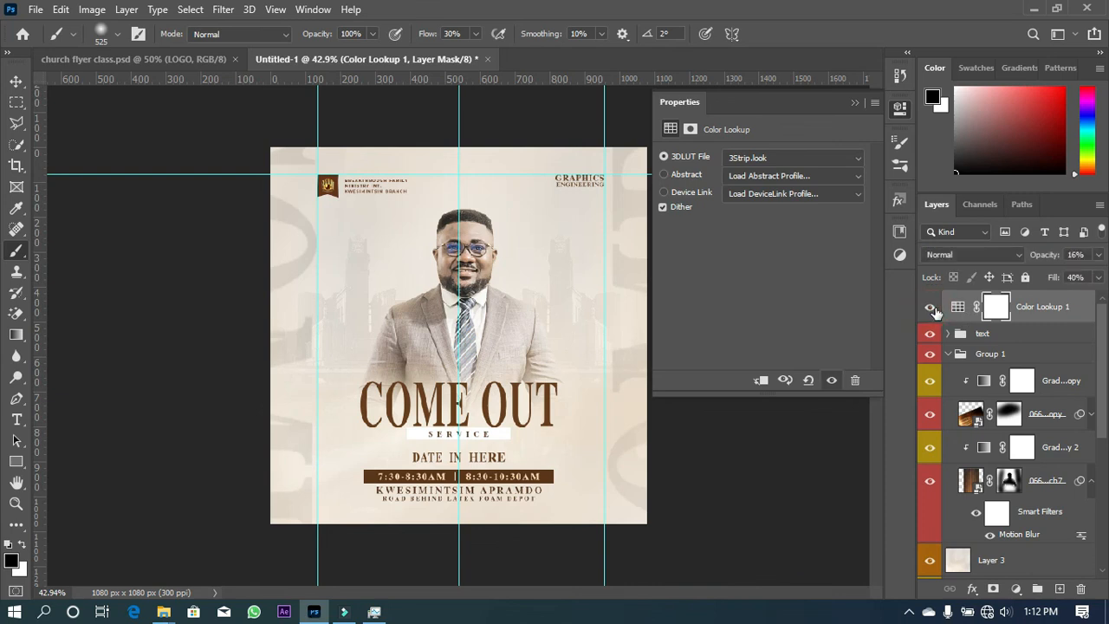
click(854, 102)
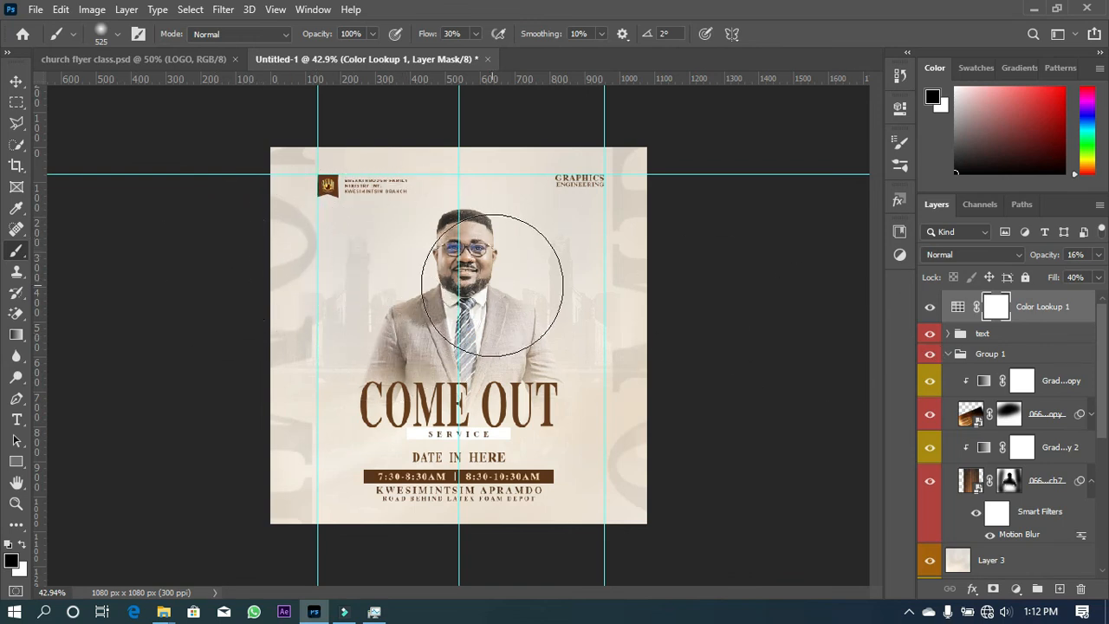
key(v)
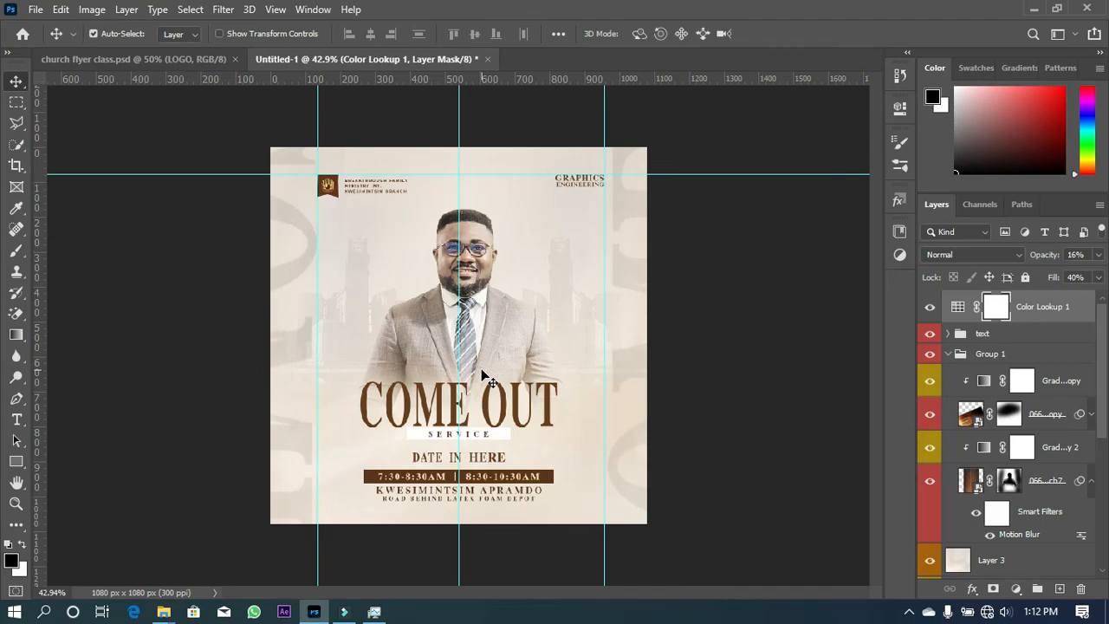